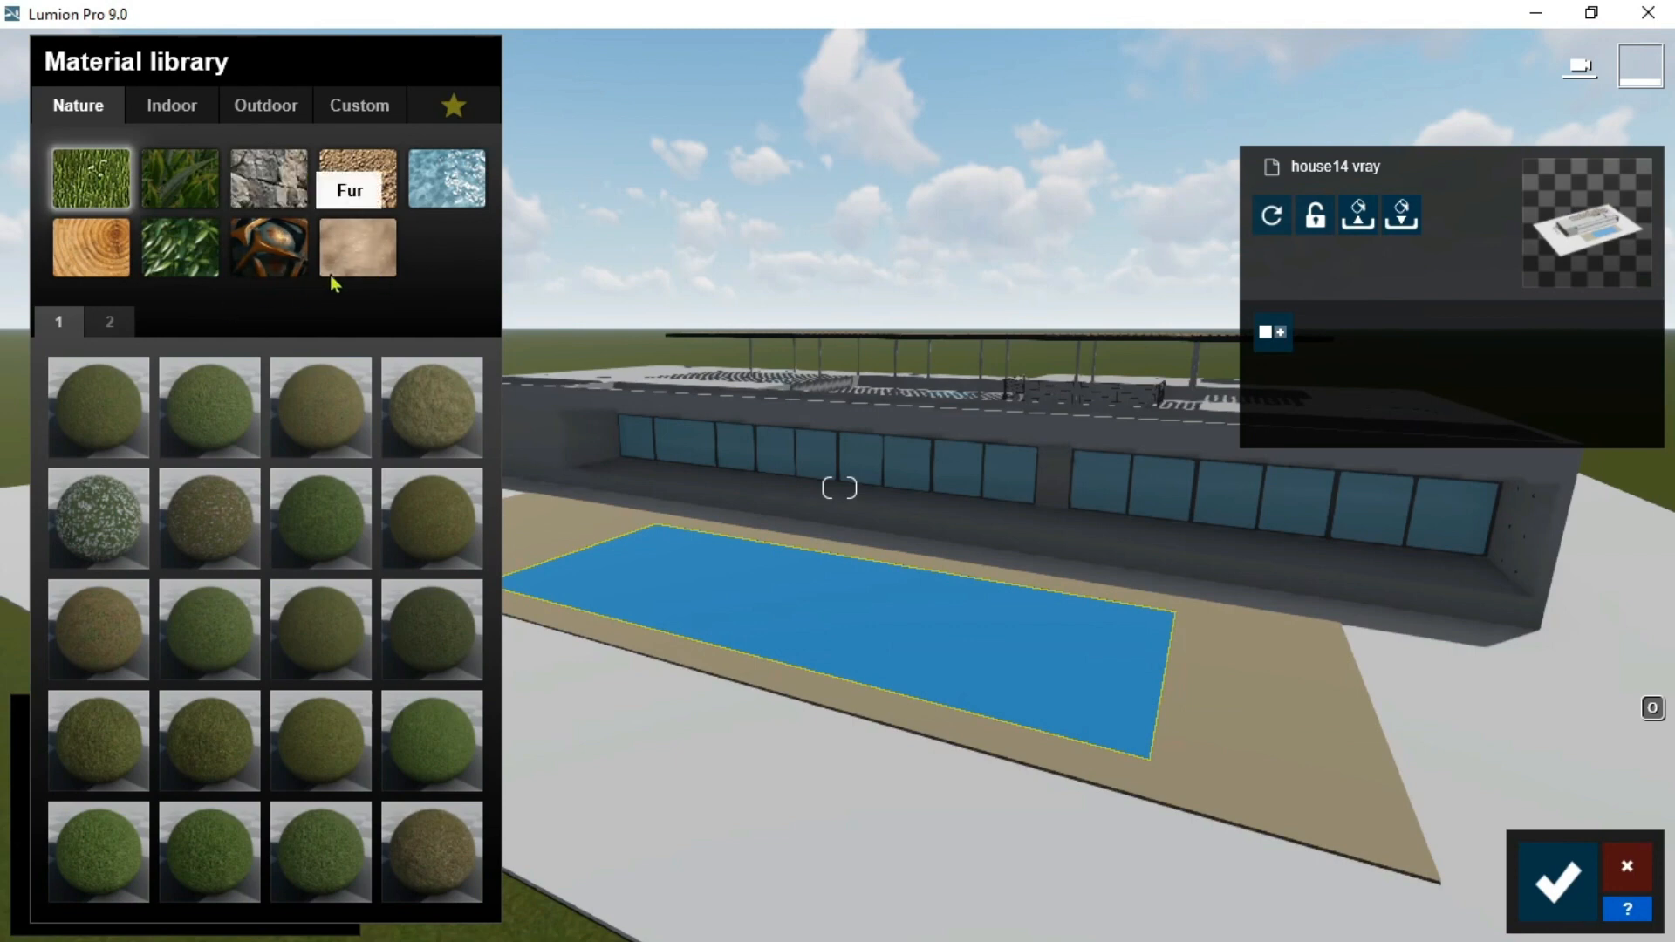
# Step: Try the bright green water material from the Nature water category on the pool surface and check its look
pyautogui.click(463, 191)
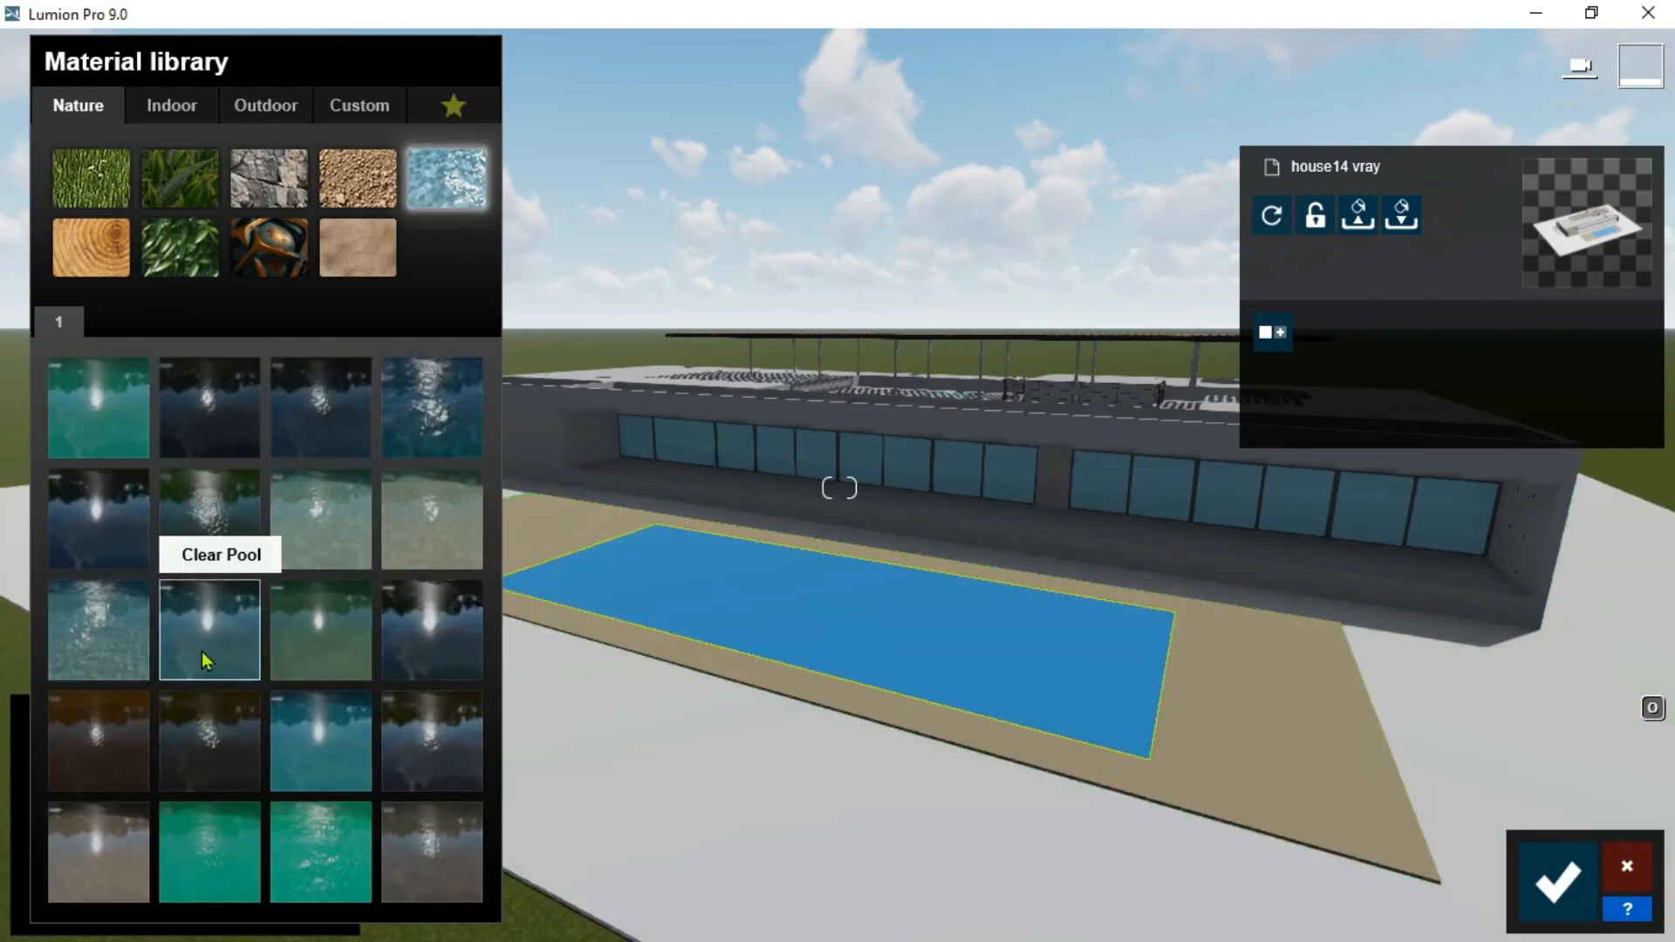
pyautogui.click(120, 407)
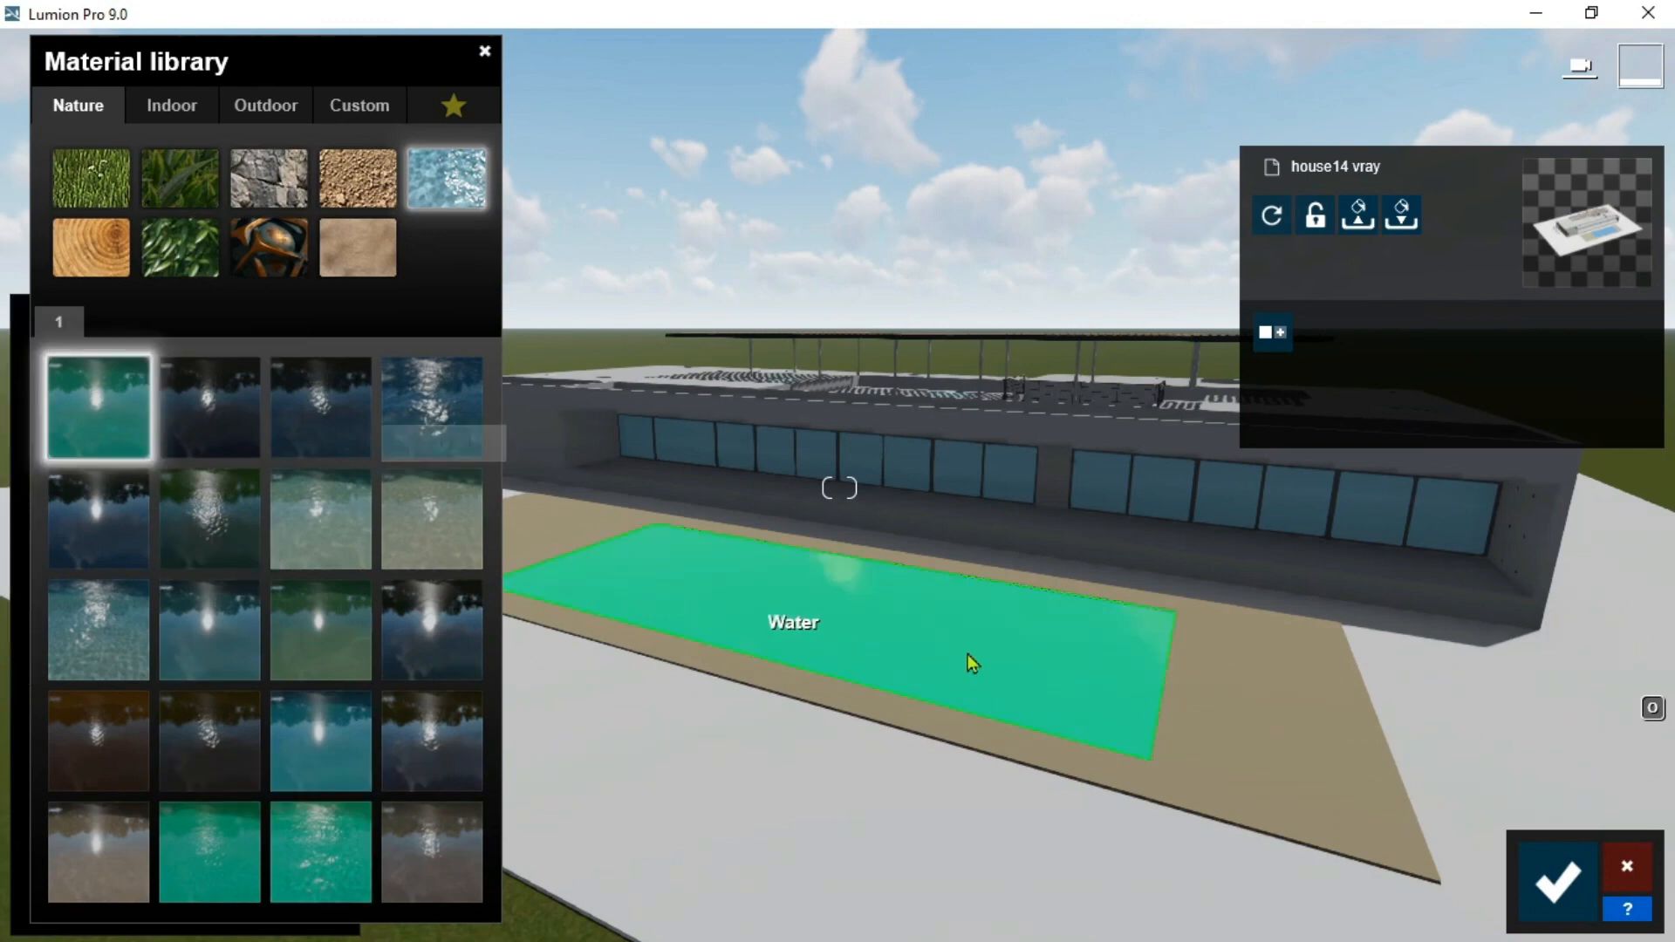
pyautogui.scroll(5, 824, 645)
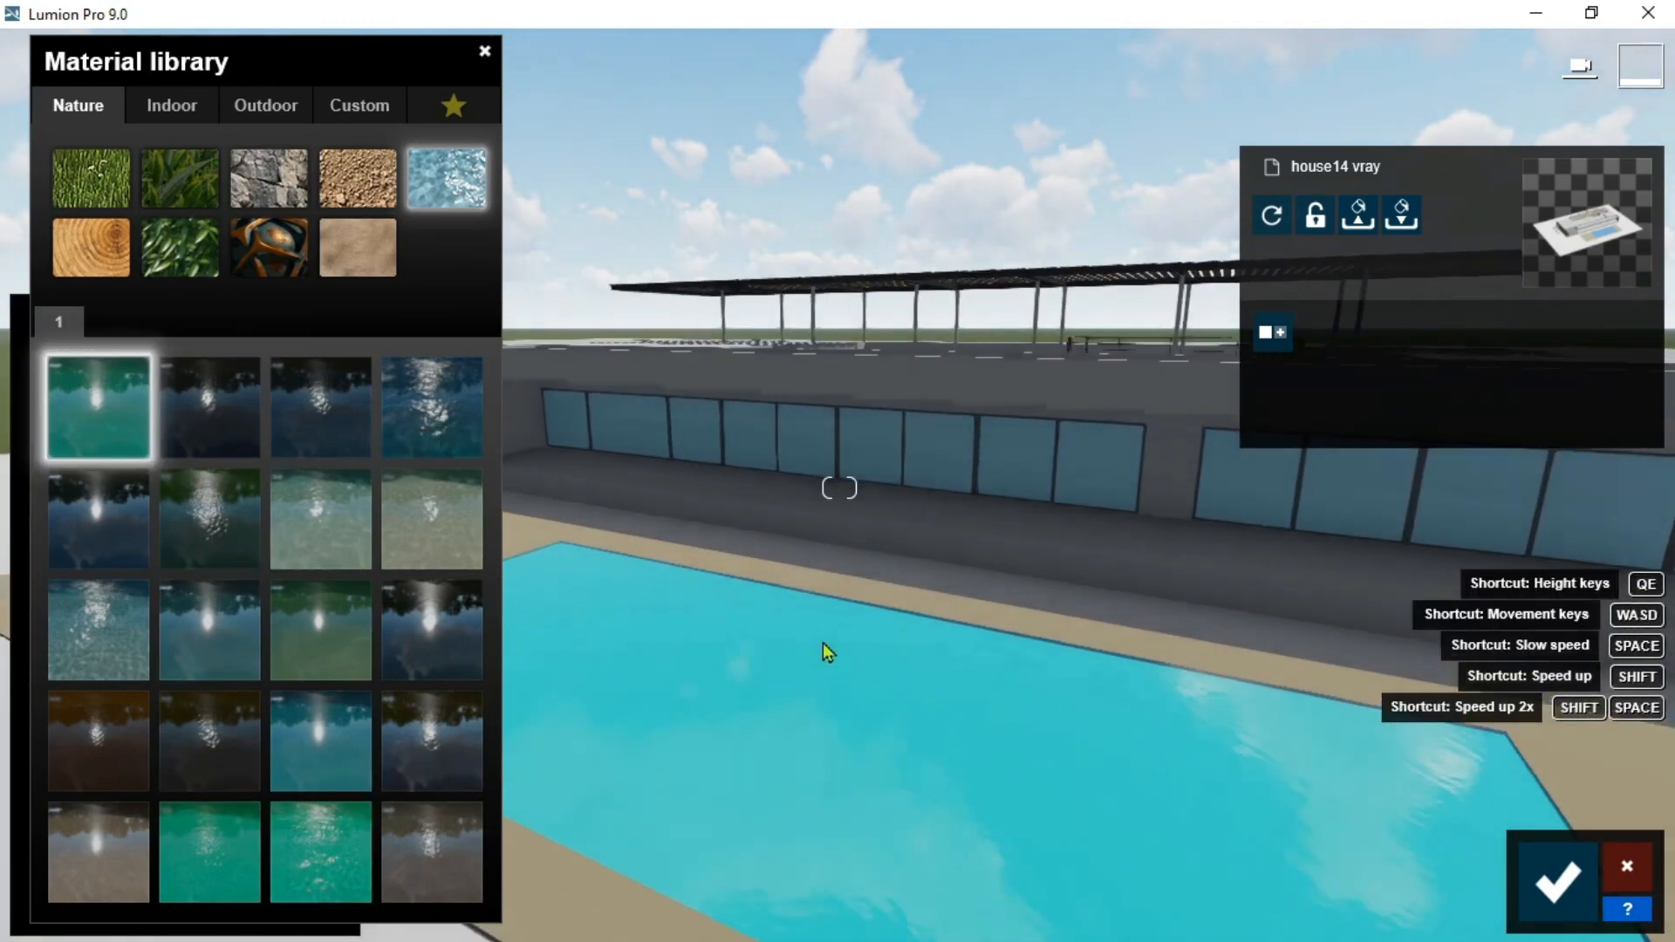
pyautogui.scroll(5, 1038, 879)
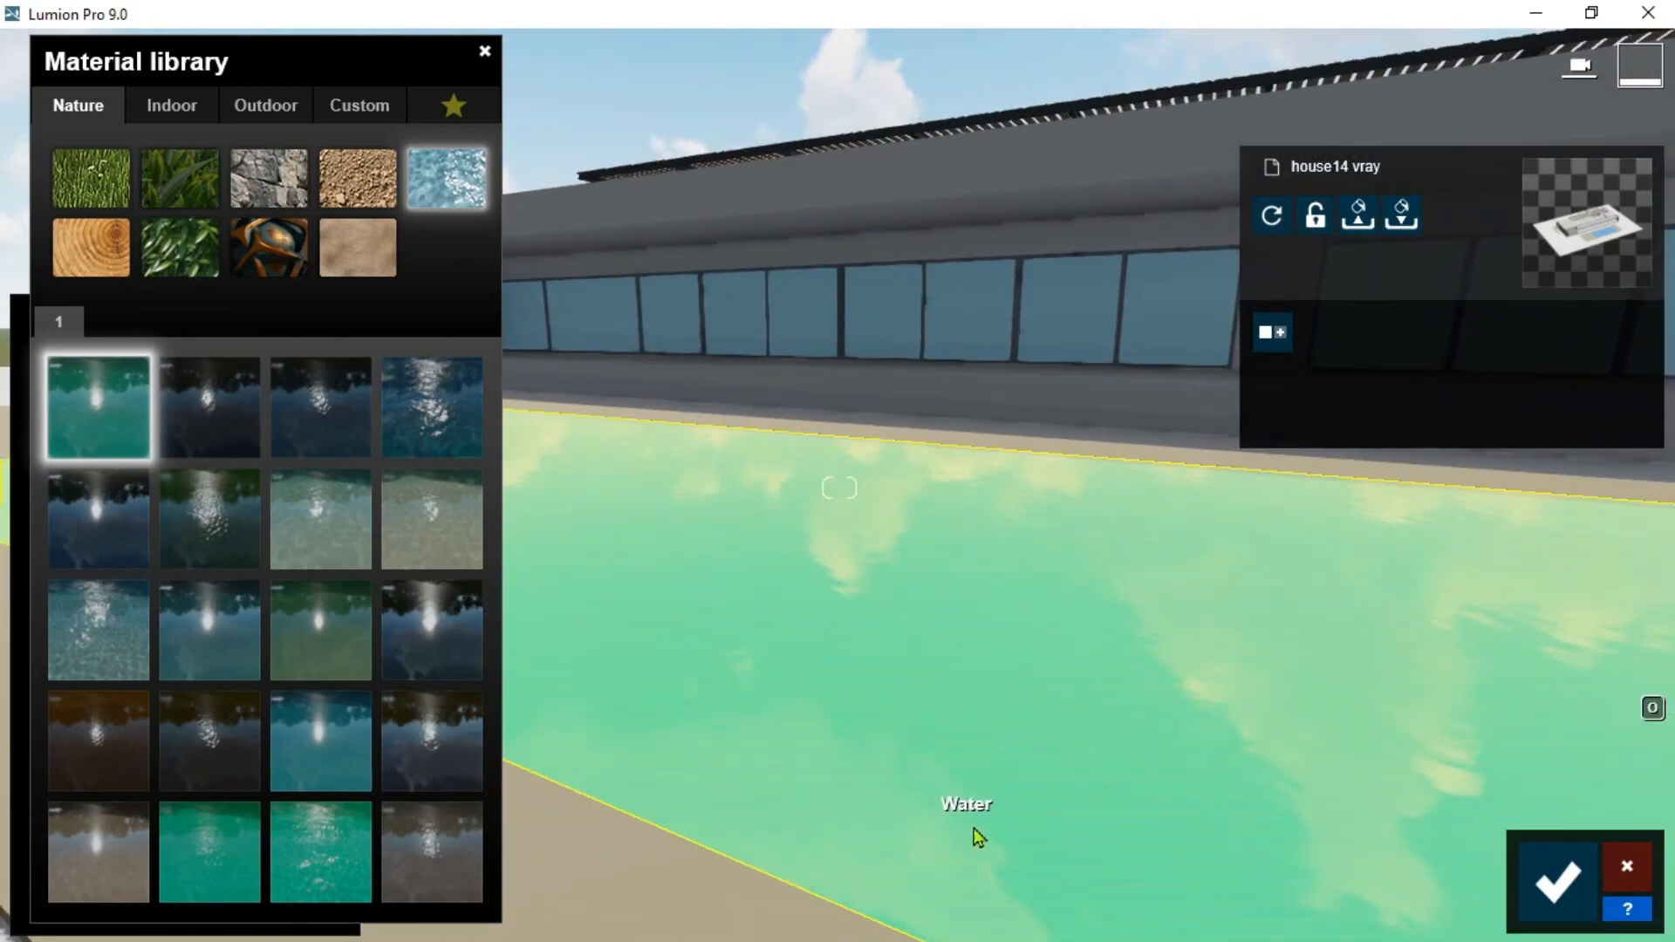
pyautogui.moveTo(843, 579); pyautogui.dragTo(802, 260, button='right')
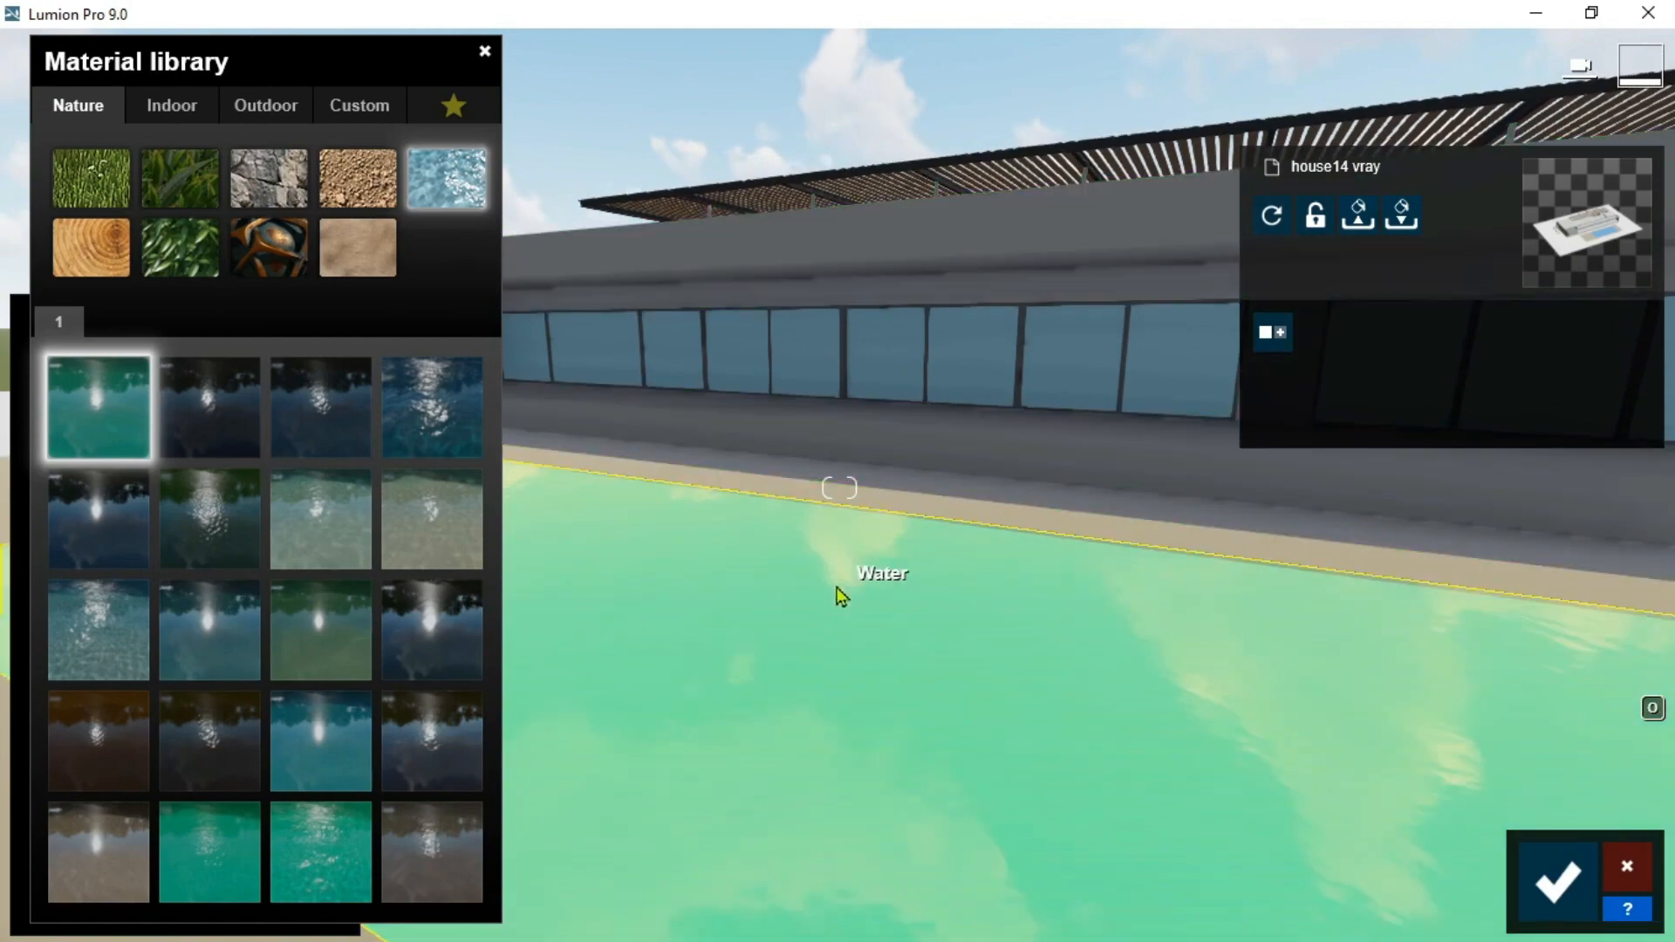
pyautogui.scroll(-2, 855, 645)
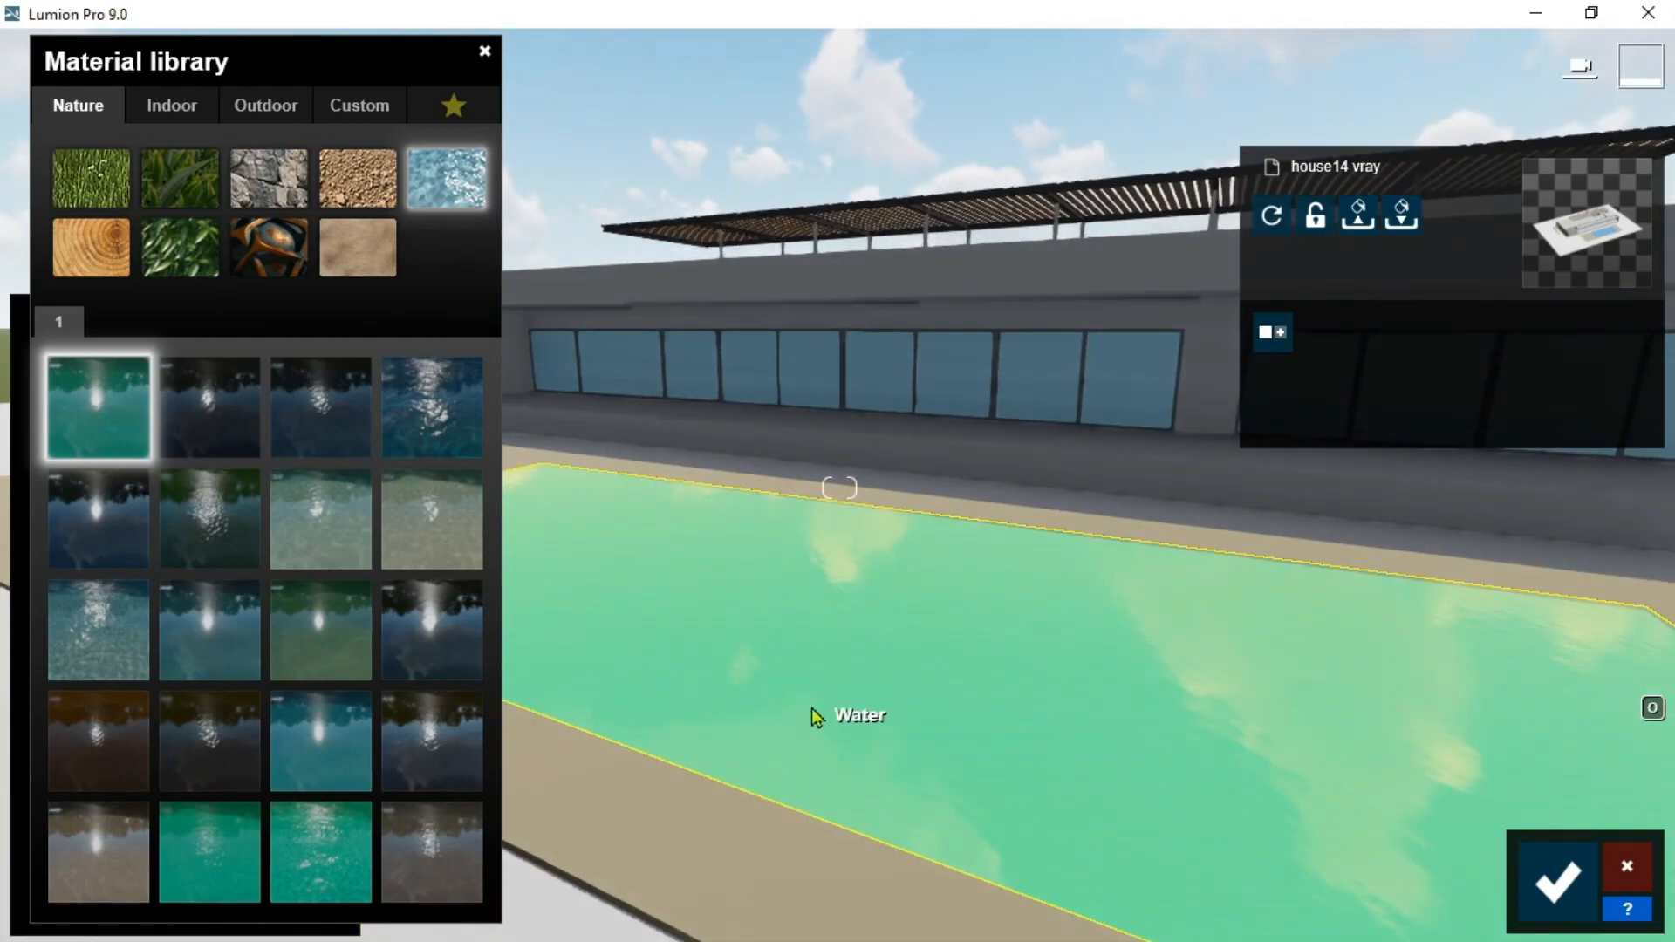
# Step: Apply the Blue Ocean water material to the pool surface and open its material properties
pyautogui.click(422, 430)
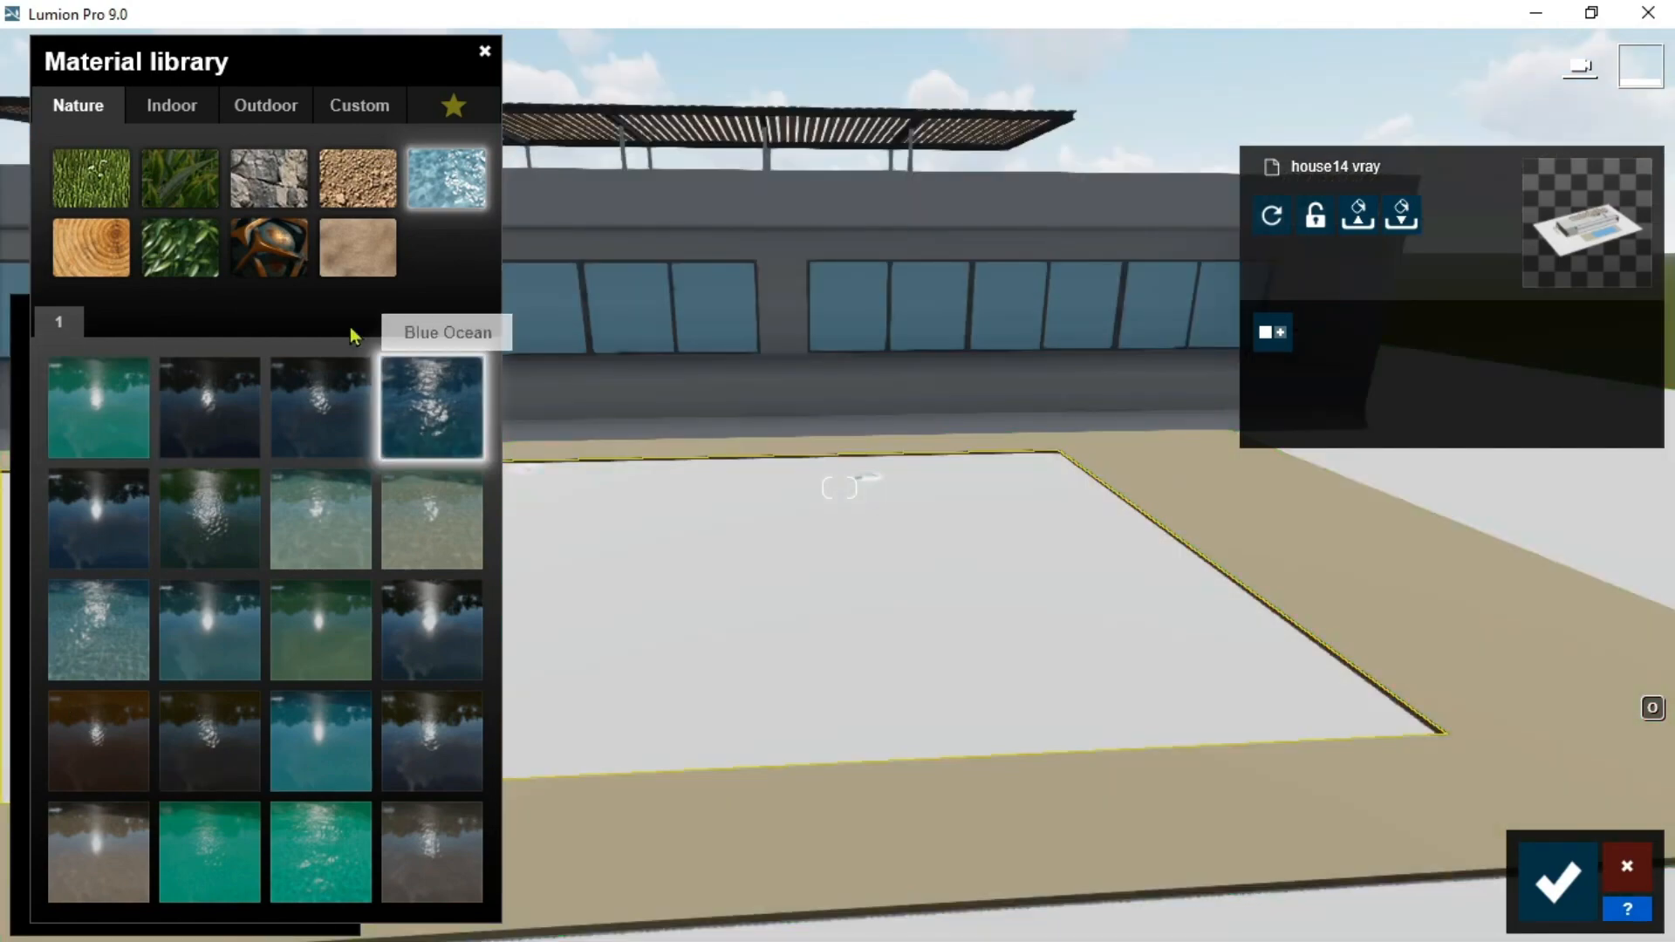
pyautogui.moveTo(793, 605); pyautogui.dragTo(745, 601, button='right')
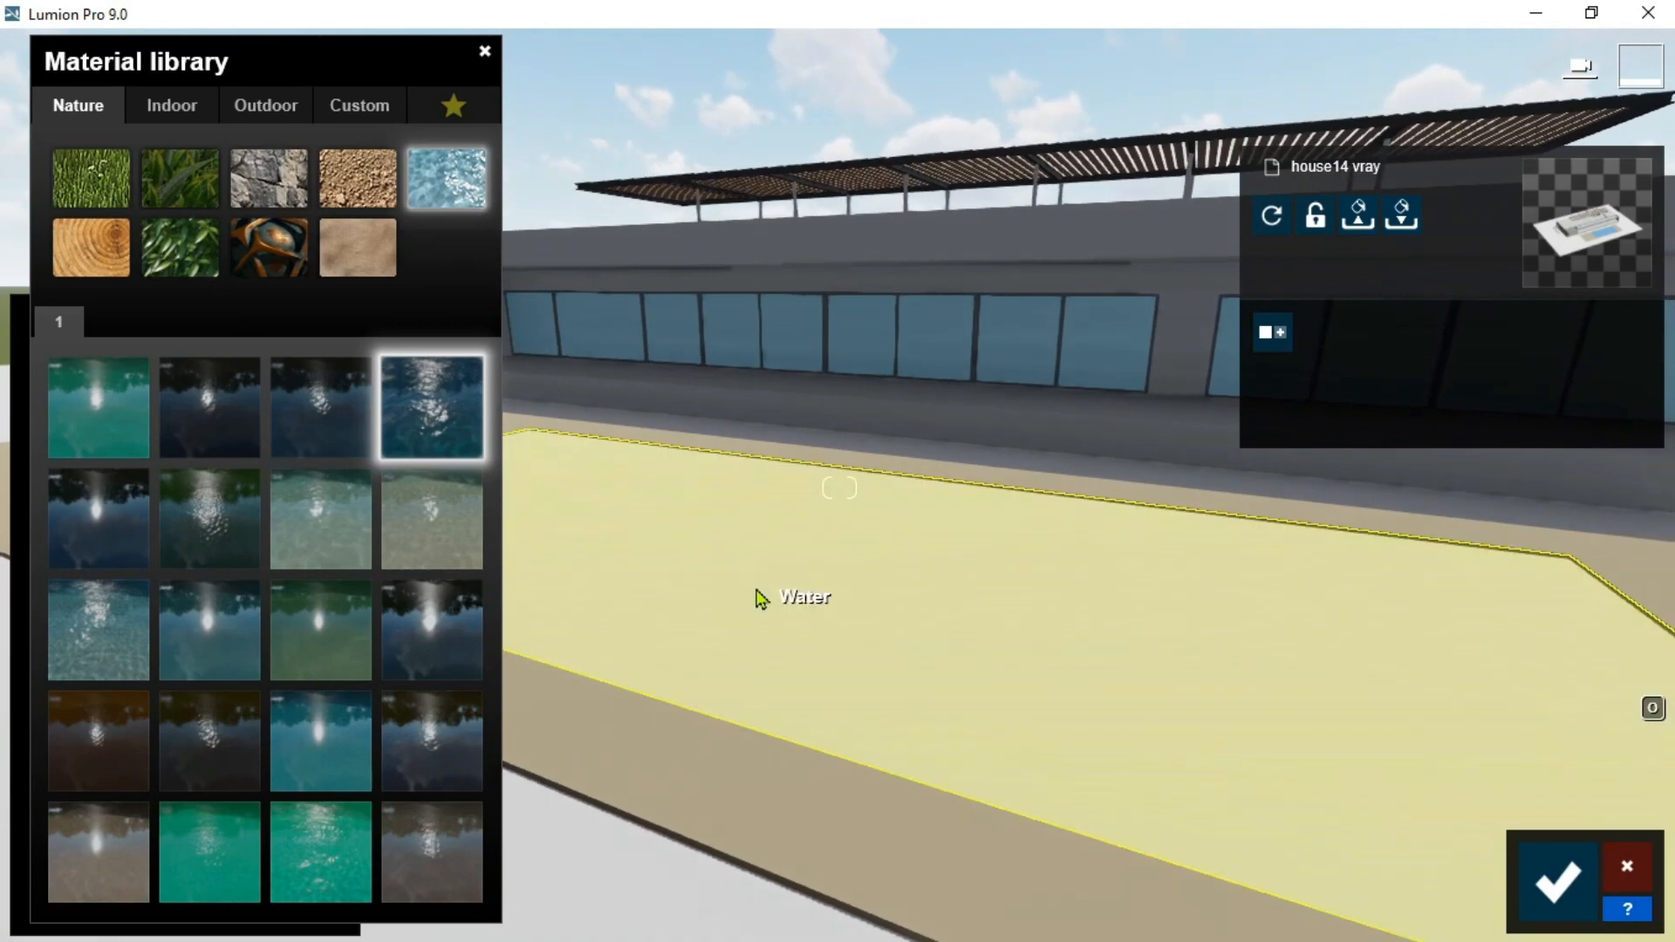
pyautogui.click(468, 396)
# Step: Adjust the pool water's Wave Height, lower its Glossiness, set Wave Scale to 3.7 and raise Caustics Scale
pyautogui.moveTo(273, 647); pyautogui.dragTo(88, 655)
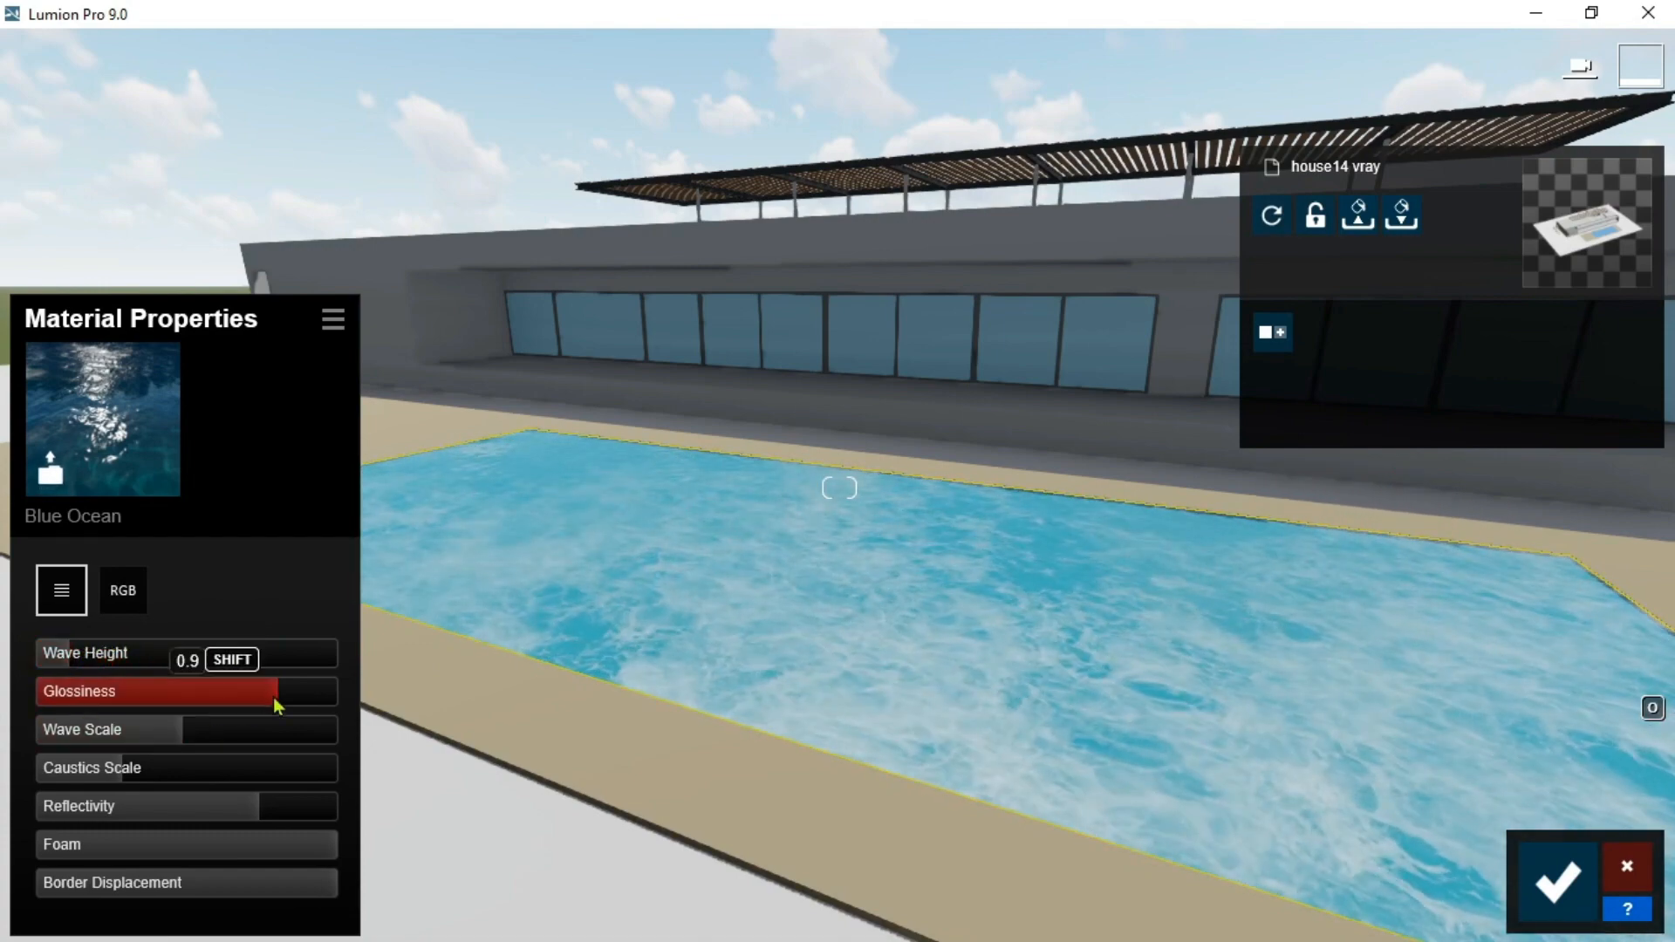
pyautogui.moveTo(273, 699); pyautogui.dragTo(130, 731)
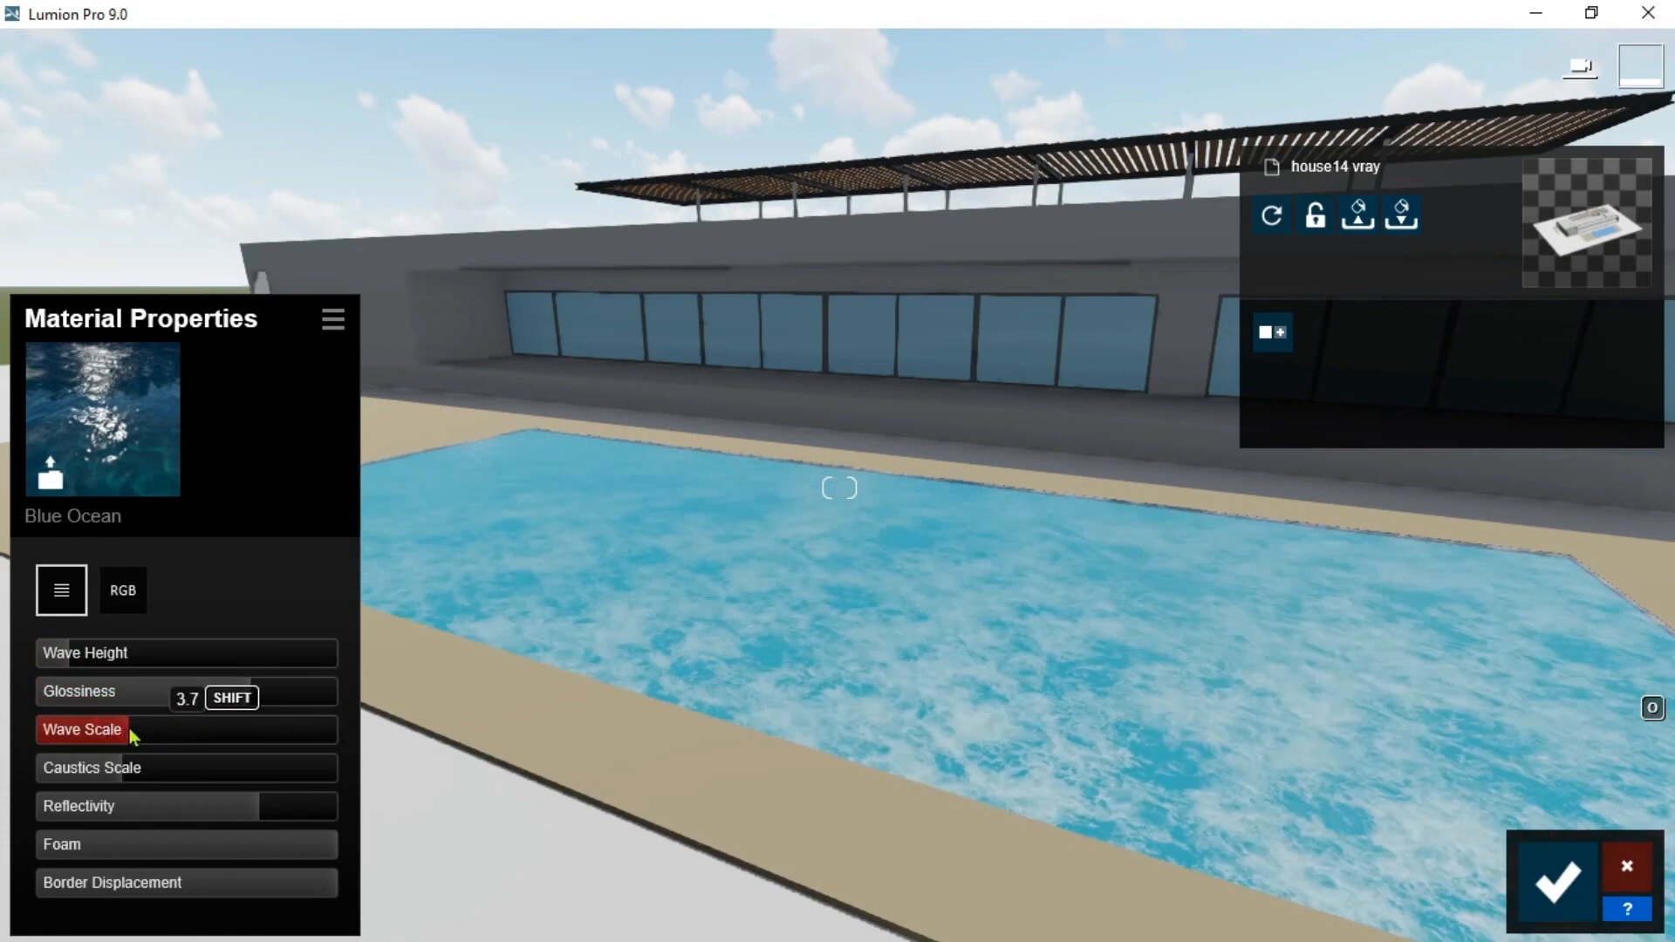
pyautogui.click(158, 769)
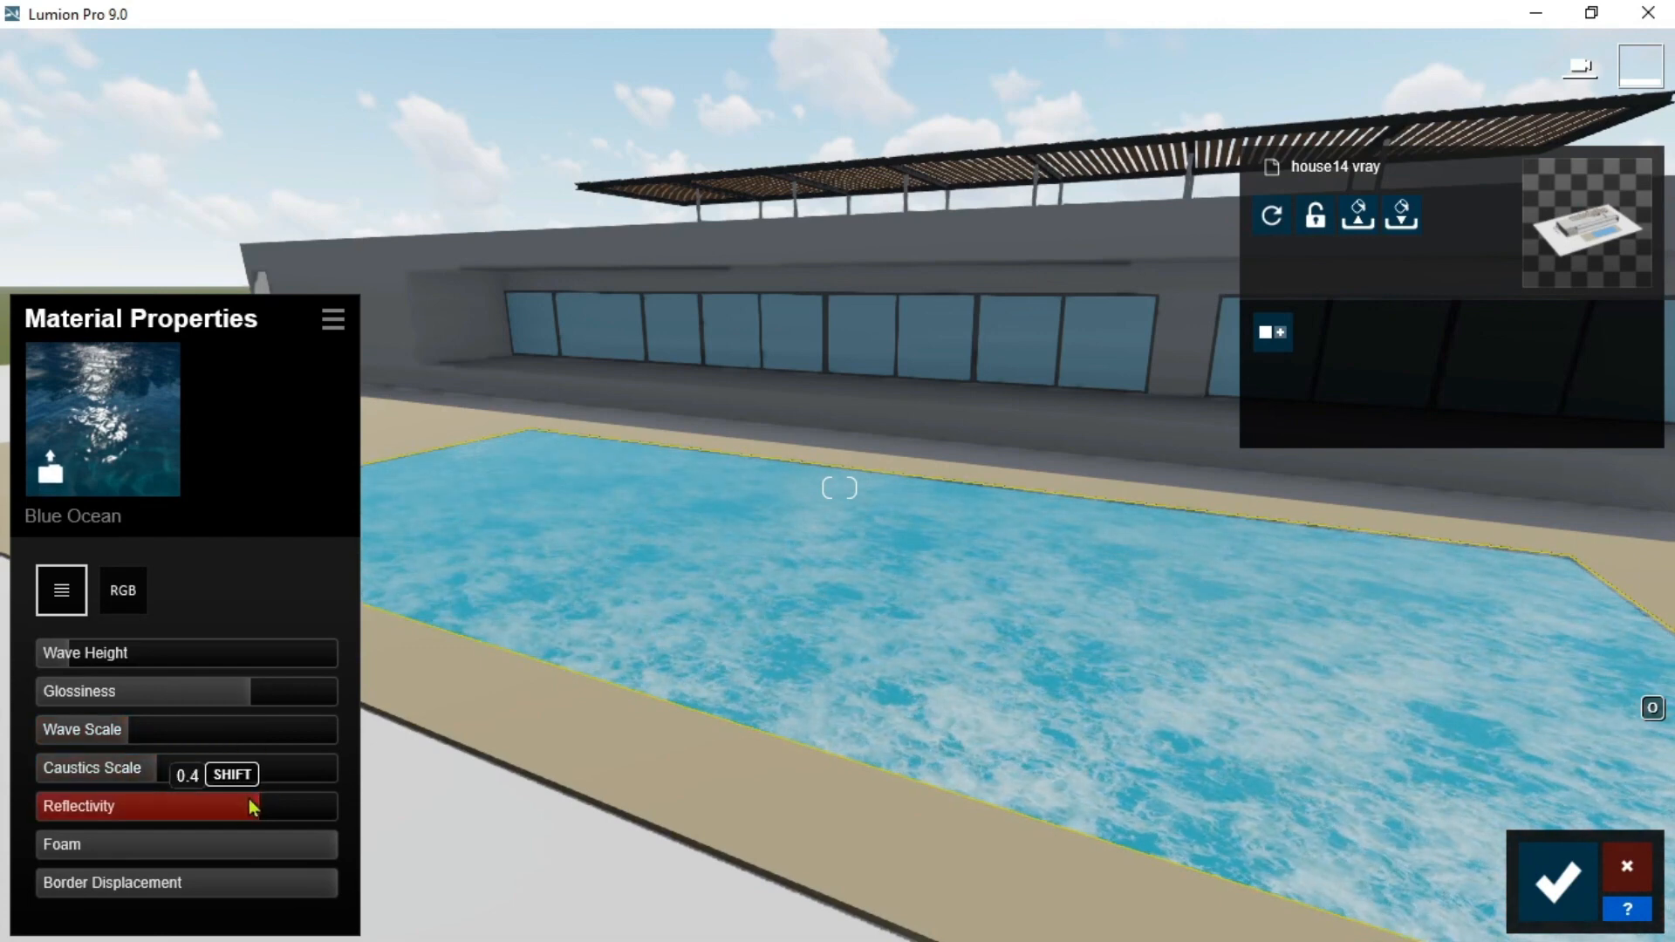
# Step: Lower the pool water's Reflectivity and Border Displacement, set Foam to 0.7 and raise Wave Height
pyautogui.click(64, 808)
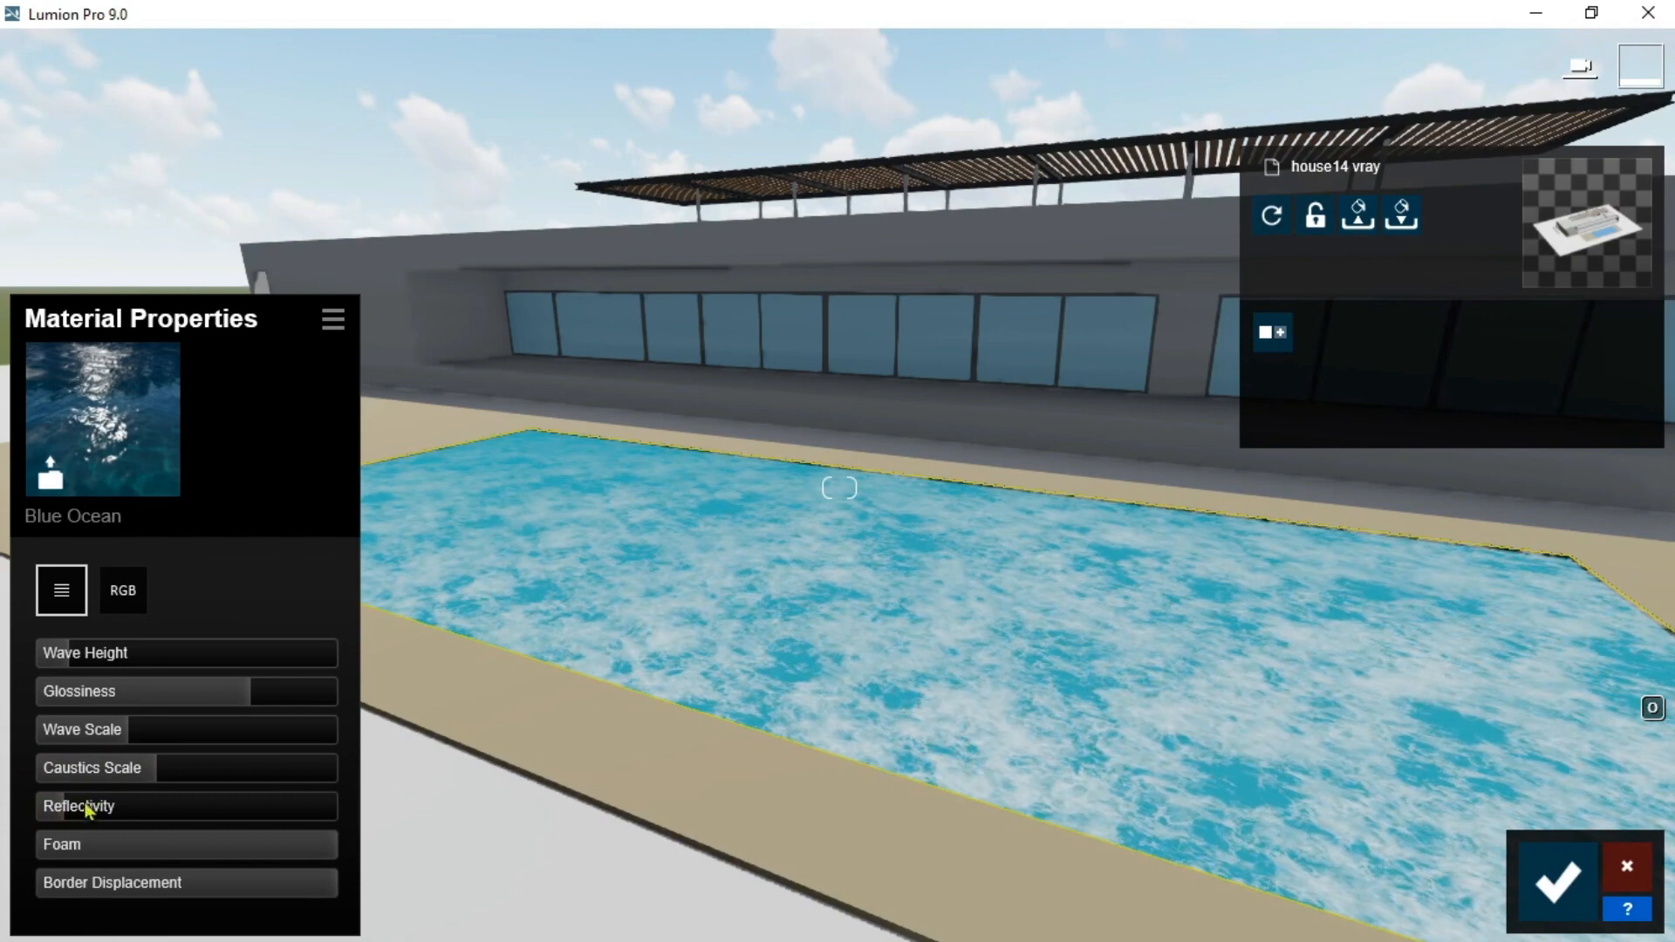
pyautogui.click(205, 806)
pyautogui.moveTo(237, 859); pyautogui.dragTo(285, 859)
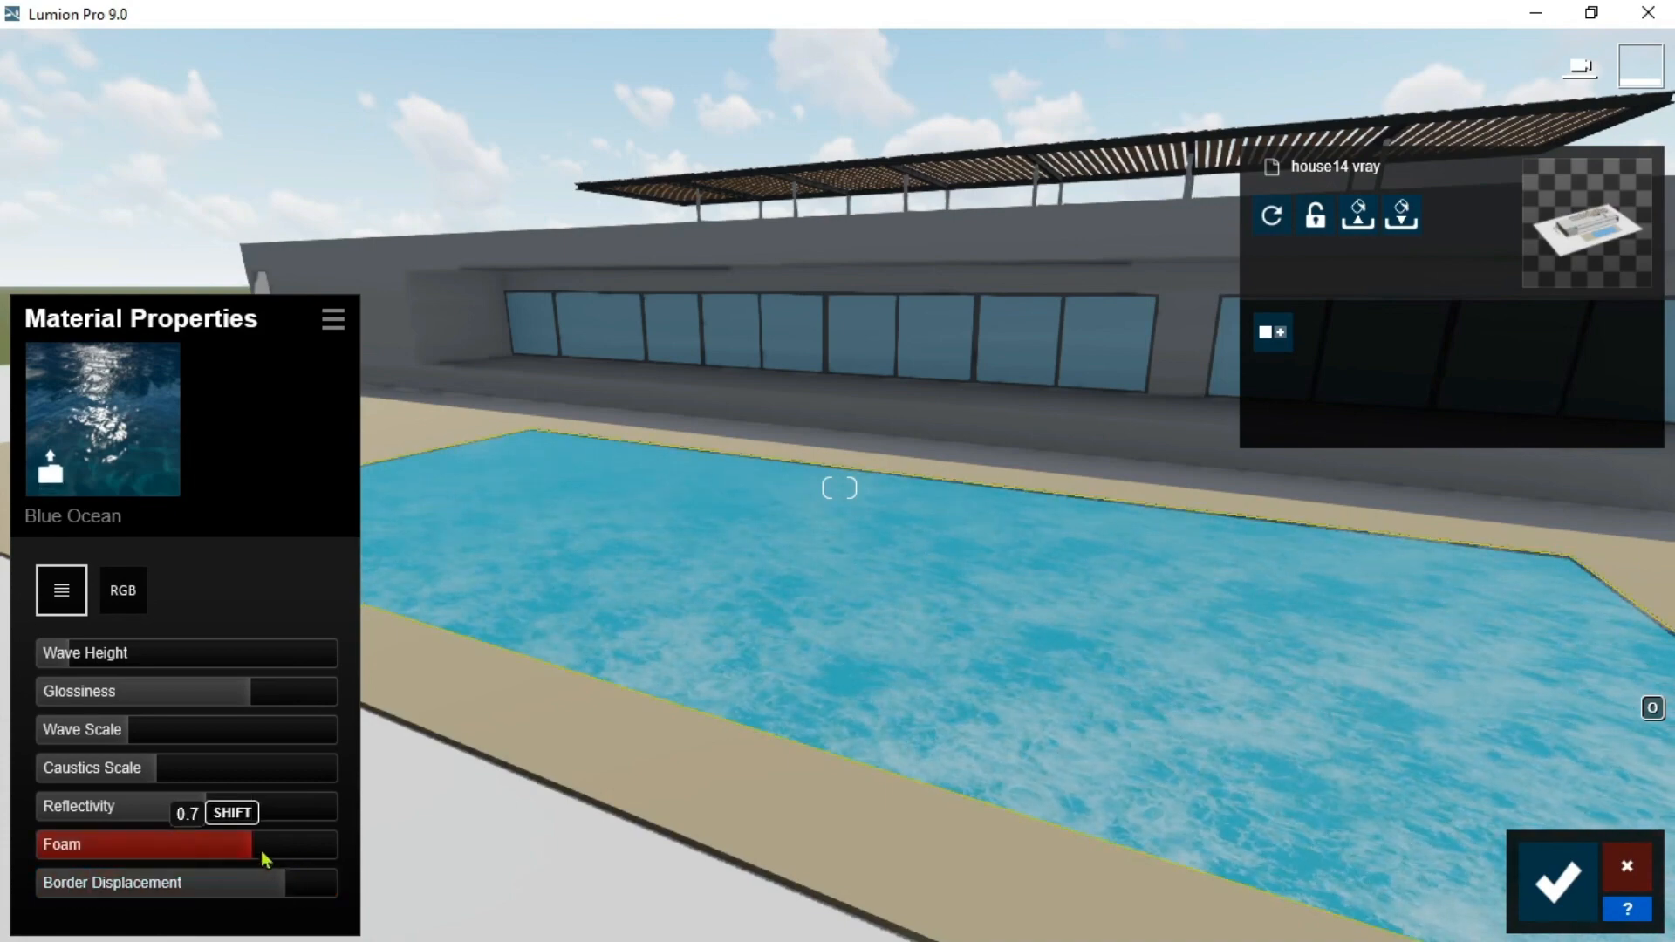
pyautogui.moveTo(68, 653); pyautogui.dragTo(136, 654)
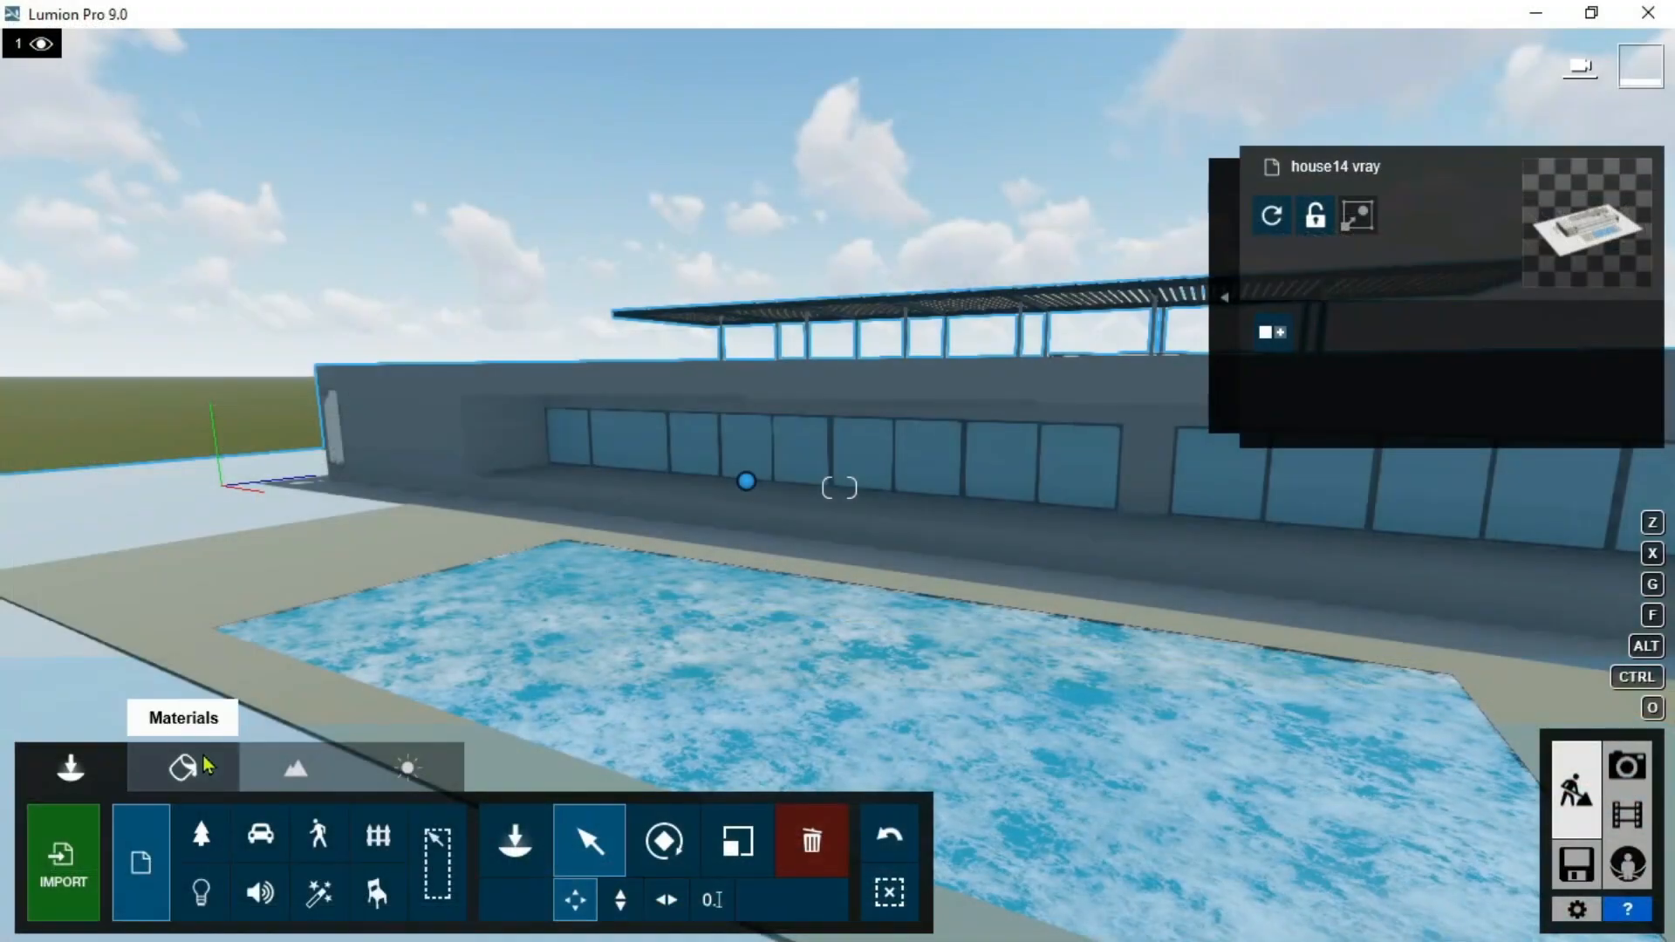
# Step: Apply the outdoor Glass Panels 004 material to the window glass along the house's facade
pyautogui.click(184, 766)
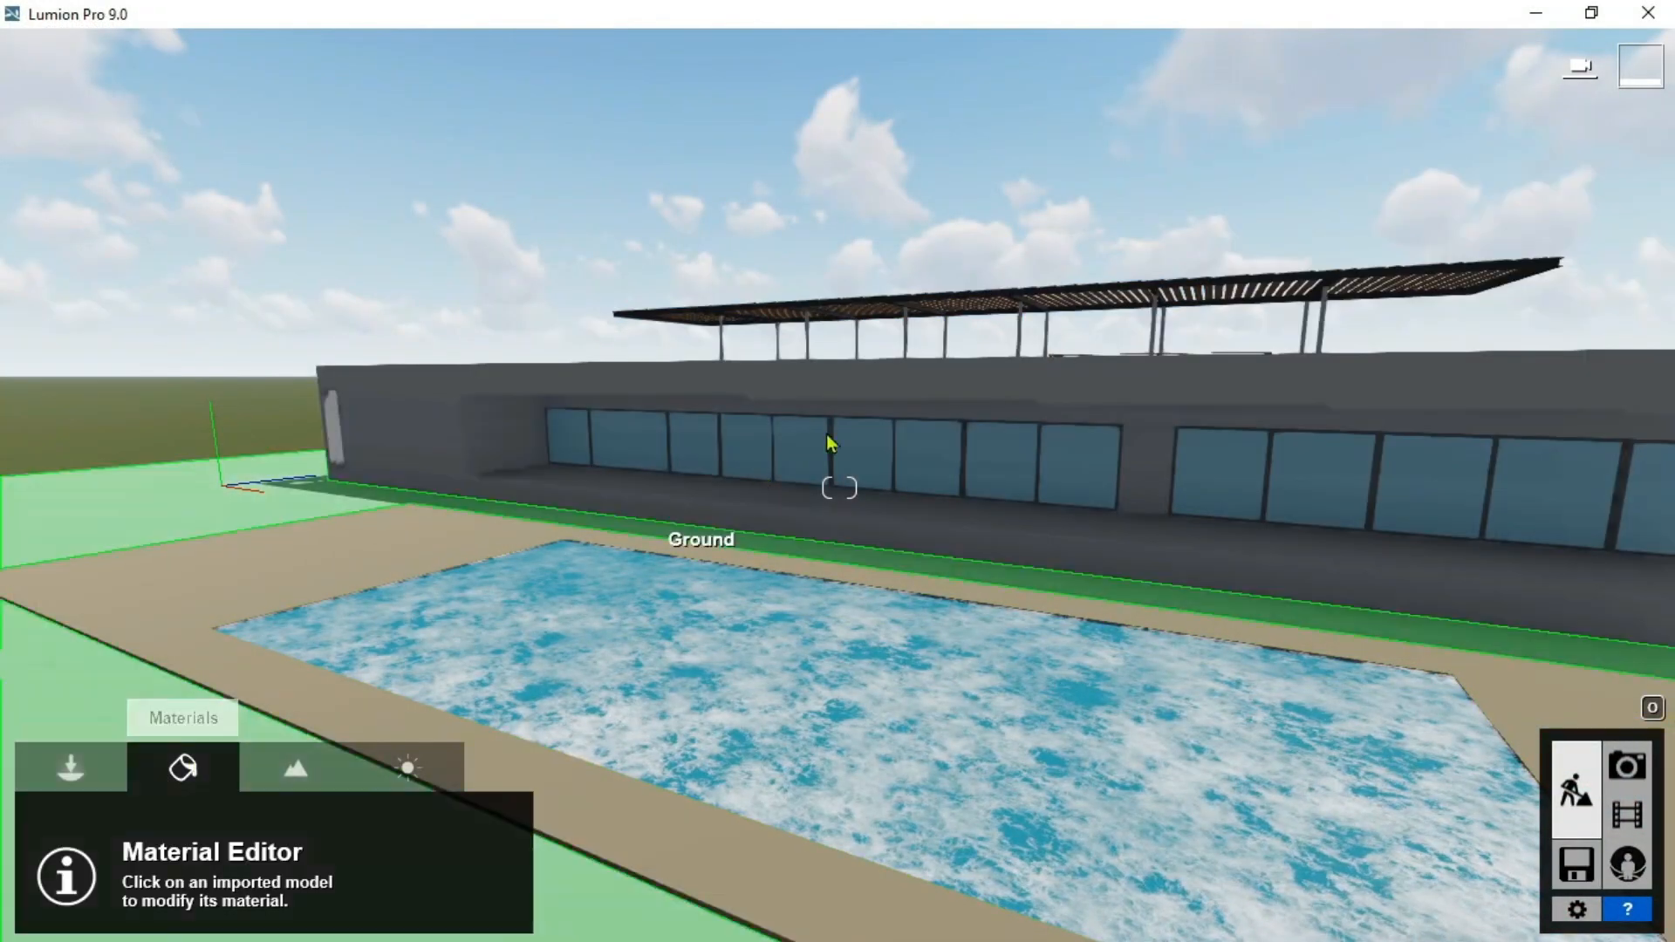
pyautogui.press('w')
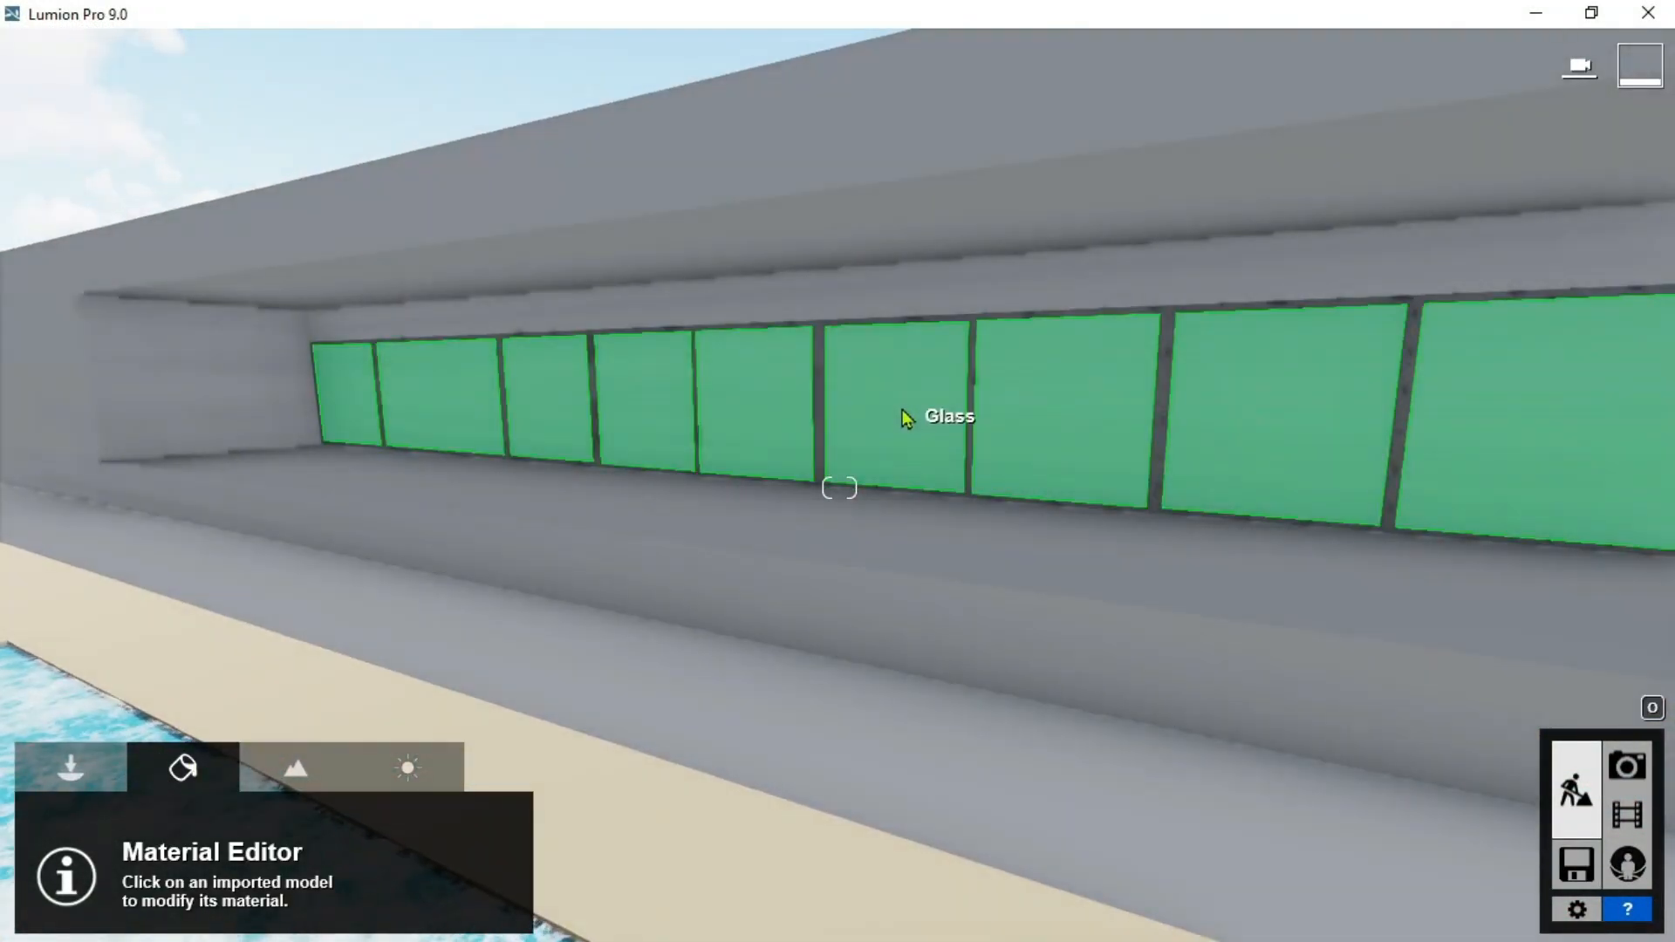
pyautogui.click(901, 410)
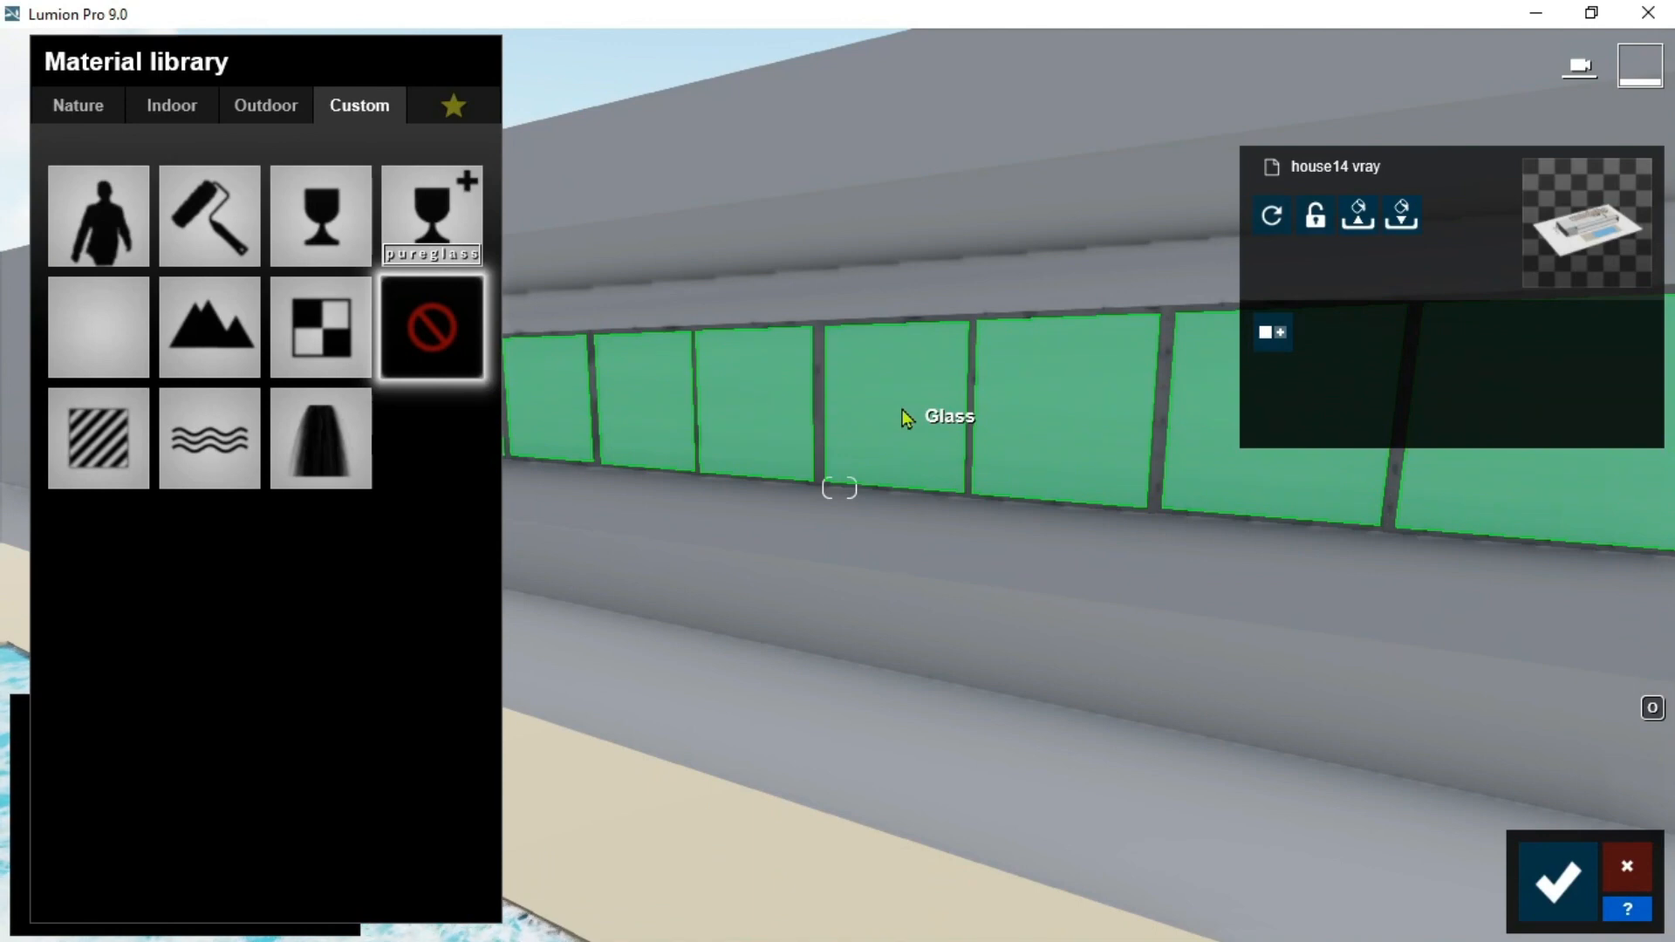
pyautogui.click(172, 105)
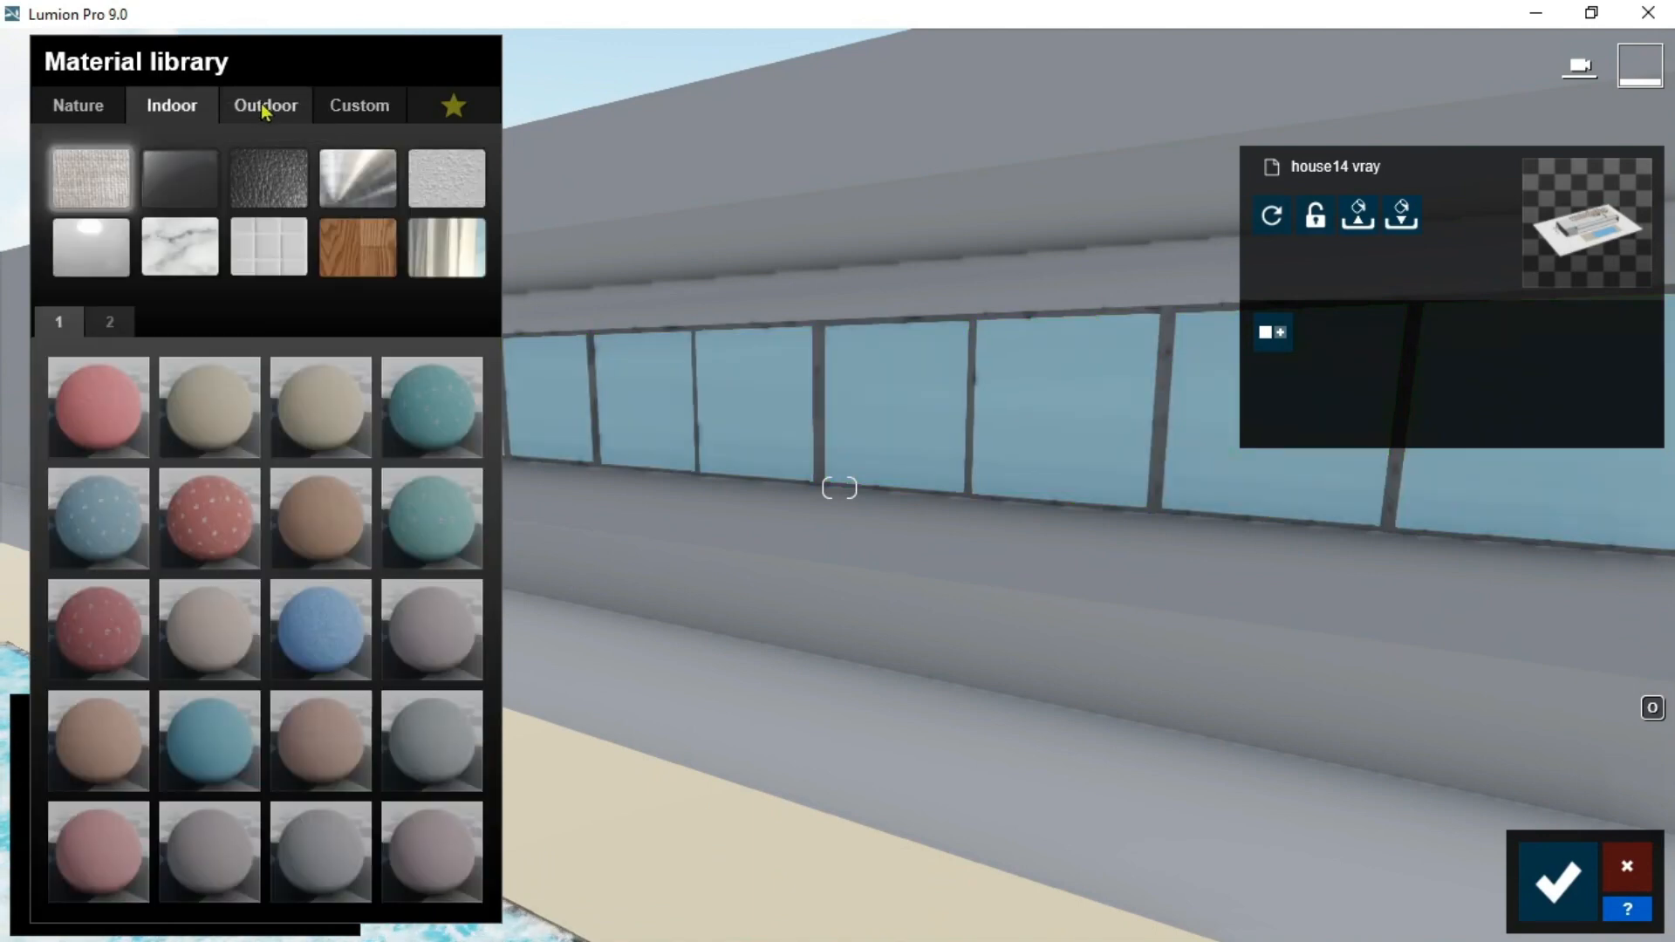
pyautogui.click(264, 108)
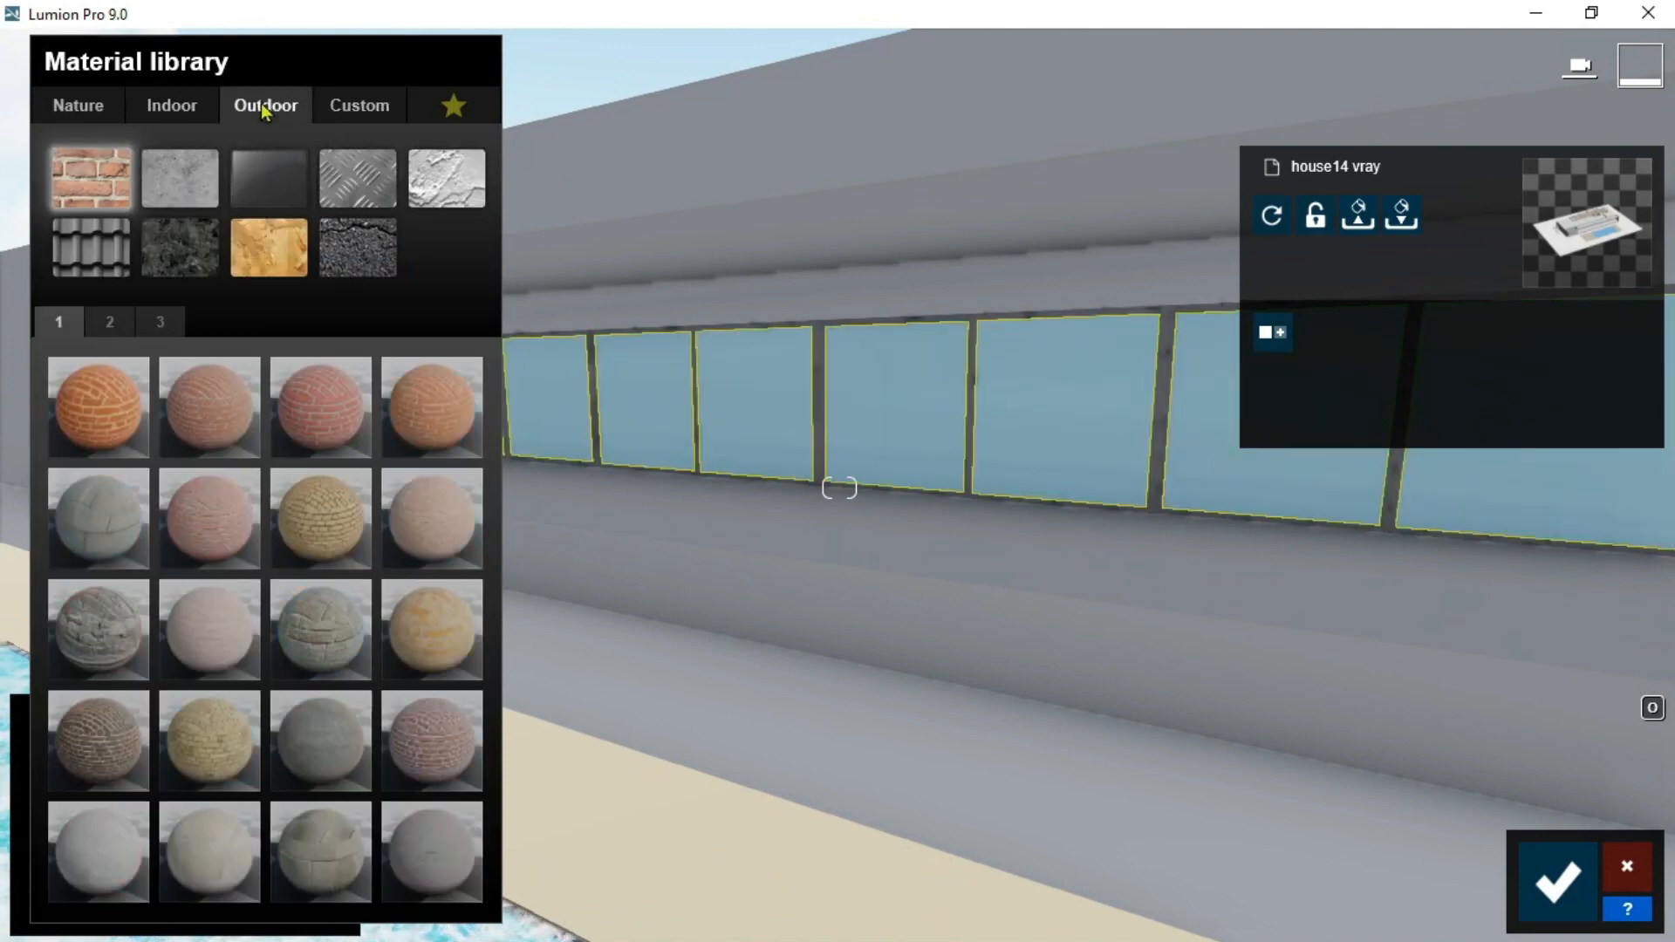
pyautogui.click(279, 184)
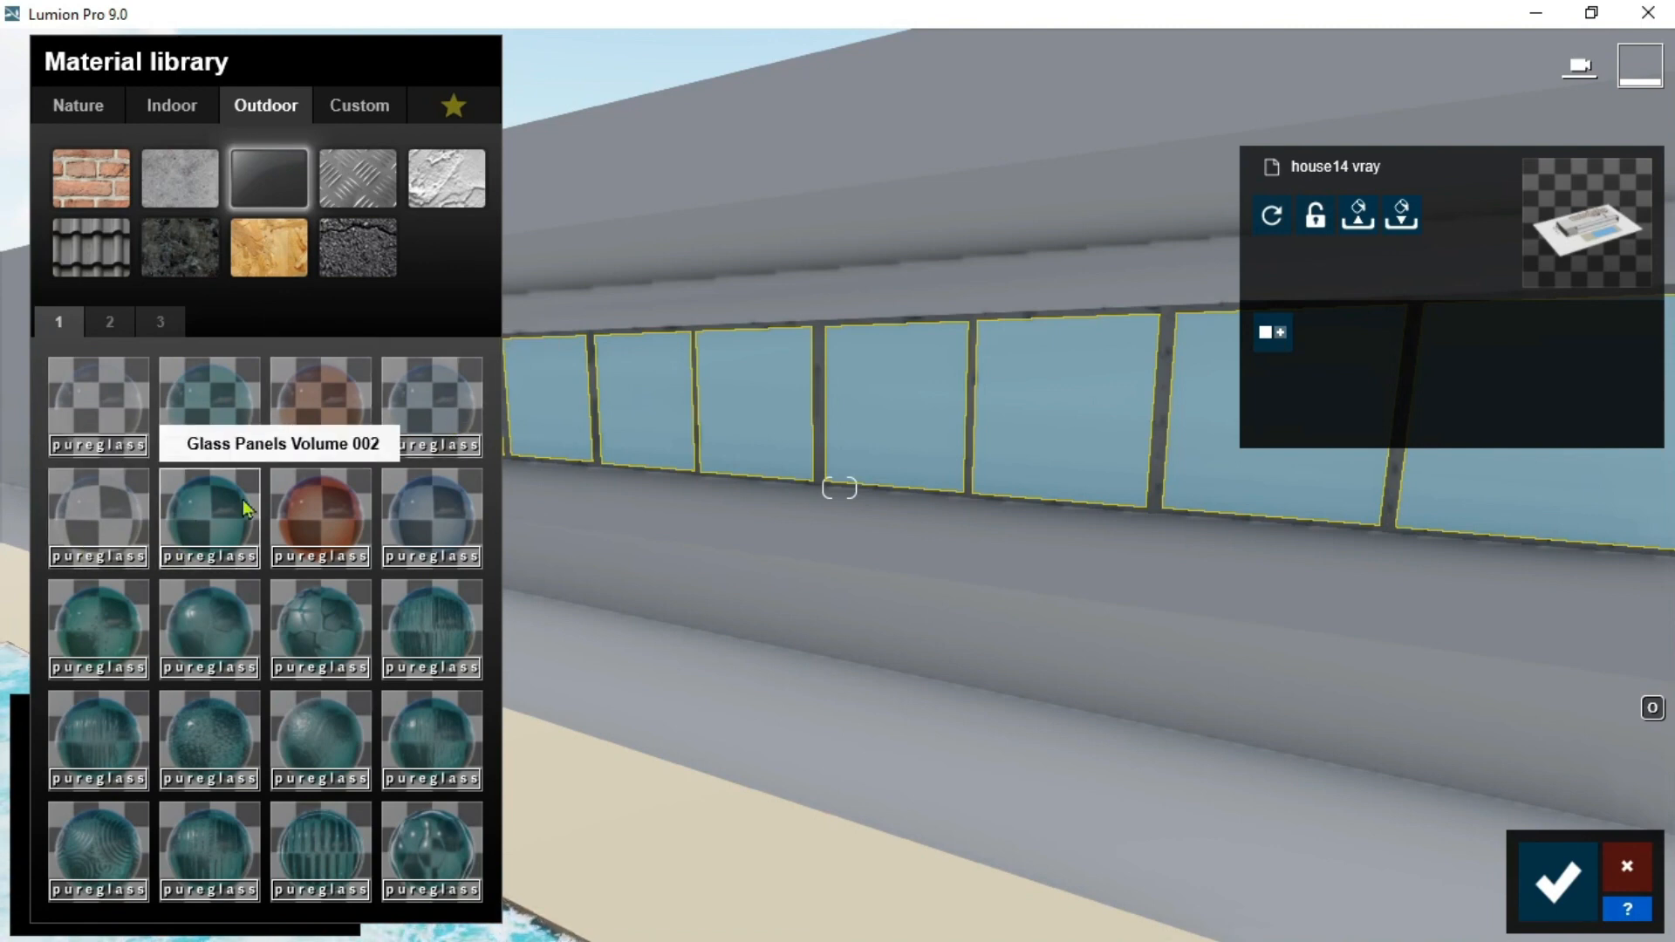
pyautogui.click(429, 403)
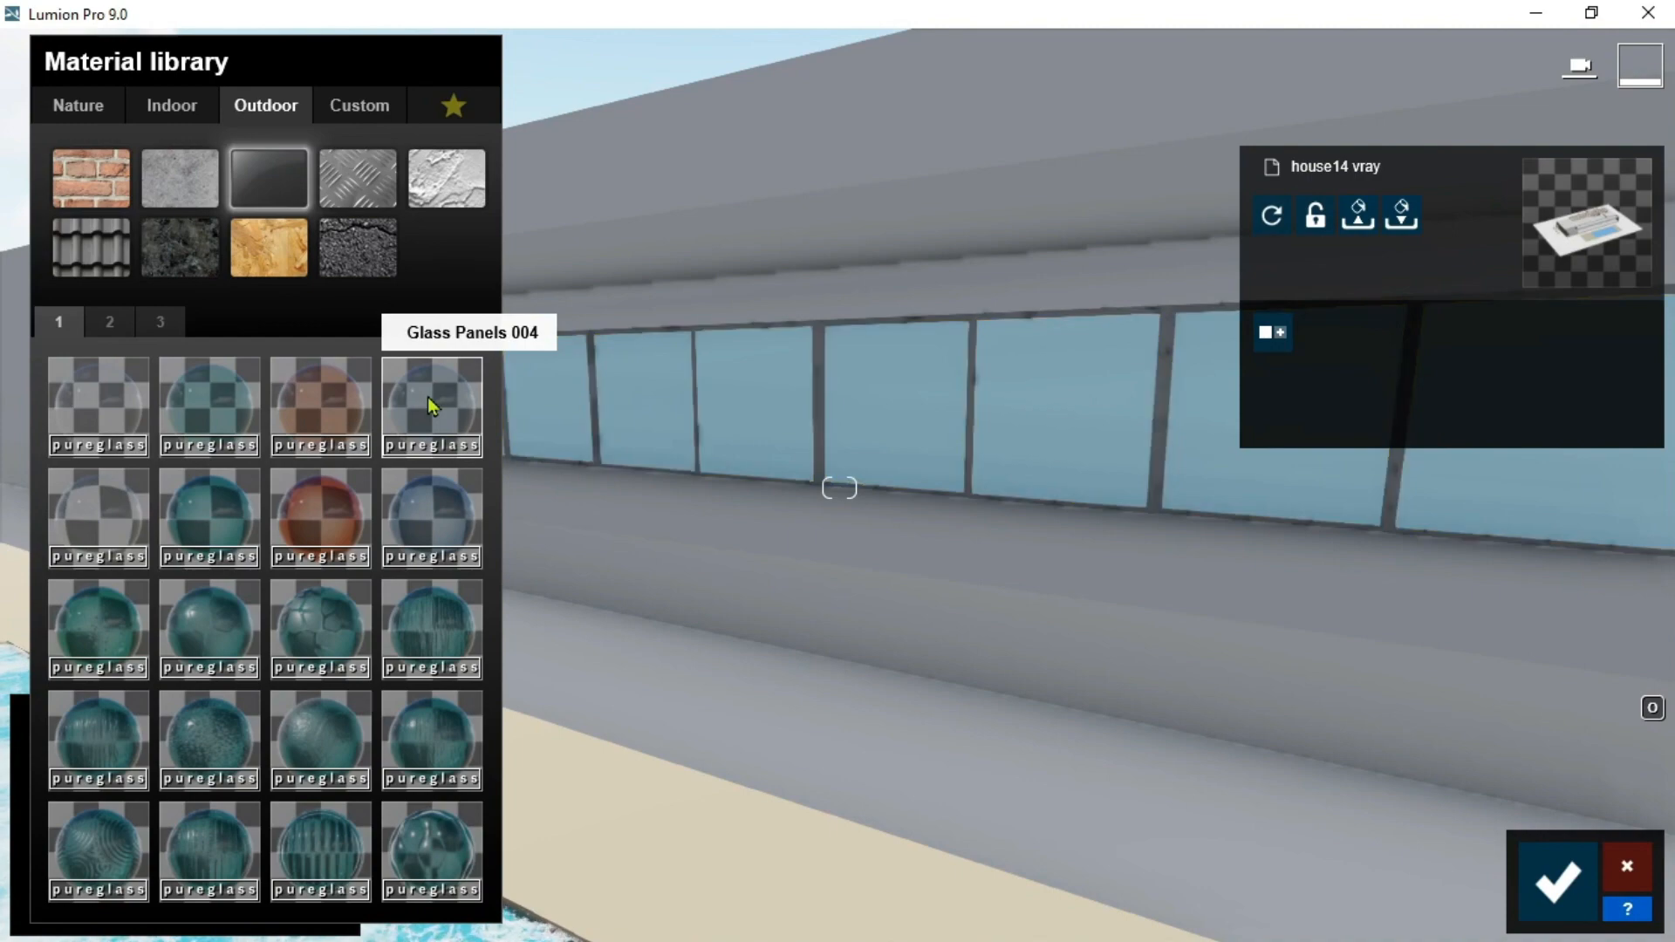
# Step: Tint the window glass a darkened golden yellow with Colorization at 1.0
pyautogui.press('e')
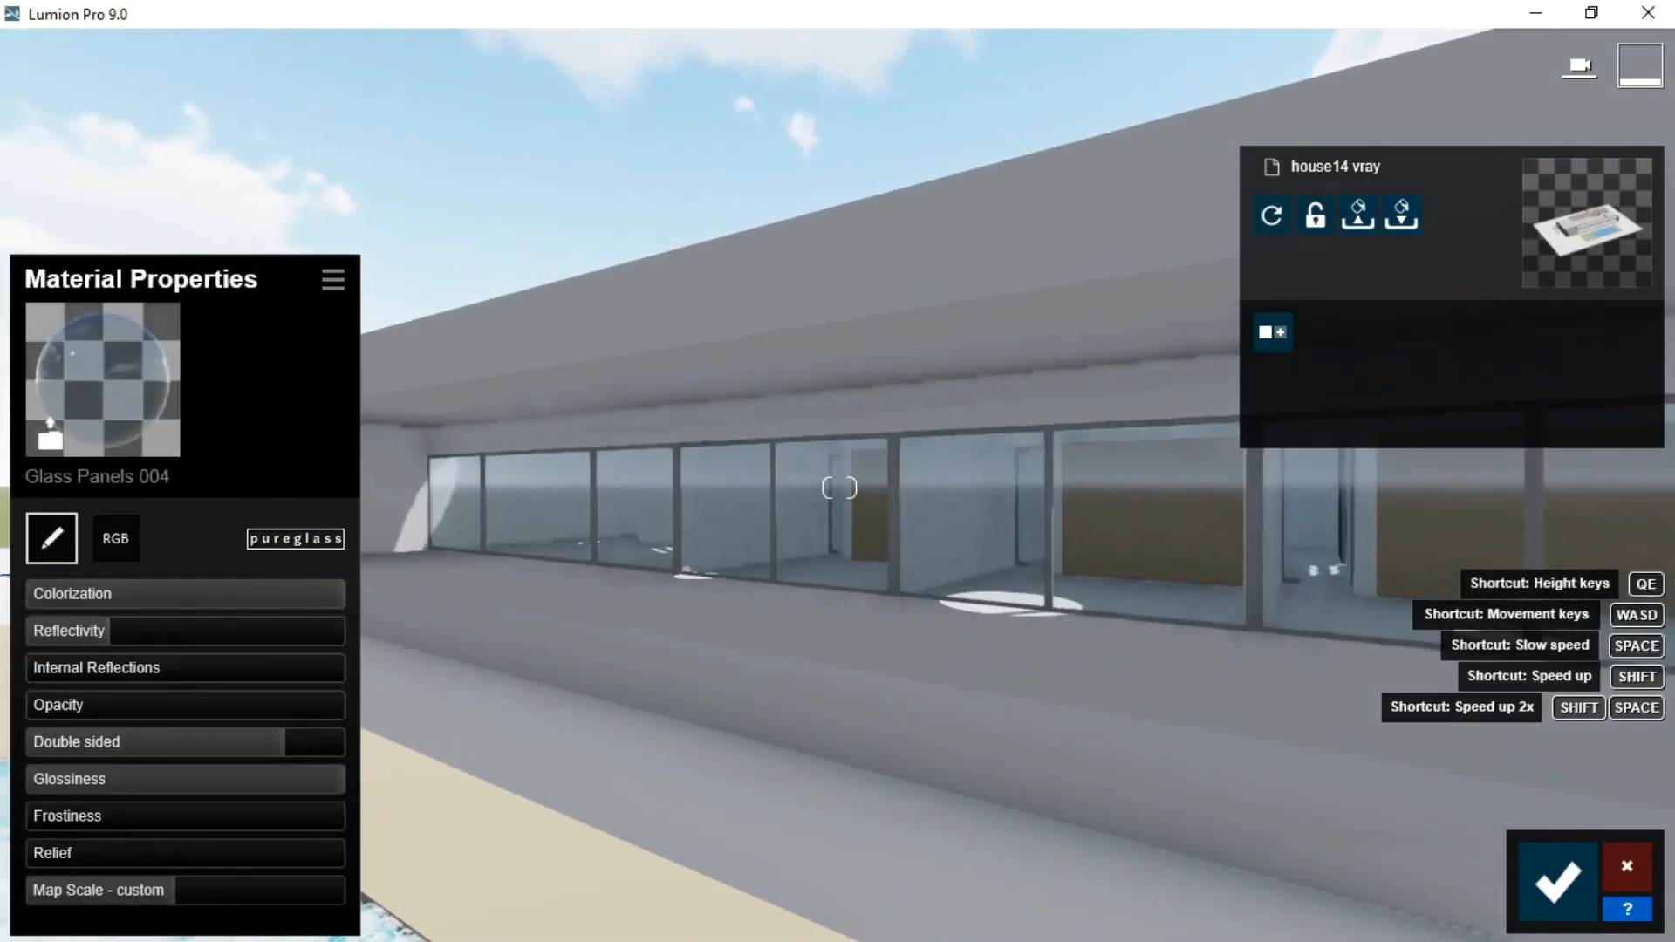
pyautogui.press('w')
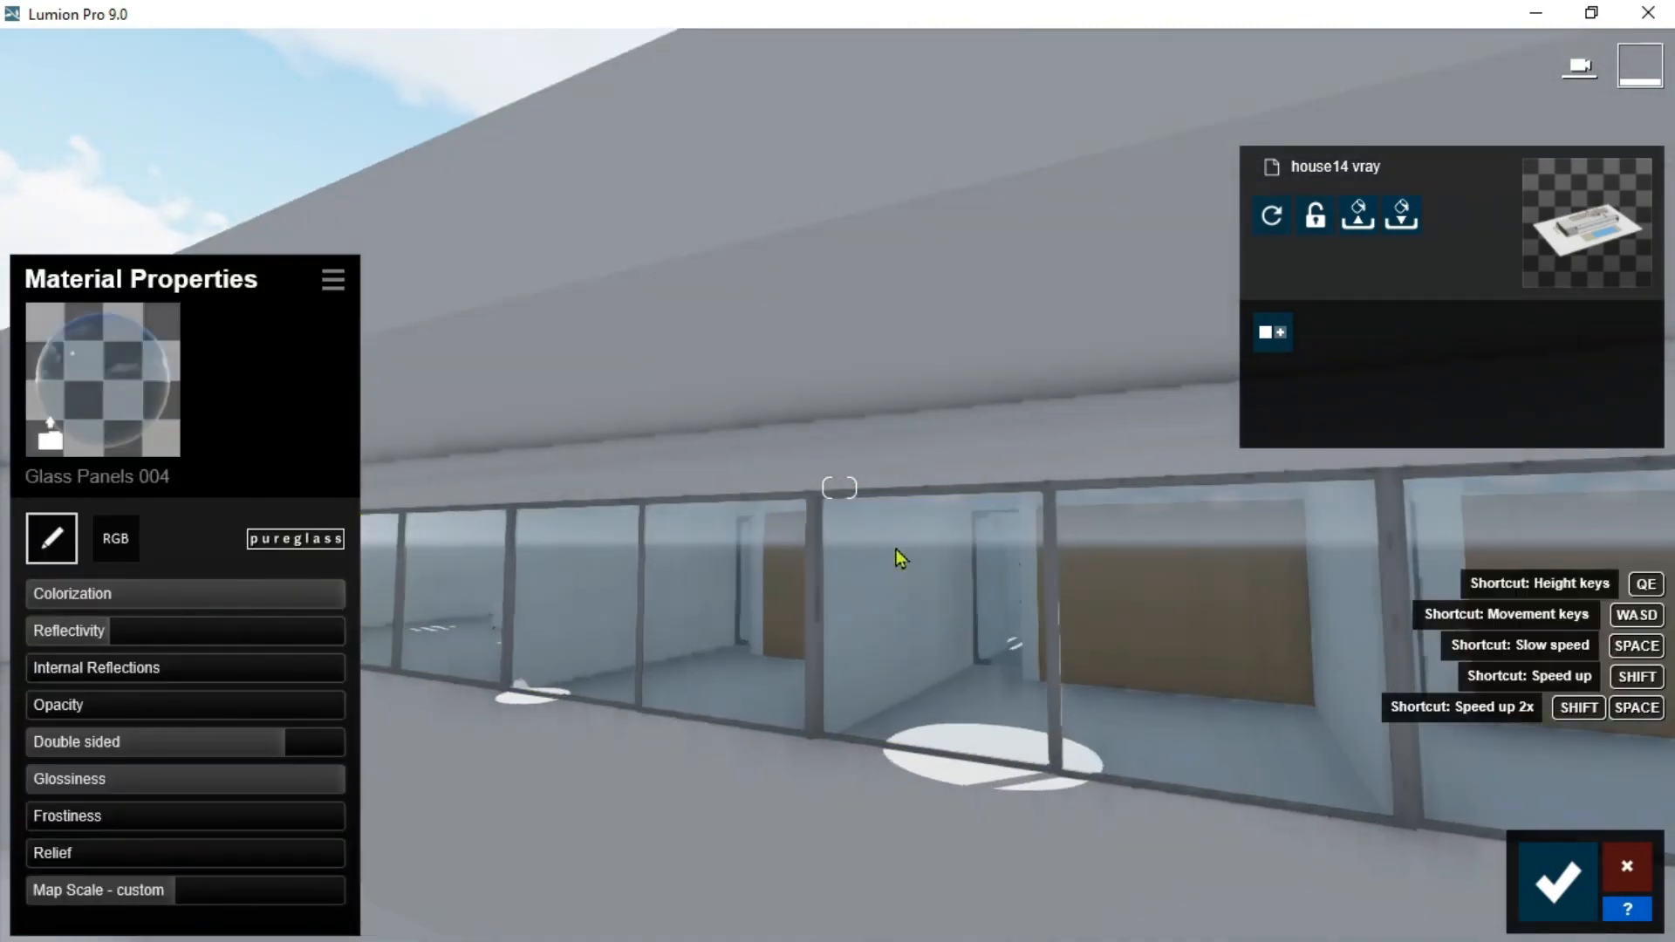
pyautogui.press('d')
pyautogui.press('w')
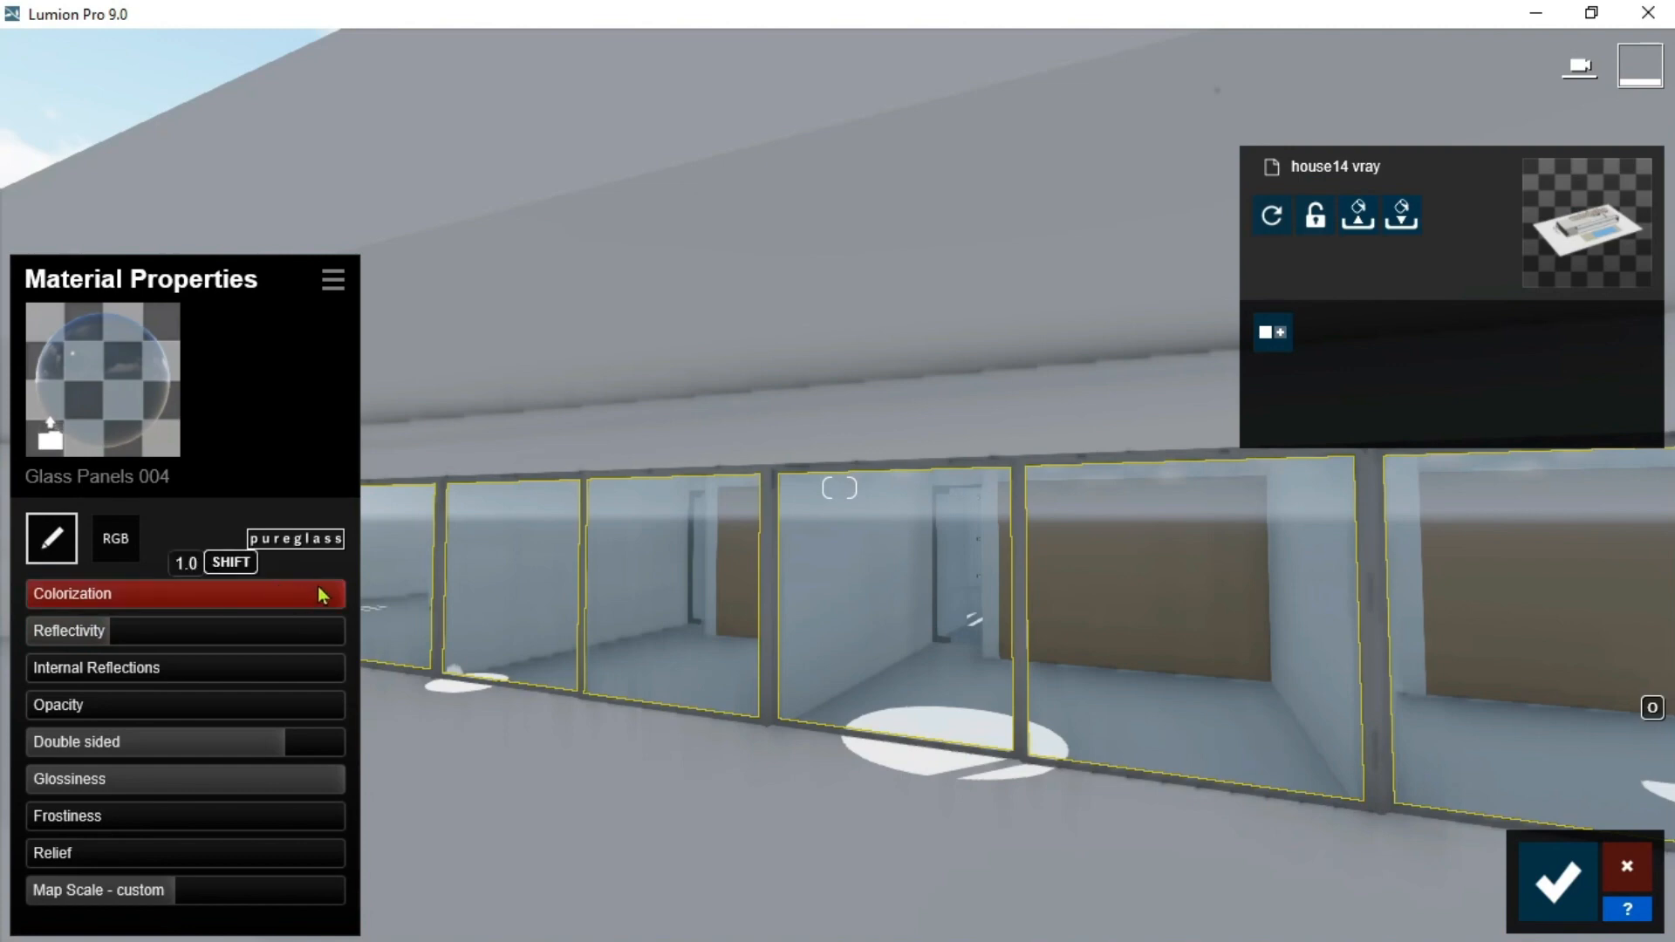
pyautogui.moveTo(323, 595); pyautogui.dragTo(371, 600)
pyautogui.click(118, 541)
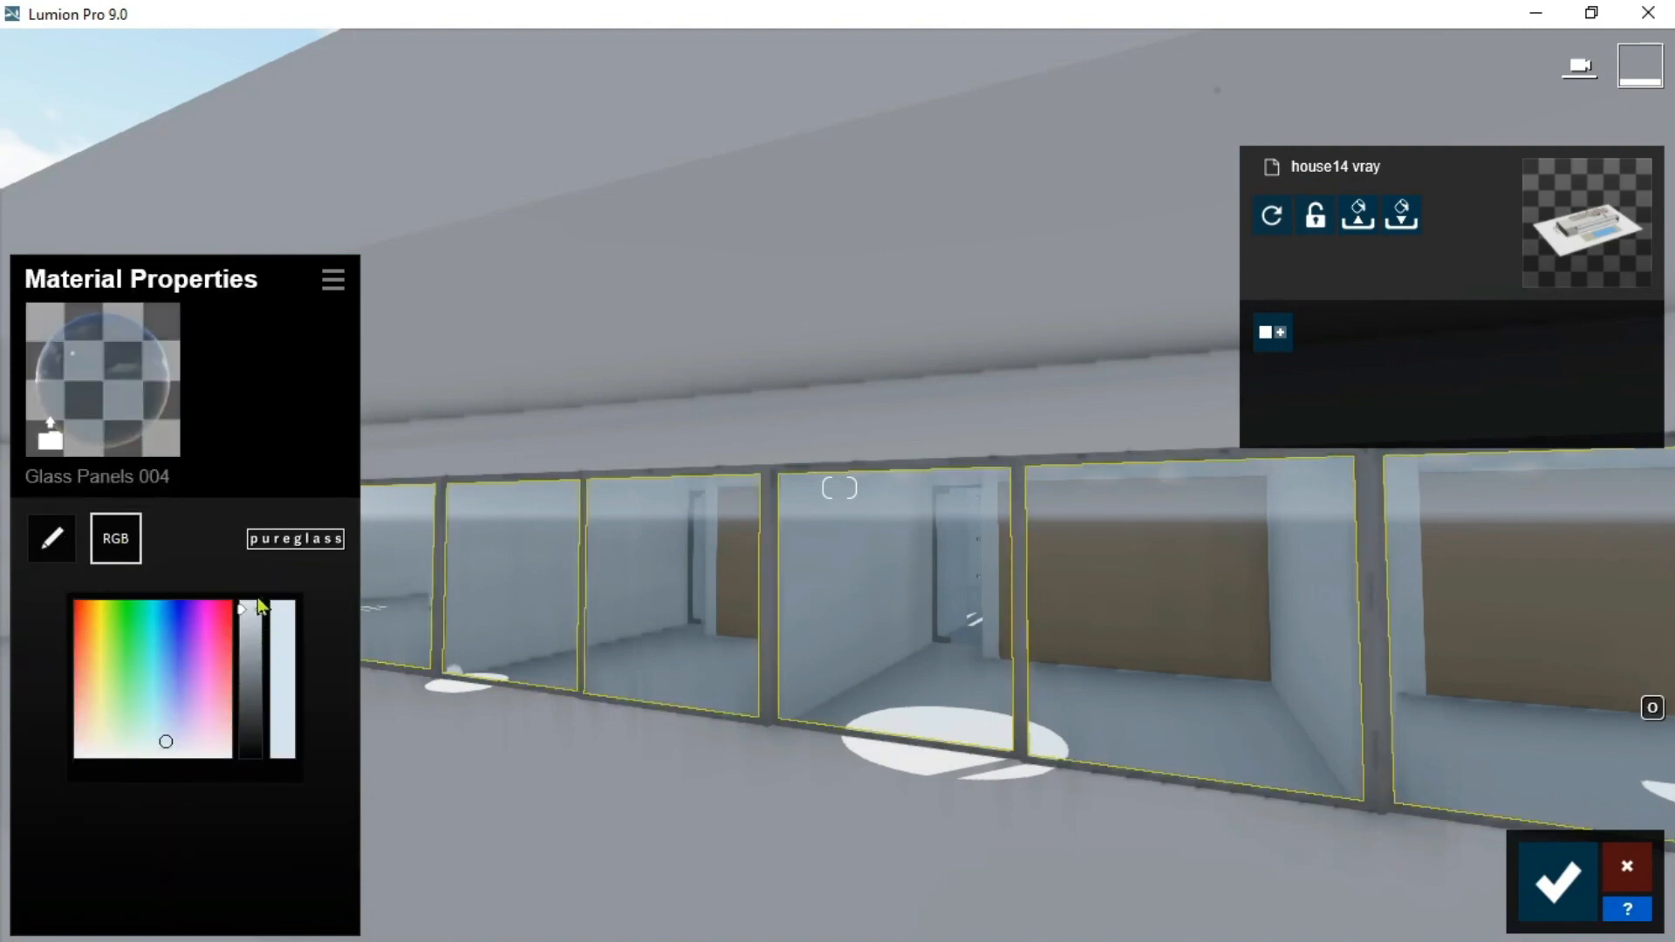
pyautogui.moveTo(260, 606)
pyautogui.mouseDown()
pyautogui.moveTo(250, 657)
pyautogui.moveTo(255, 636)
pyautogui.mouseUp()
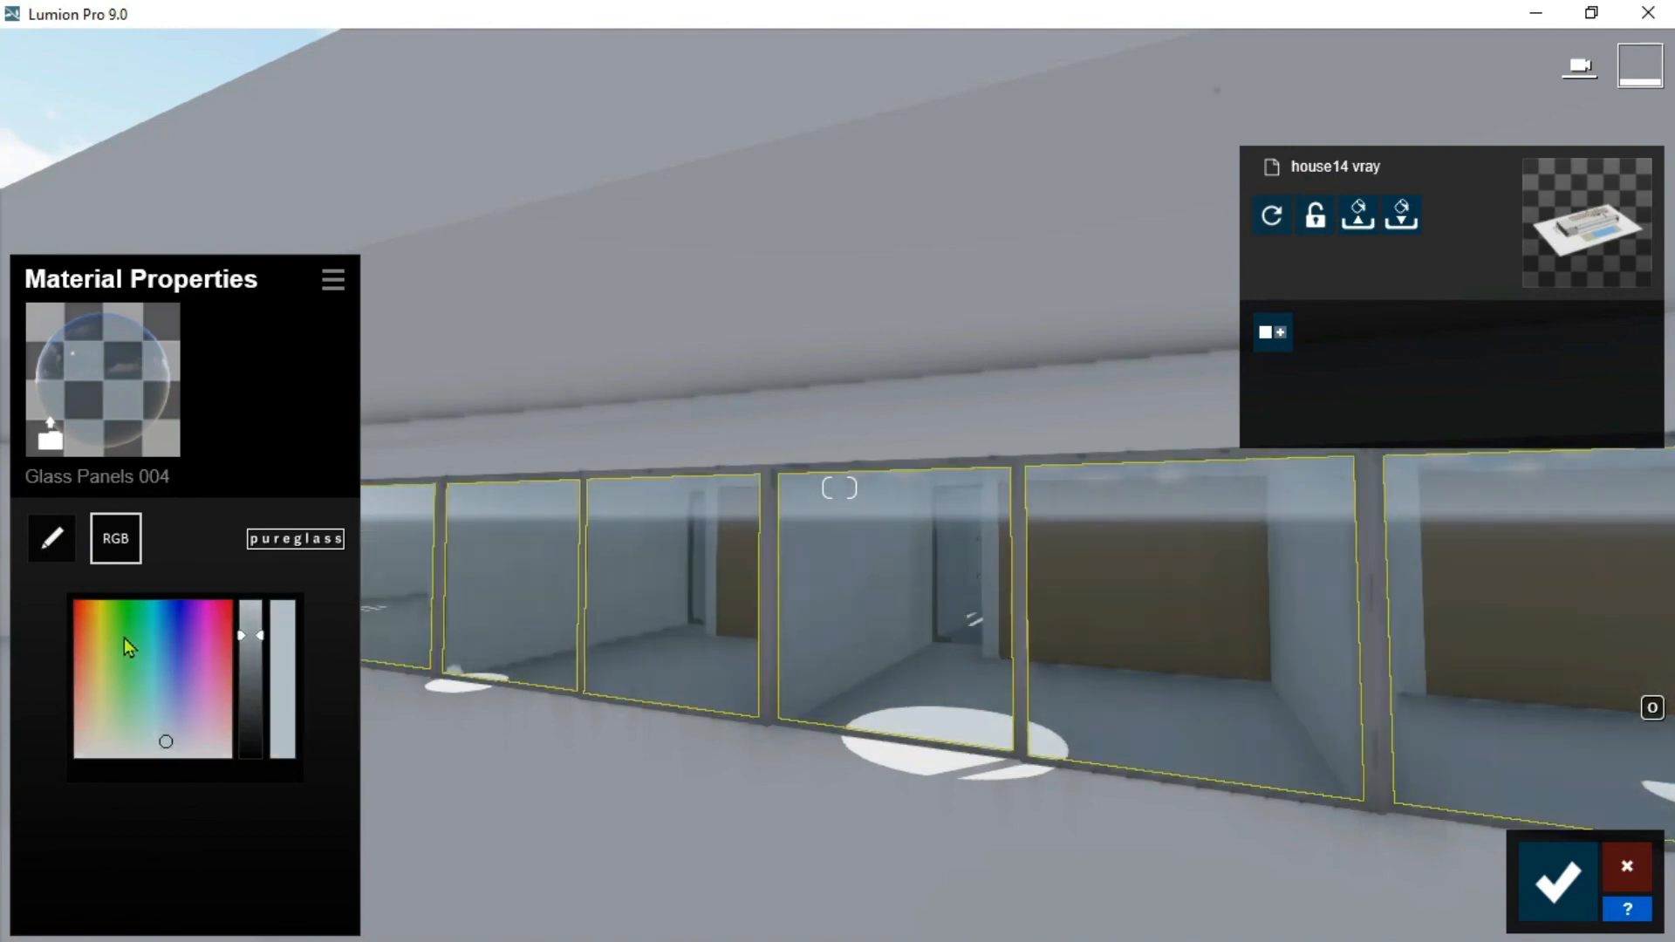
pyautogui.click(96, 629)
pyautogui.moveTo(96, 631); pyautogui.dragTo(96, 634)
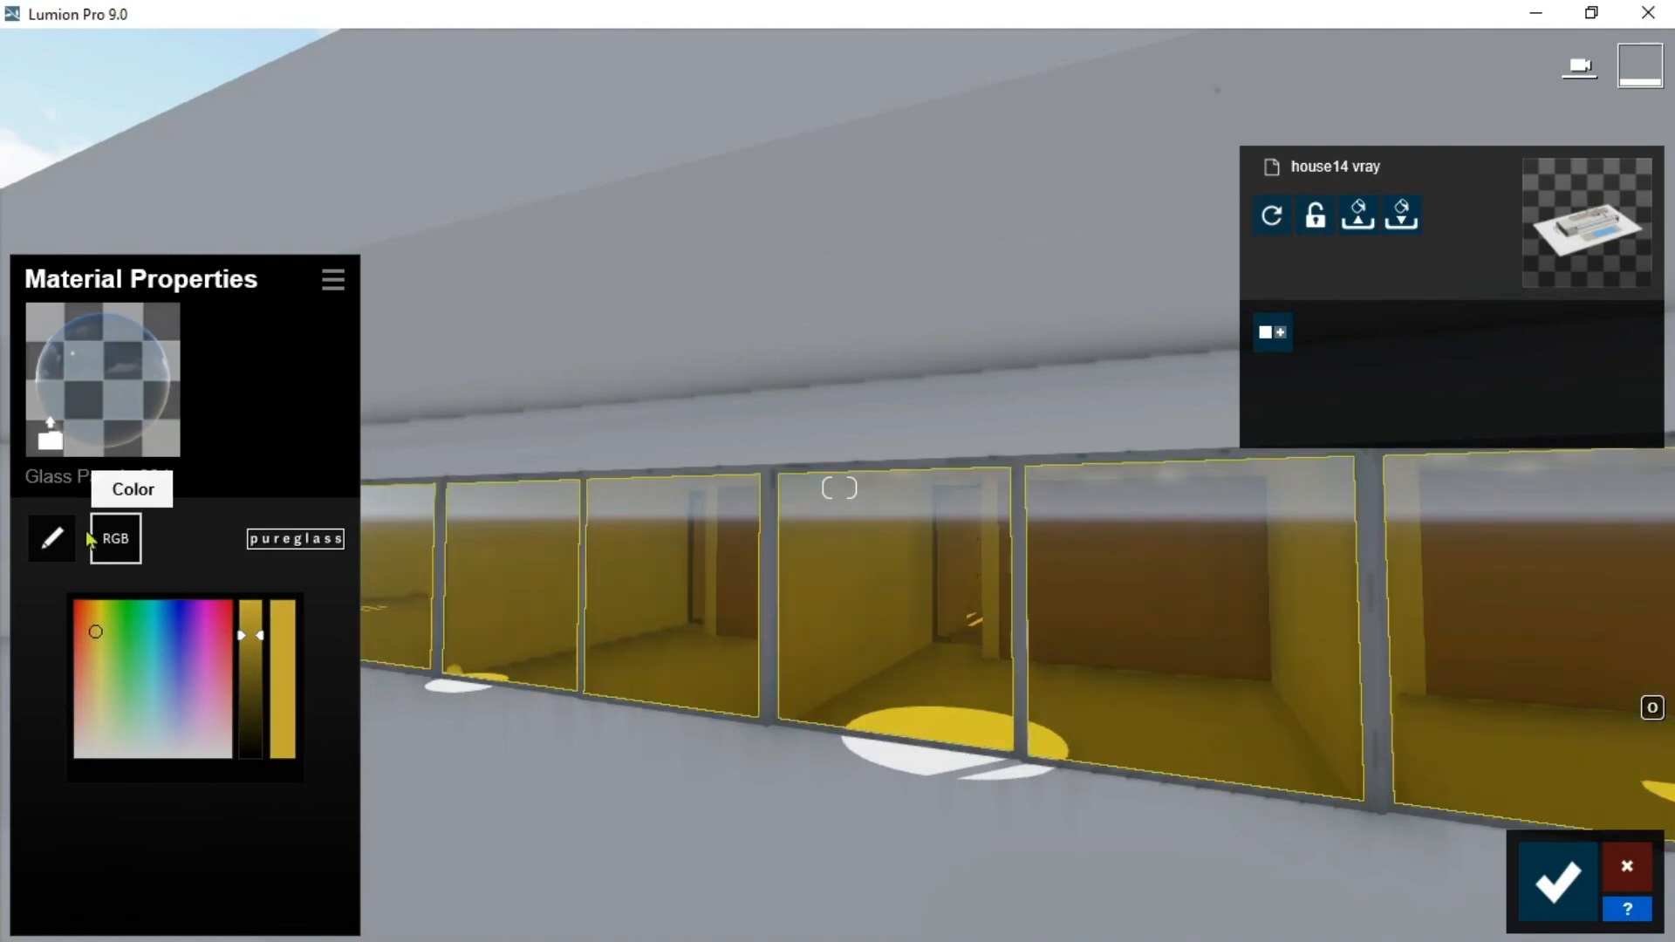
# Step: Lower the glass's Reflectivity, Double sided and Glossiness values, raise Frostiness and Relief, and save the material changes
pyautogui.click(52, 541)
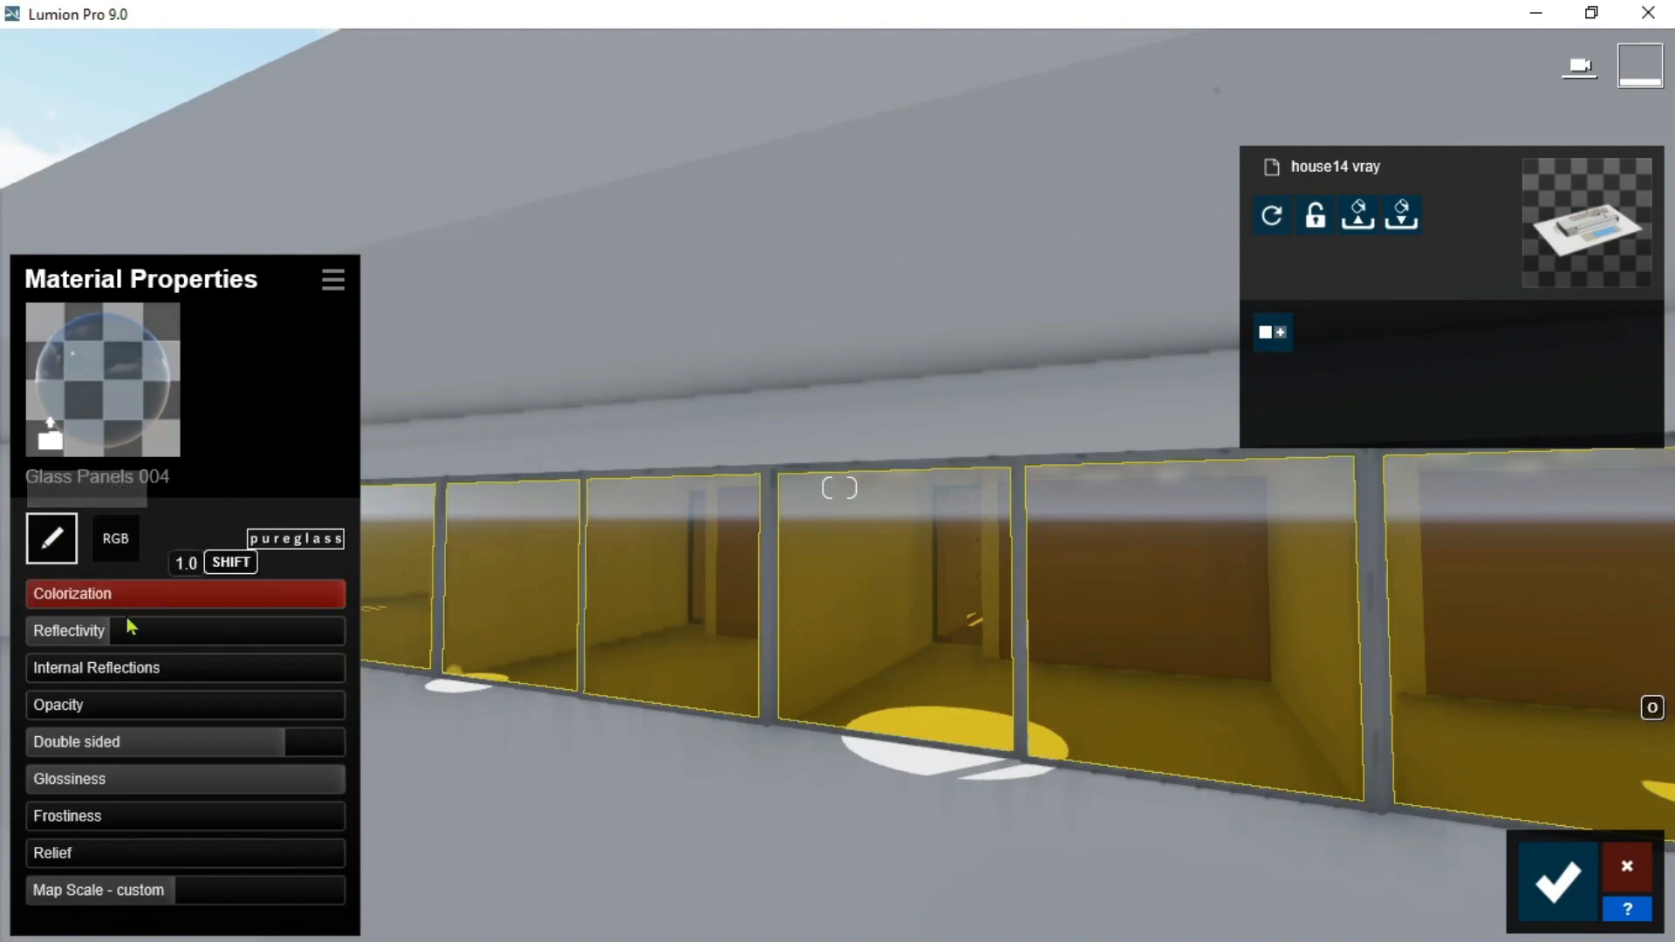
pyautogui.moveTo(161, 643); pyautogui.dragTo(103, 648)
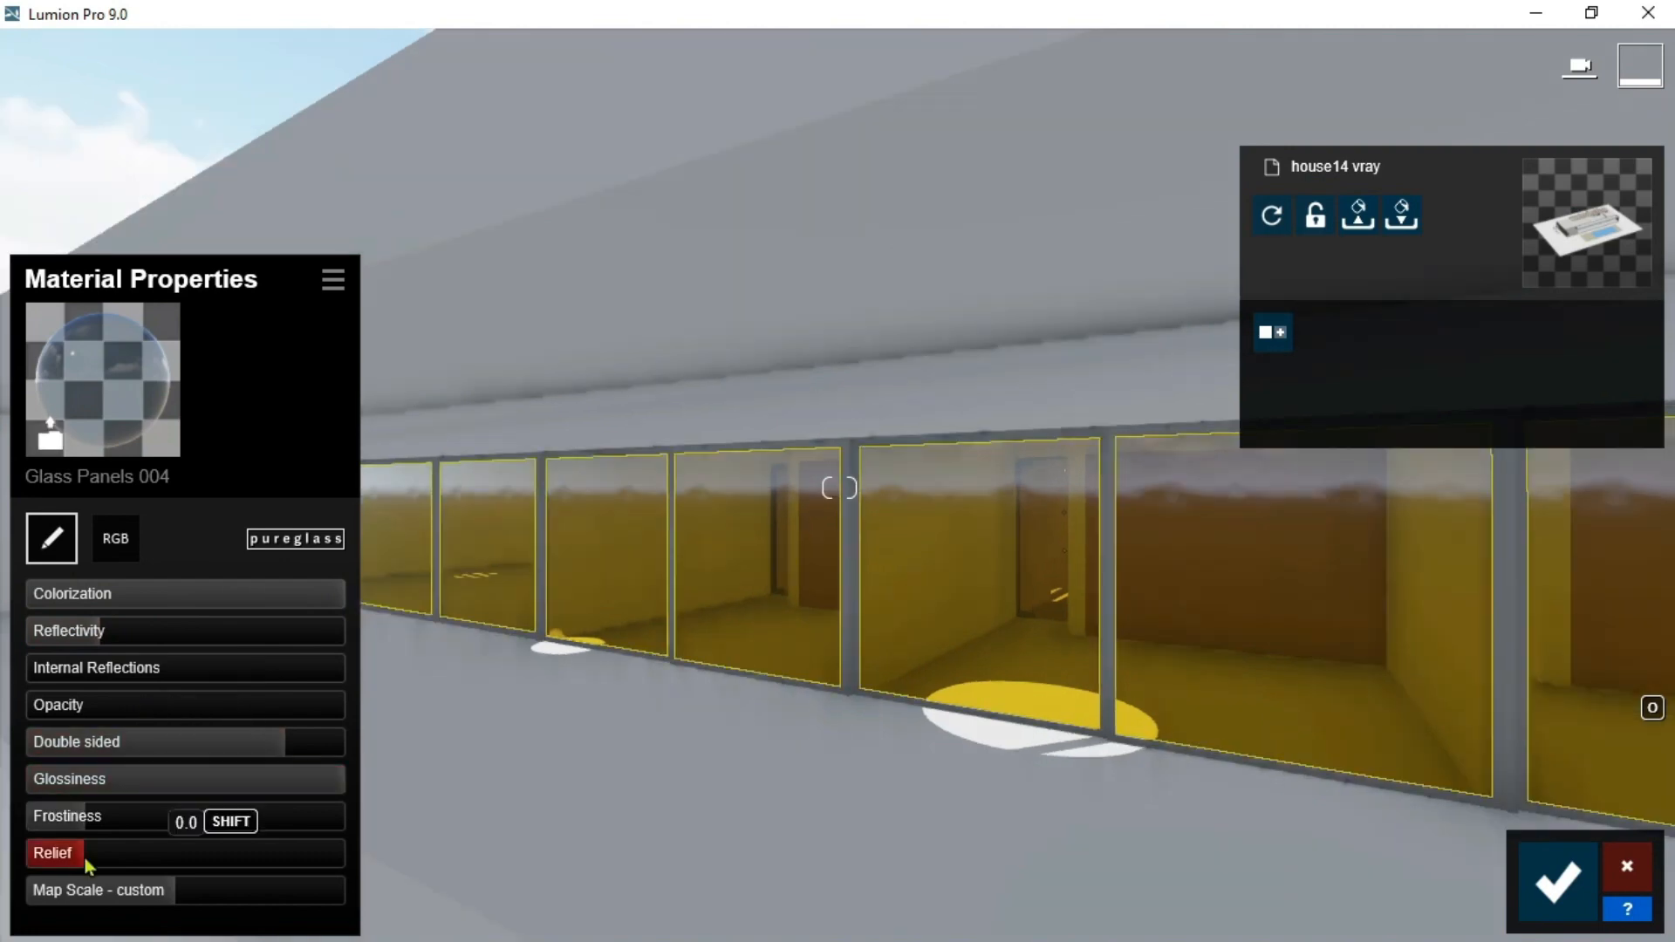
pyautogui.click(145, 862)
pyautogui.click(139, 817)
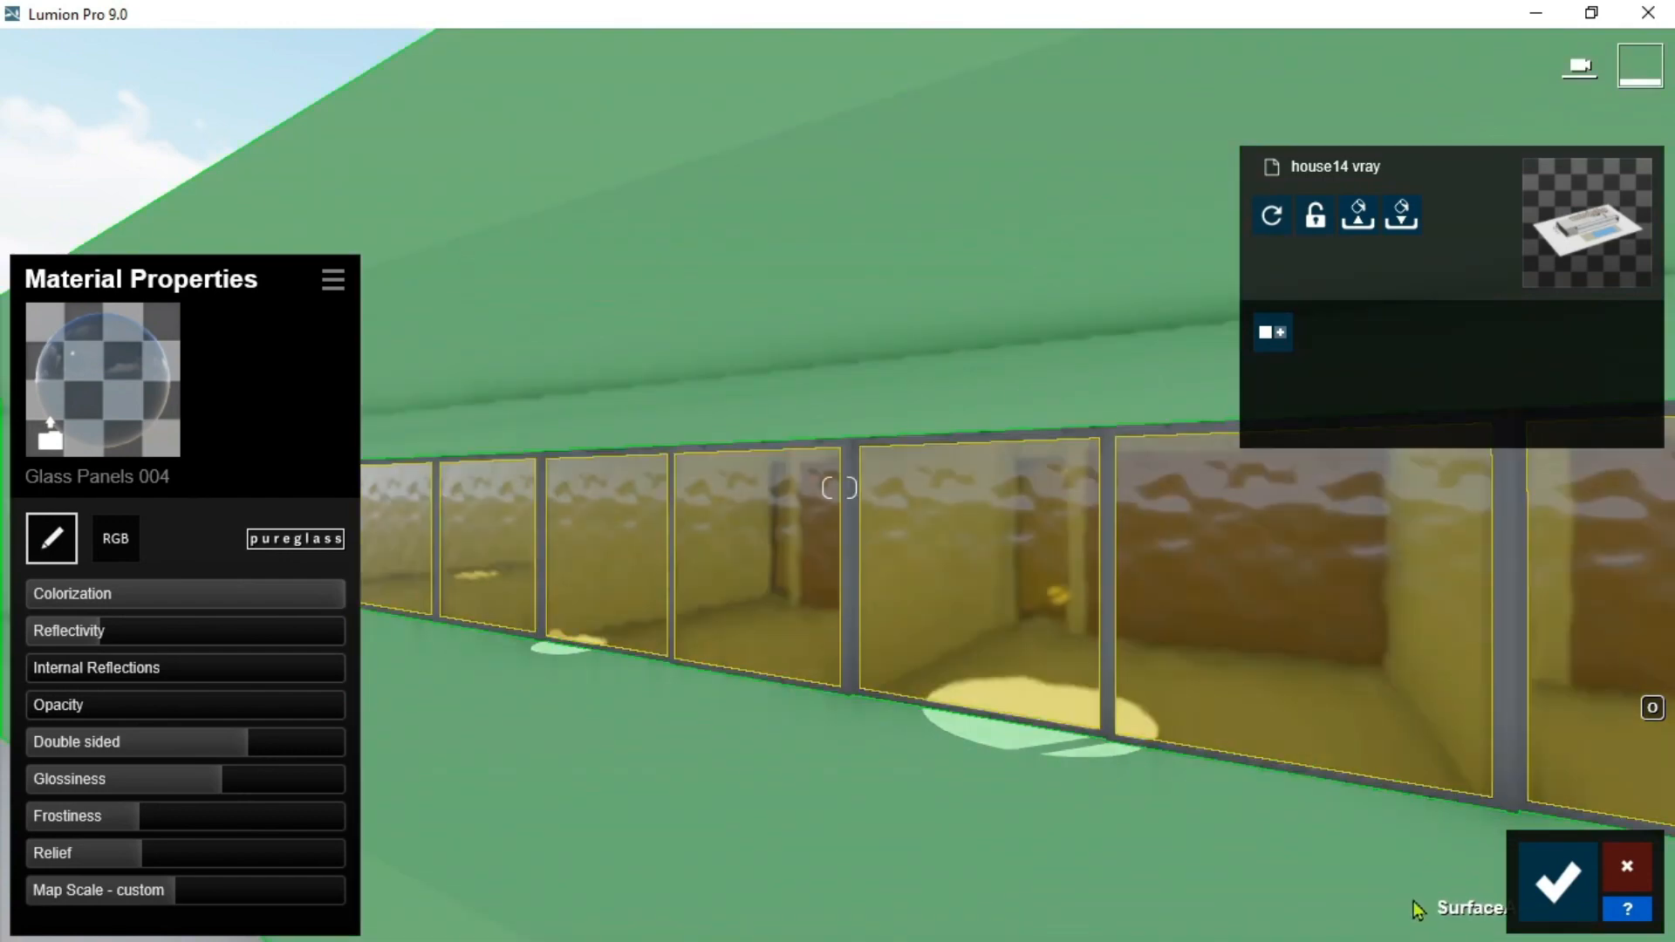
pyautogui.click(1574, 901)
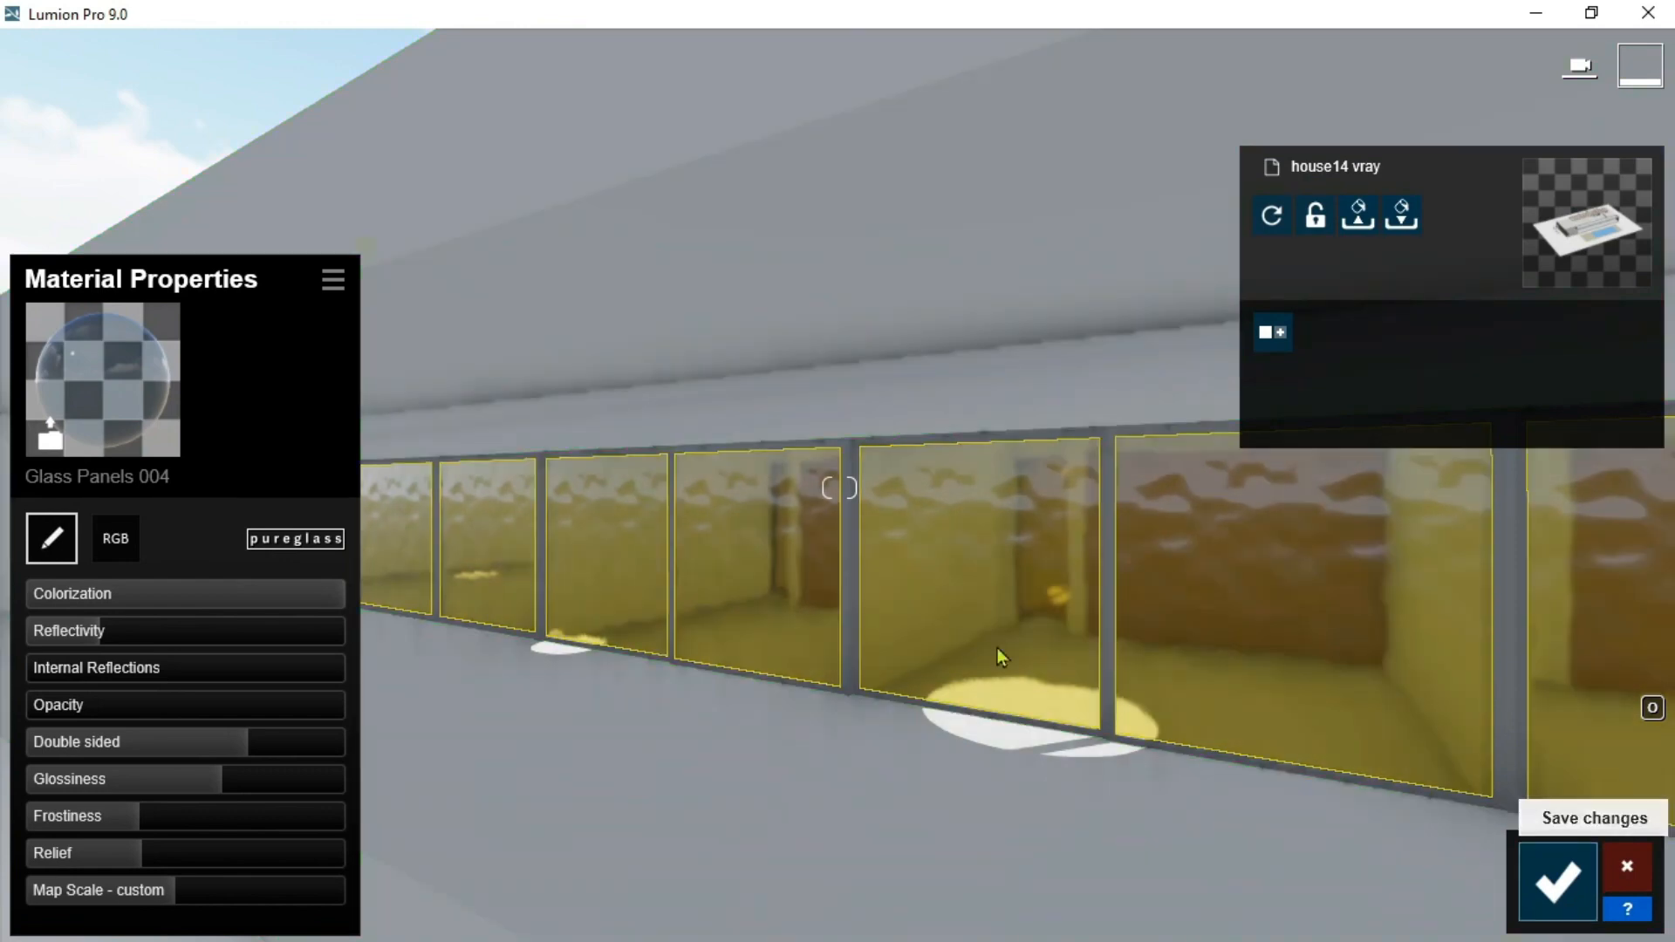
pyautogui.click(1558, 883)
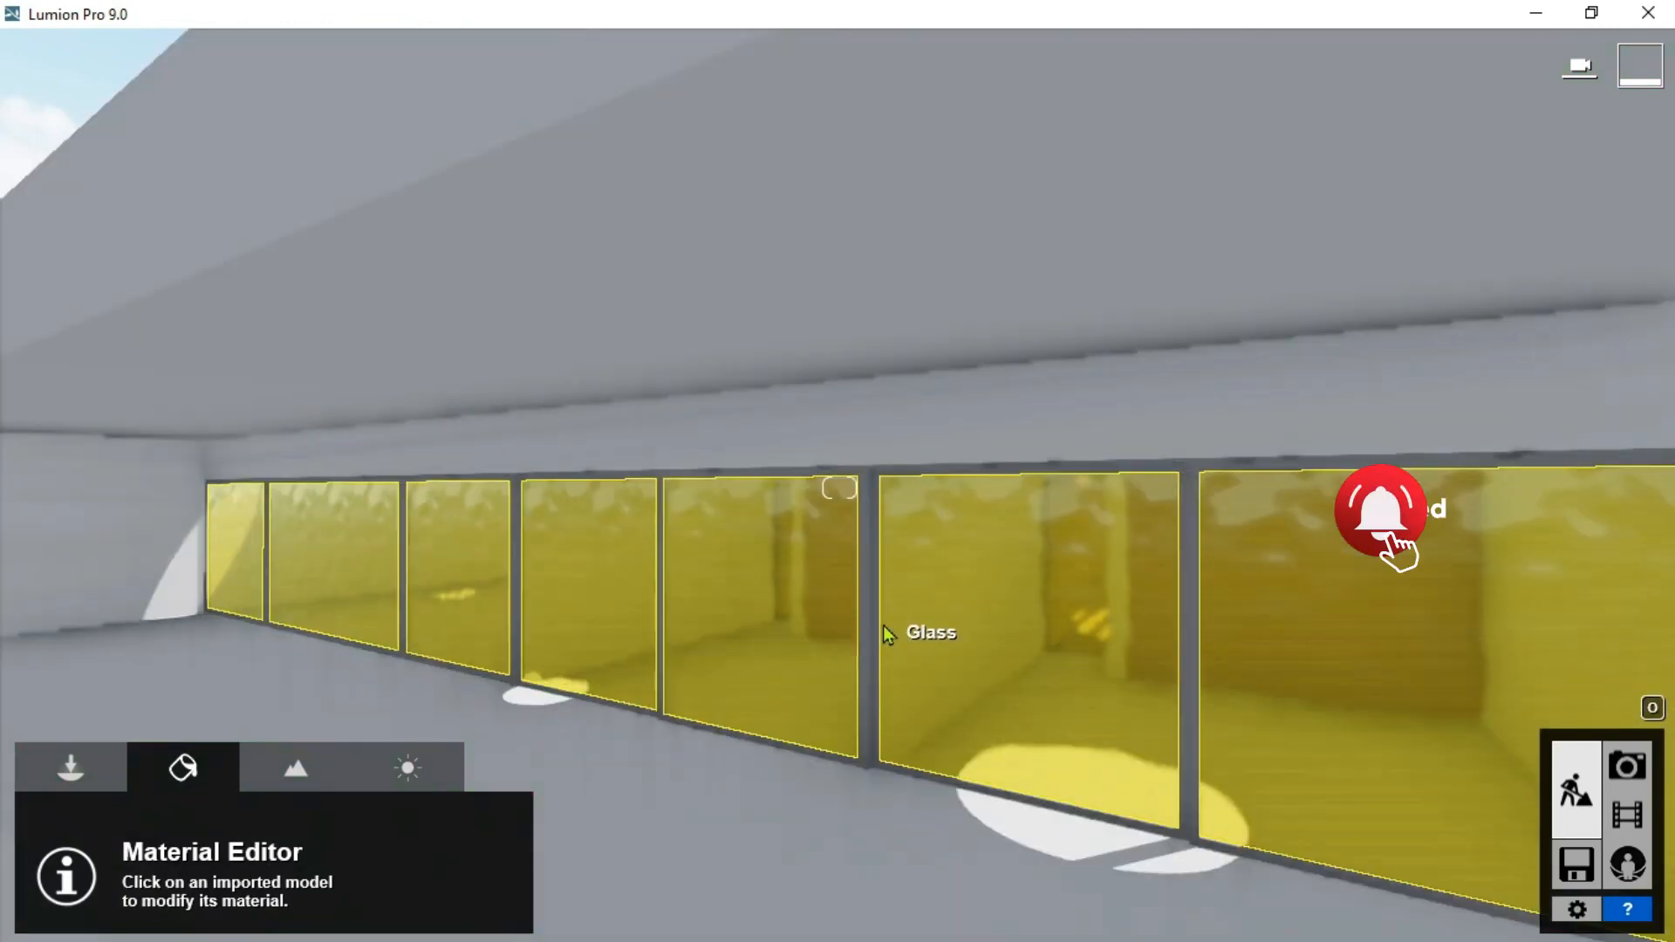
# Step: Apply the outdoor metal material Polii Metal MachiningRadial 001 2k to the window frames and save the material changes
pyautogui.click(871, 627)
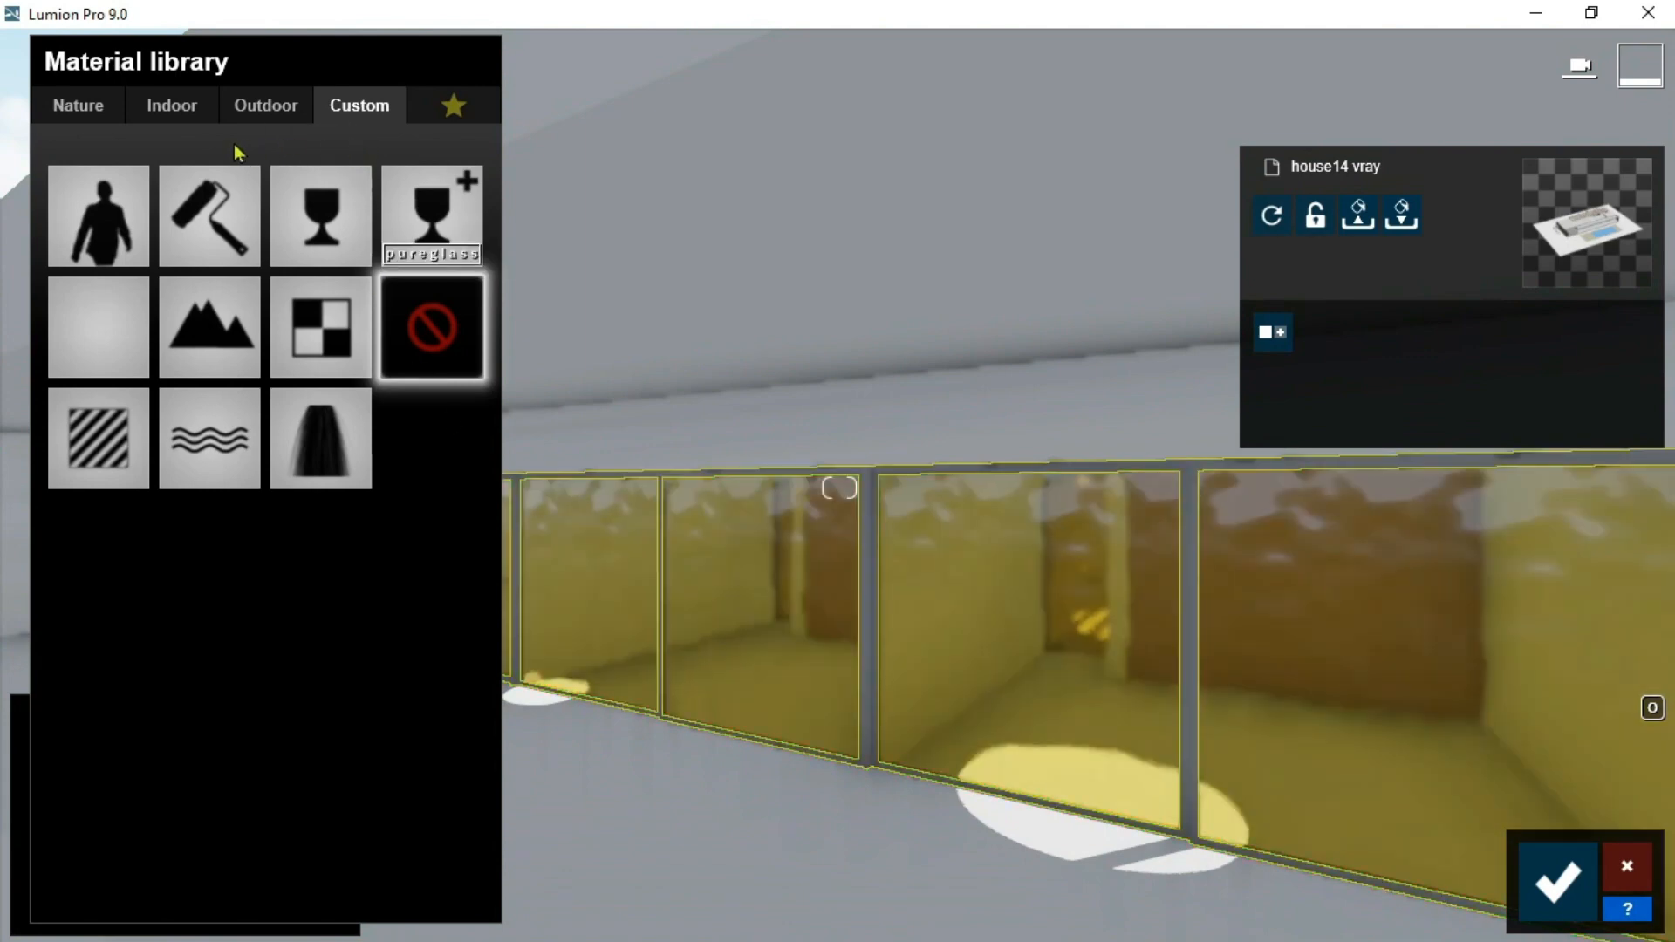
pyautogui.click(171, 110)
pyautogui.click(265, 106)
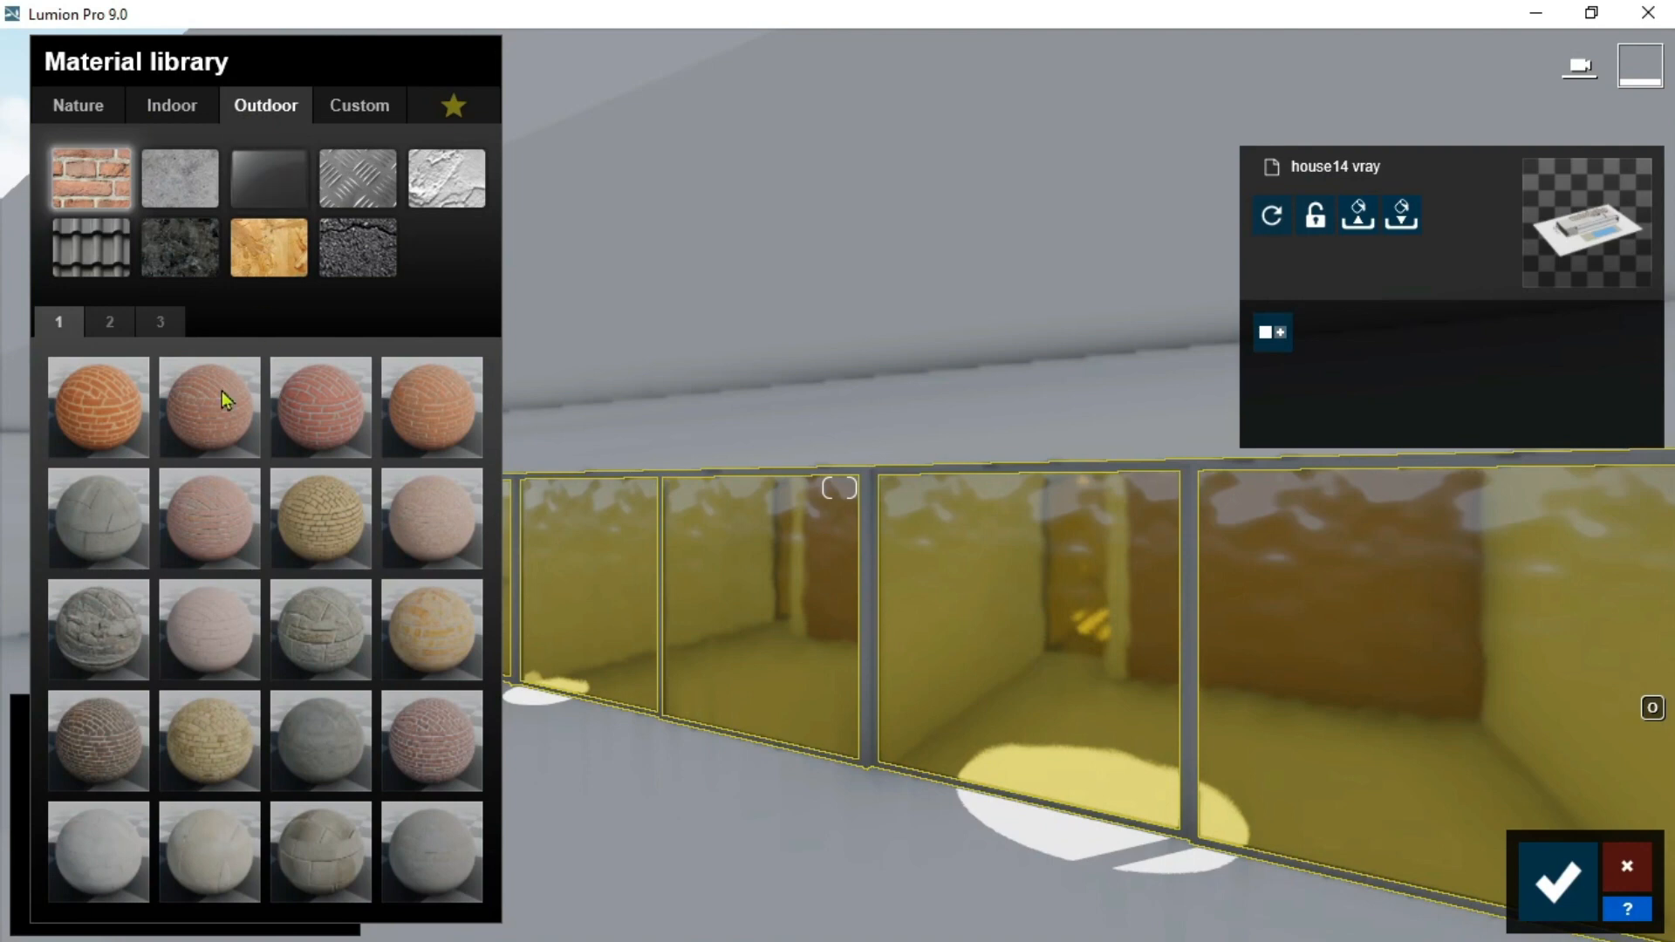
pyautogui.click(364, 198)
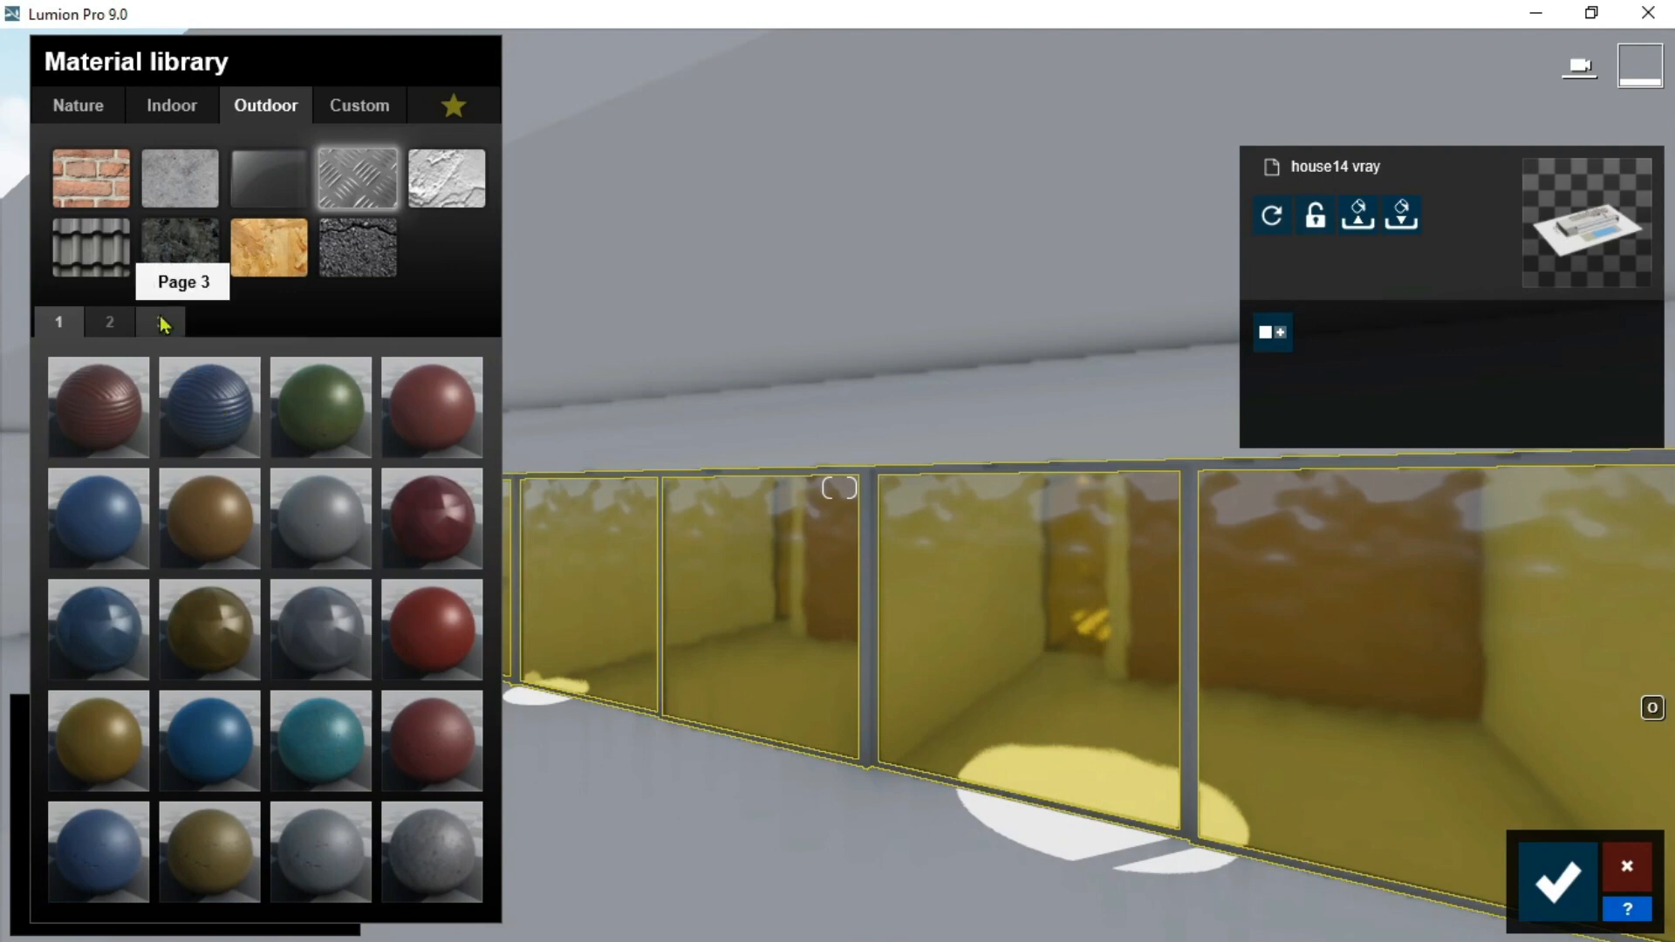
pyautogui.click(161, 322)
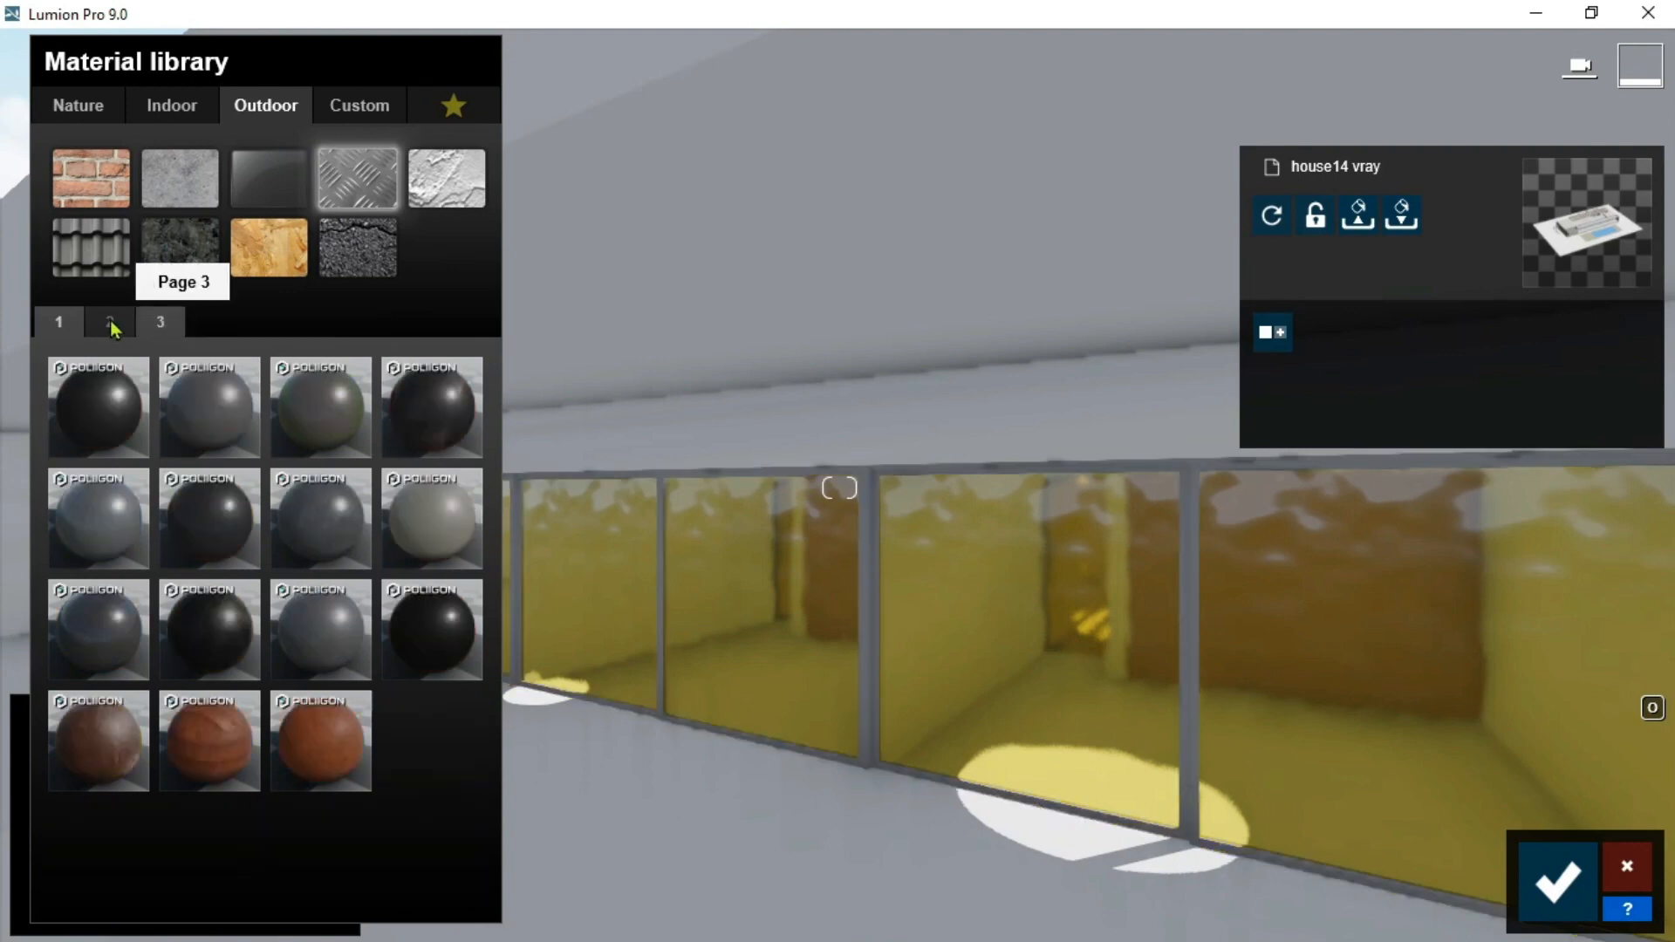
pyautogui.click(329, 451)
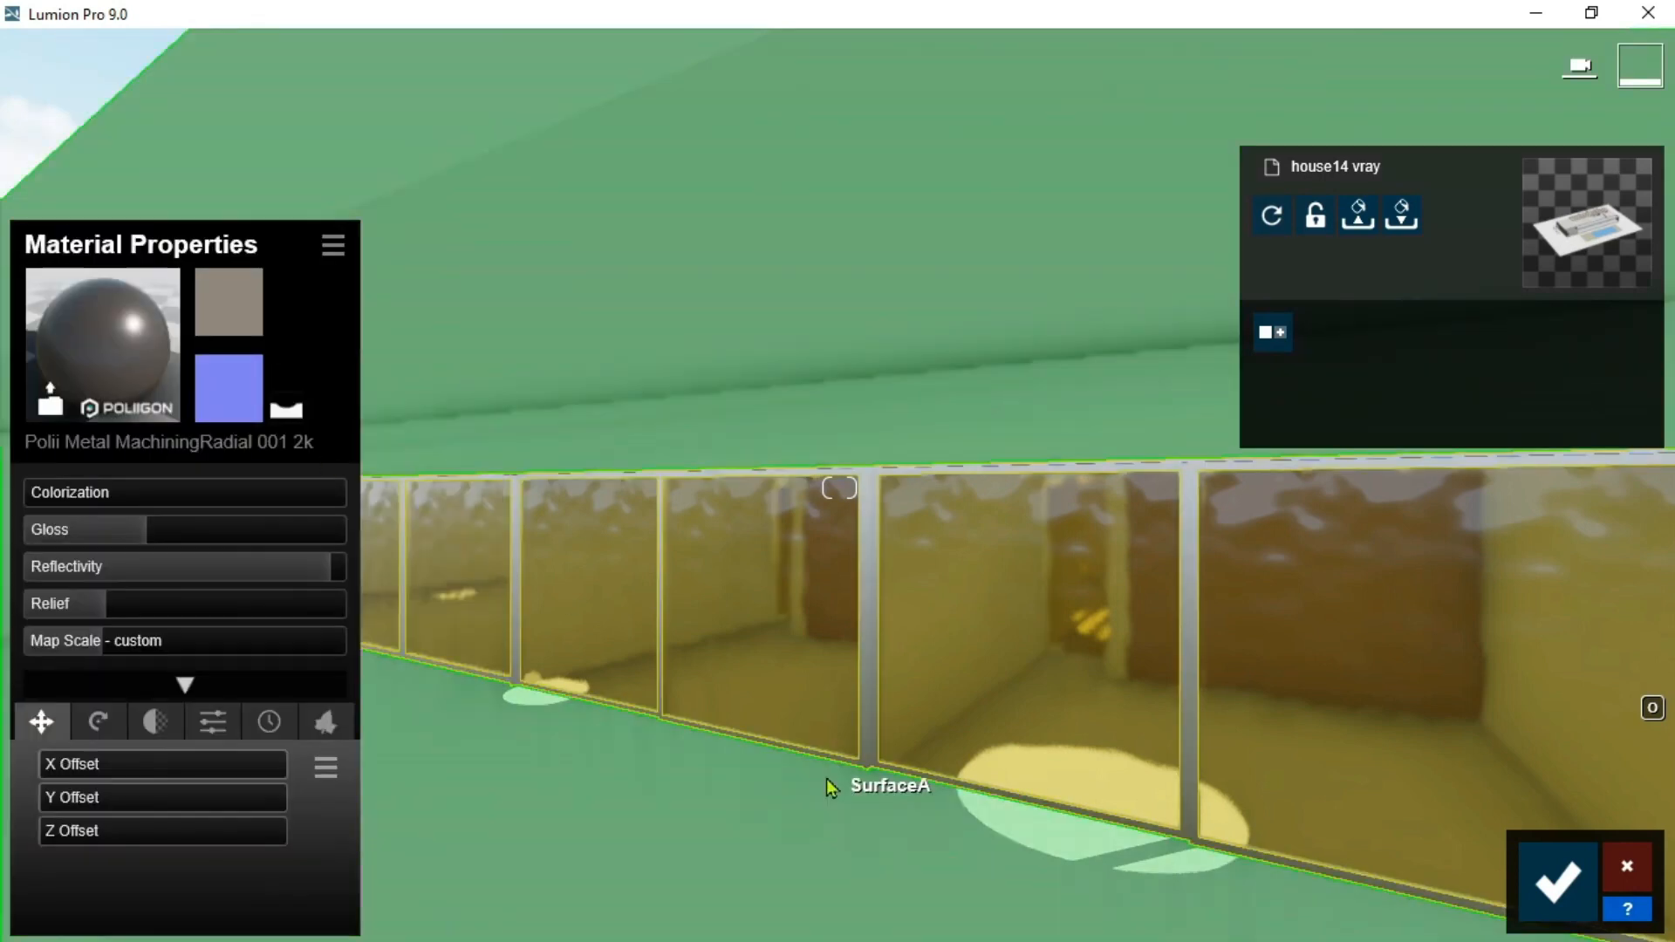
pyautogui.moveTo(830, 785); pyautogui.dragTo(897, 647, button='right')
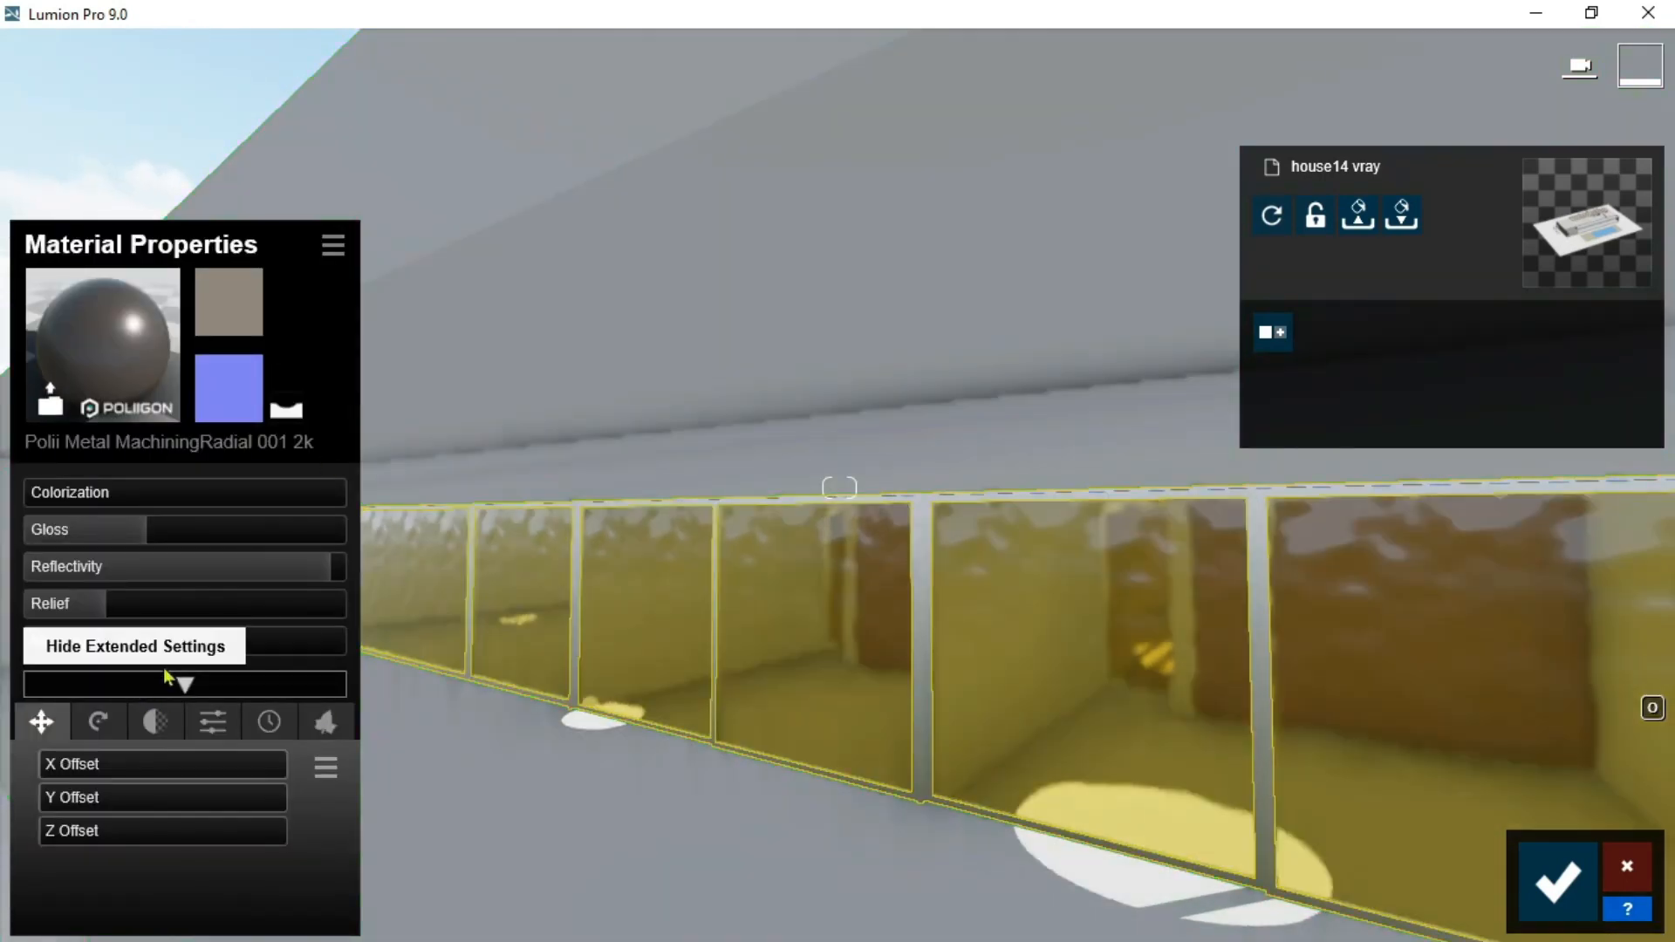
pyautogui.moveTo(195, 565)
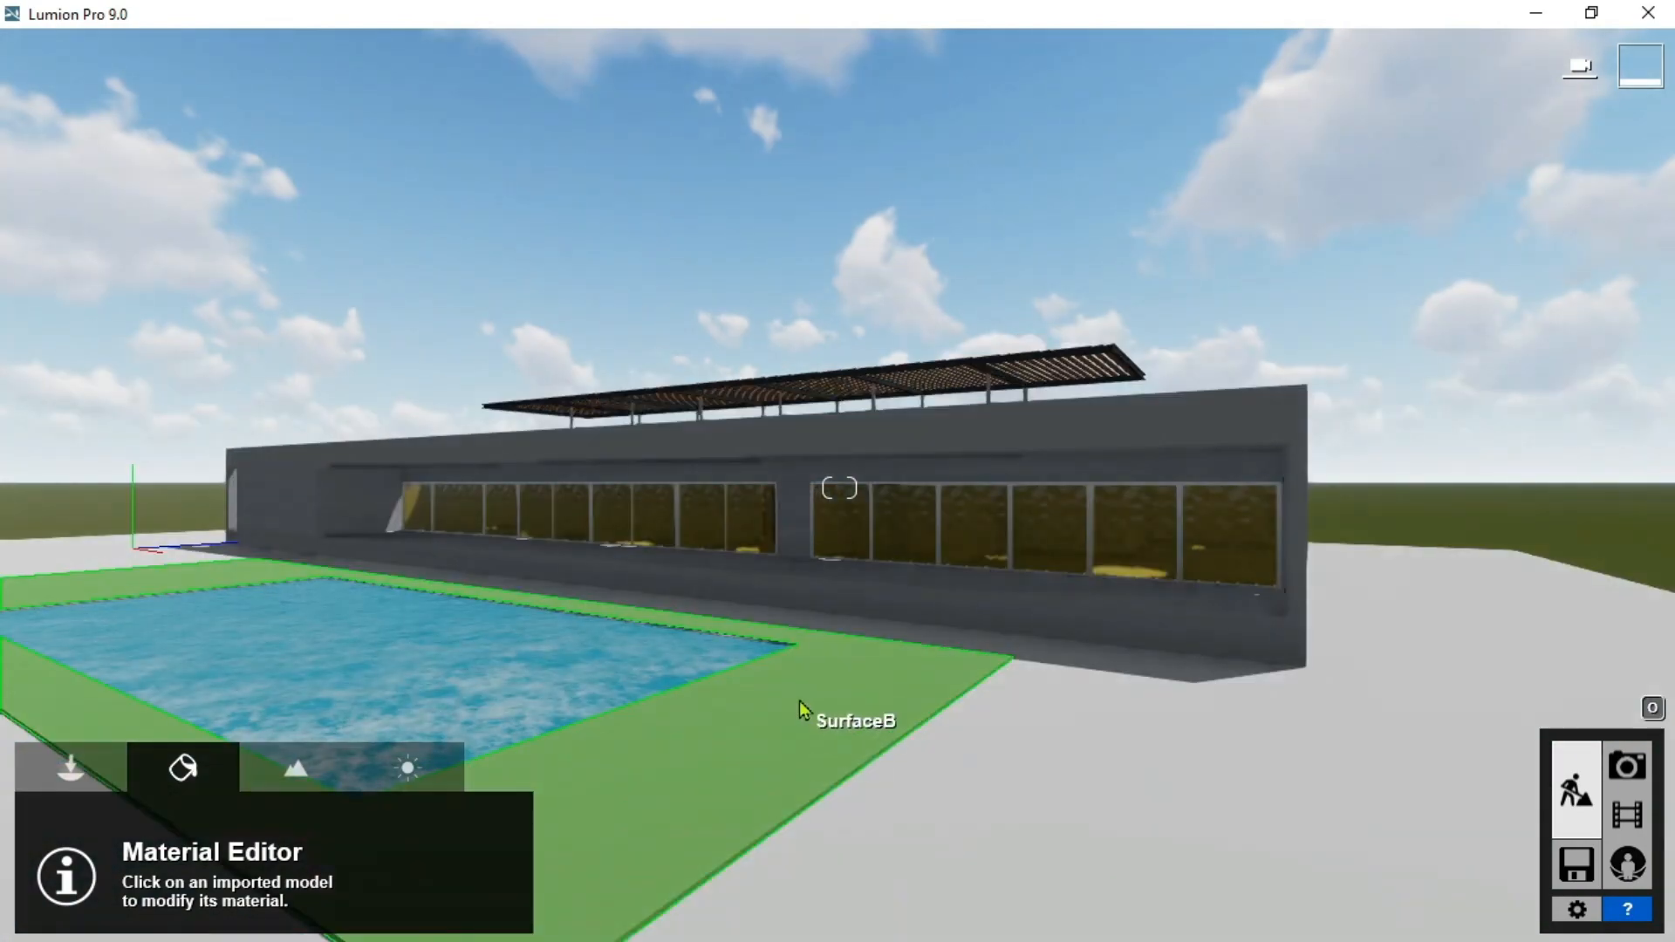
# Step: Apply the outdoor concrete material Concrete 007 DDDS 1024 to the deck around the pool
pyautogui.scroll(3, 818, 745)
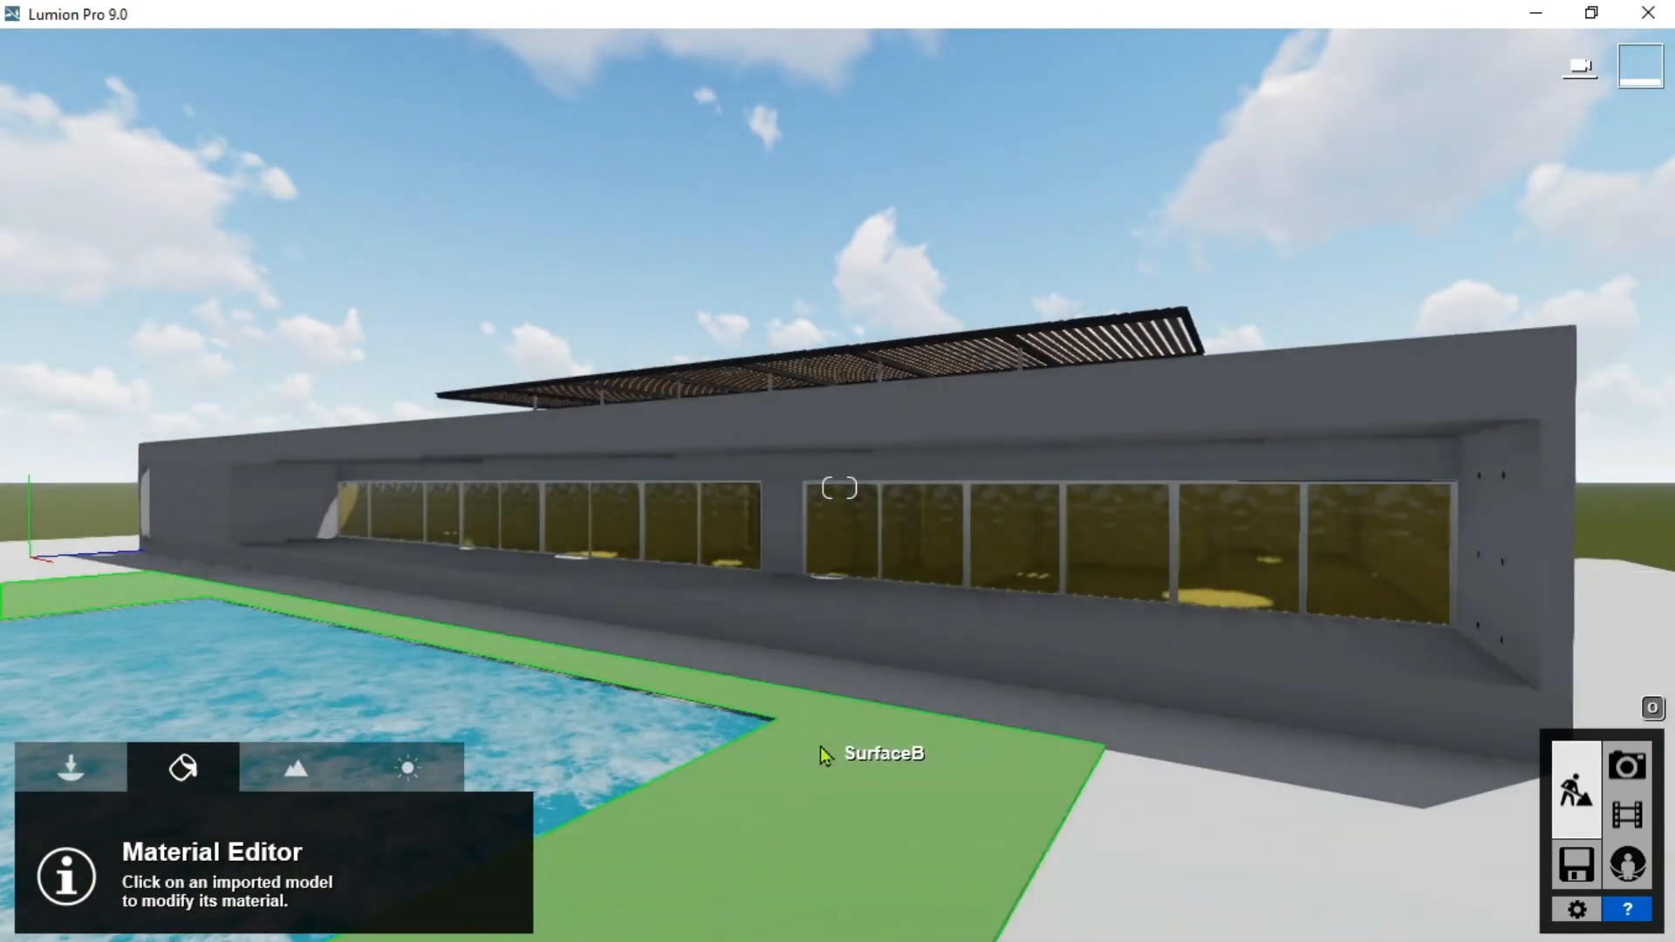
pyautogui.click(906, 821)
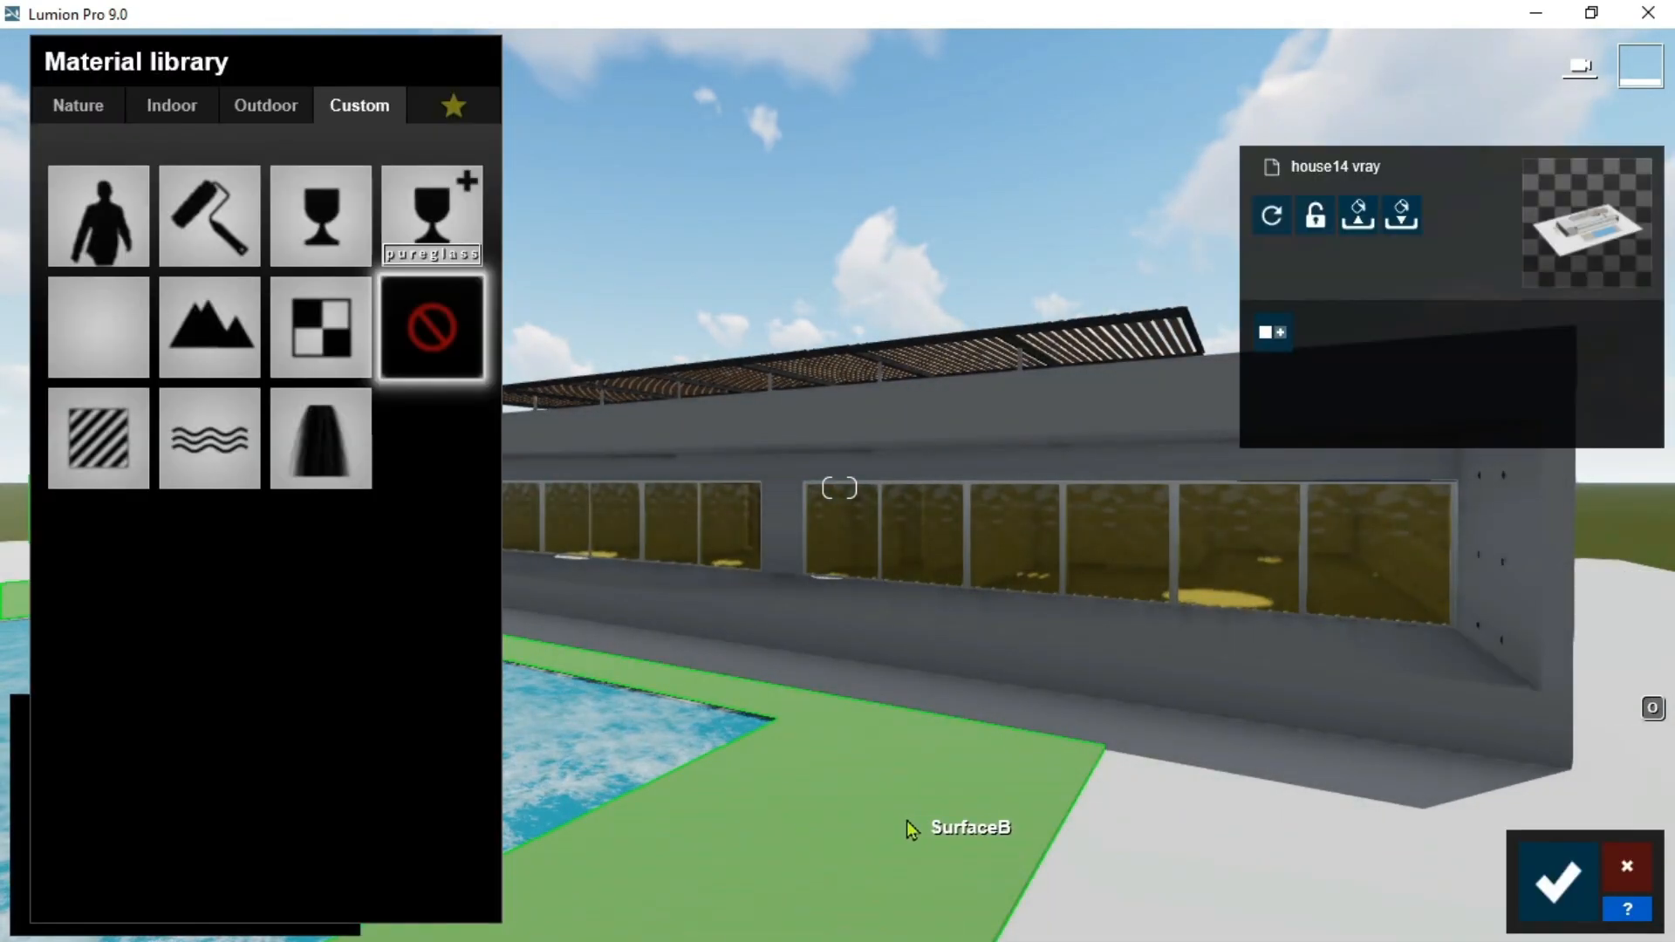
pyautogui.click(79, 120)
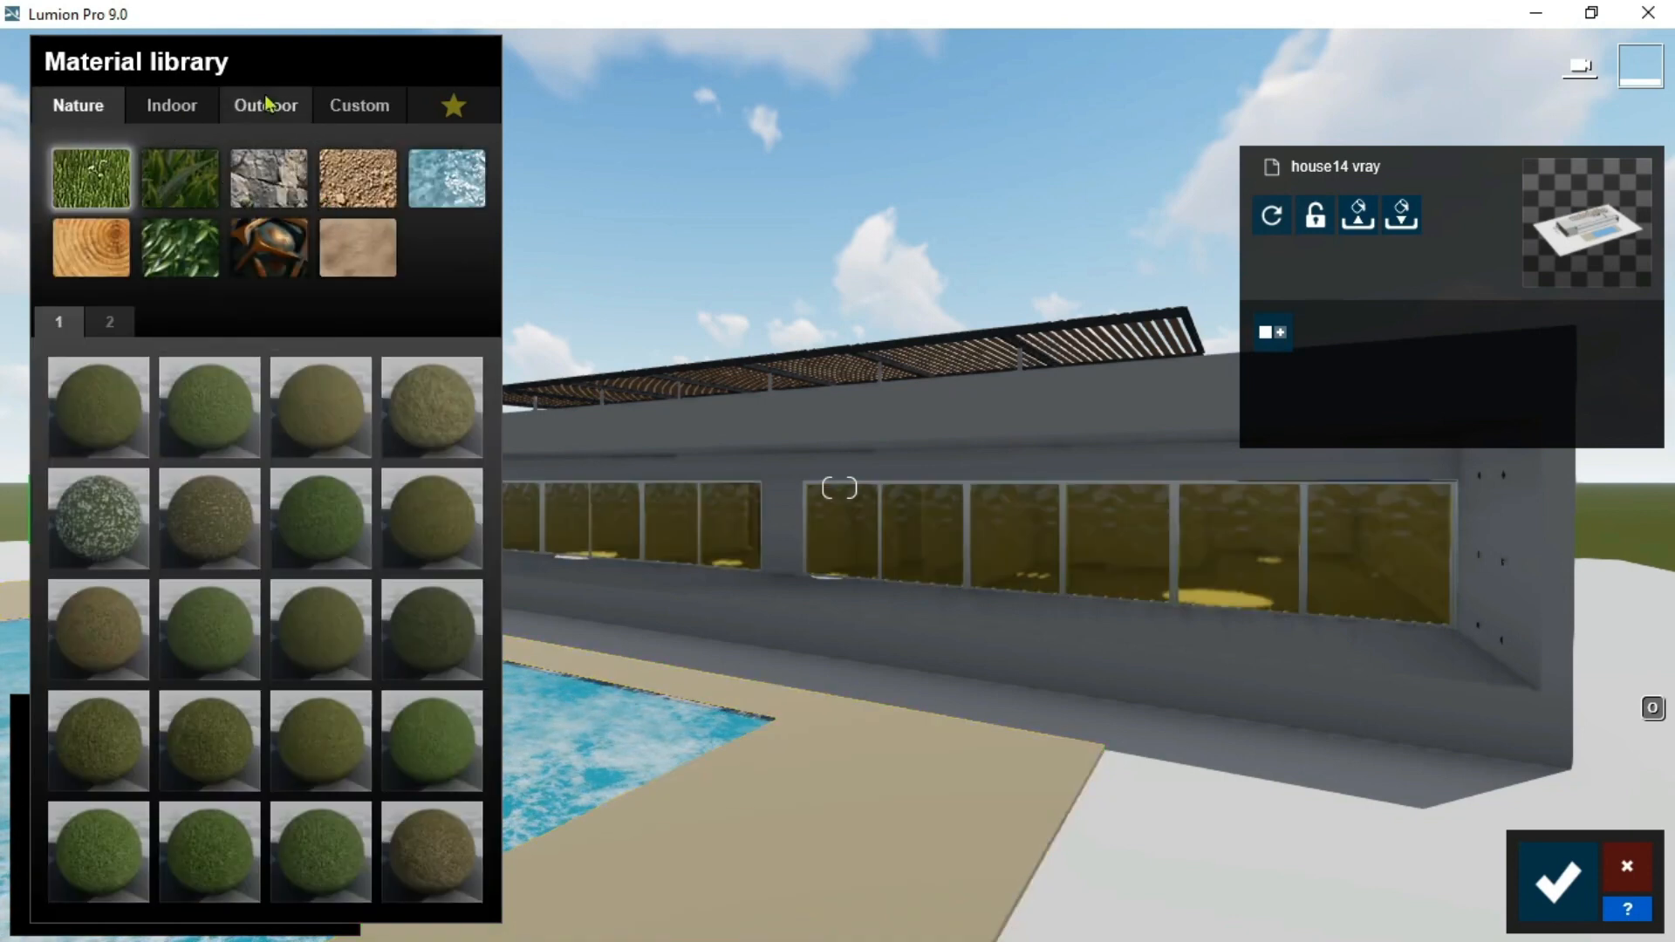
pyautogui.click(265, 106)
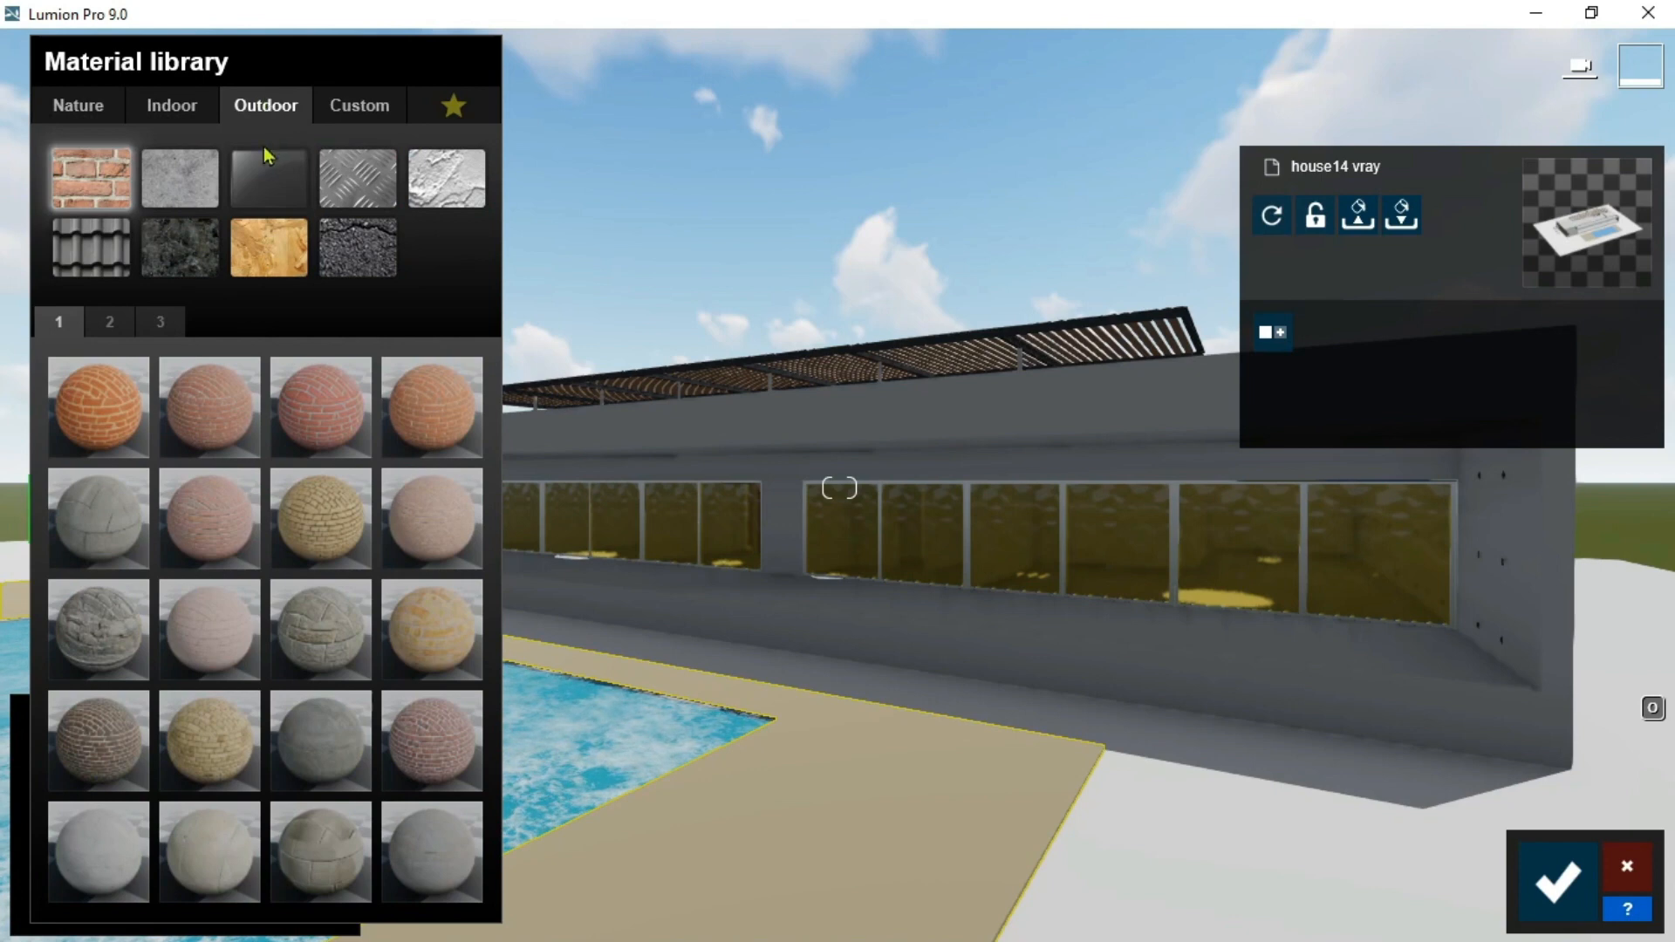
pyautogui.click(183, 195)
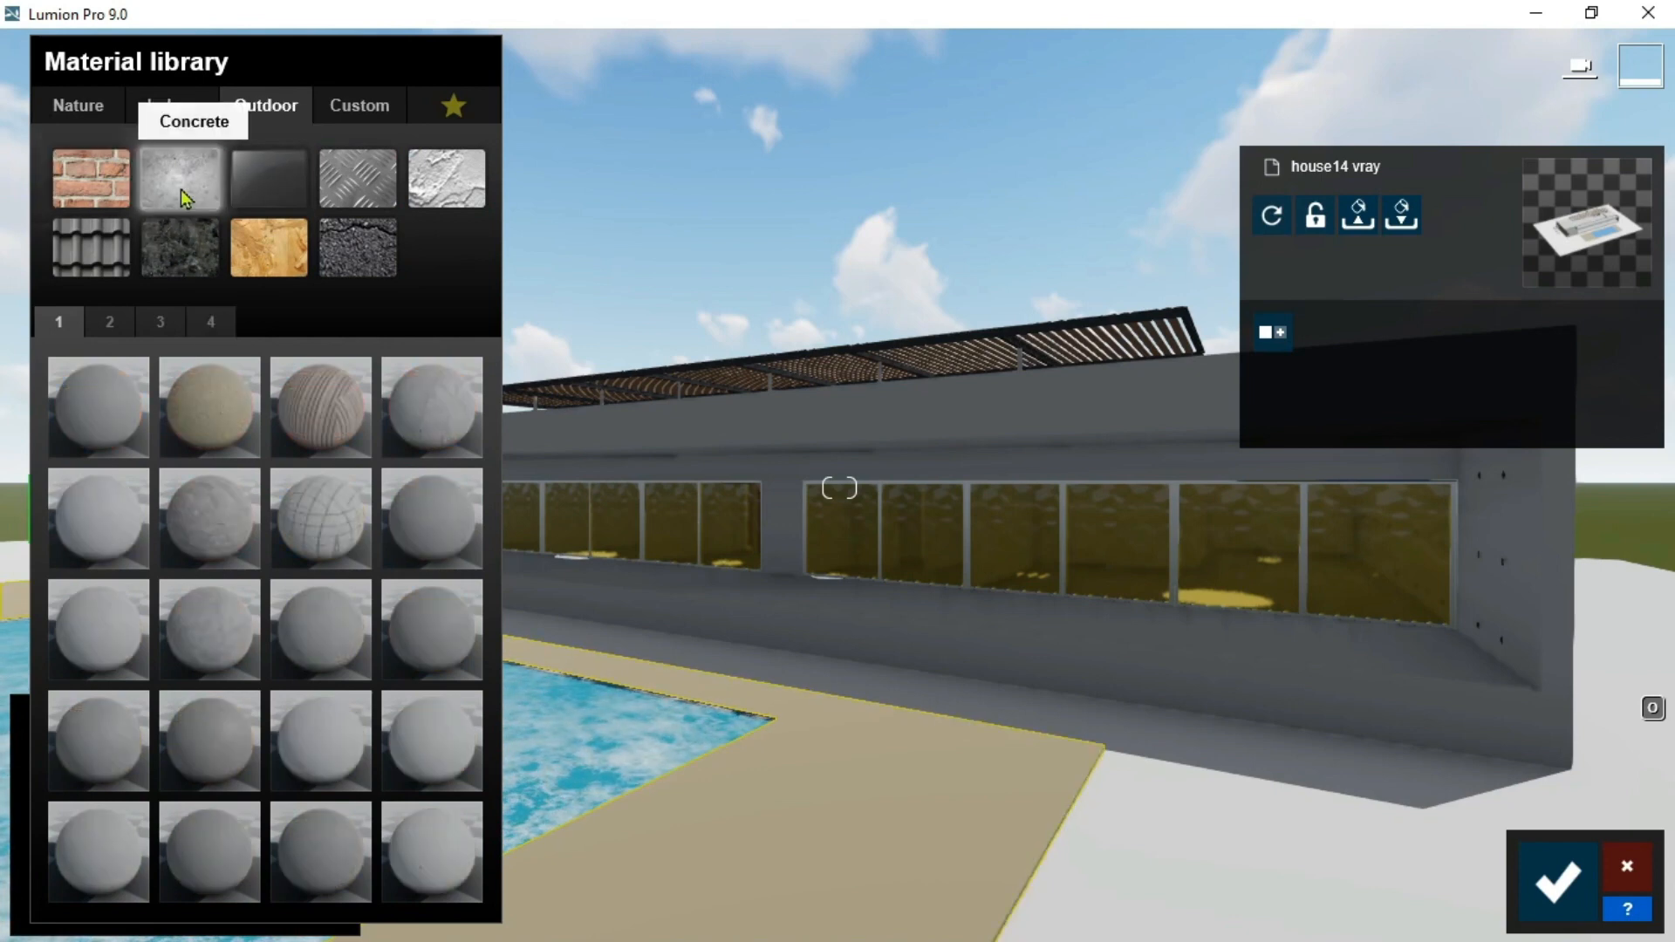
pyautogui.click(330, 520)
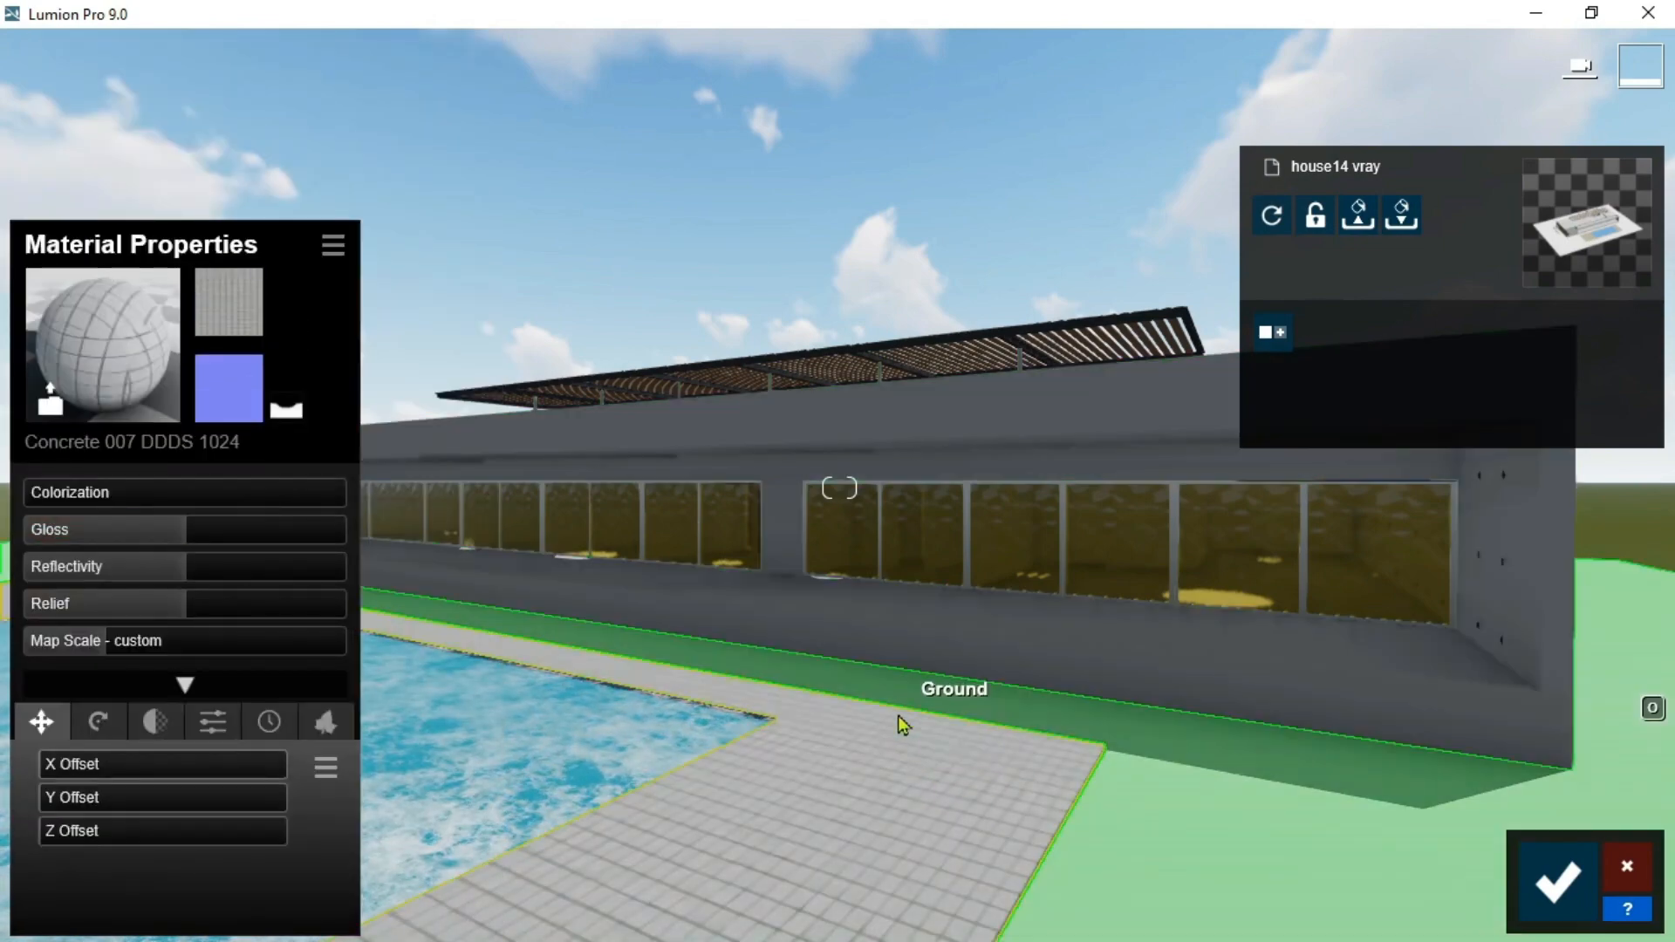
# Step: Shift the pool deck's tile texture by raising its X, Y and Z Offset to around mid-range
pyautogui.moveTo(898, 716)
pyautogui.mouseDown(button='right')
pyautogui.moveTo(874, 635)
pyautogui.moveTo(899, 706)
pyautogui.moveTo(924, 718)
pyautogui.mouseUp(button='right')
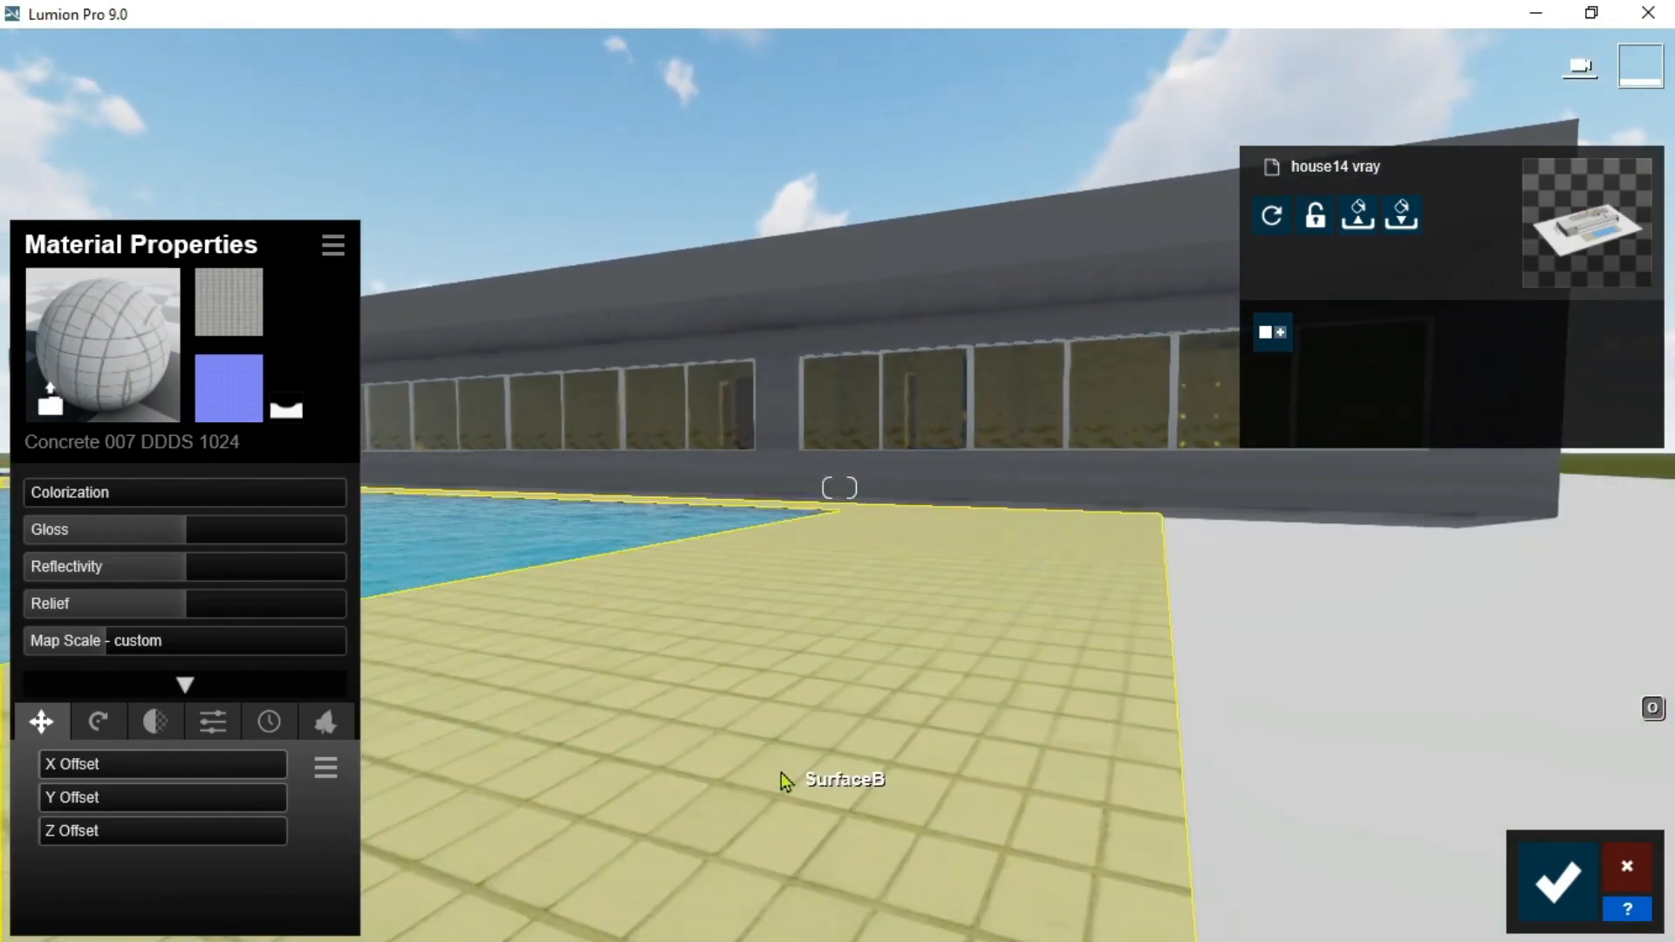
pyautogui.moveTo(781, 772); pyautogui.dragTo(776, 760, button='right')
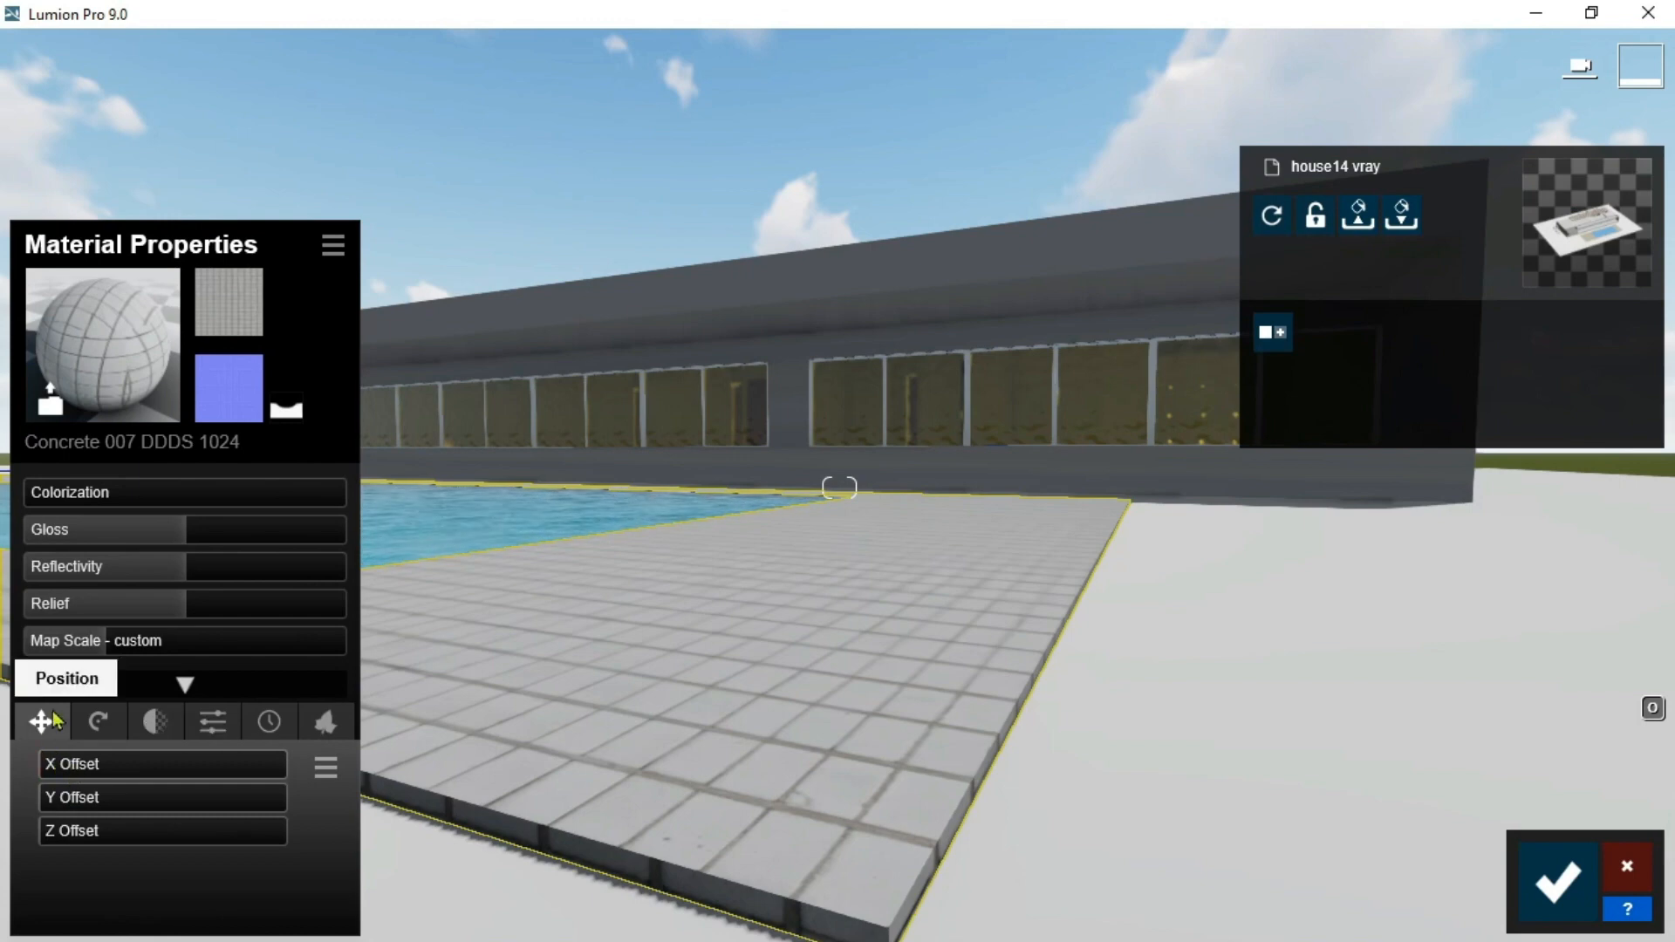
pyautogui.moveTo(72, 763); pyautogui.dragTo(178, 834)
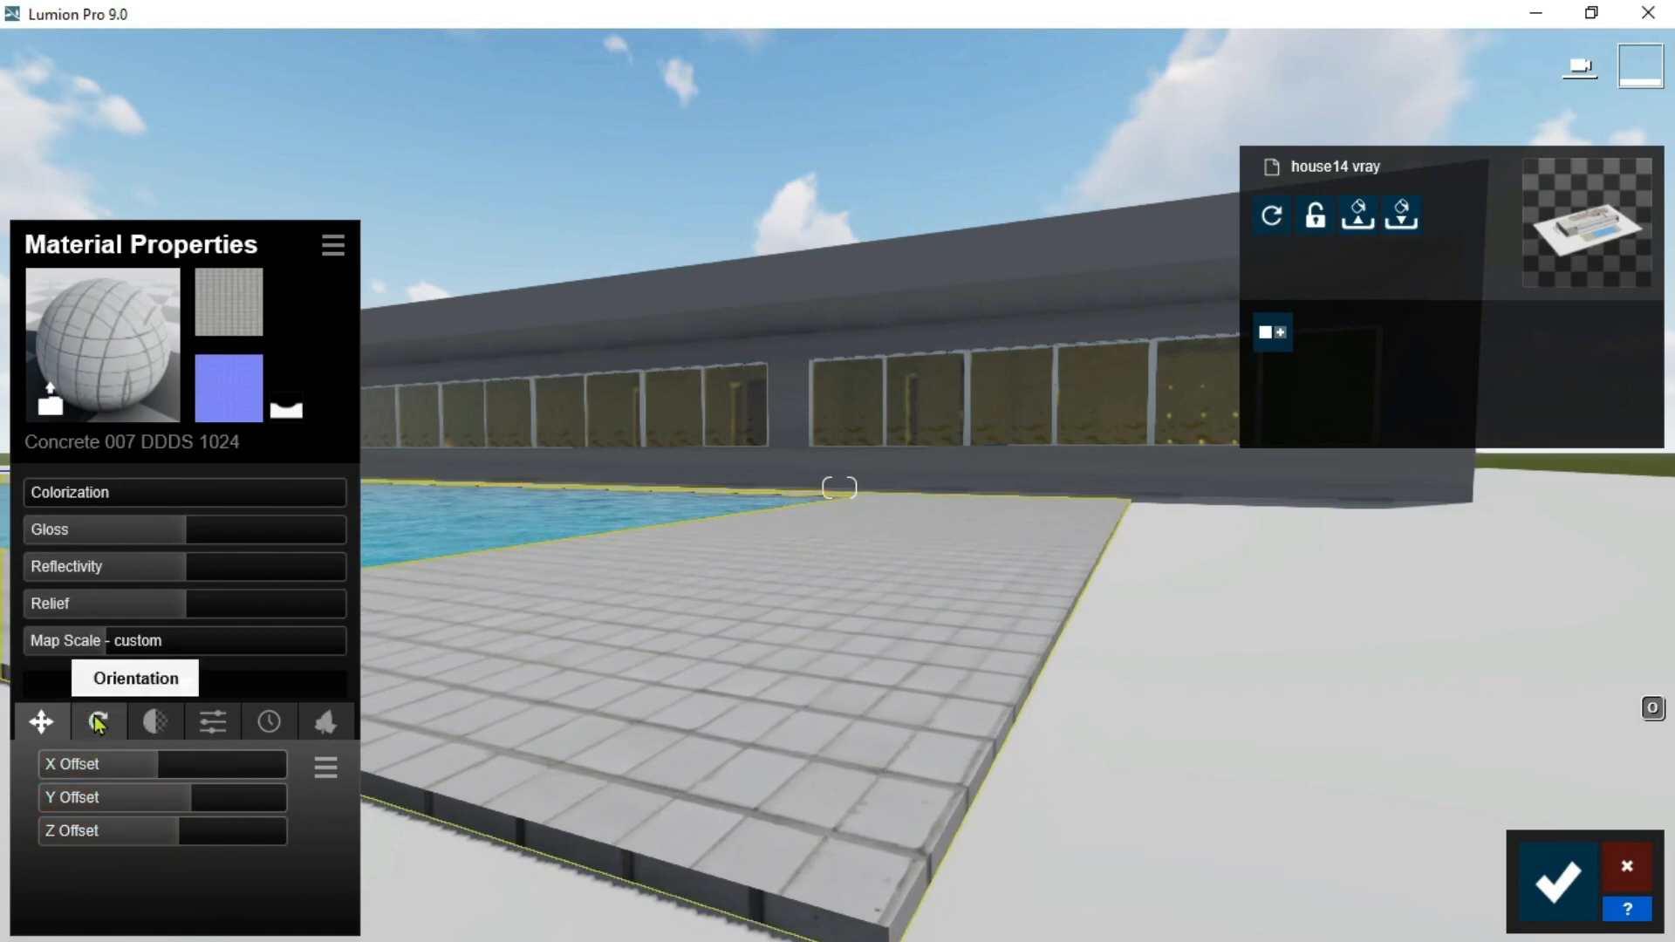
# Step: Try Heading, Pitch and Bank rotations on the pool deck's texture and return all three to 0.0°
pyautogui.click(98, 720)
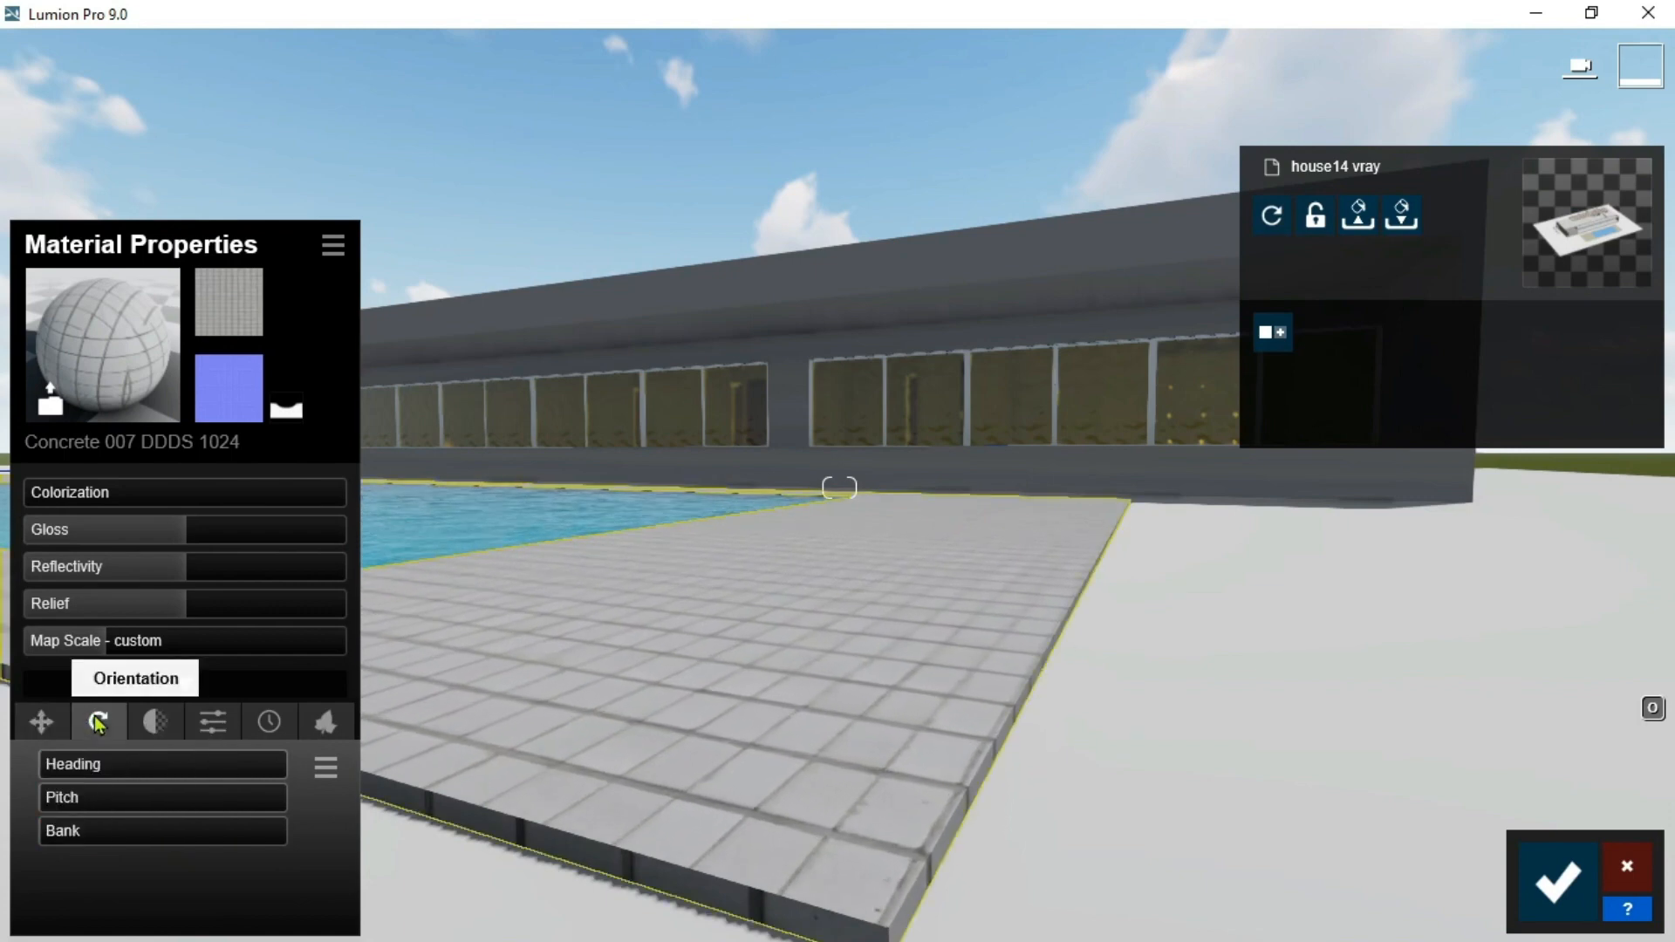
pyautogui.moveTo(108, 774); pyautogui.dragTo(145, 825)
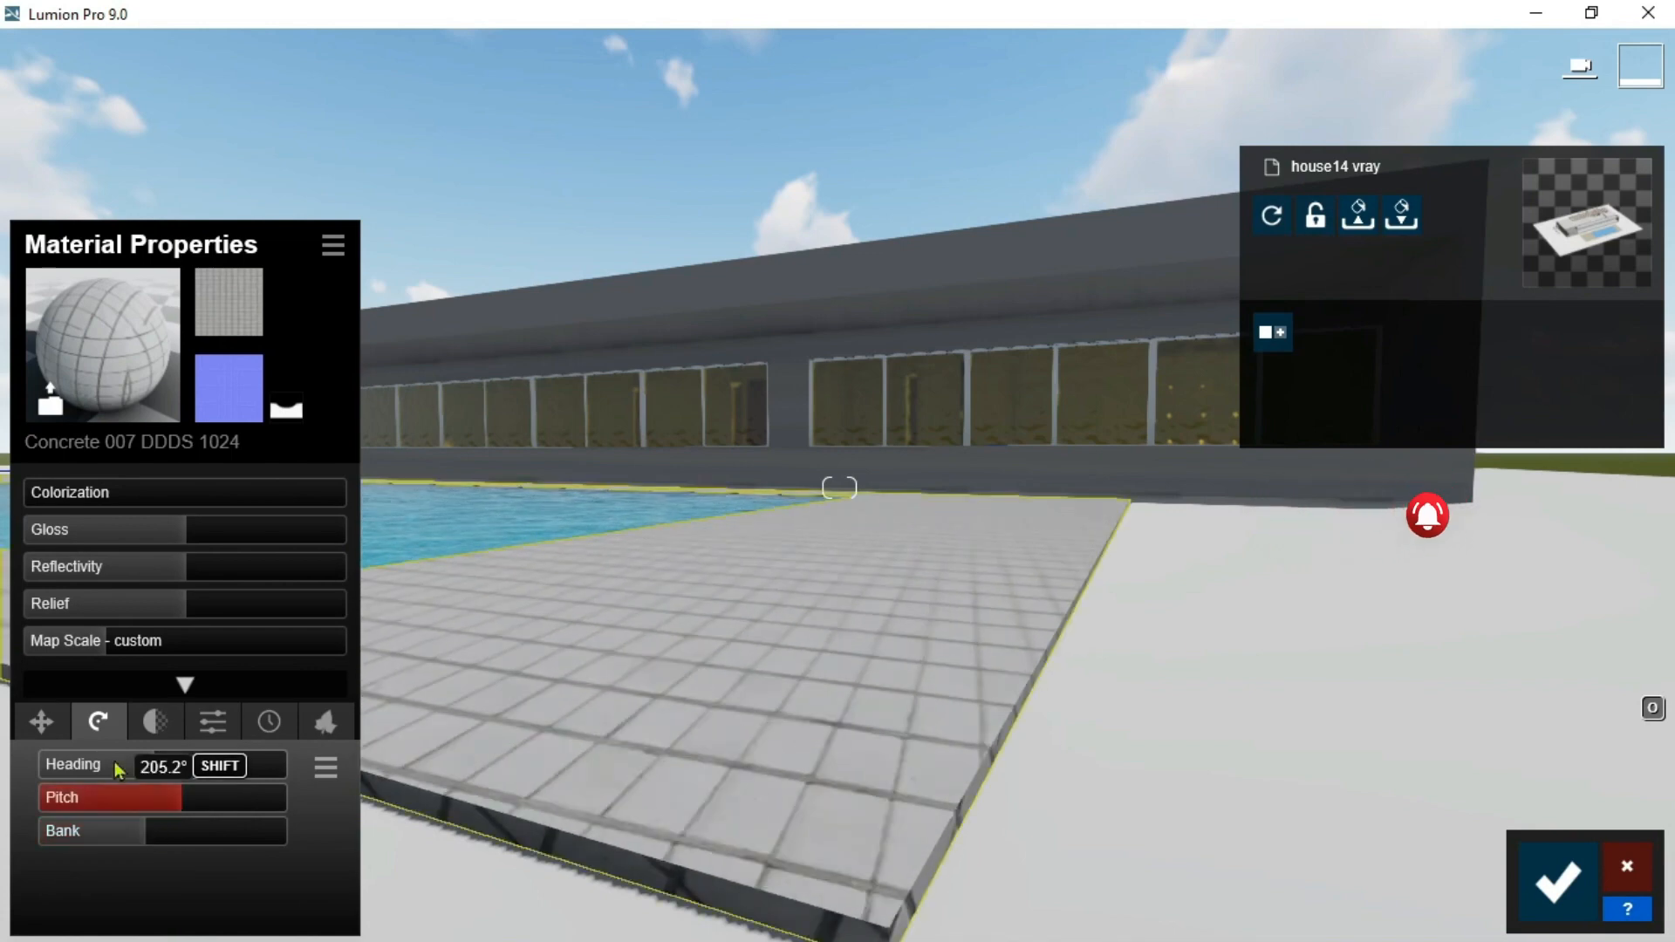
pyautogui.moveTo(140, 766); pyautogui.dragTo(26, 763)
pyautogui.moveTo(169, 797); pyautogui.dragTo(26, 796)
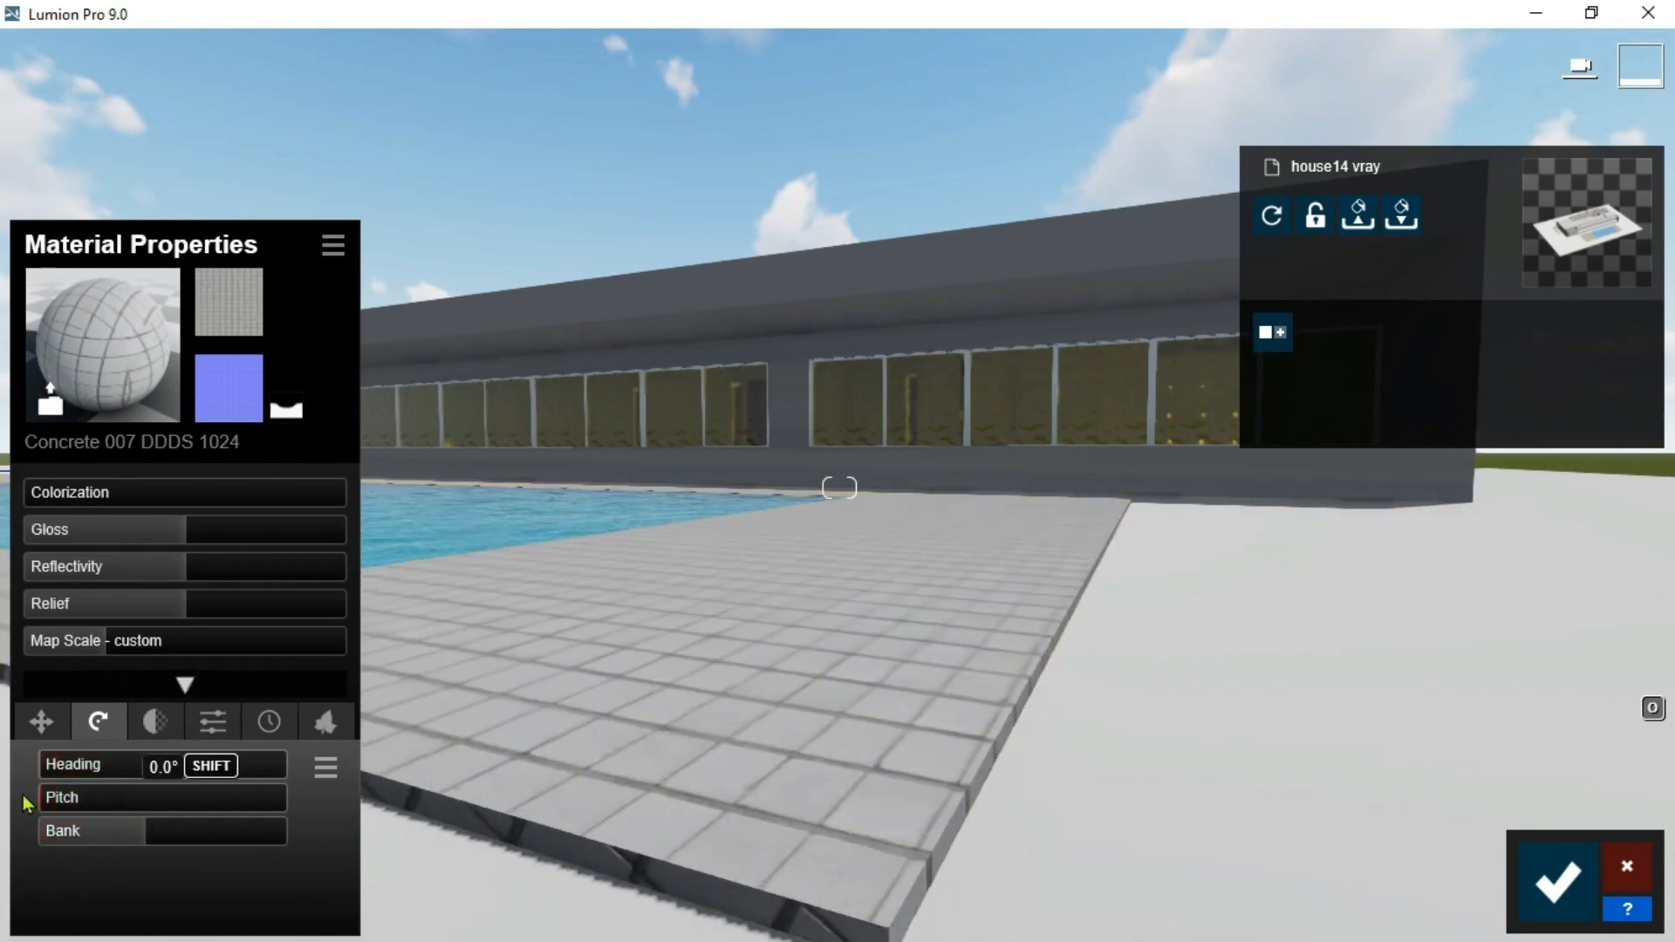
pyautogui.moveTo(134, 841); pyautogui.dragTo(27, 833)
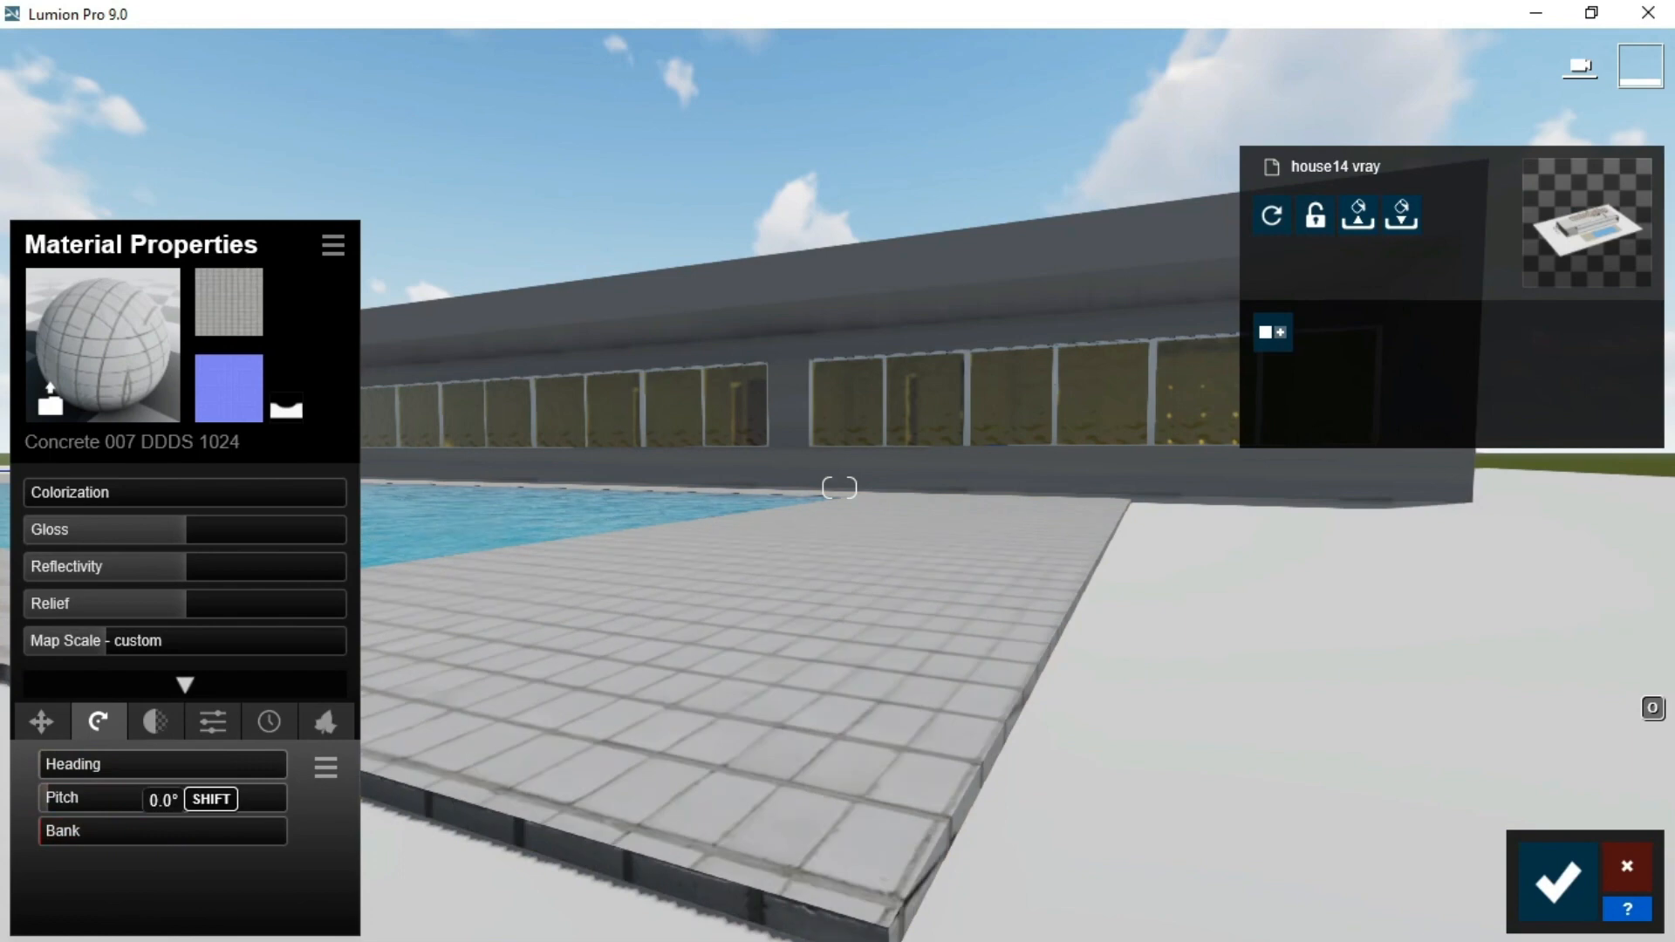
# Step: Try the Waxiness and Transparency options on the pool deck material and return Transparency to zero
pyautogui.click(165, 727)
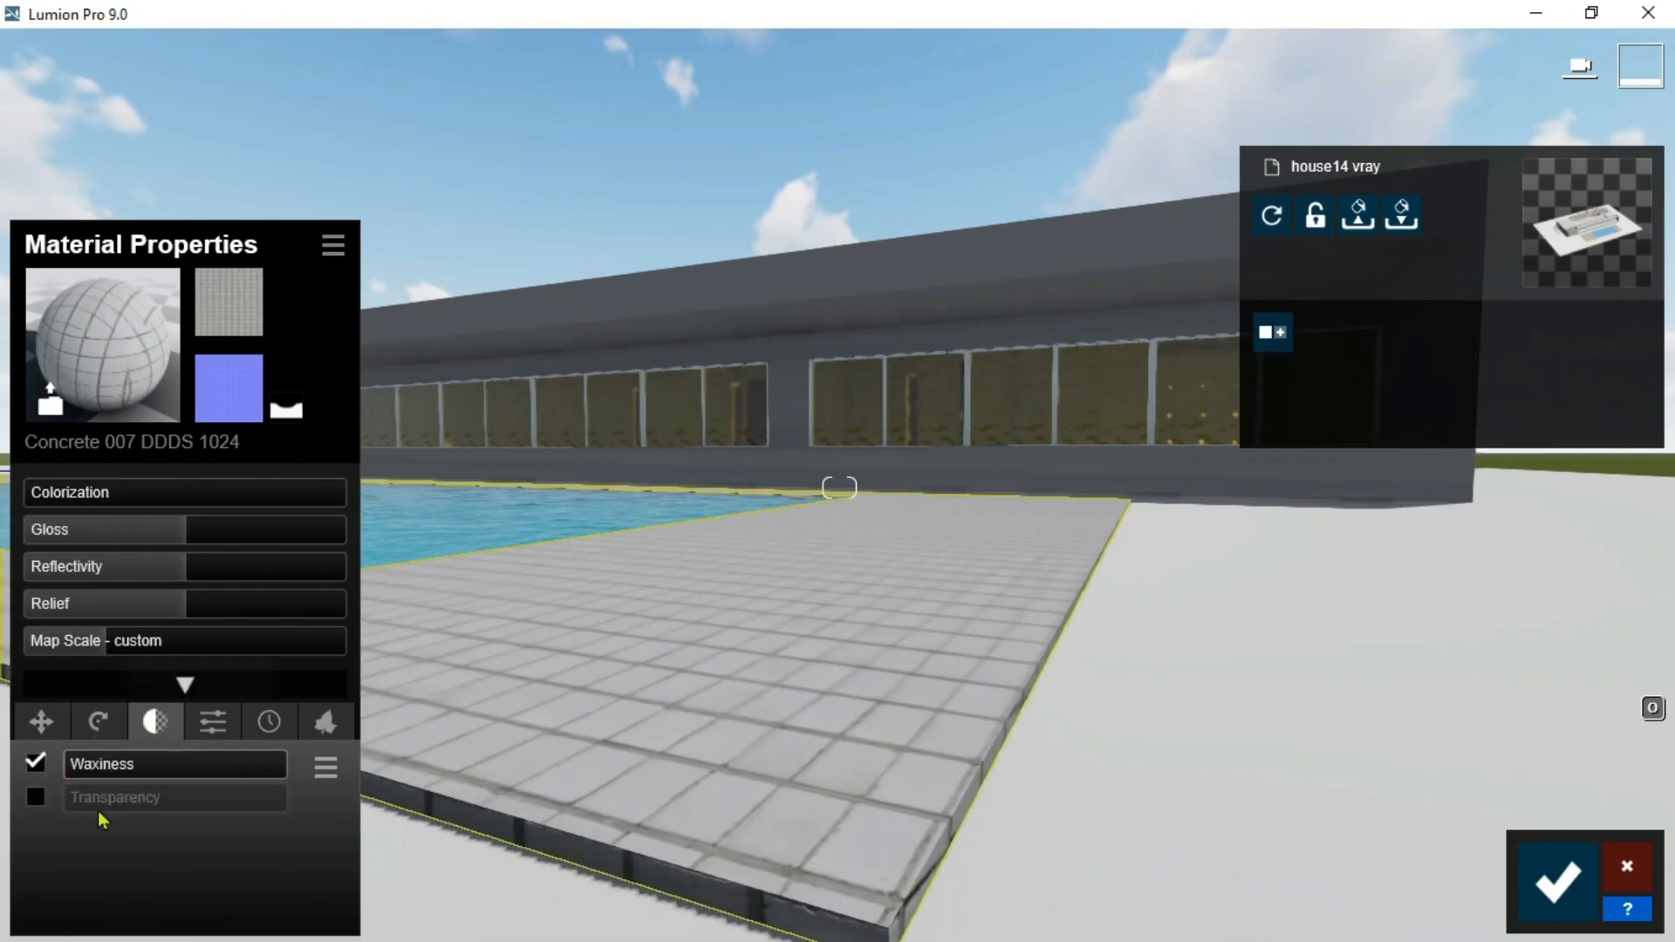
pyautogui.click(40, 797)
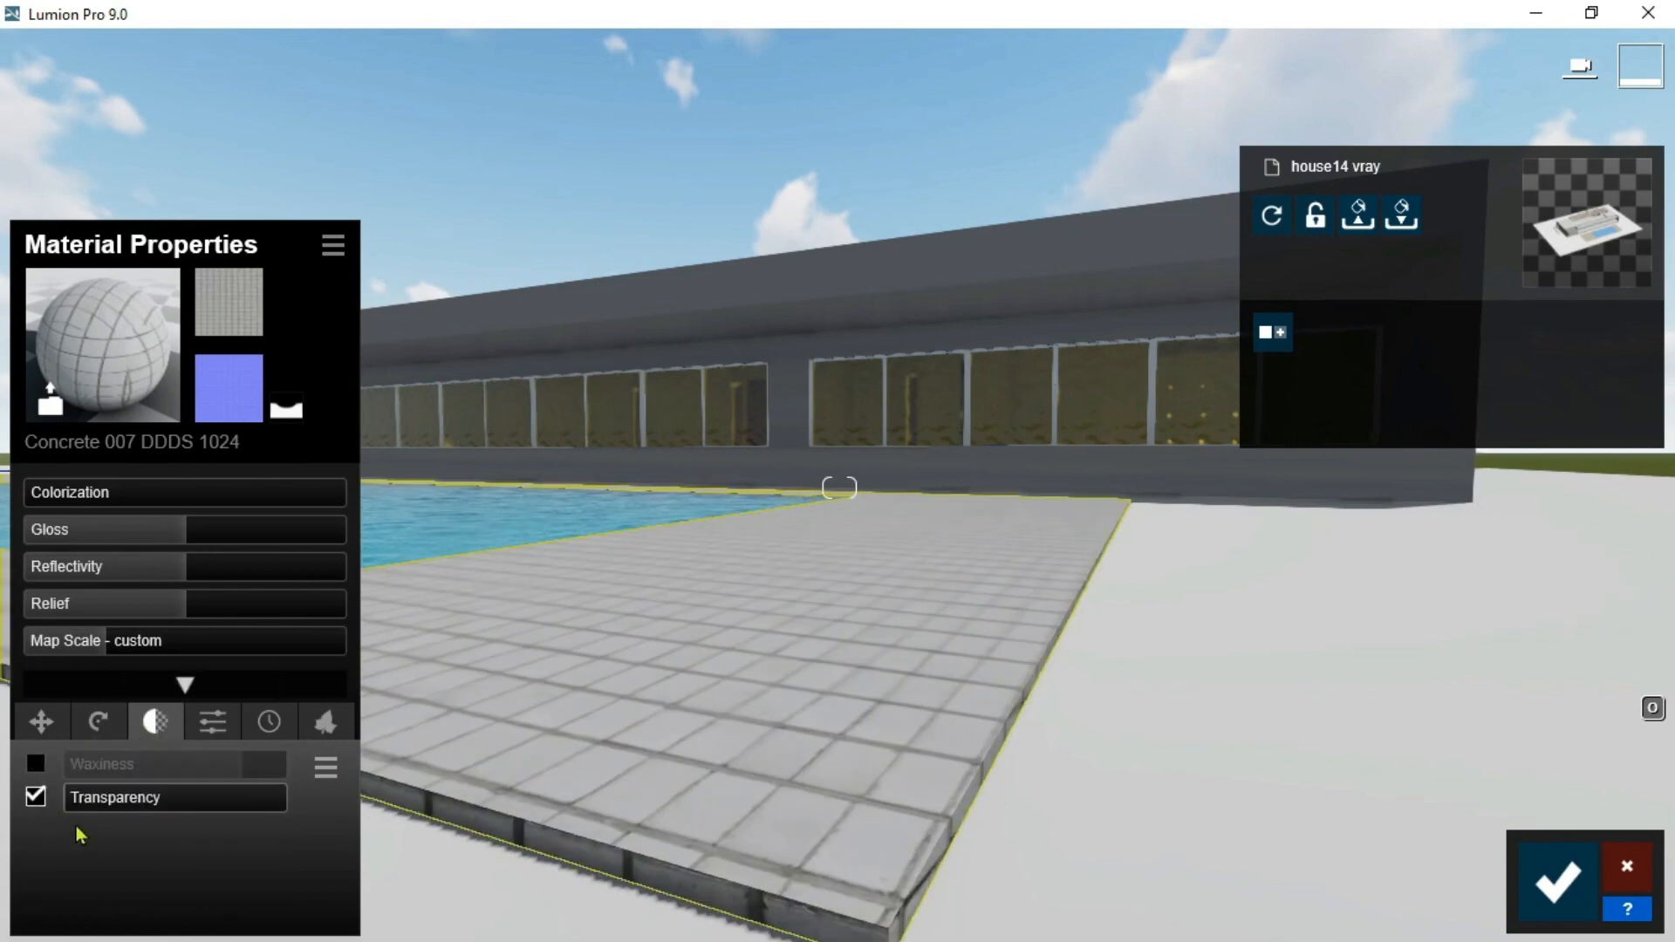
pyautogui.moveTo(122, 803); pyautogui.dragTo(65, 811)
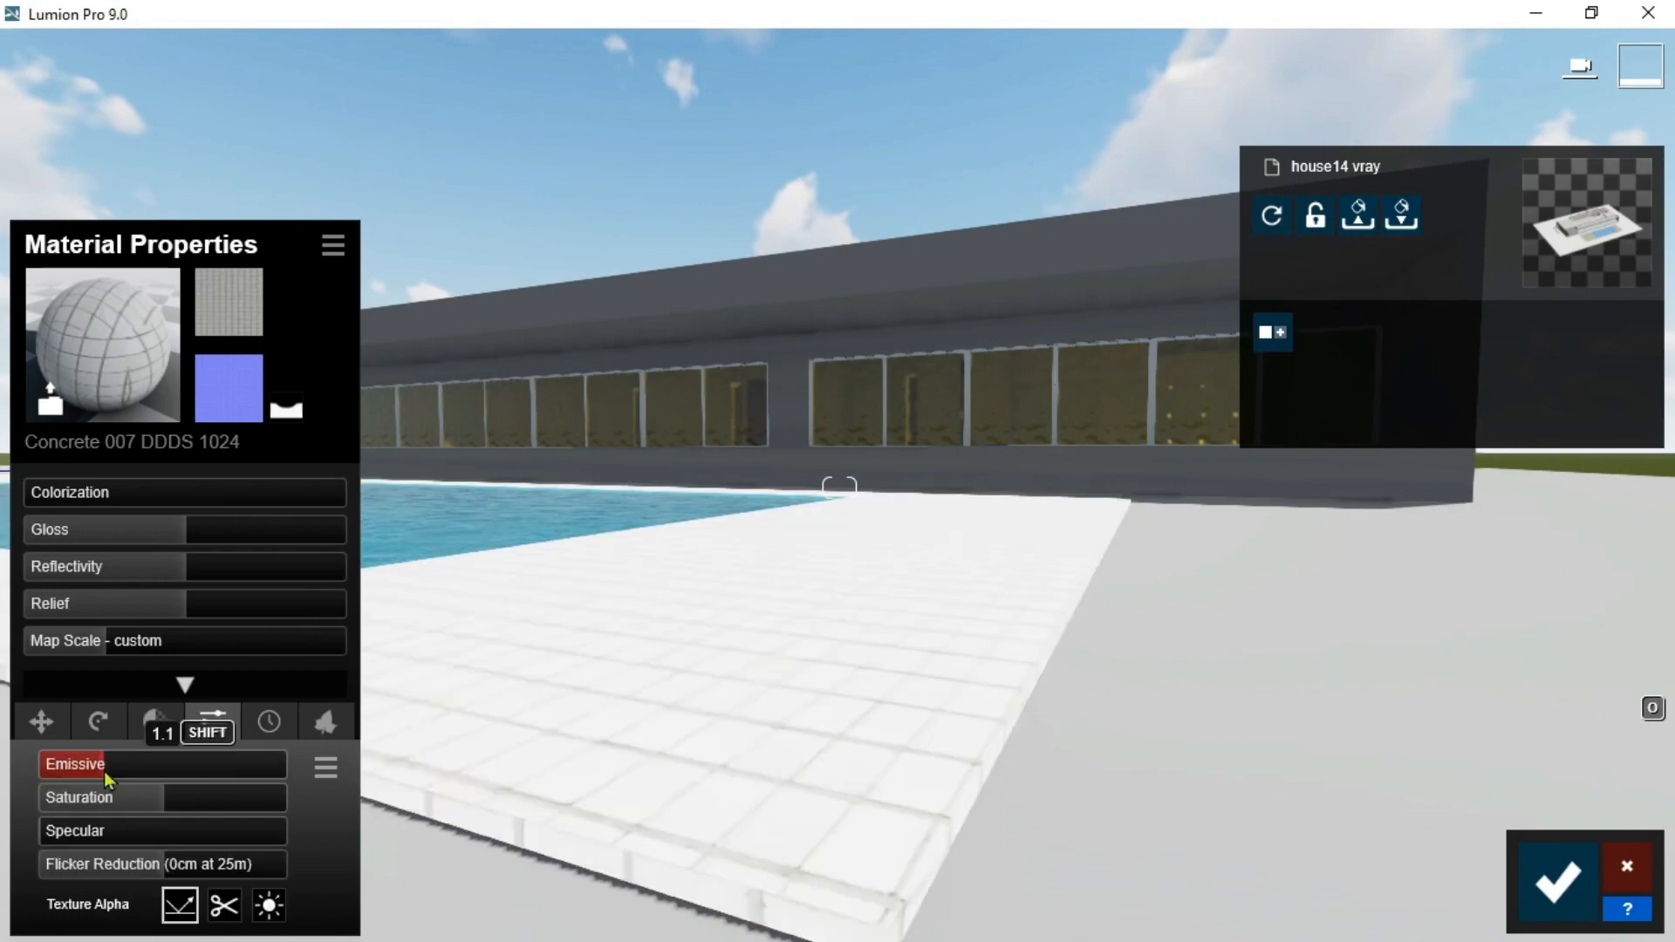
# Step: Reduce the pool deck's Emissive and Saturation to their minimum, raise Specular, and set Flicker Reduction to 10.0cm
pyautogui.moveTo(104, 777); pyautogui.dragTo(96, 776)
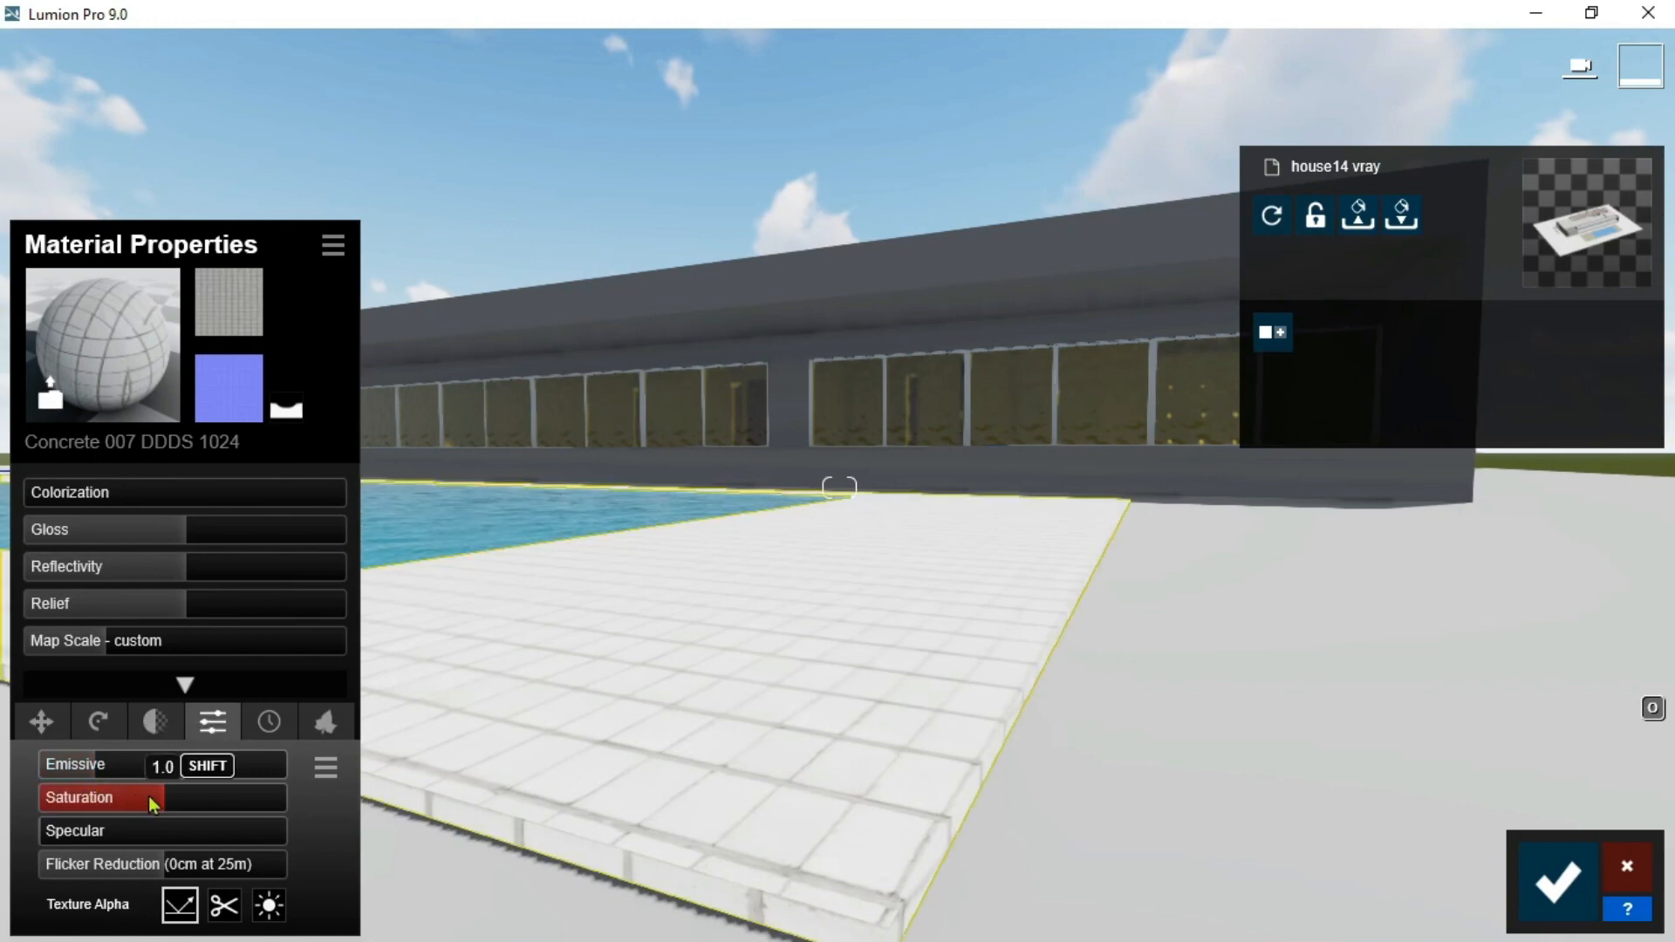
pyautogui.moveTo(149, 795); pyautogui.dragTo(263, 794)
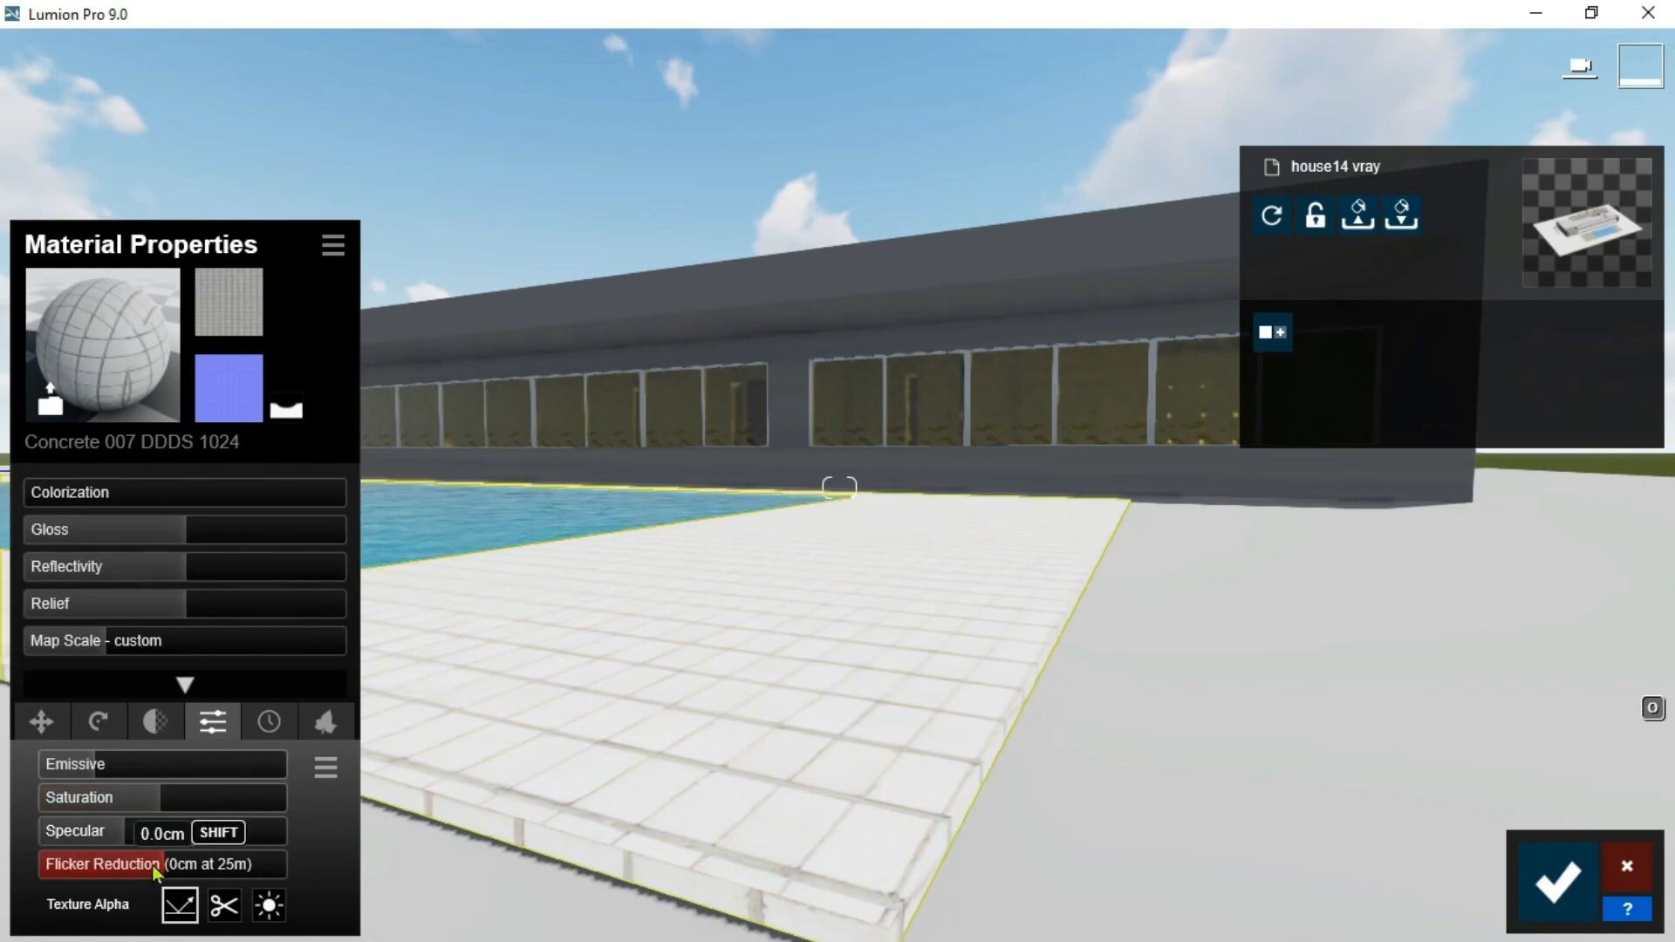
pyautogui.moveTo(151, 866); pyautogui.dragTo(297, 867)
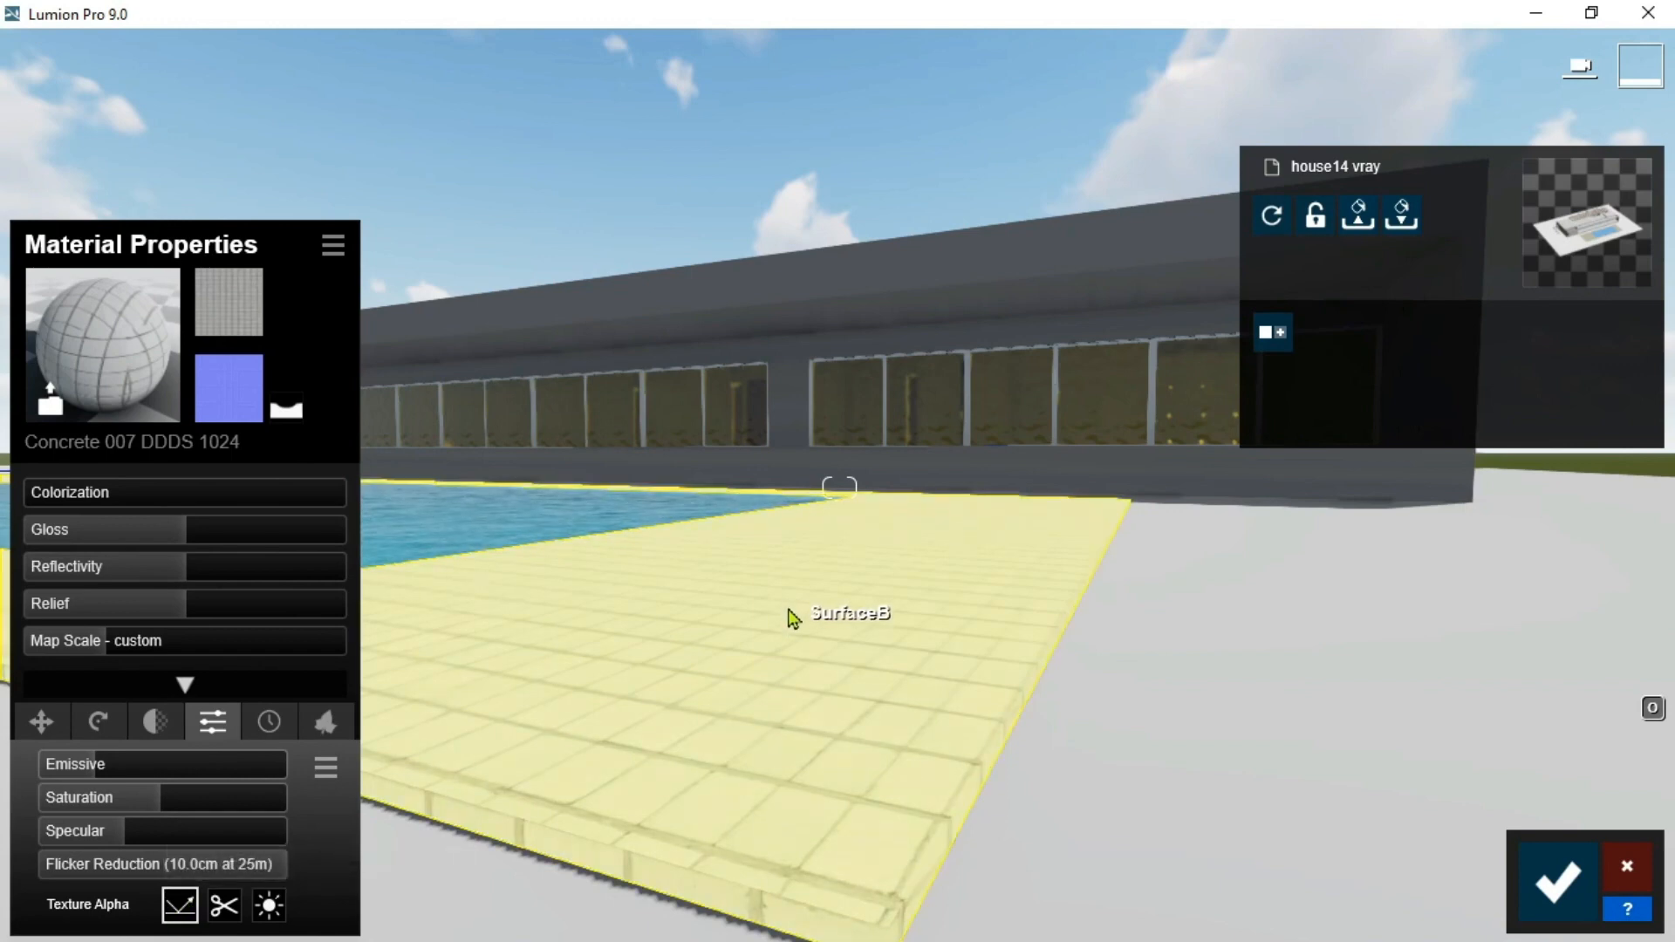
pyautogui.click(252, 735)
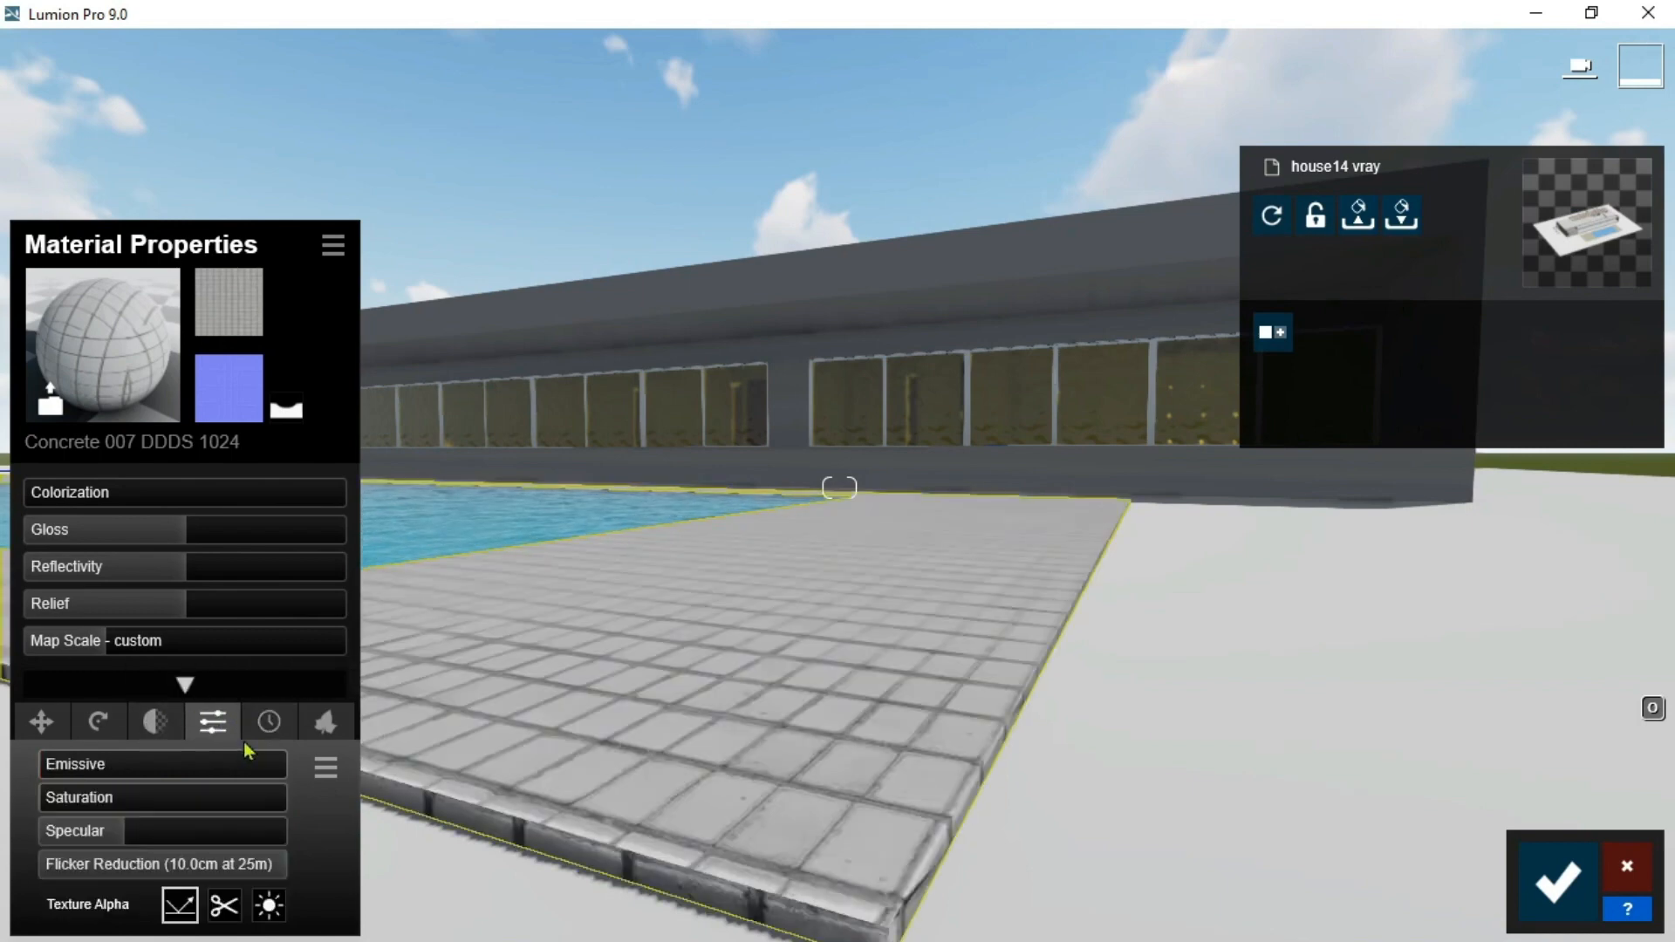
# Step: Age the pool deck tiles by raising Weathering to about 0.7
pyautogui.click(268, 722)
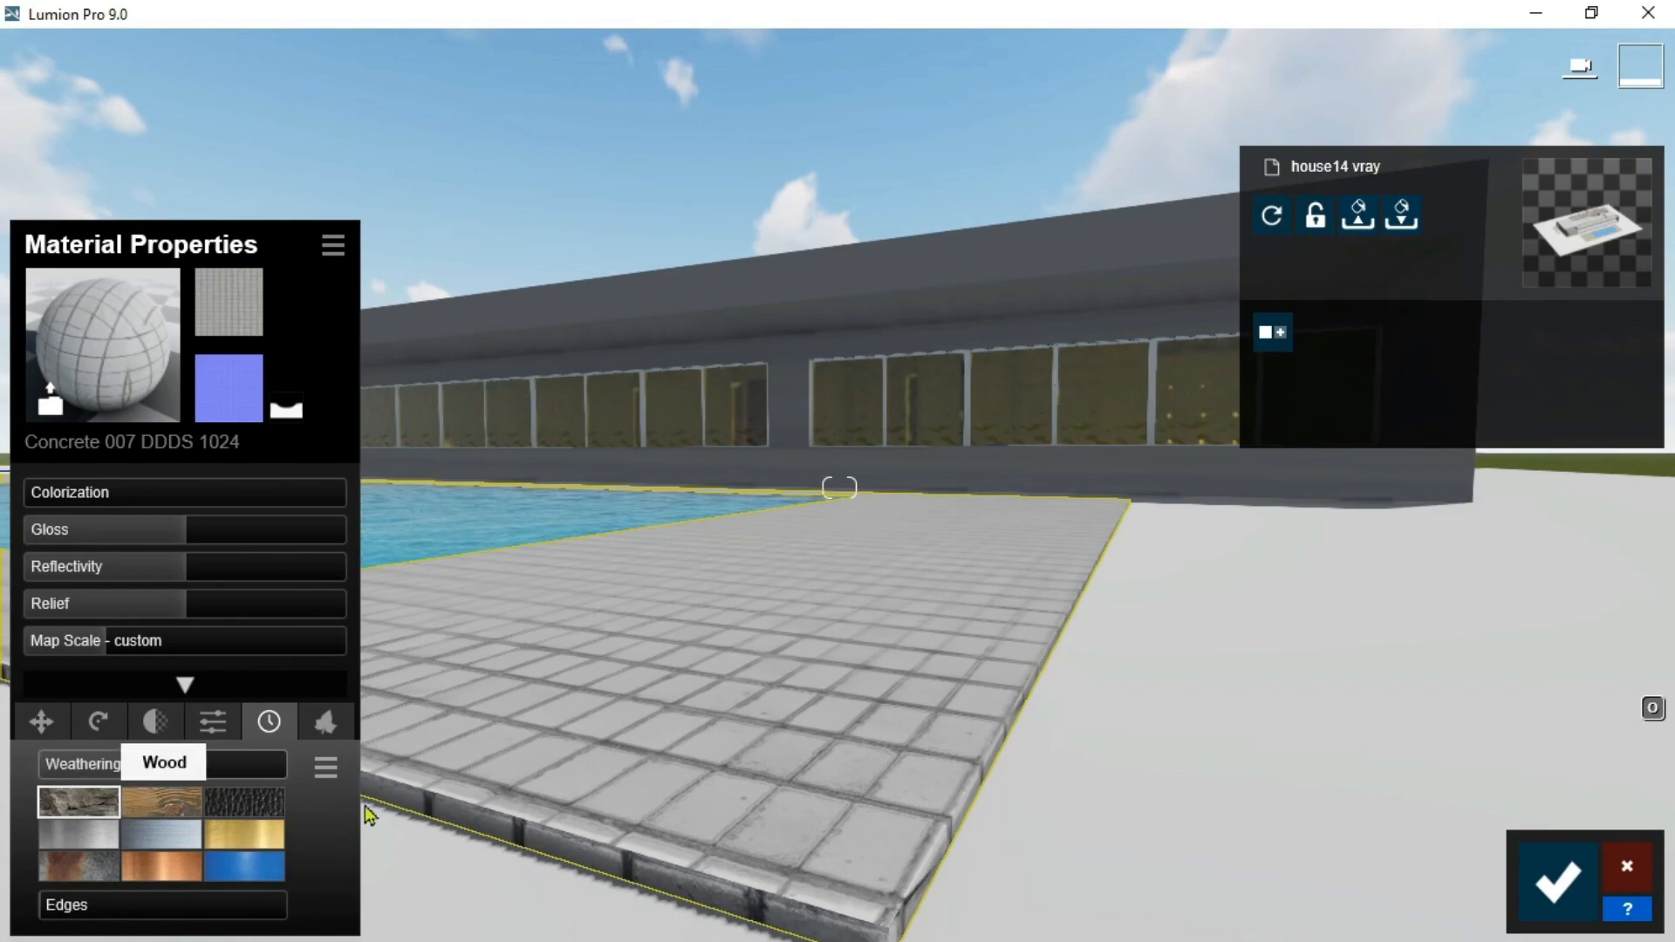
pyautogui.moveTo(714, 772); pyautogui.dragTo(757, 802, button='middle')
pyautogui.scroll(1, 757, 778)
pyautogui.scroll(-1, 756, 802)
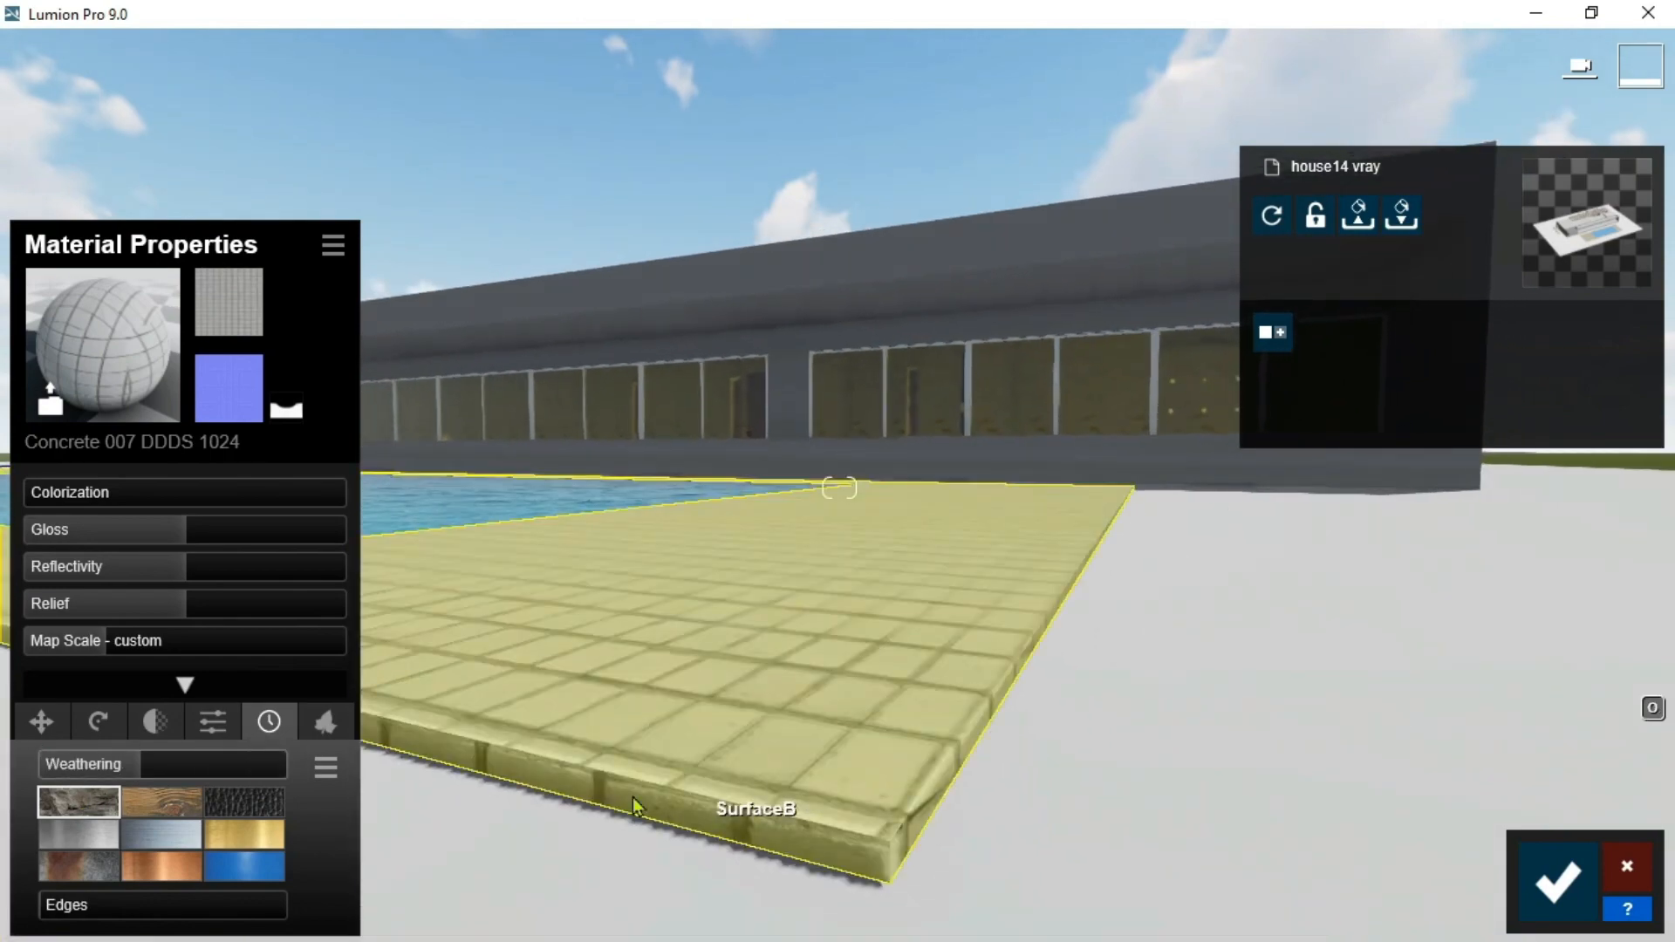
pyautogui.moveTo(129, 773); pyautogui.dragTo(220, 770)
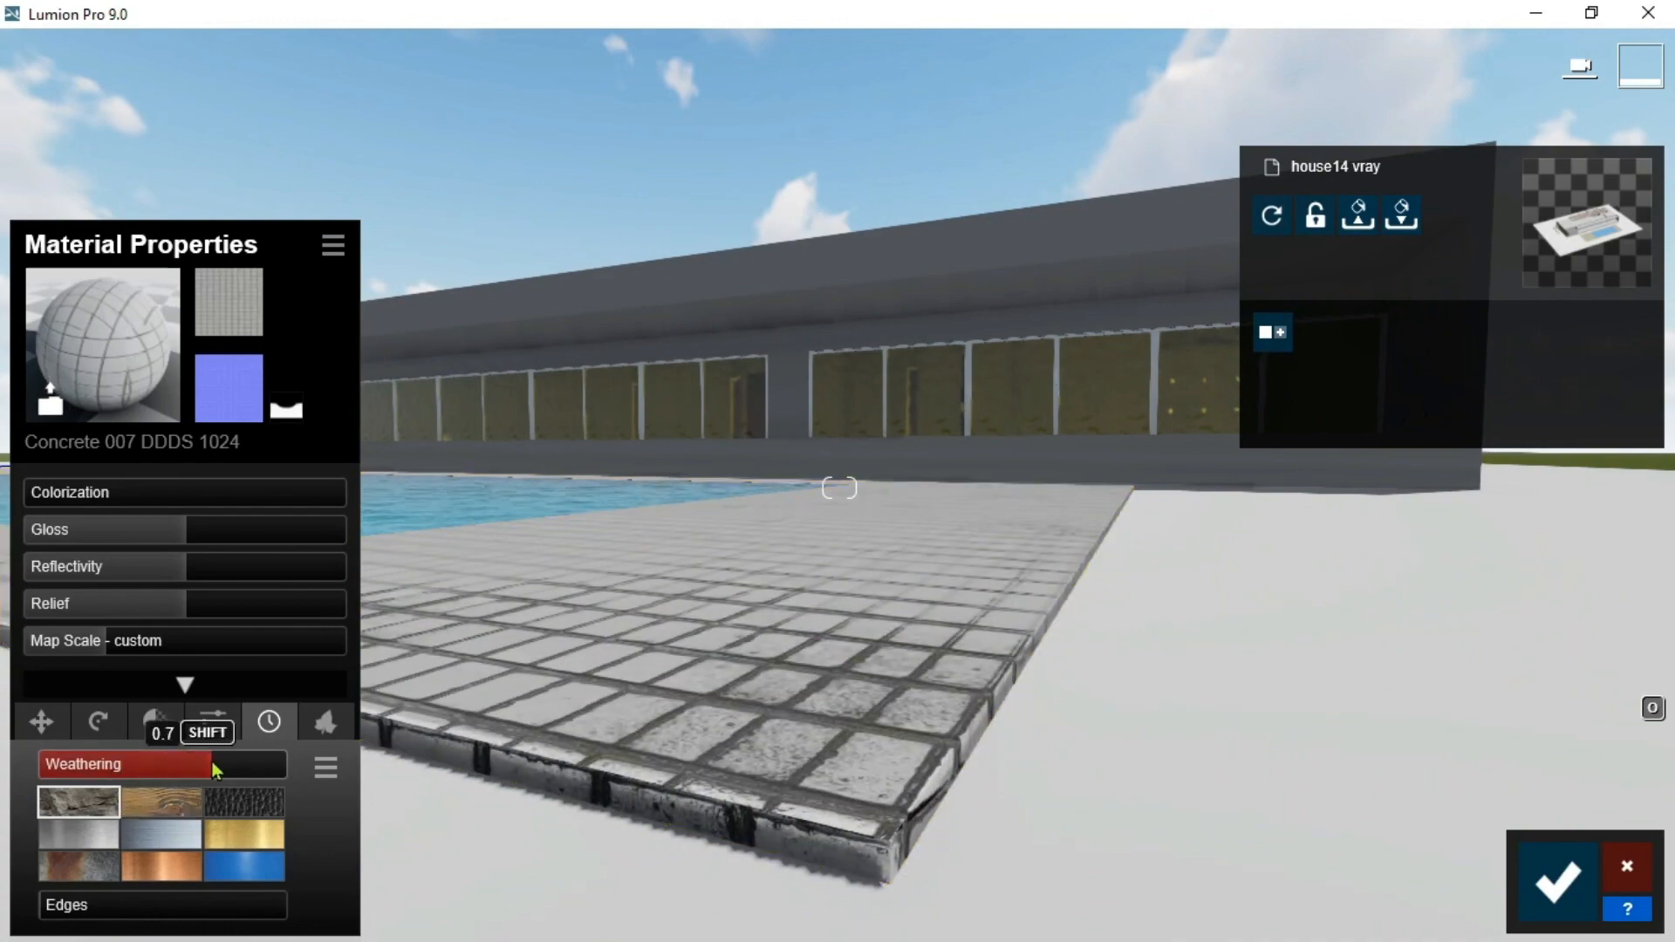
pyautogui.scroll(2, 715, 638)
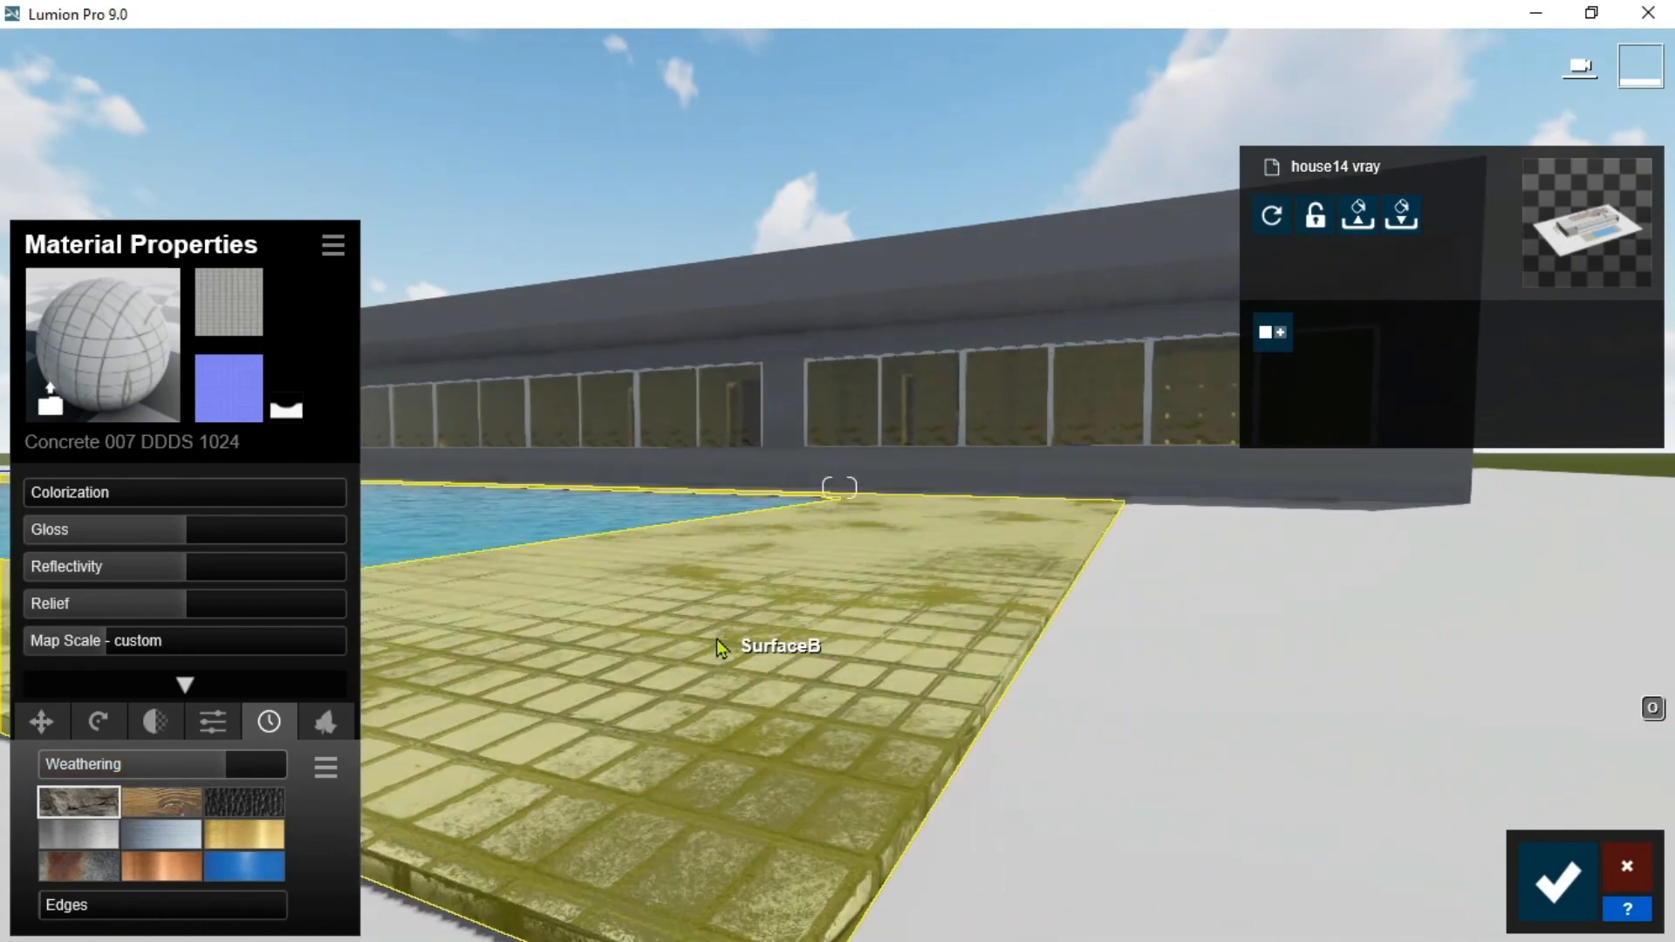
pyautogui.moveTo(925, 678); pyautogui.dragTo(811, 702, button='right')
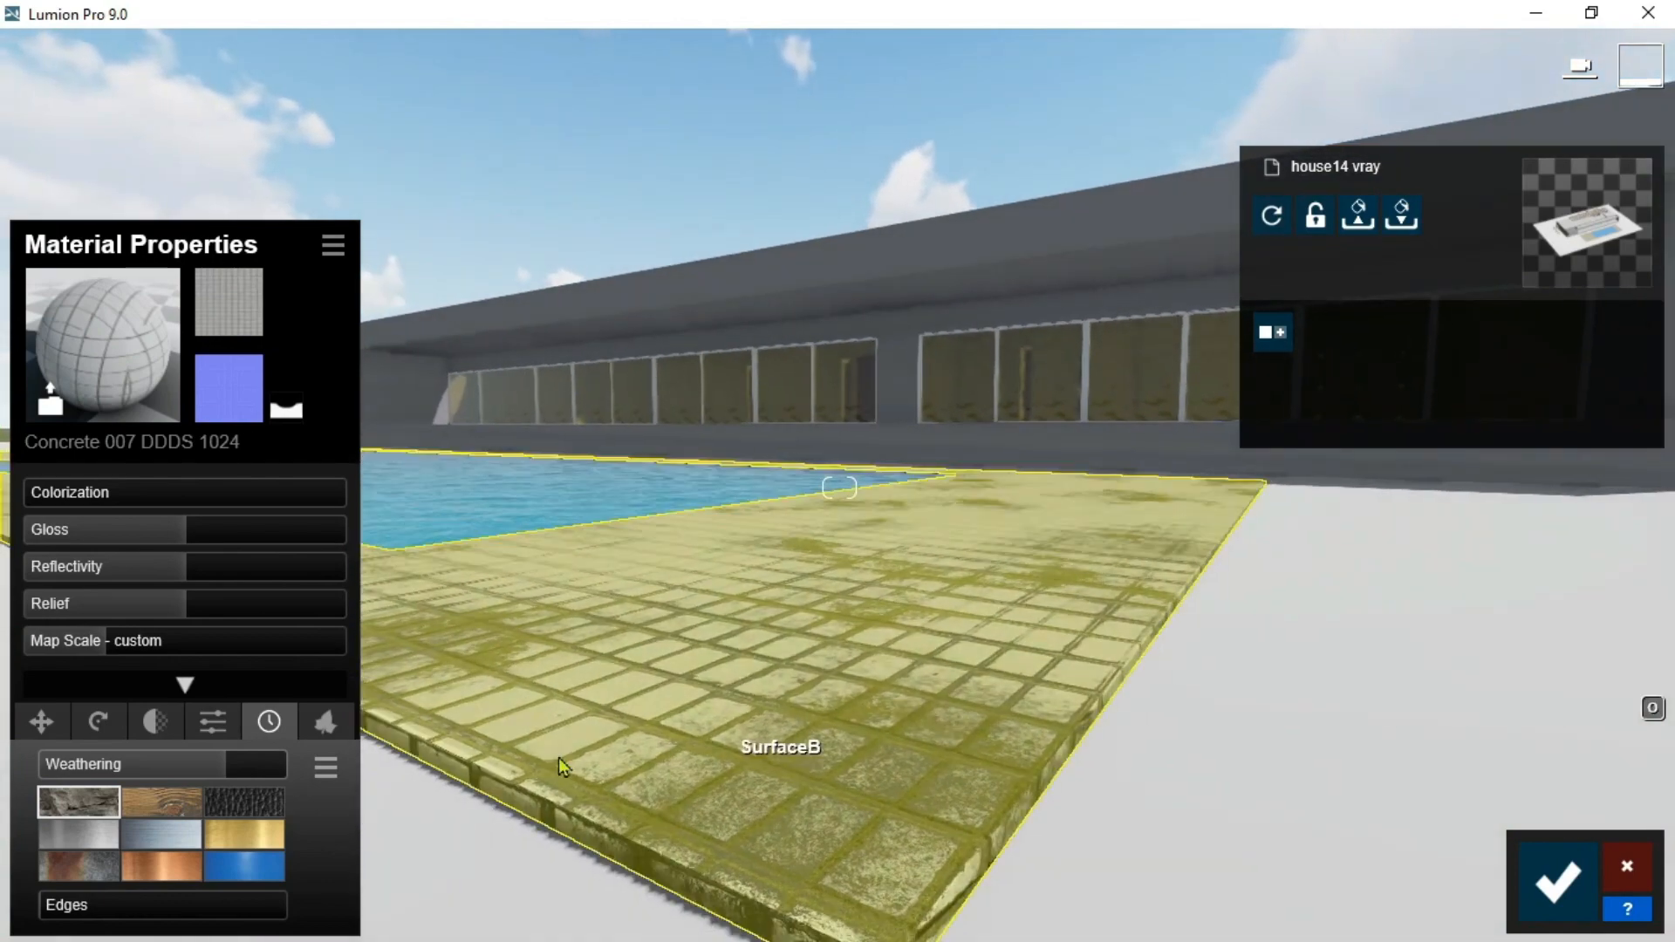
# Step: Try foliage on the pool deck with Spread, leaf and Ground Level settings, and return Spread to zero
pyautogui.click(336, 731)
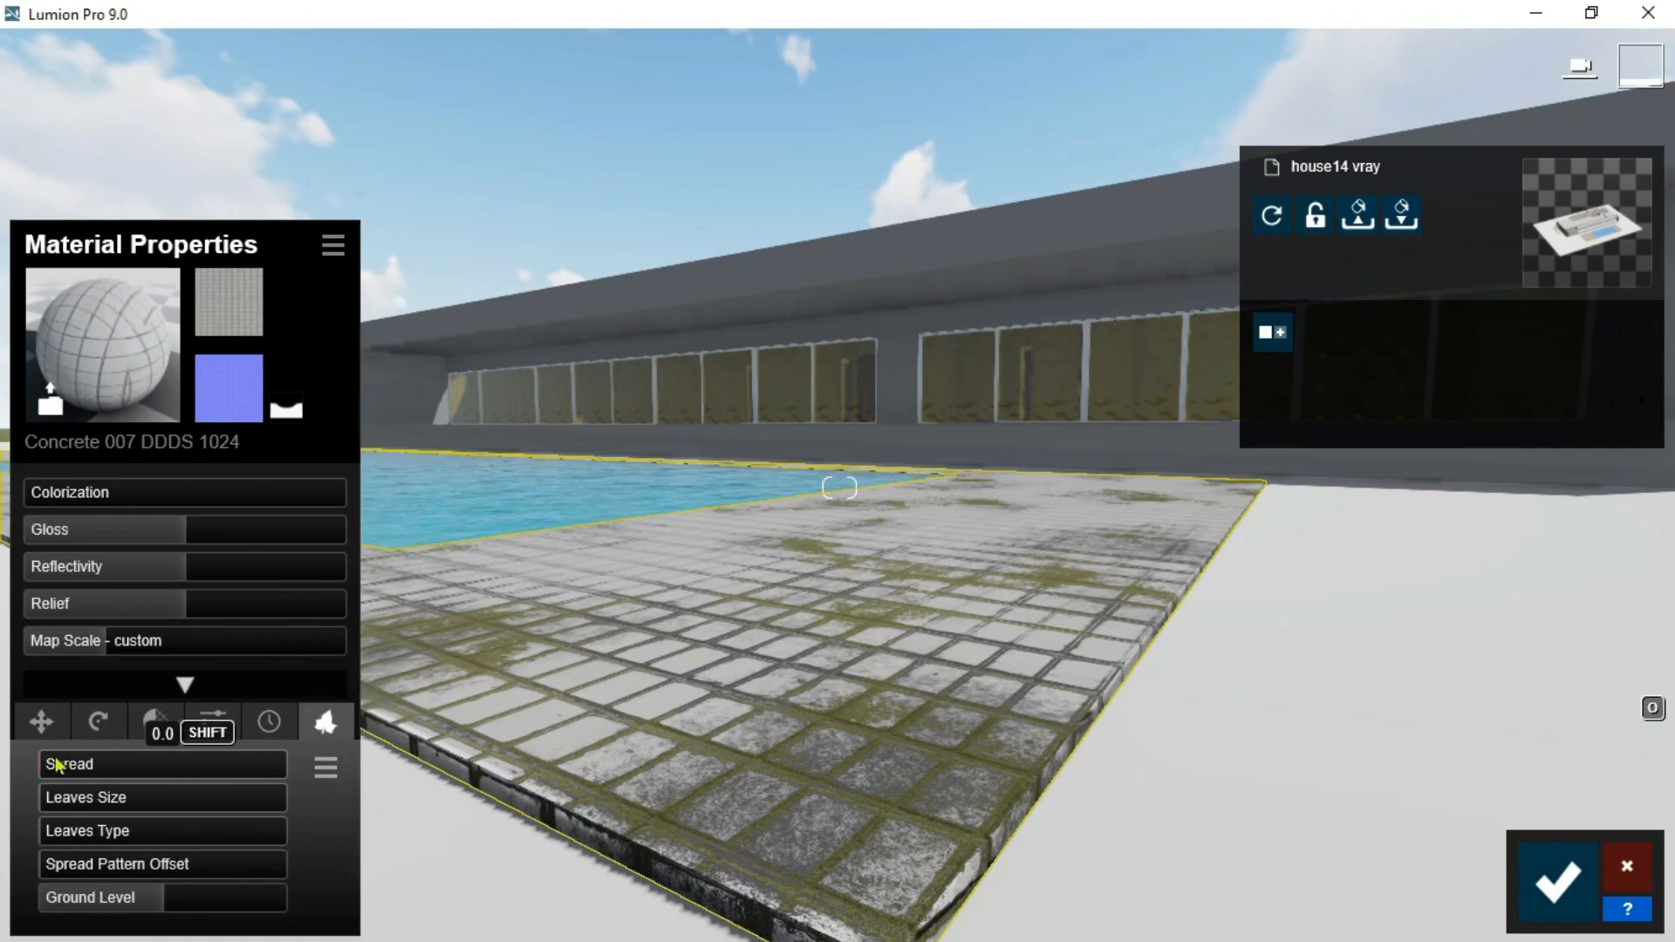
pyautogui.moveTo(59, 764); pyautogui.dragTo(140, 843)
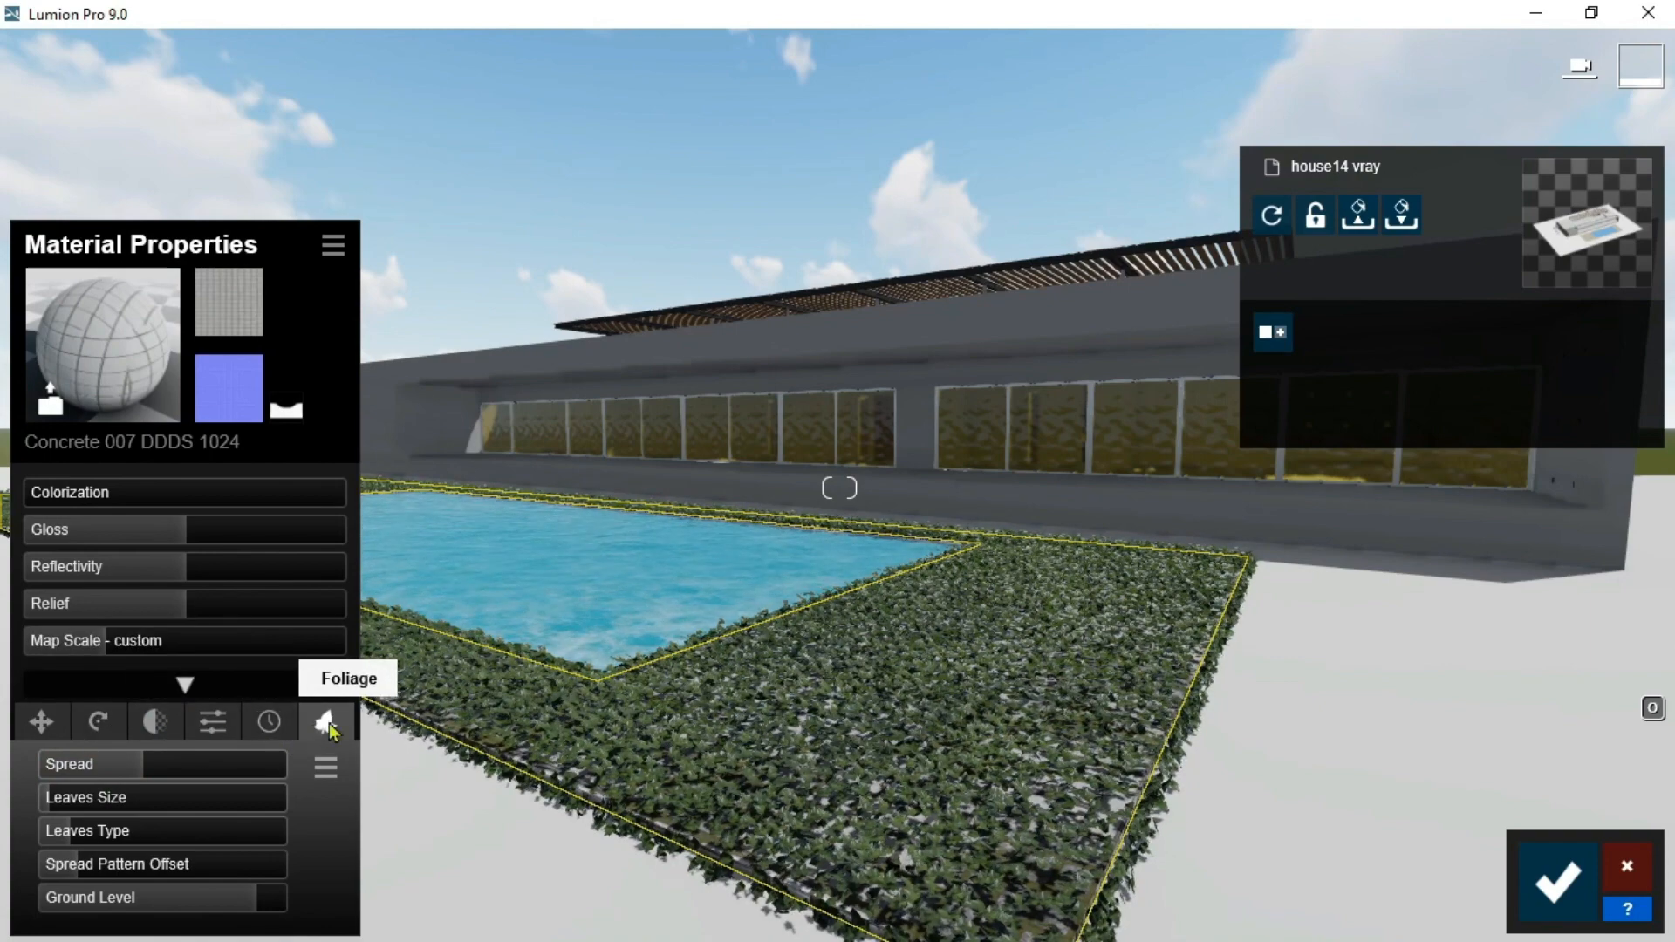
pyautogui.click(327, 723)
pyautogui.moveTo(1018, 766); pyautogui.dragTo(1019, 759, button='right')
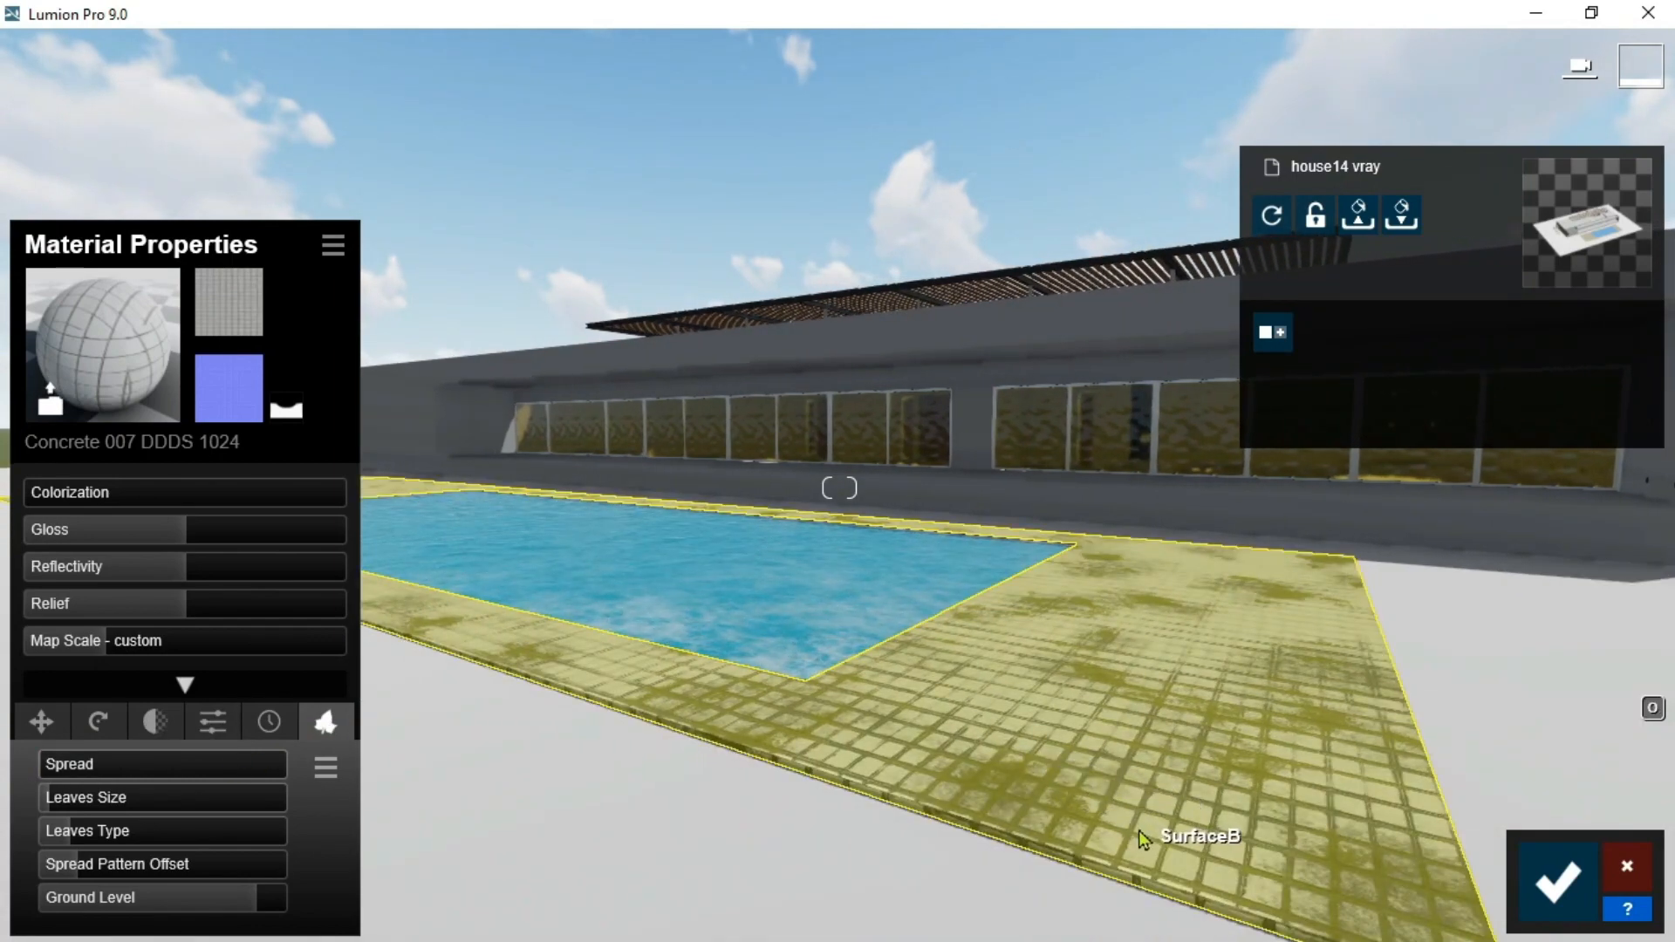
# Step: Assign the Clean Cut Grass material from the 3D Grass set to the ground around the pool and house
pyautogui.scroll(5, 835, 730)
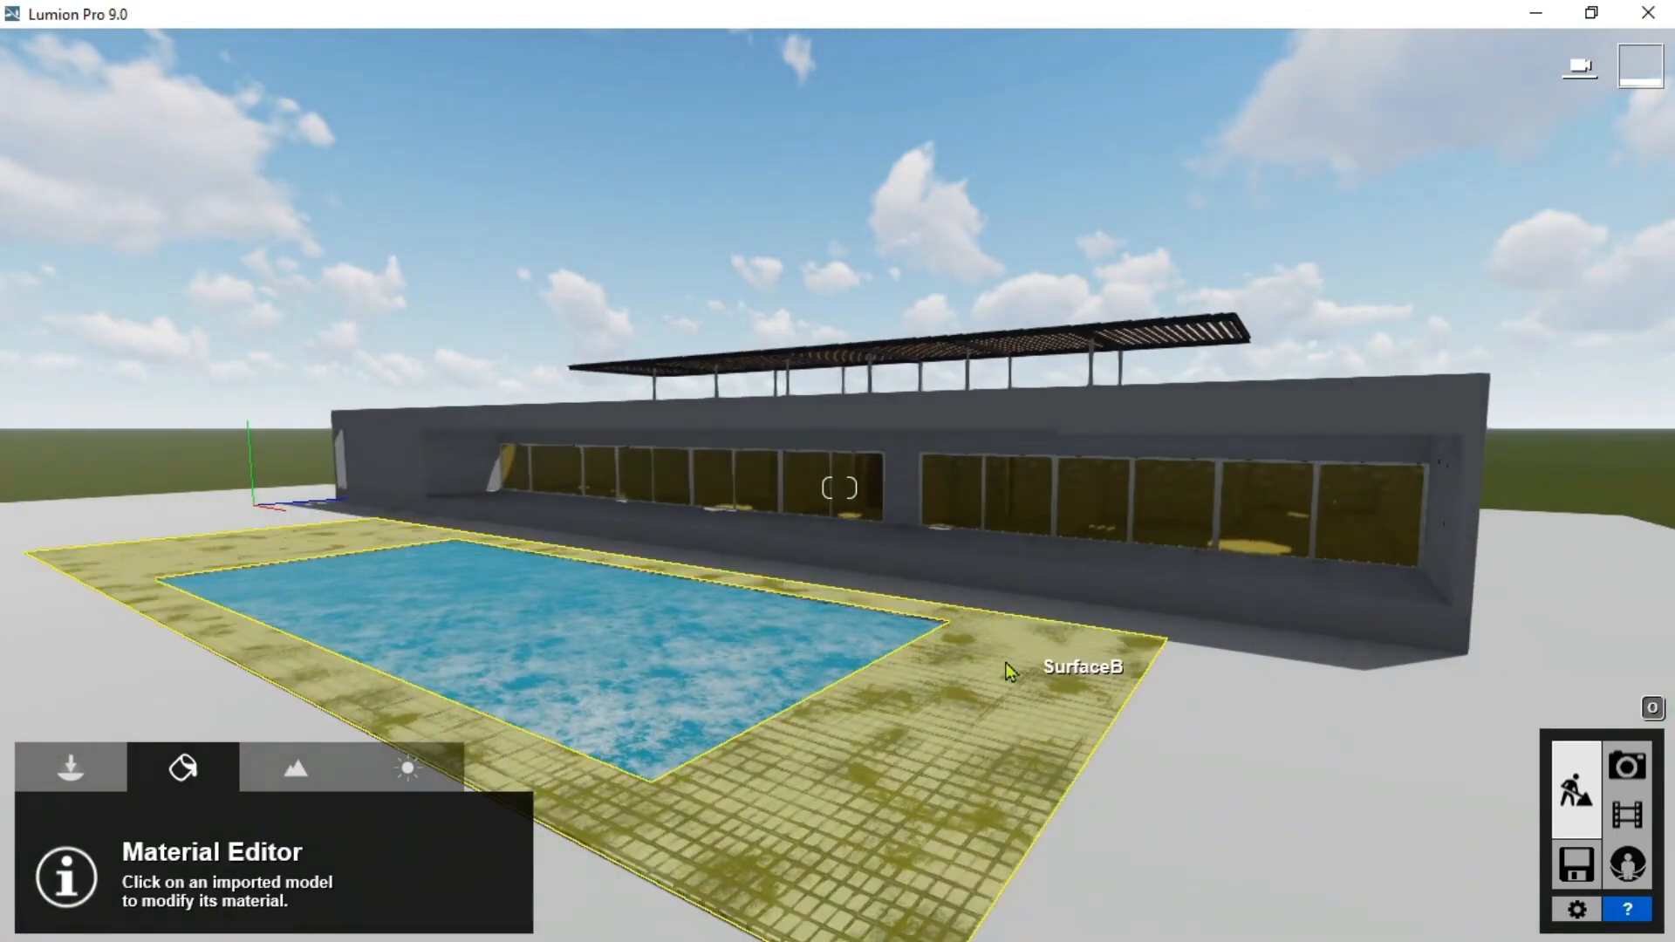
pyautogui.moveTo(1009, 672); pyautogui.dragTo(964, 833, button='middle')
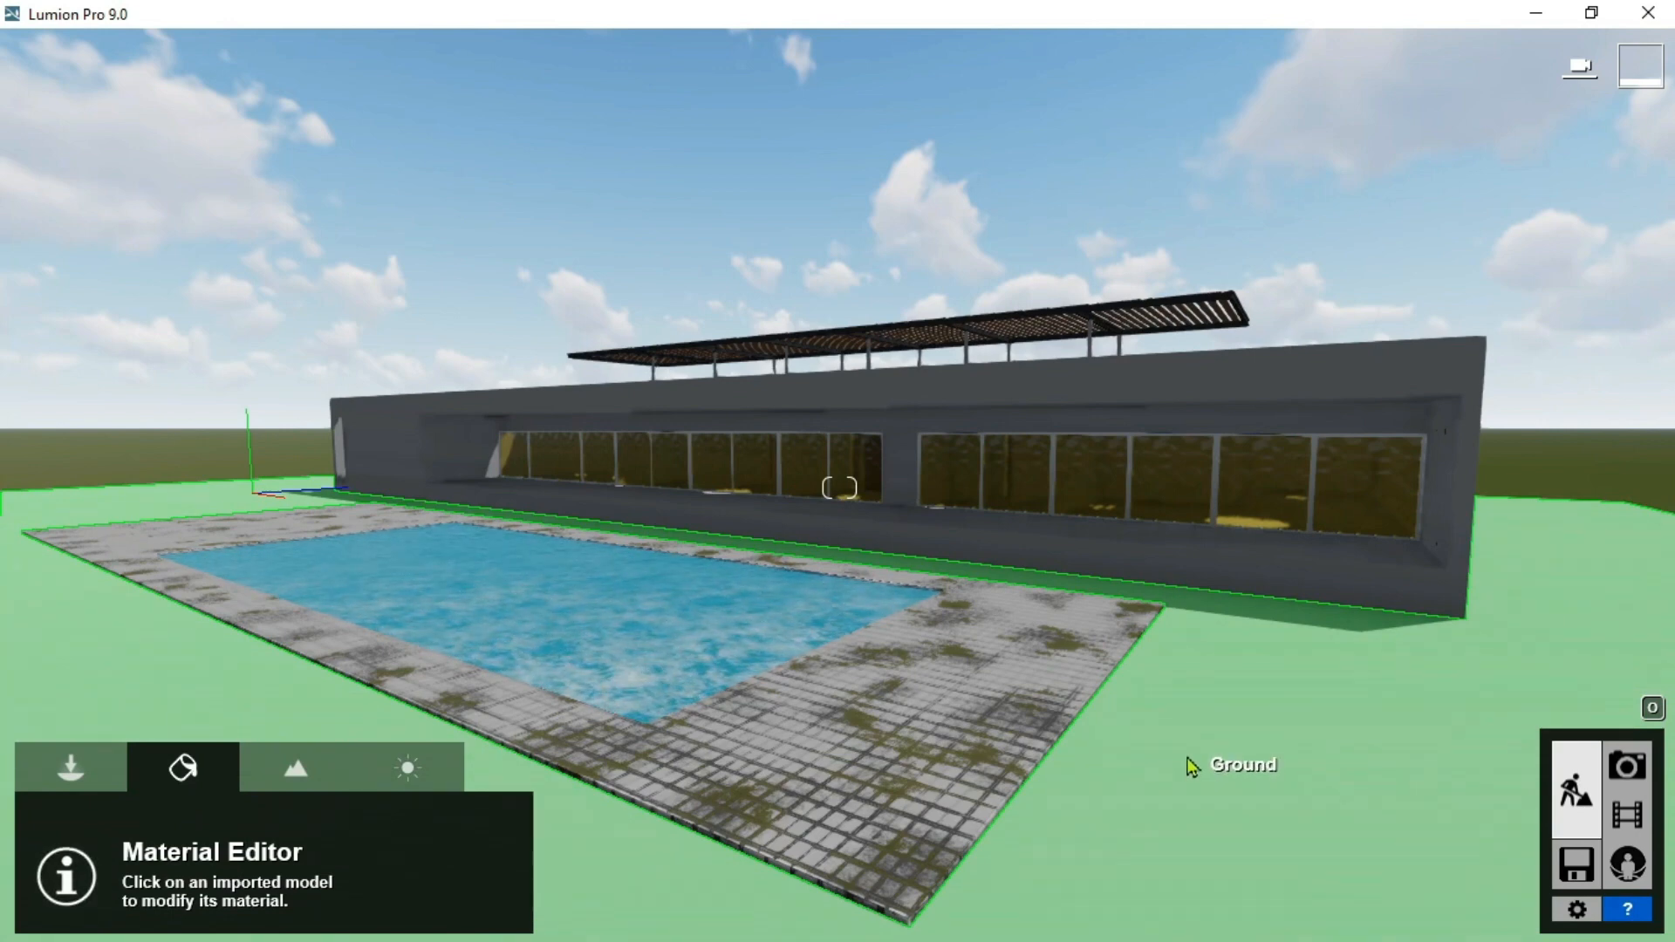
pyautogui.click(1188, 766)
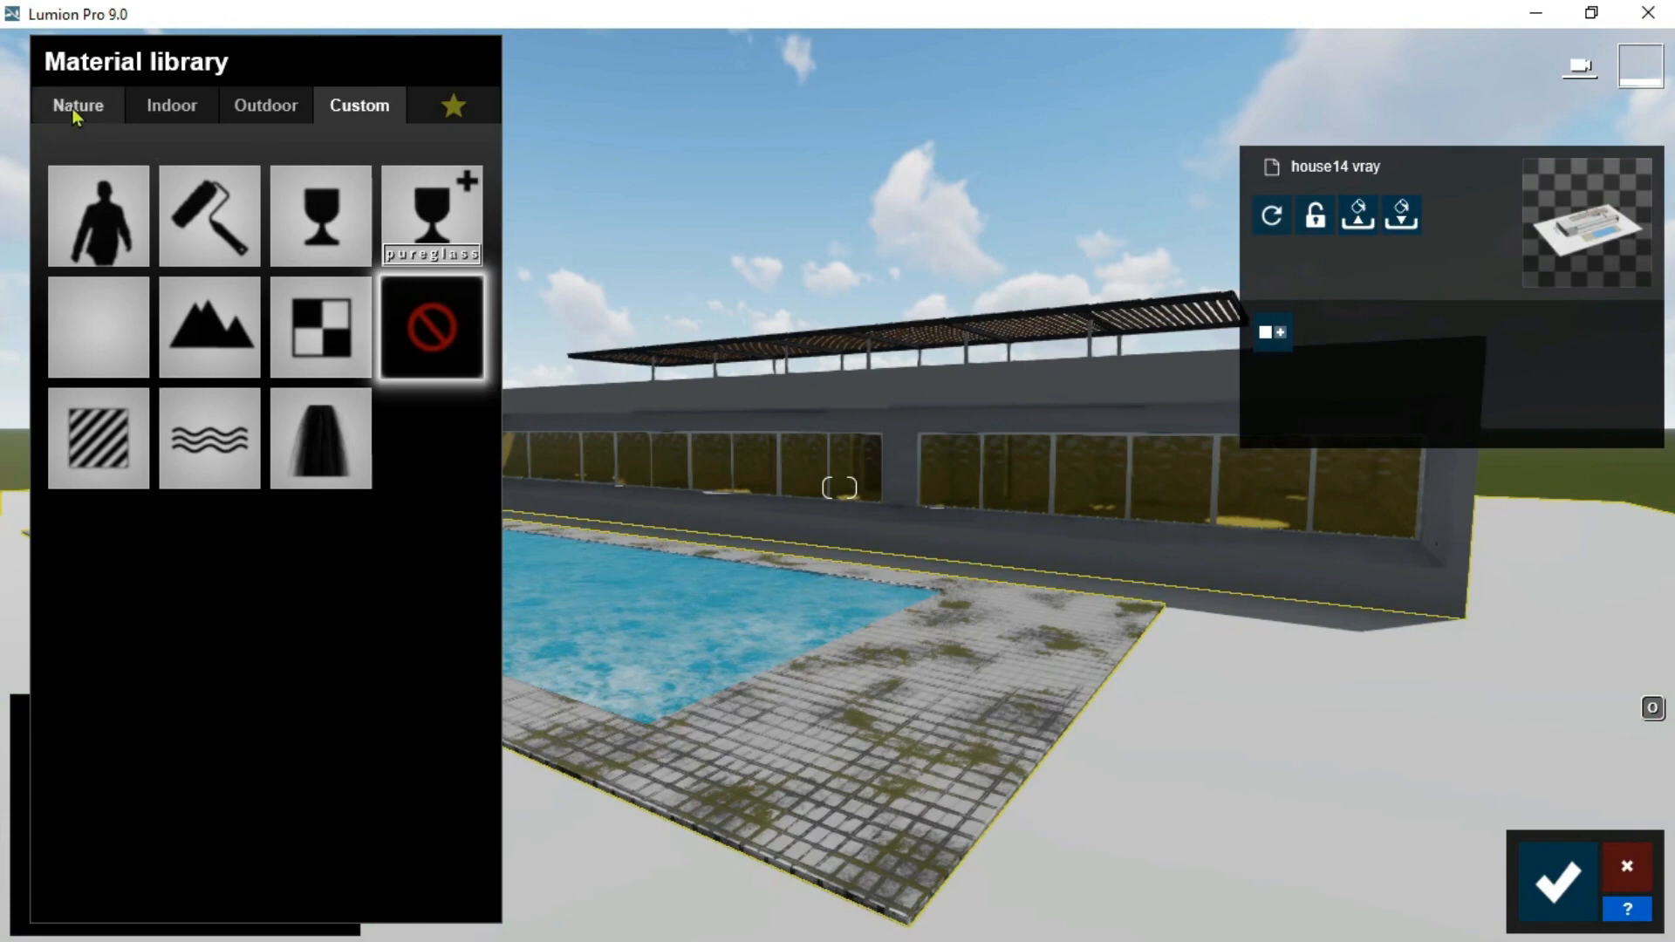
pyautogui.click(73, 112)
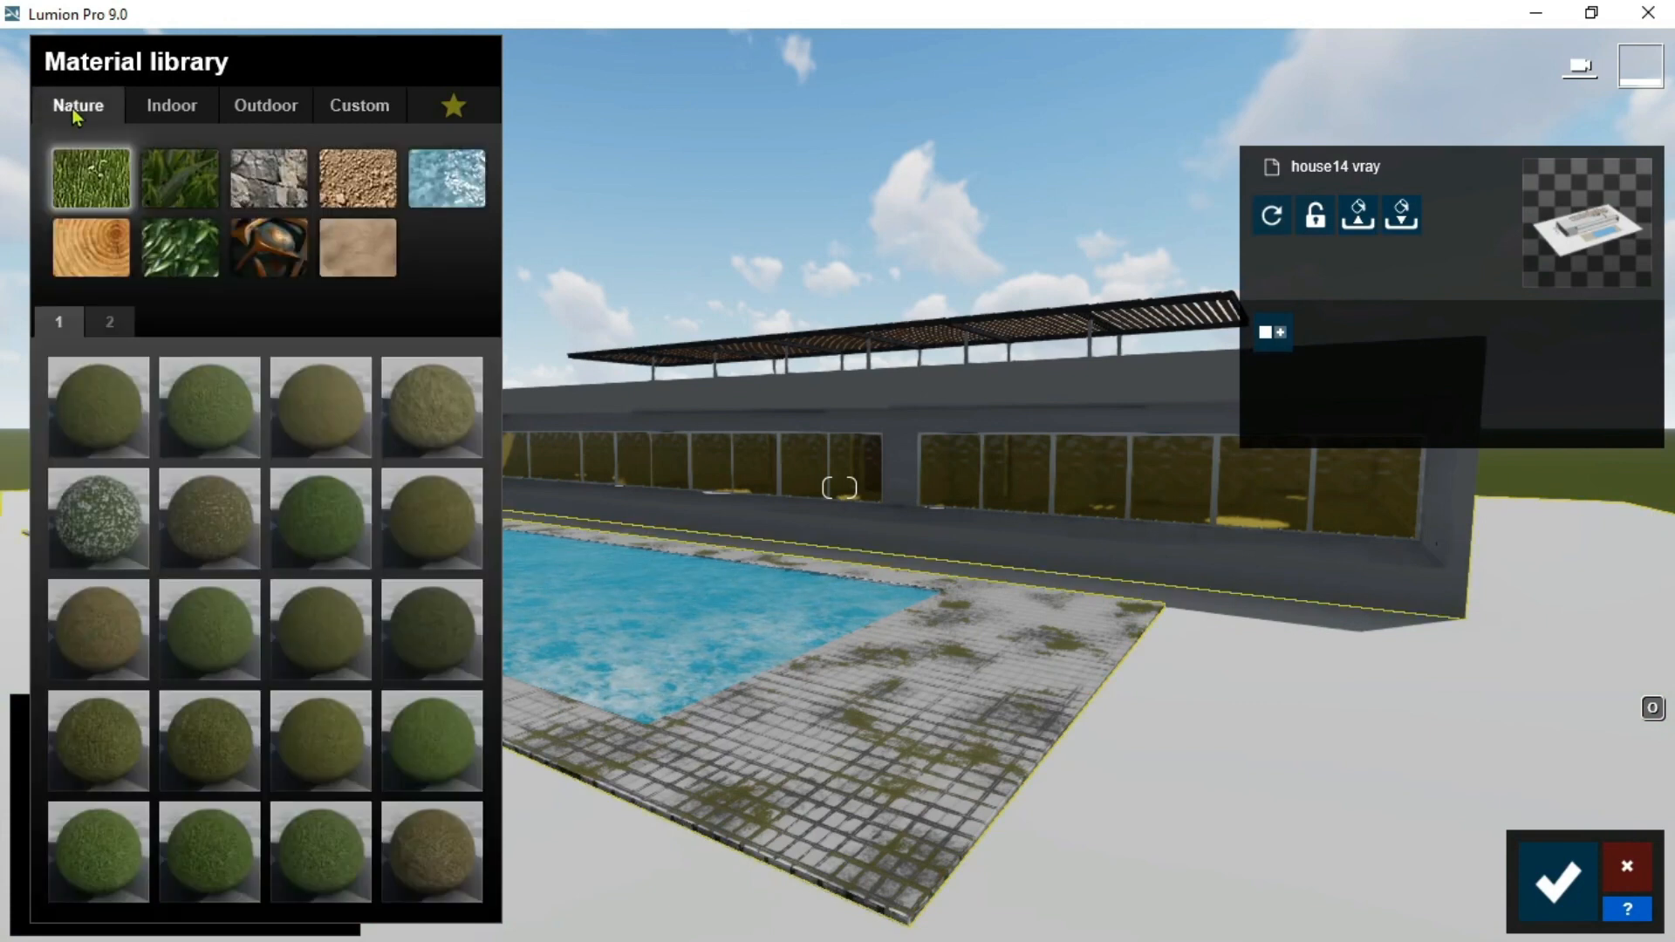
pyautogui.click(154, 195)
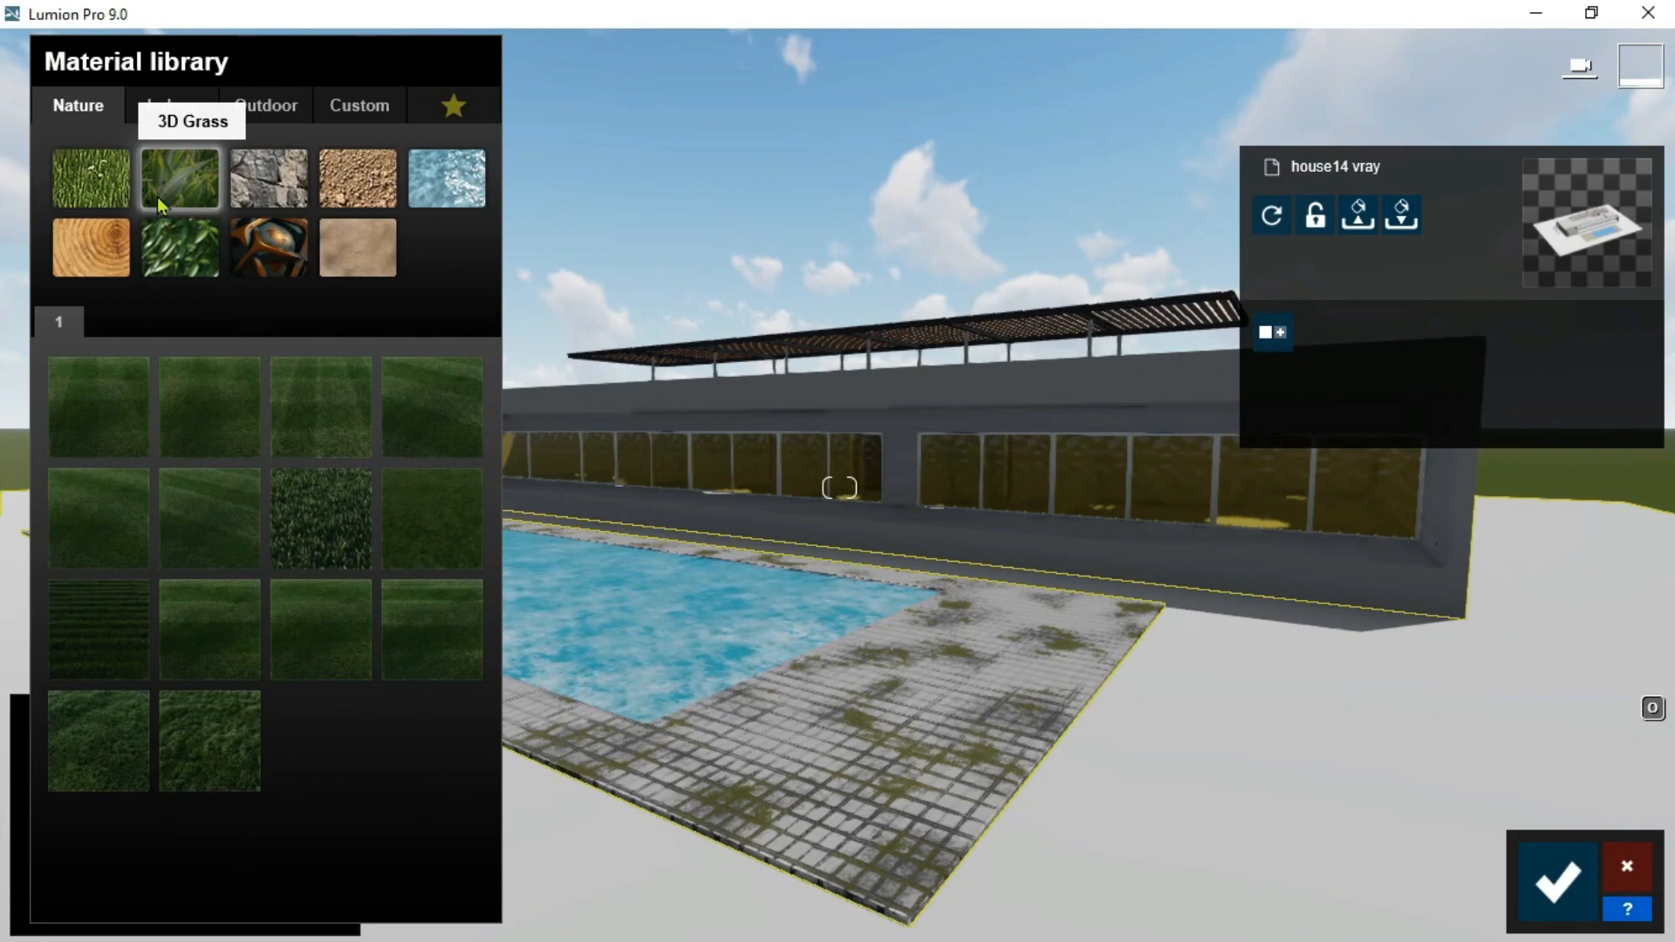
pyautogui.click(300, 531)
pyautogui.moveTo(1150, 714); pyautogui.dragTo(1169, 708, button='right')
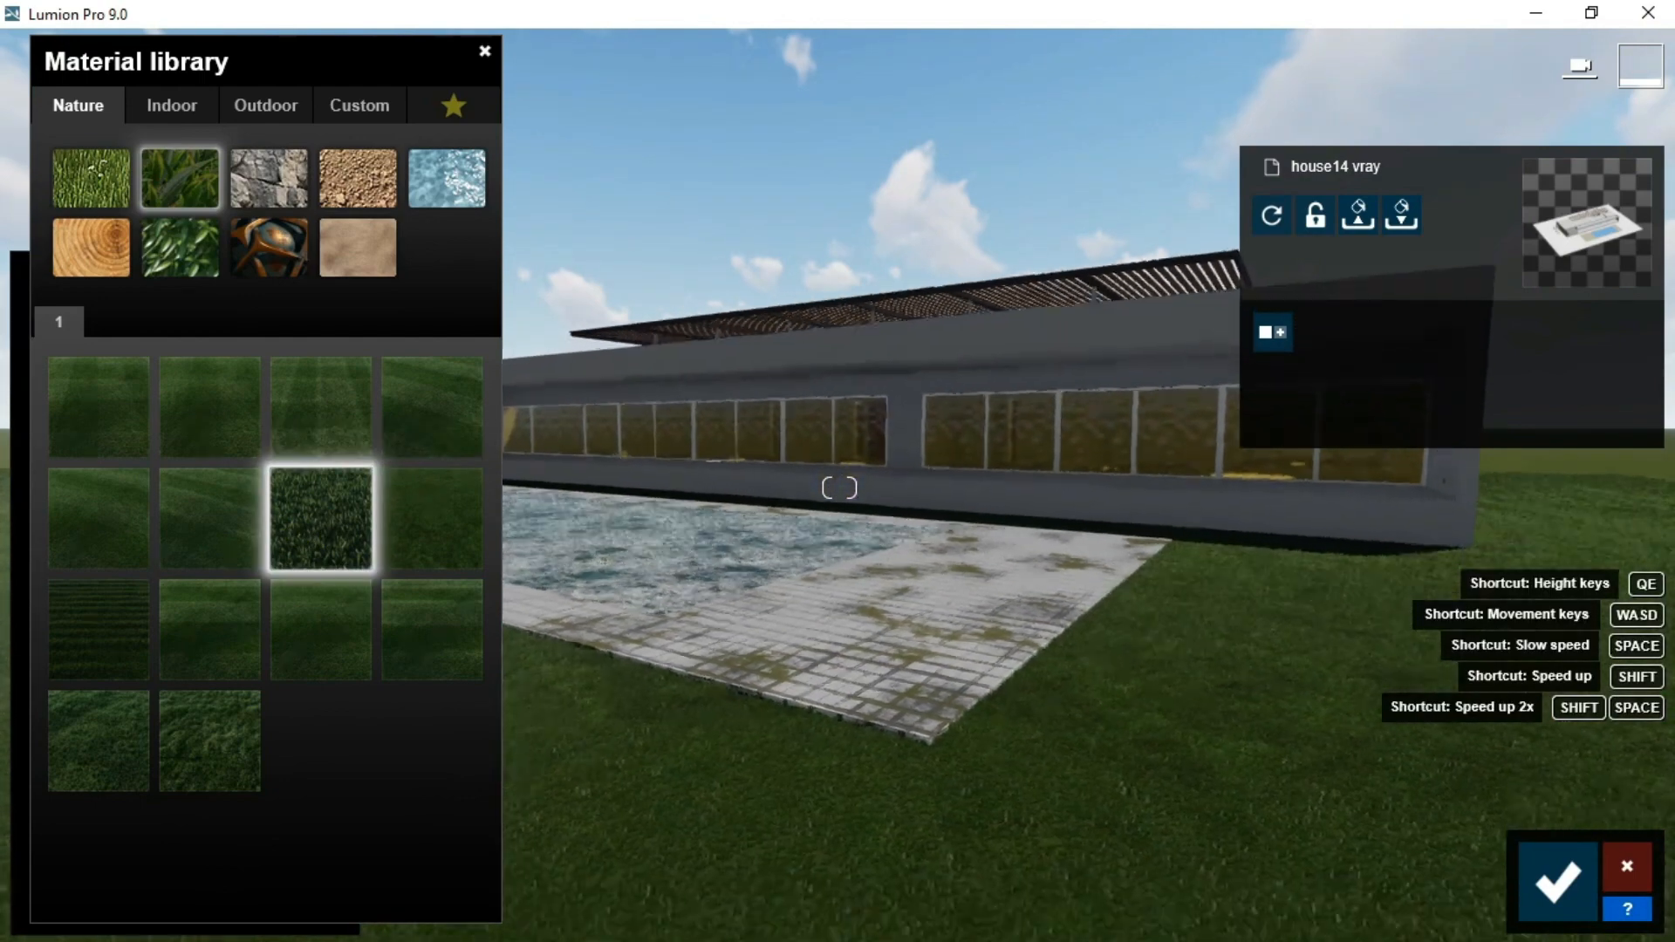
pyautogui.press('e')
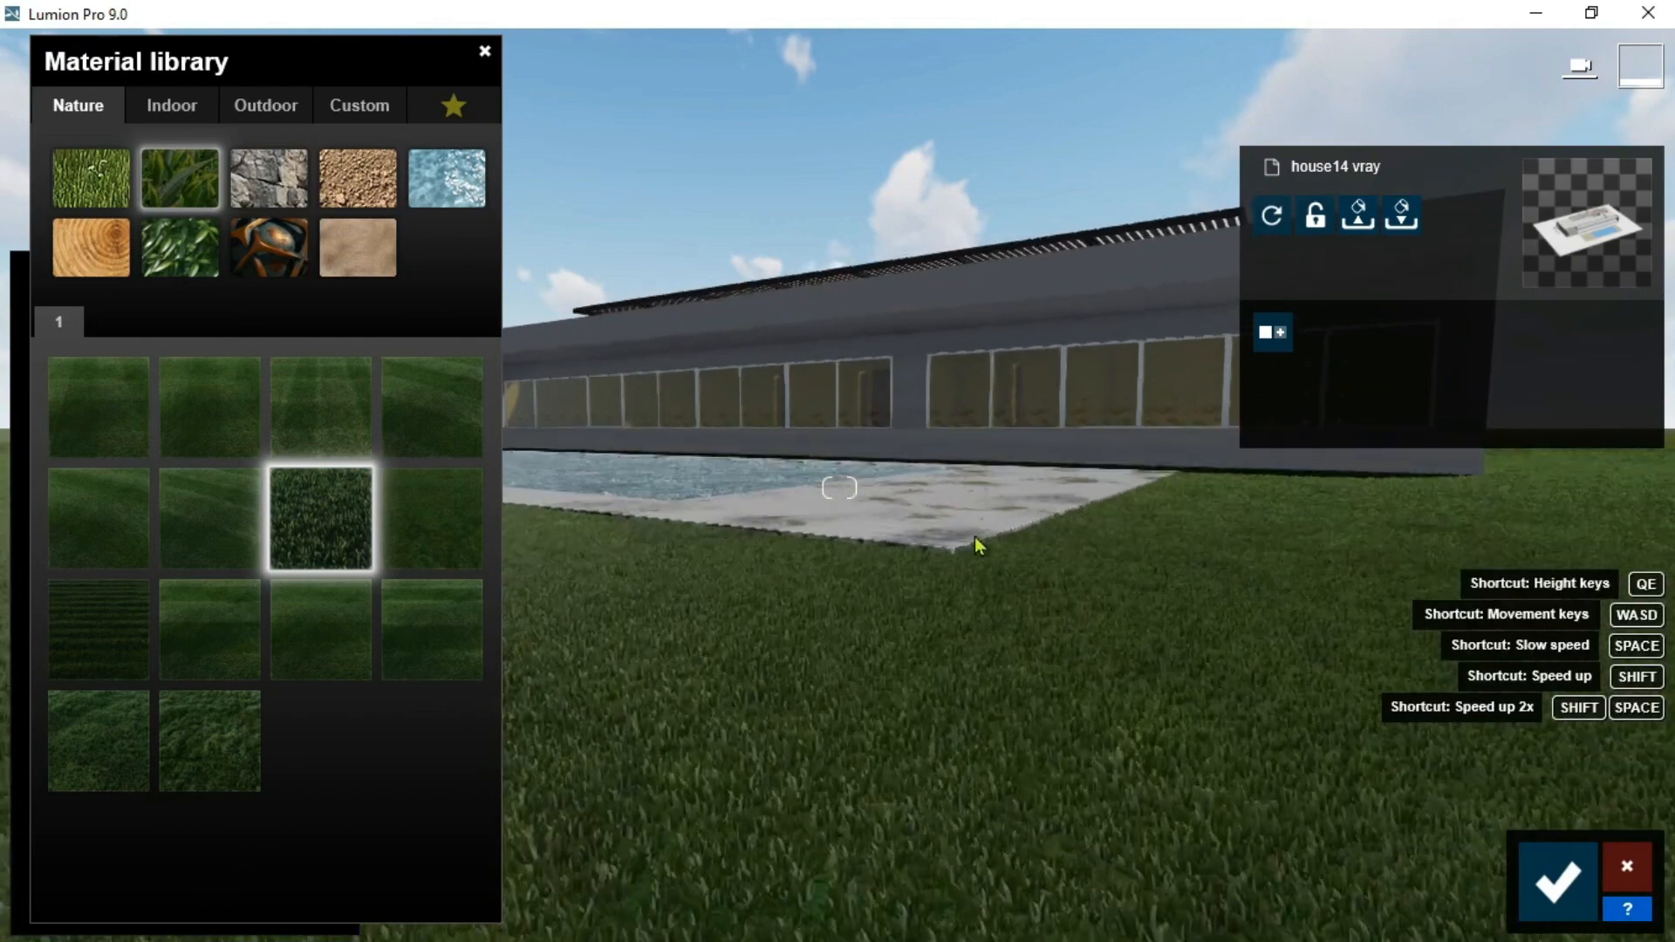
pyautogui.press('q')
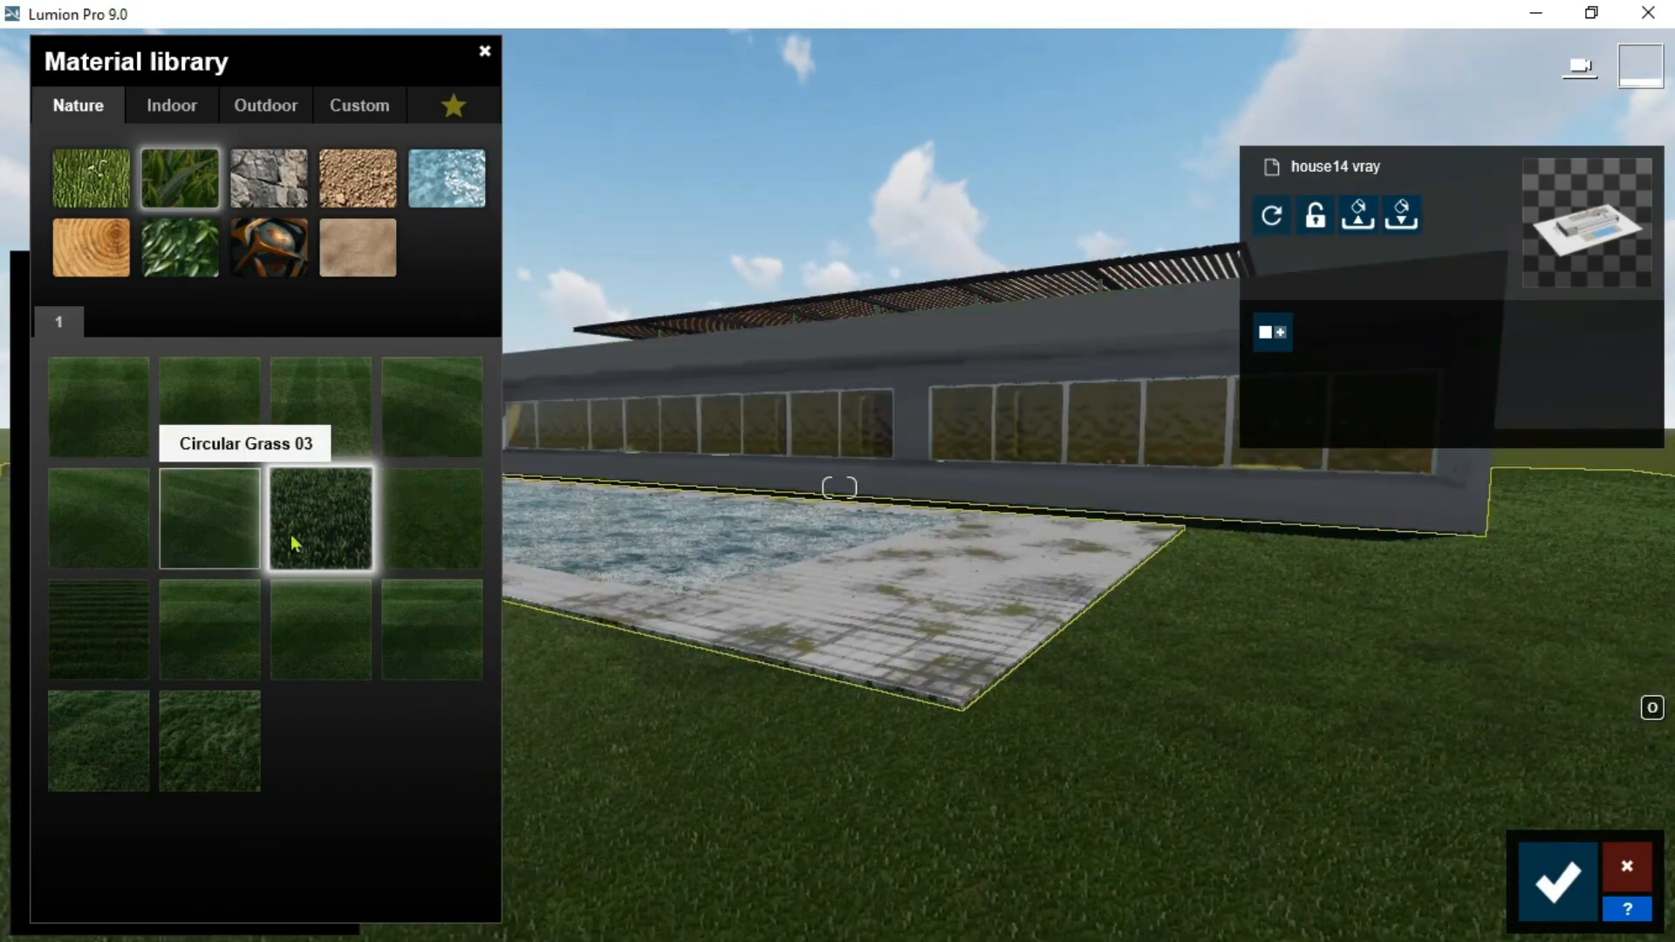
# Step: Reduce the Grass size of the ground's Clean Cut Grass material and save the material changes
pyautogui.click(316, 543)
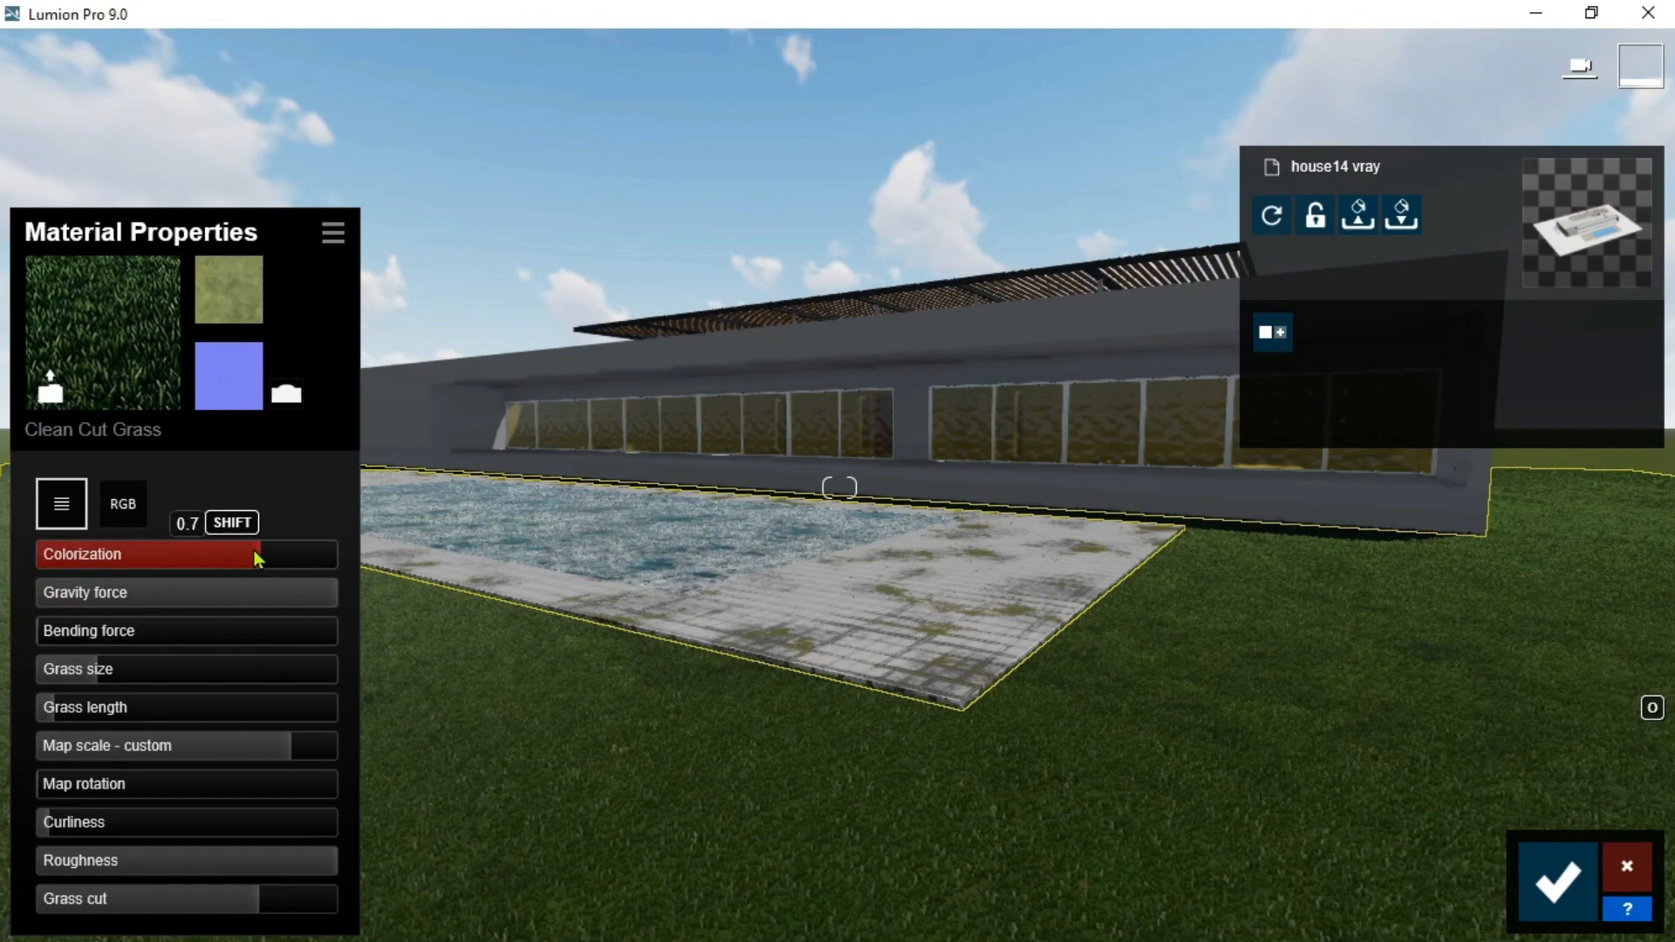
pyautogui.press('e')
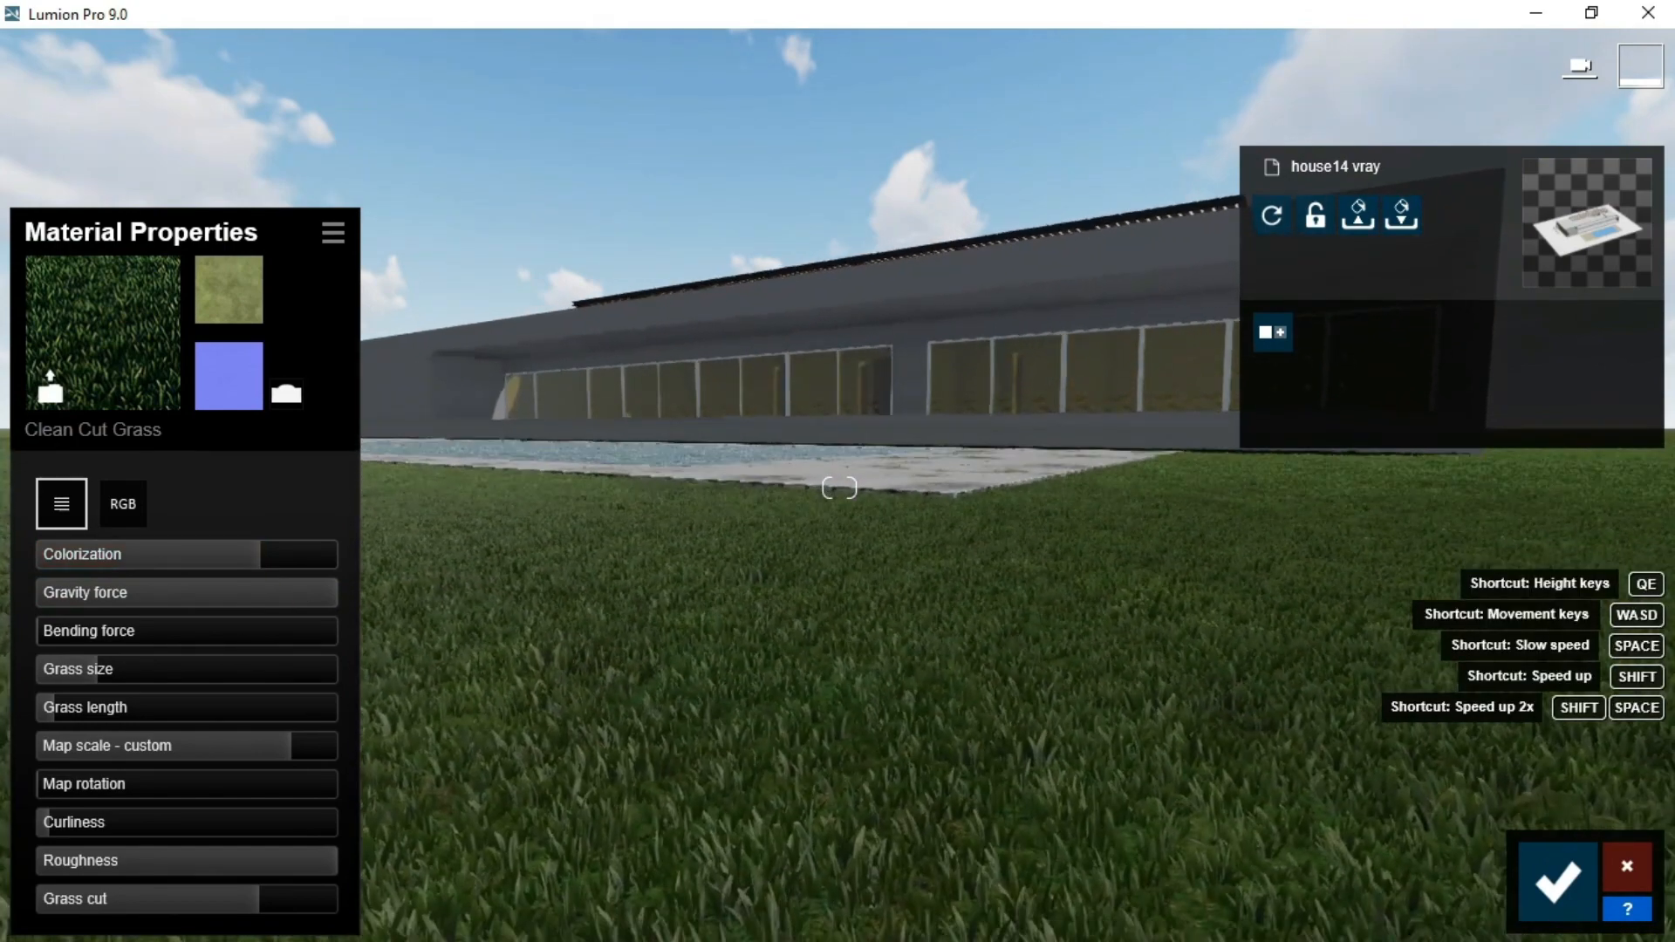
pyautogui.press('q')
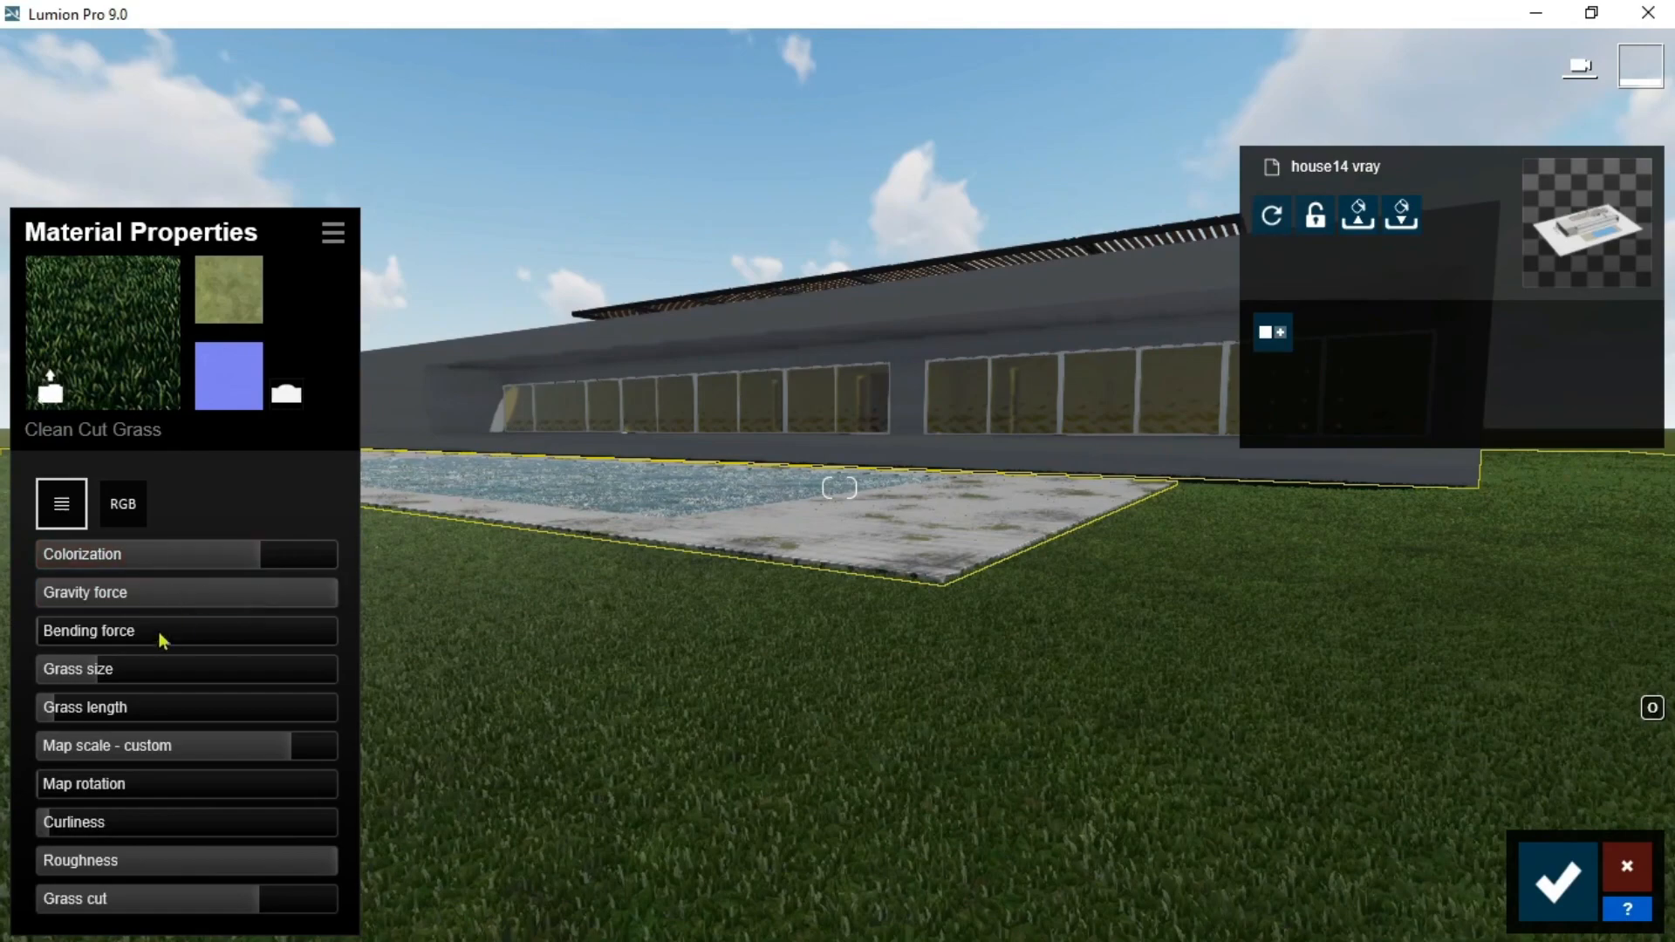
pyautogui.moveTo(116, 670); pyautogui.dragTo(63, 698)
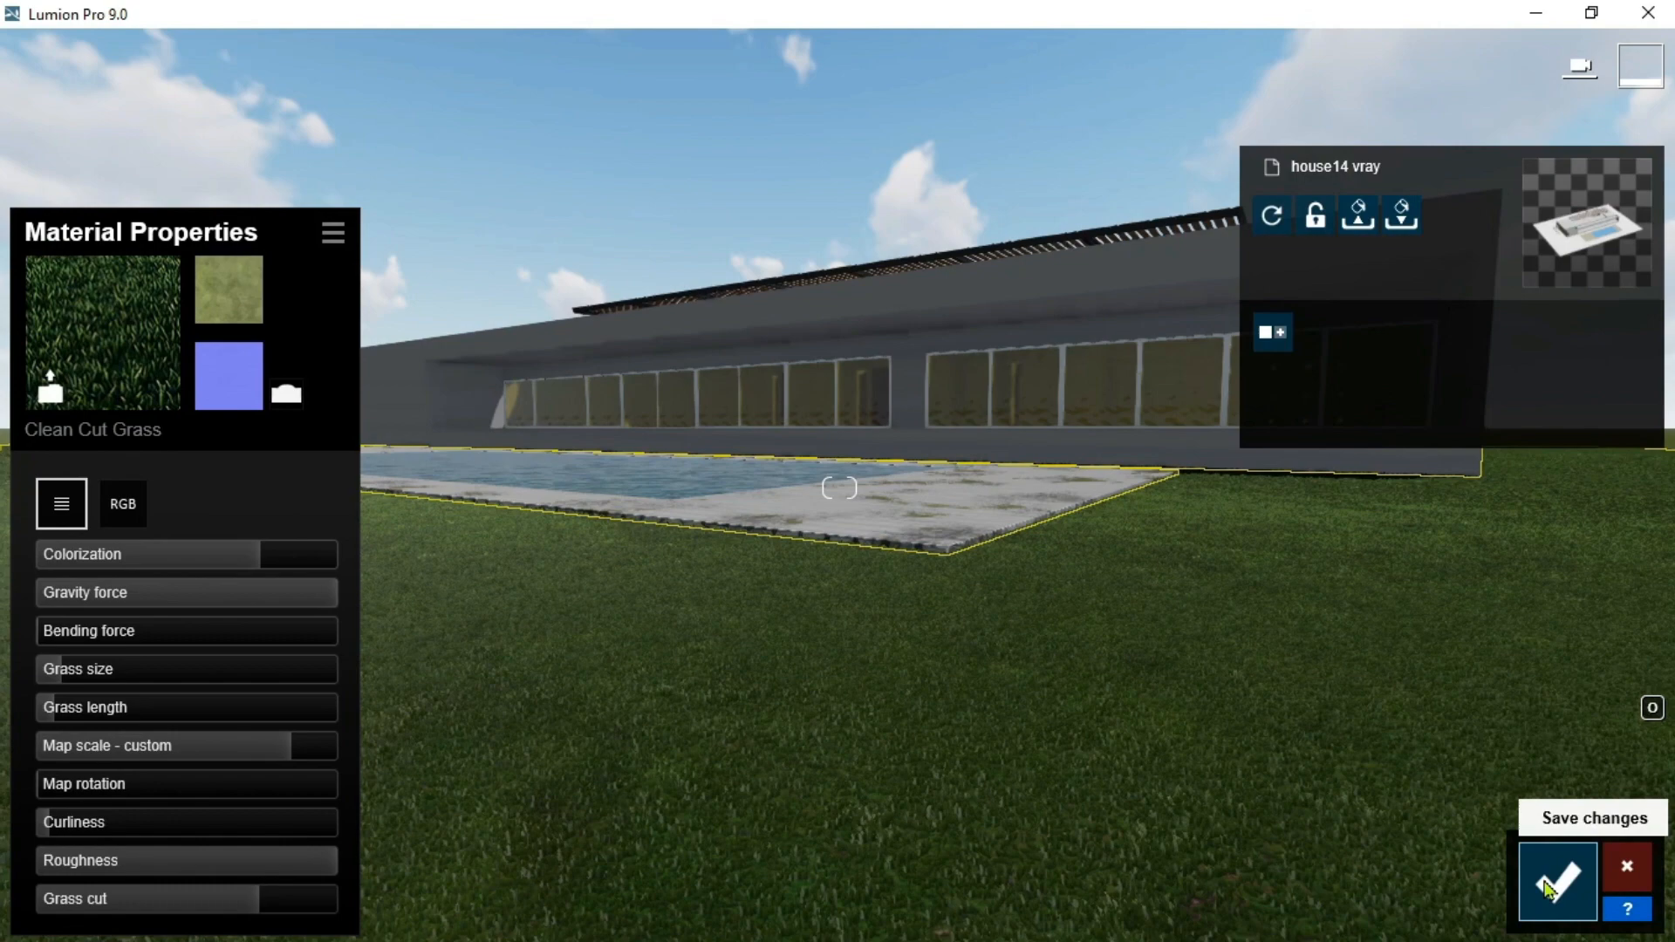
pyautogui.click(1546, 884)
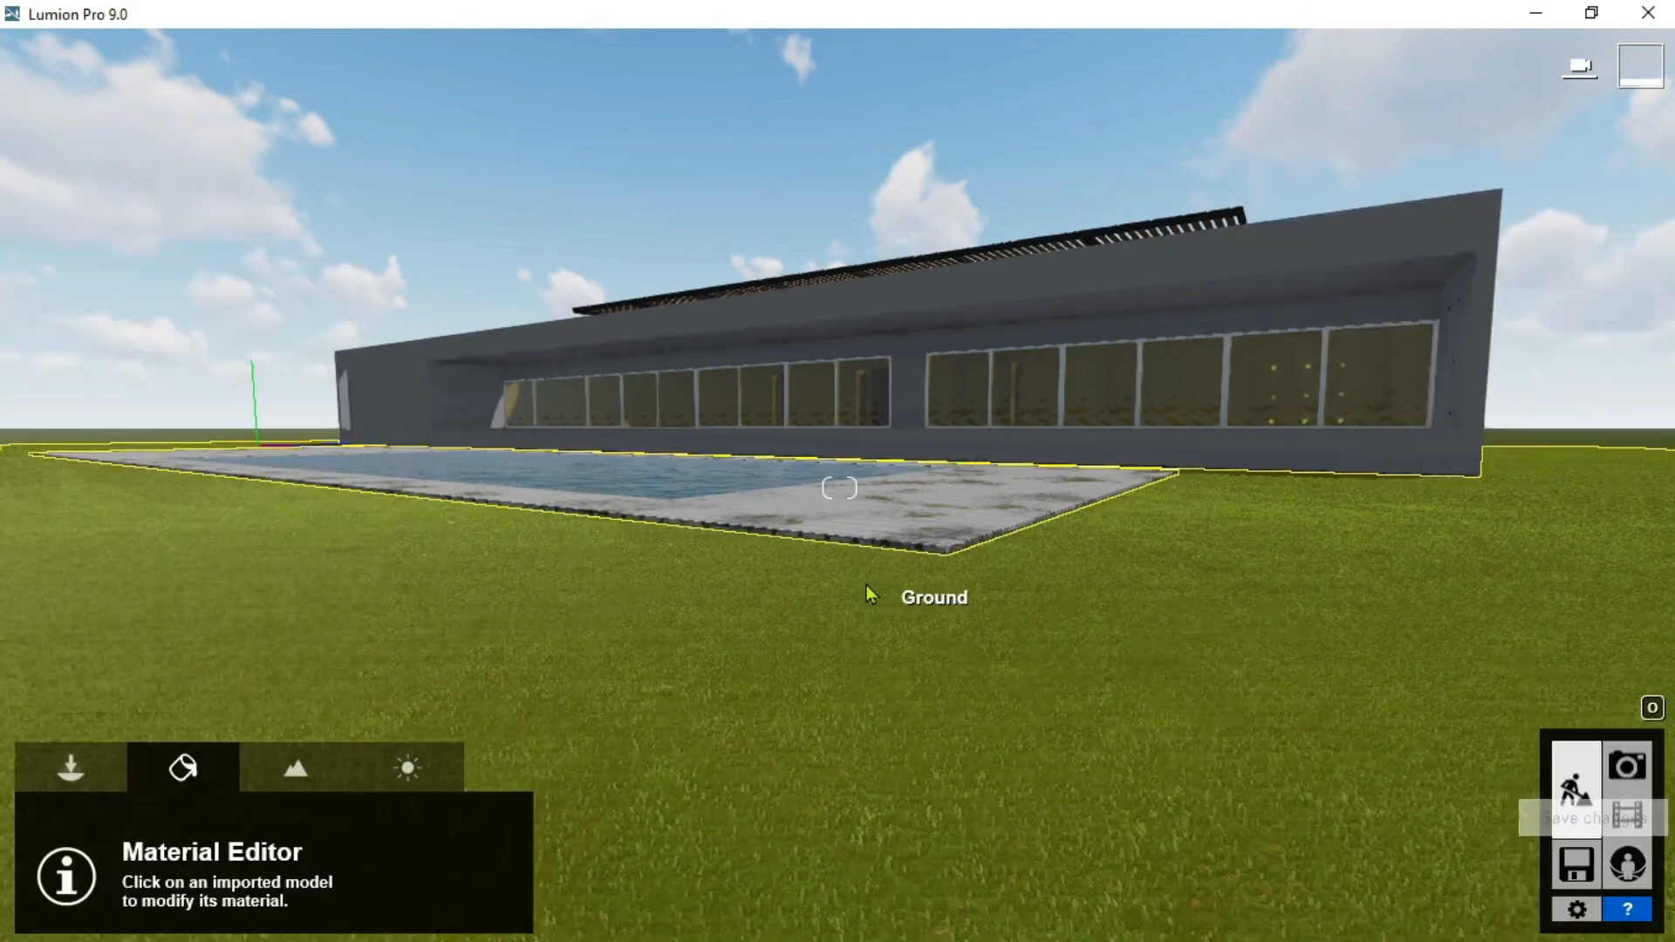
pyautogui.press('q')
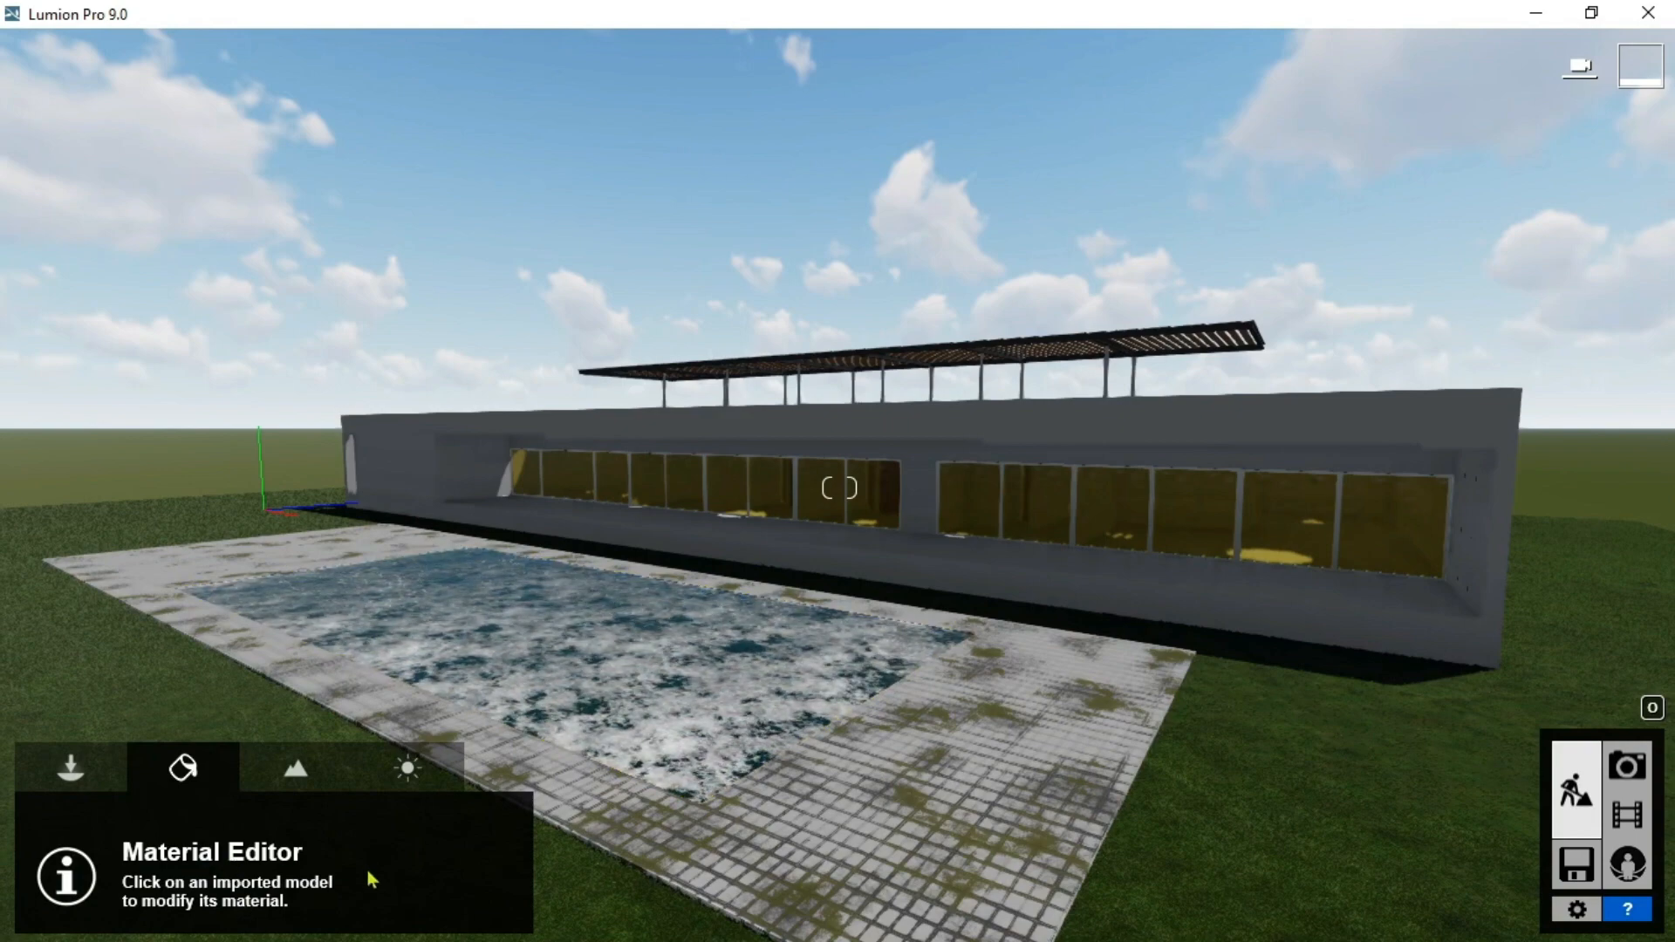
pyautogui.moveTo(876, 621); pyautogui.dragTo(873, 899, button='right')
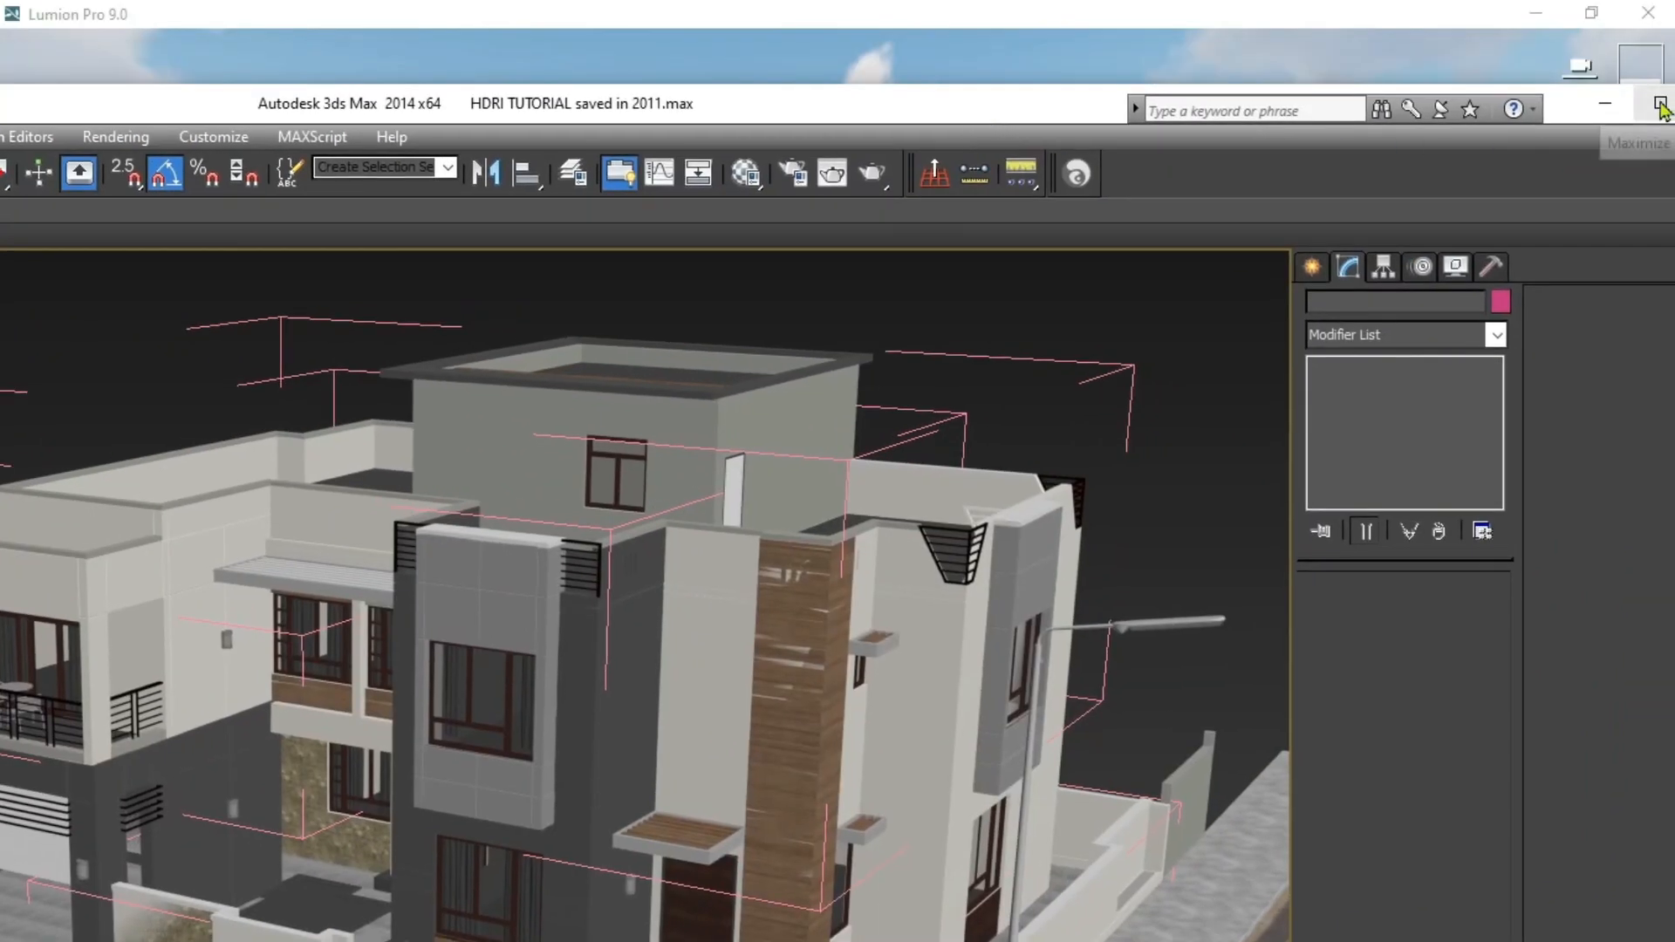
# Step: Switch to 3ds Max, maximize its window, briefly select the house's vertical wood cladding, and hide the floating Vray converter toolbar
pyautogui.click(1660, 107)
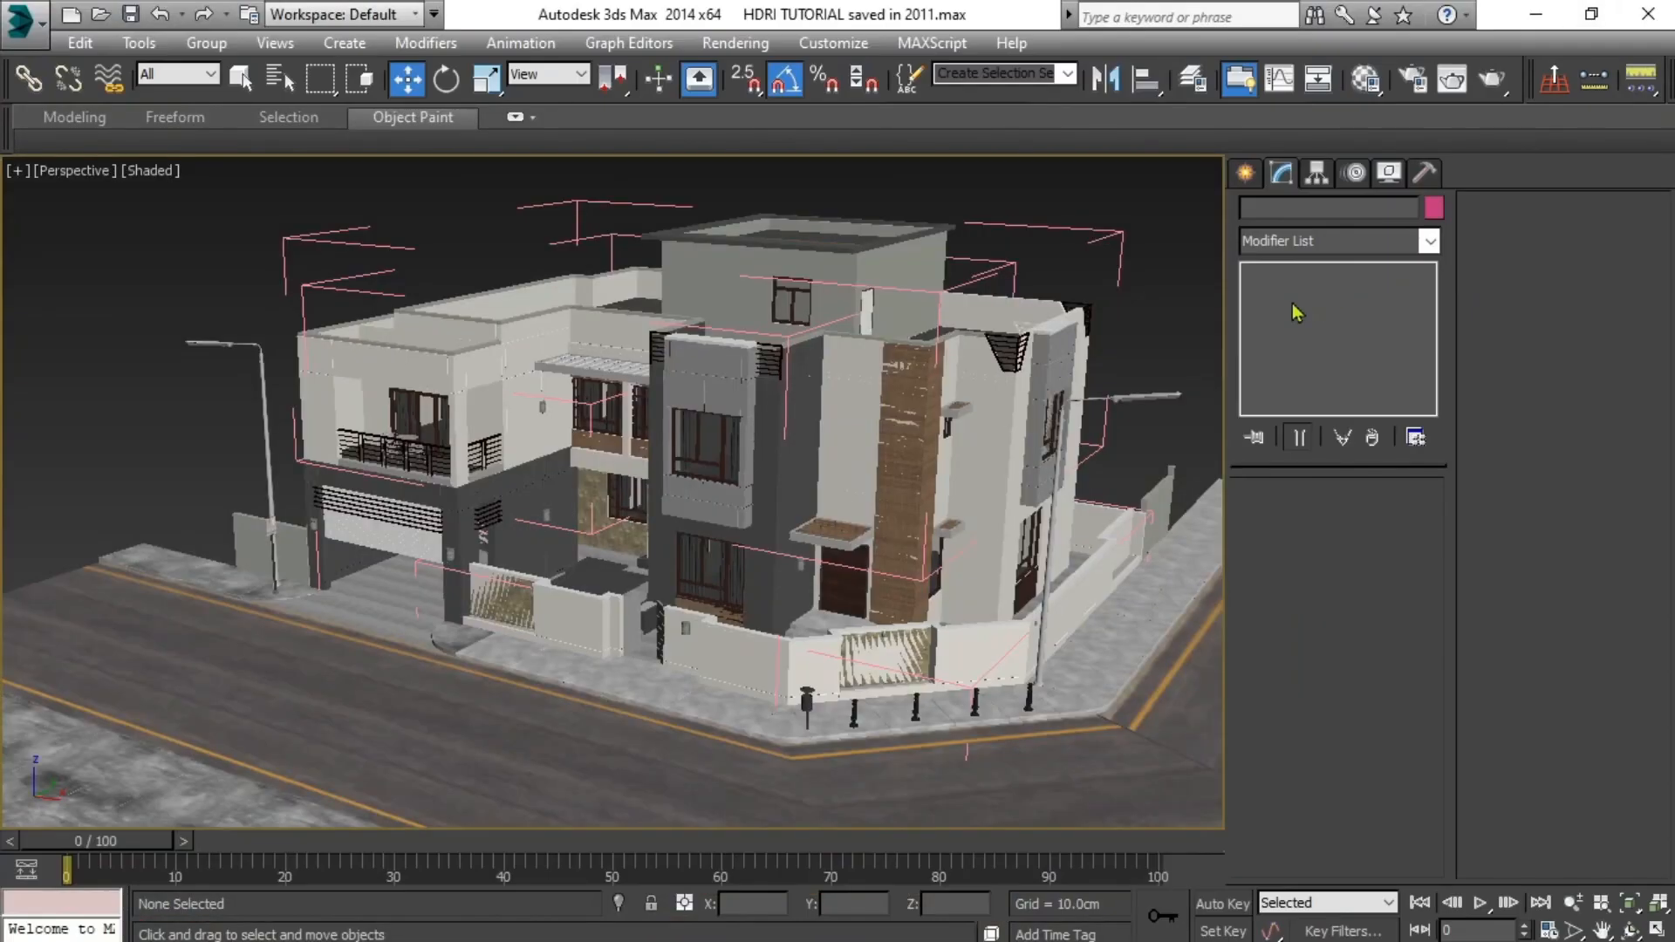
pyautogui.click(891, 397)
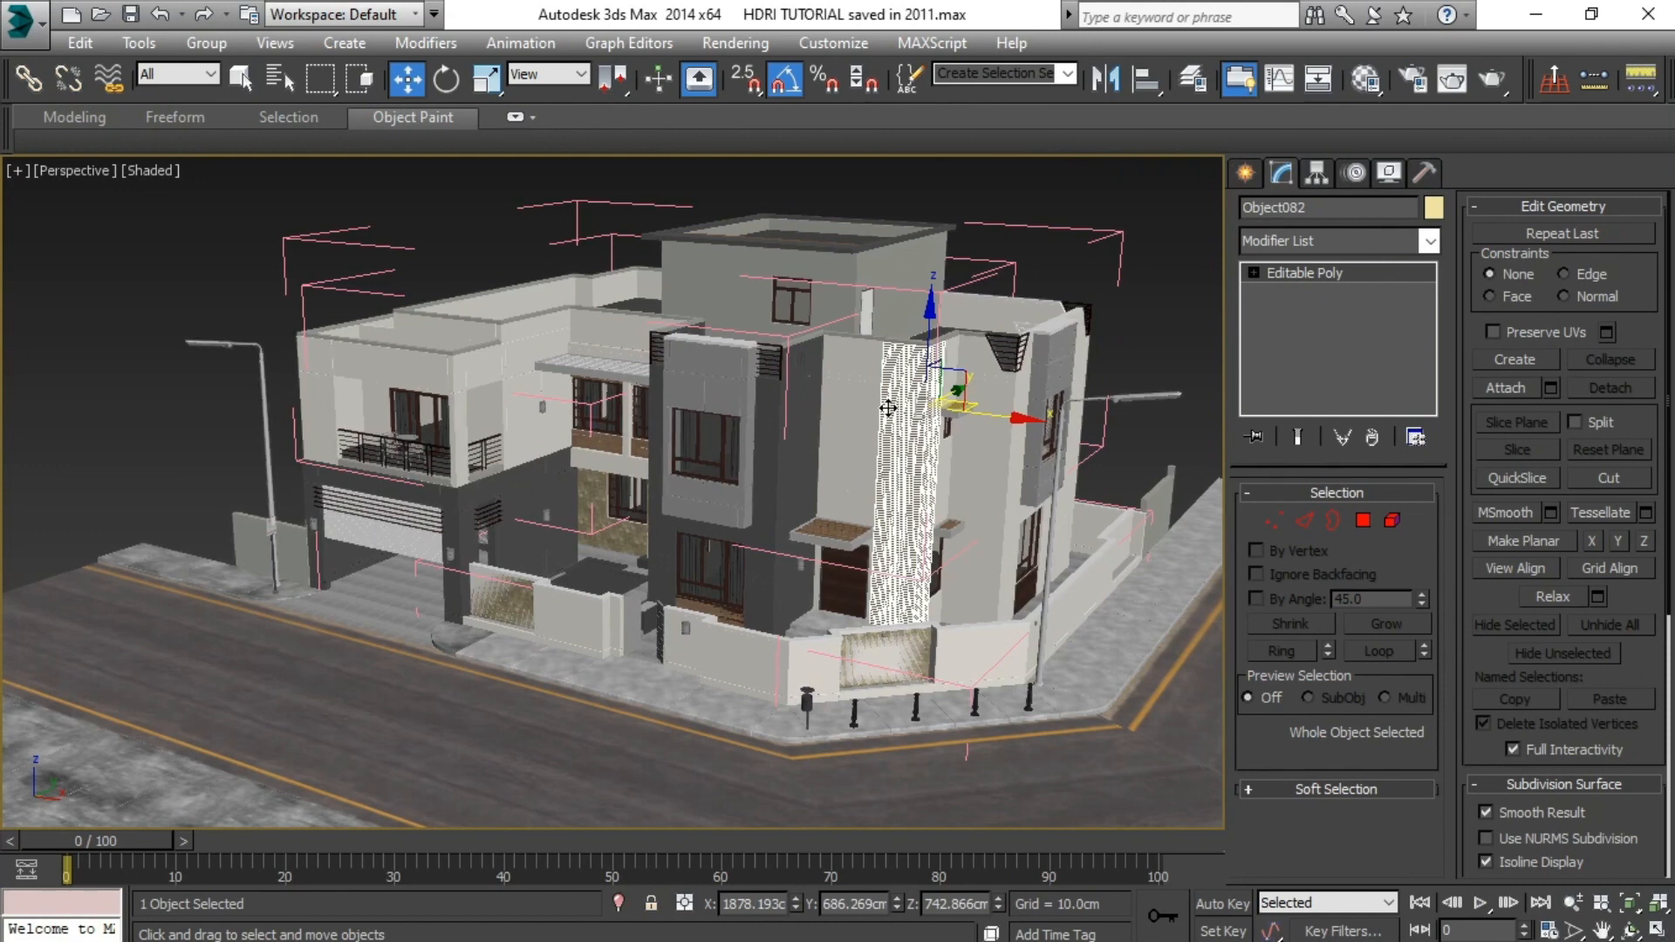
pyautogui.click(1161, 328)
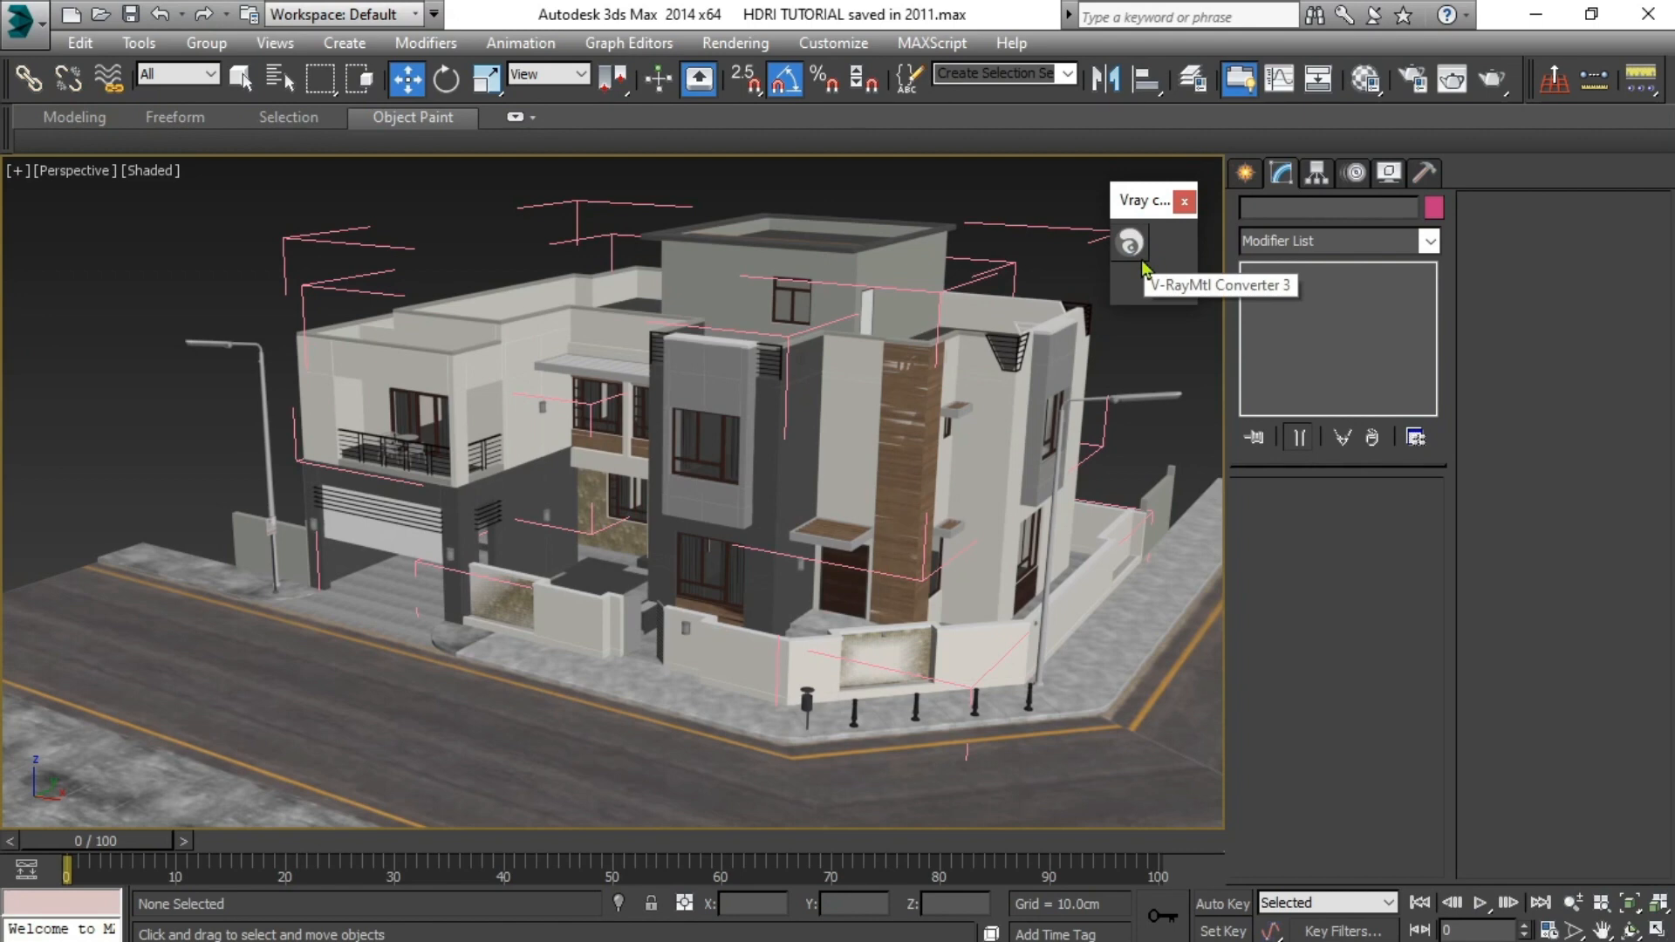
pyautogui.moveTo(1195, 304); pyautogui.dragTo(1251, 387)
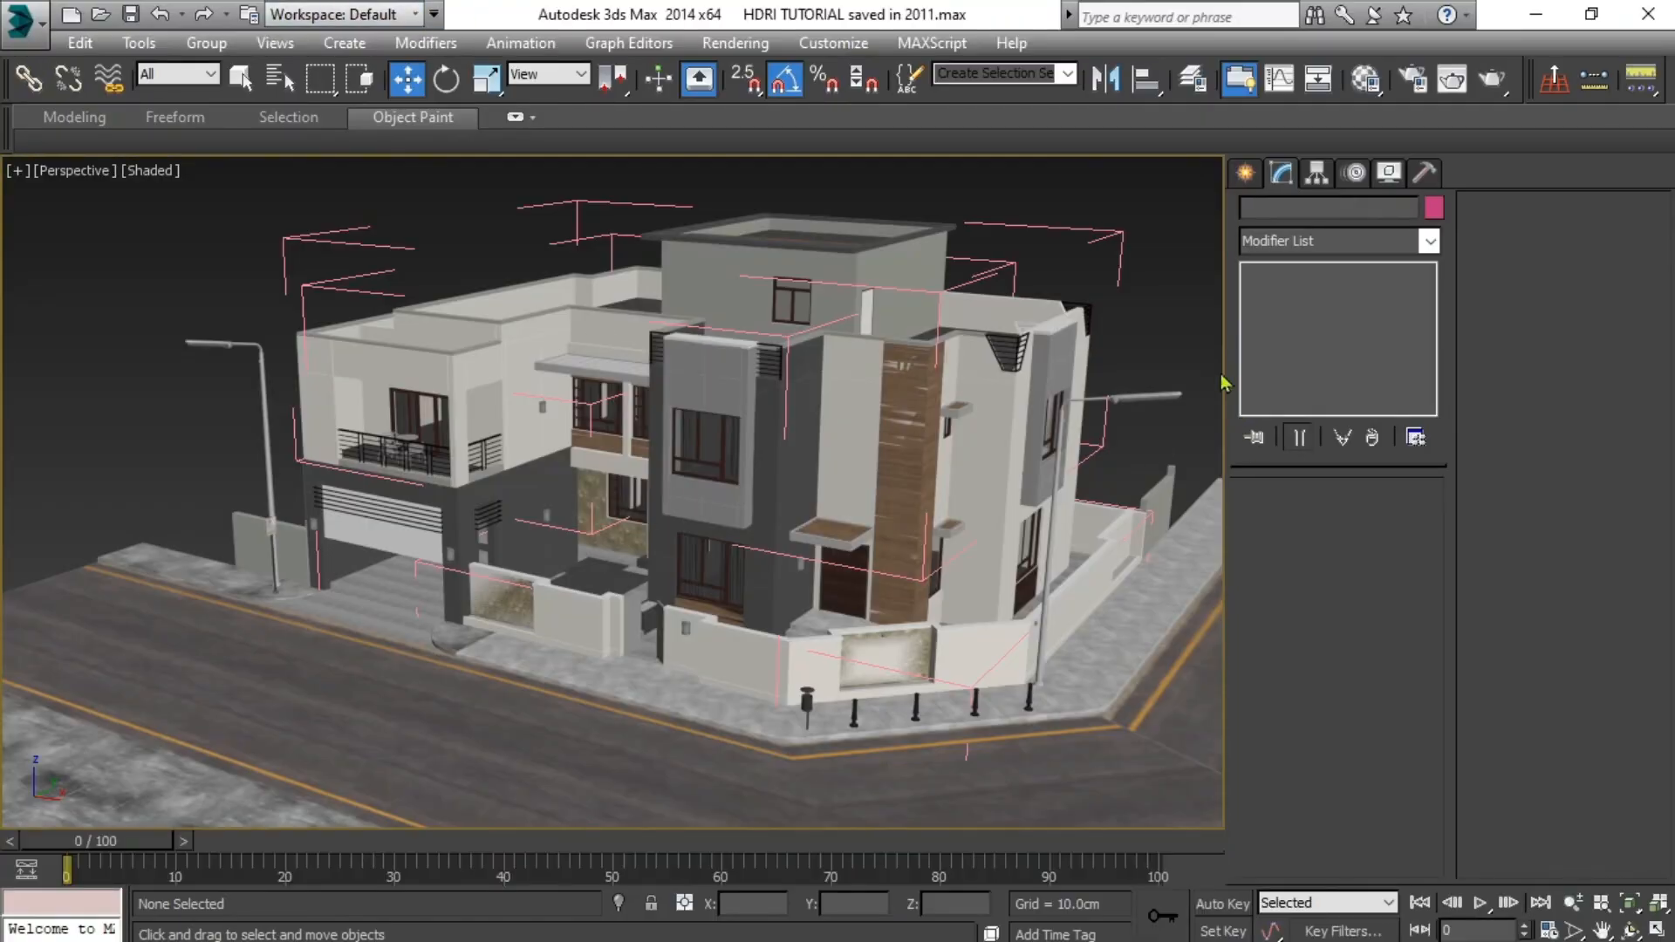
pyautogui.rightClick(793, 141)
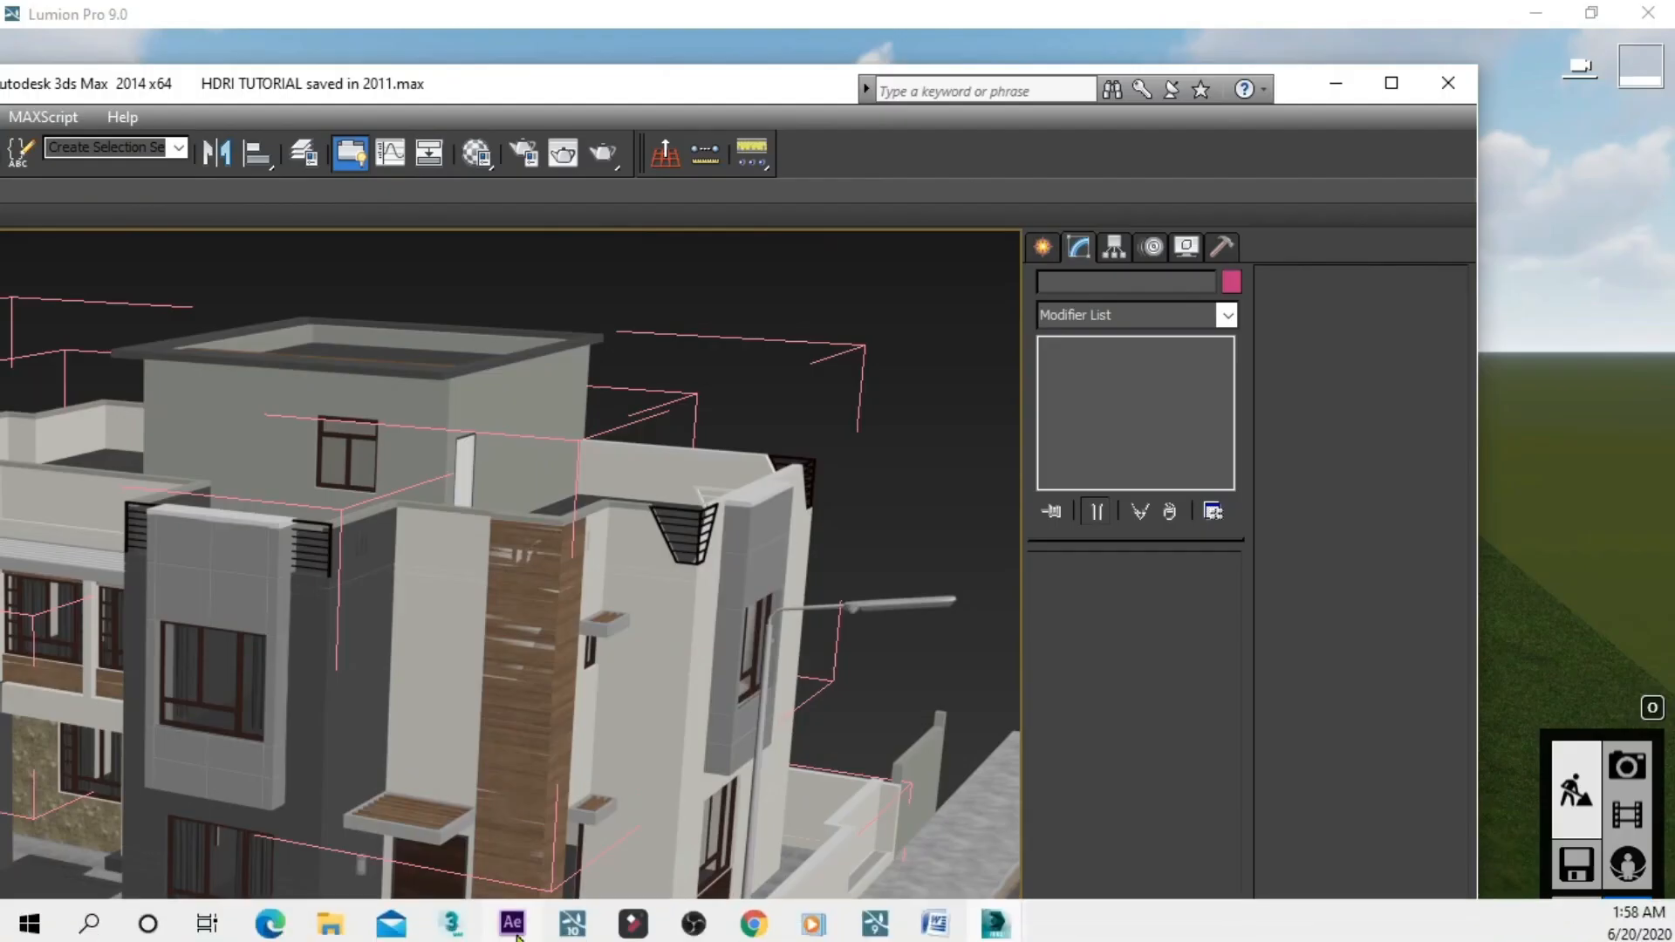
# Step: Load the V-RayMtl Converter 3.98 script from File Explorer into 3ds Max and install it, uninstalling the existing version first
pyautogui.click(331, 924)
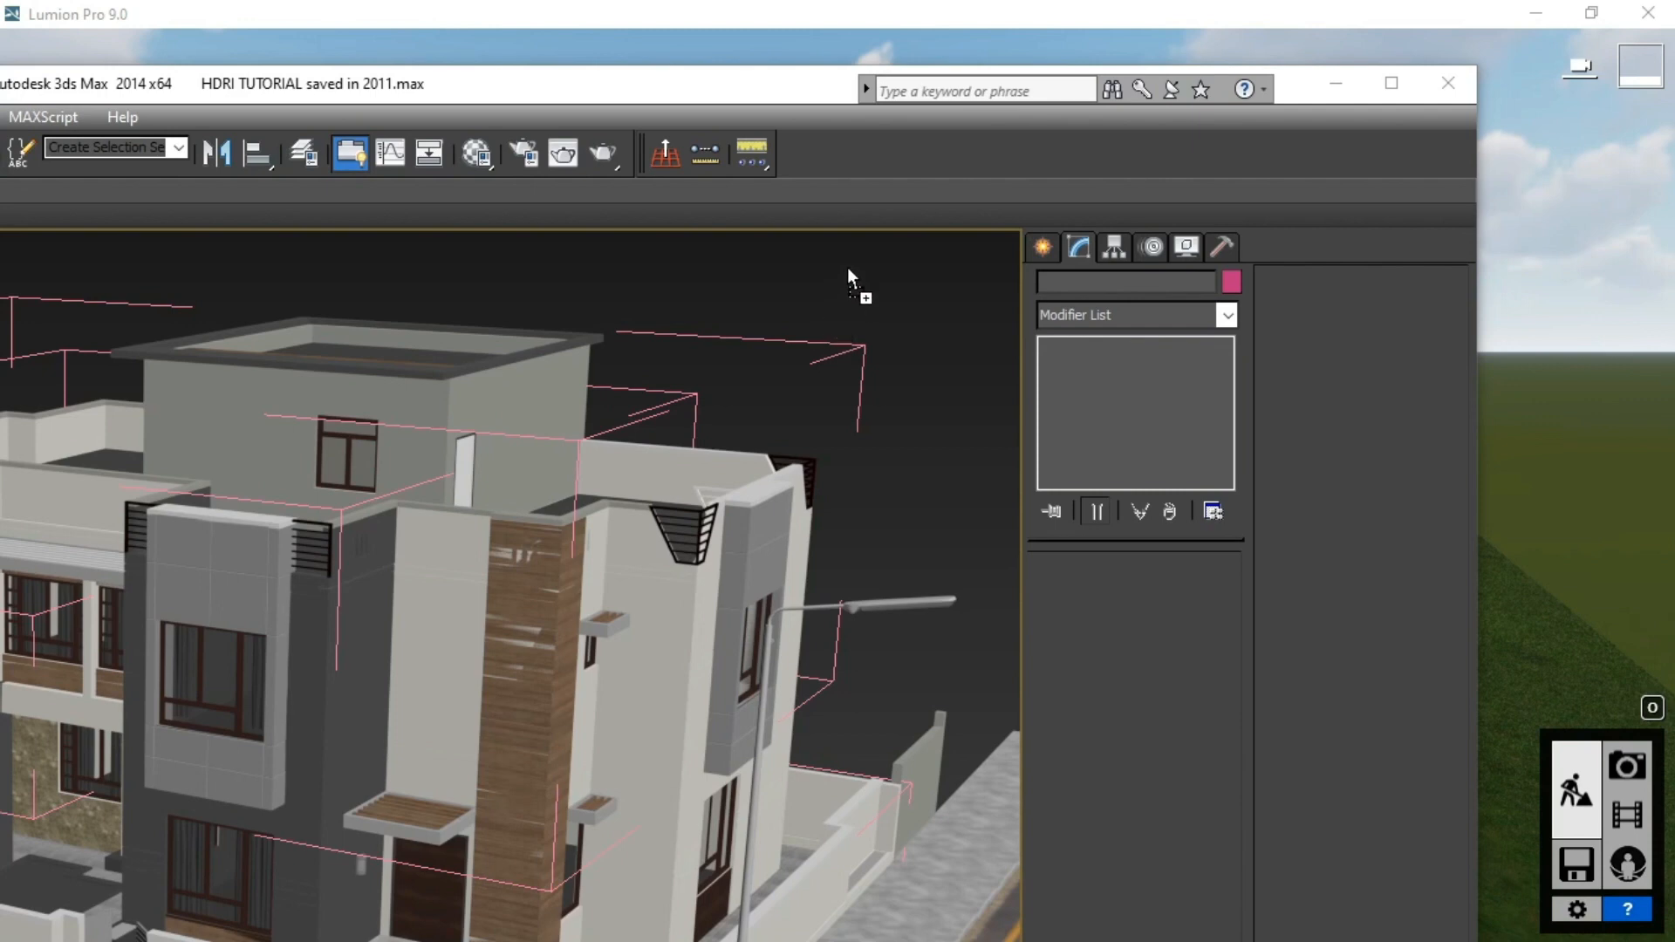
pyautogui.moveTo(846, 281); pyautogui.dragTo(848, 290)
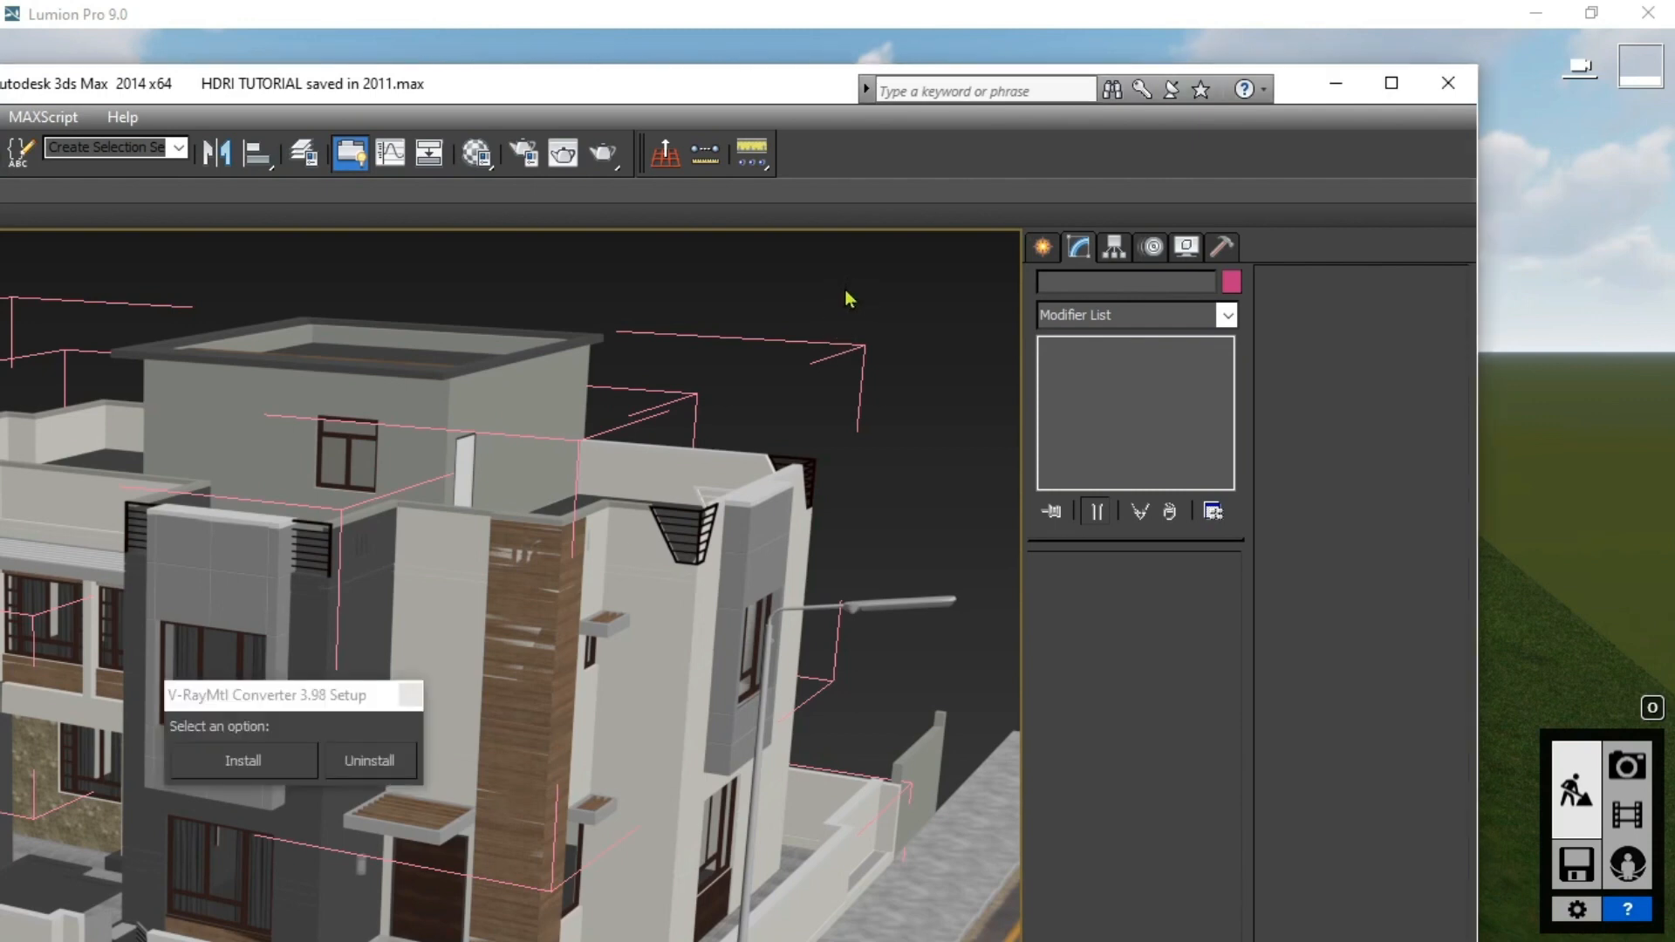
pyautogui.moveTo(270, 696); pyautogui.dragTo(825, 273)
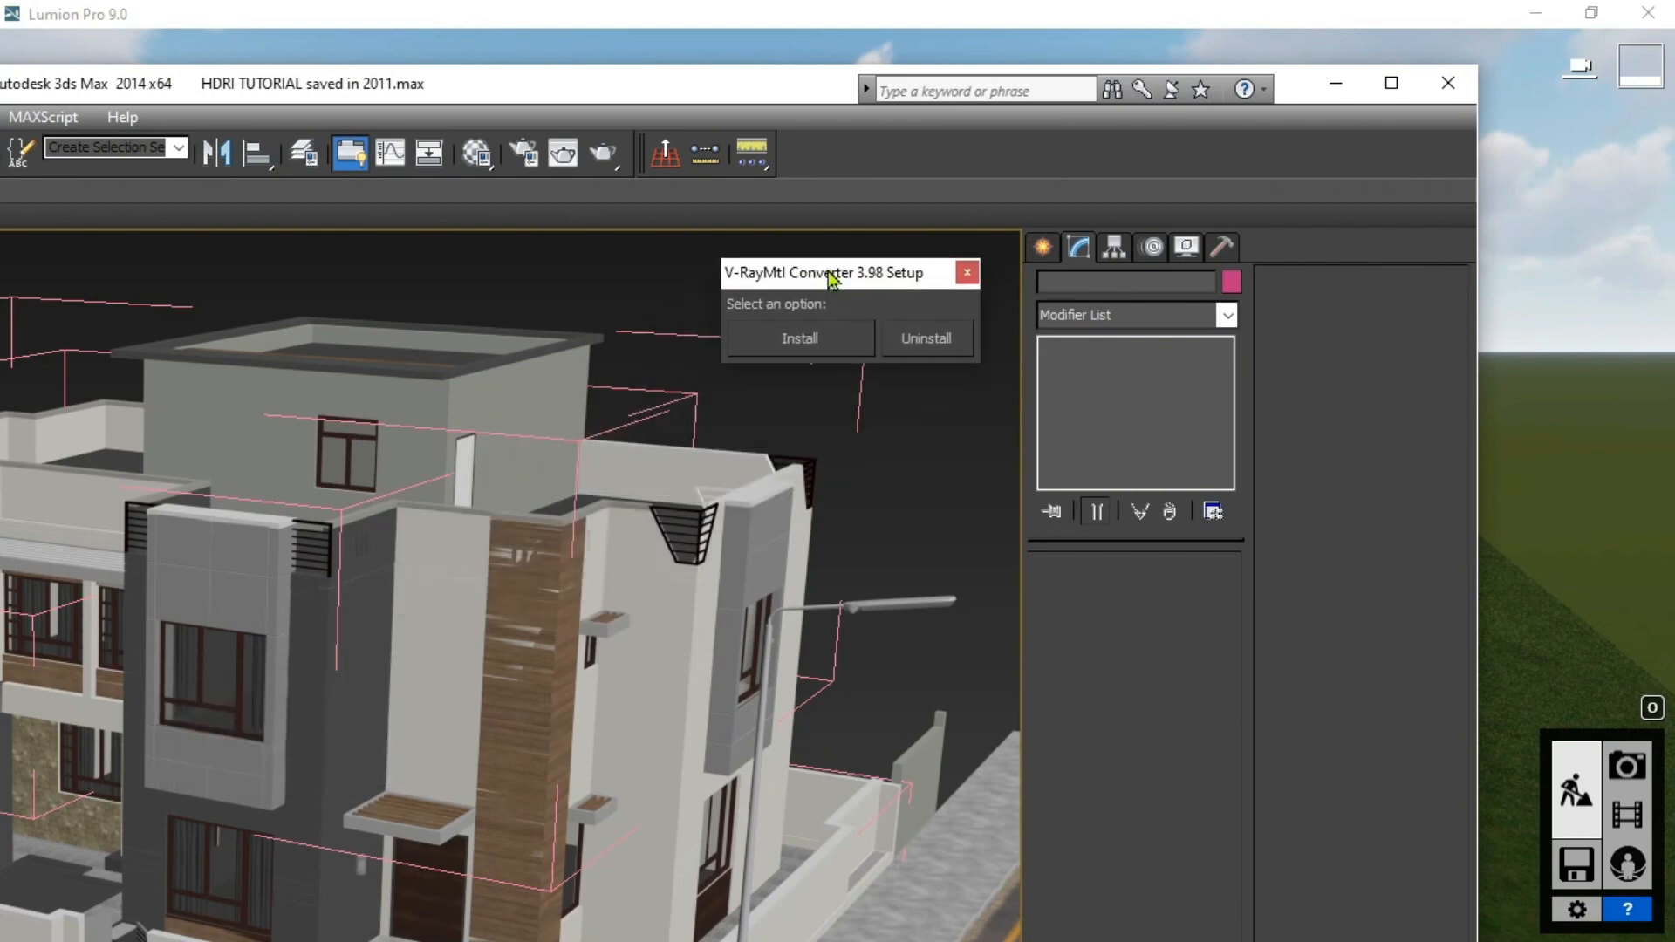
pyautogui.click(852, 339)
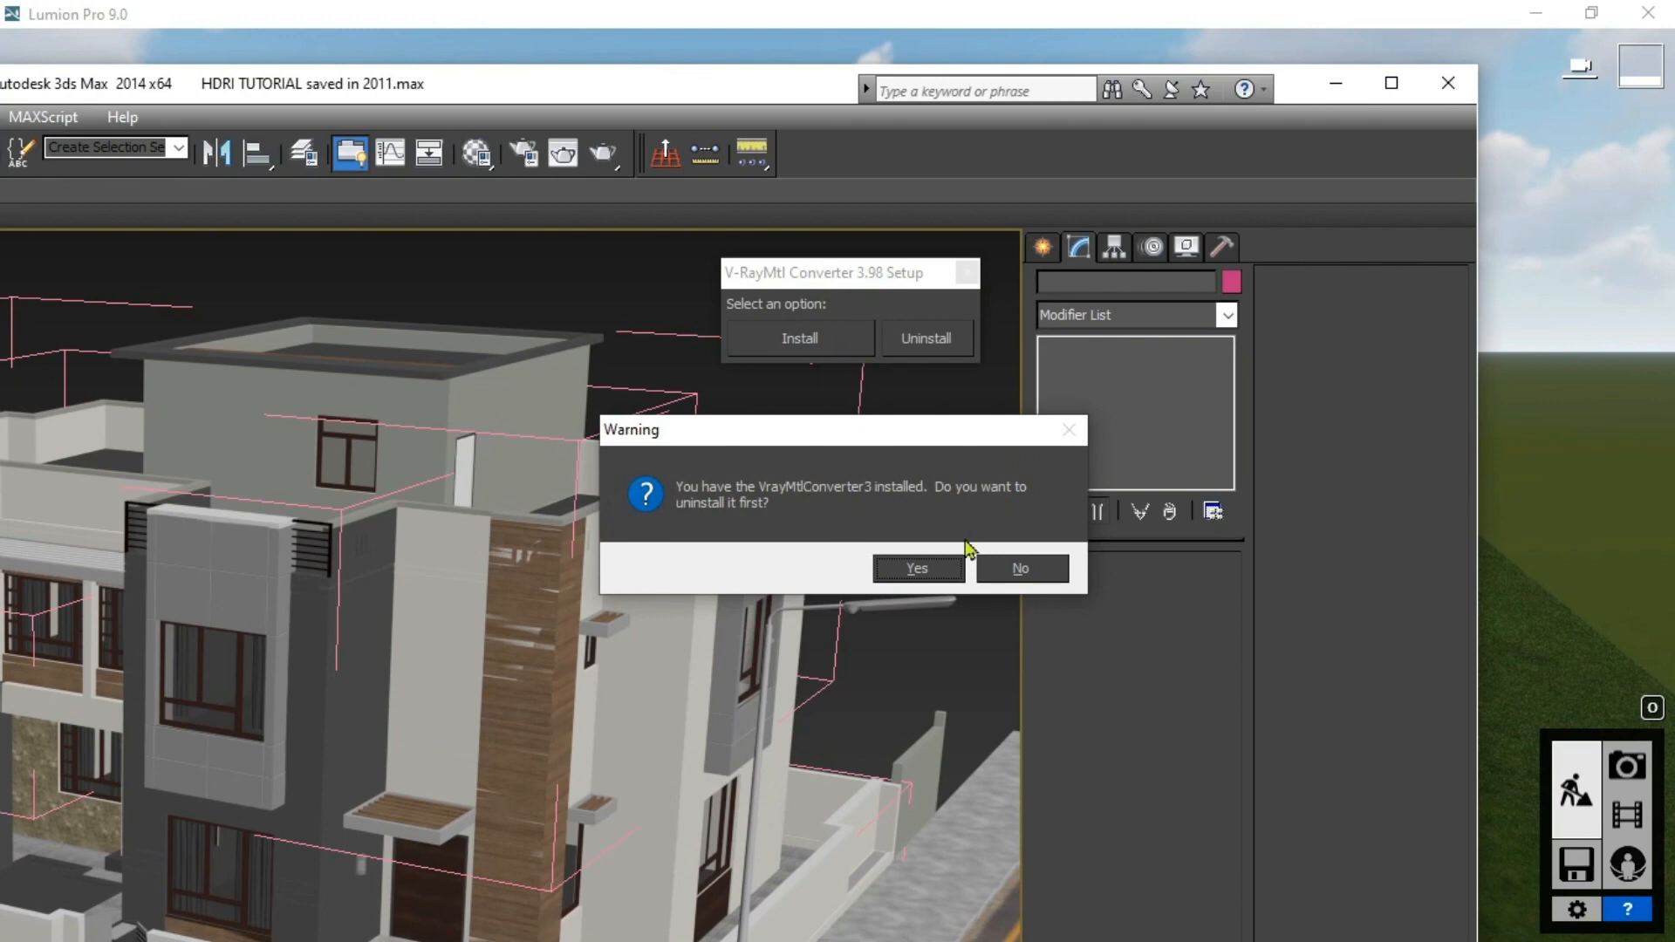
pyautogui.click(916, 568)
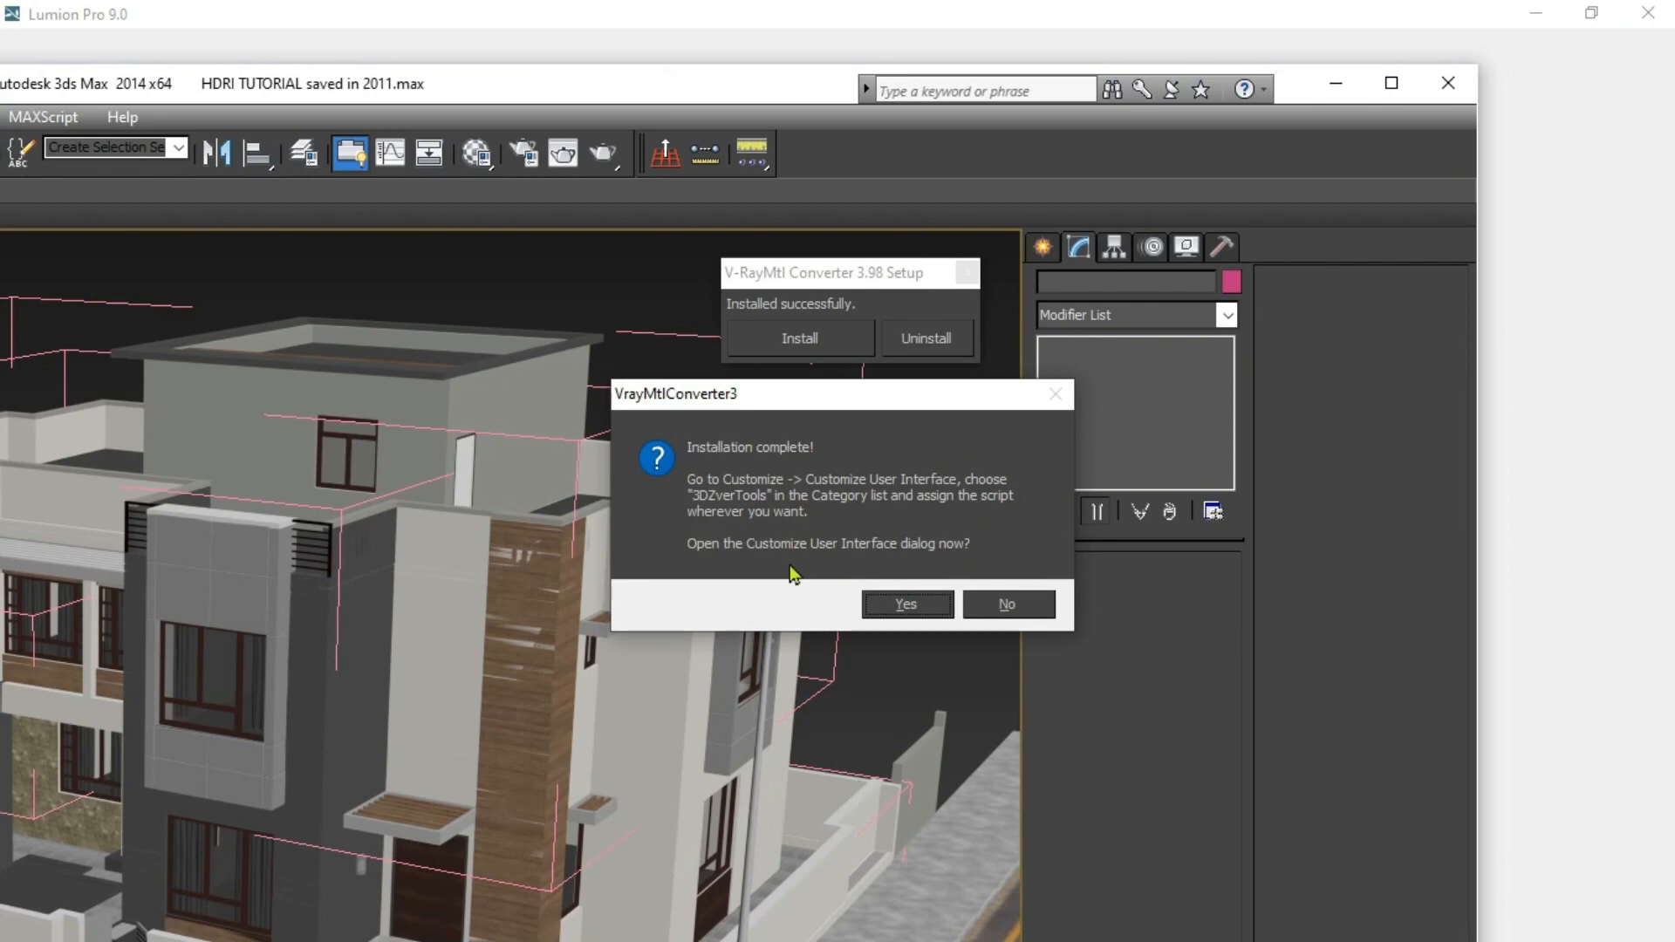
# Step: Open interface customization for the installed converter and create a new toolbar named "vray matl"
pyautogui.click(905, 611)
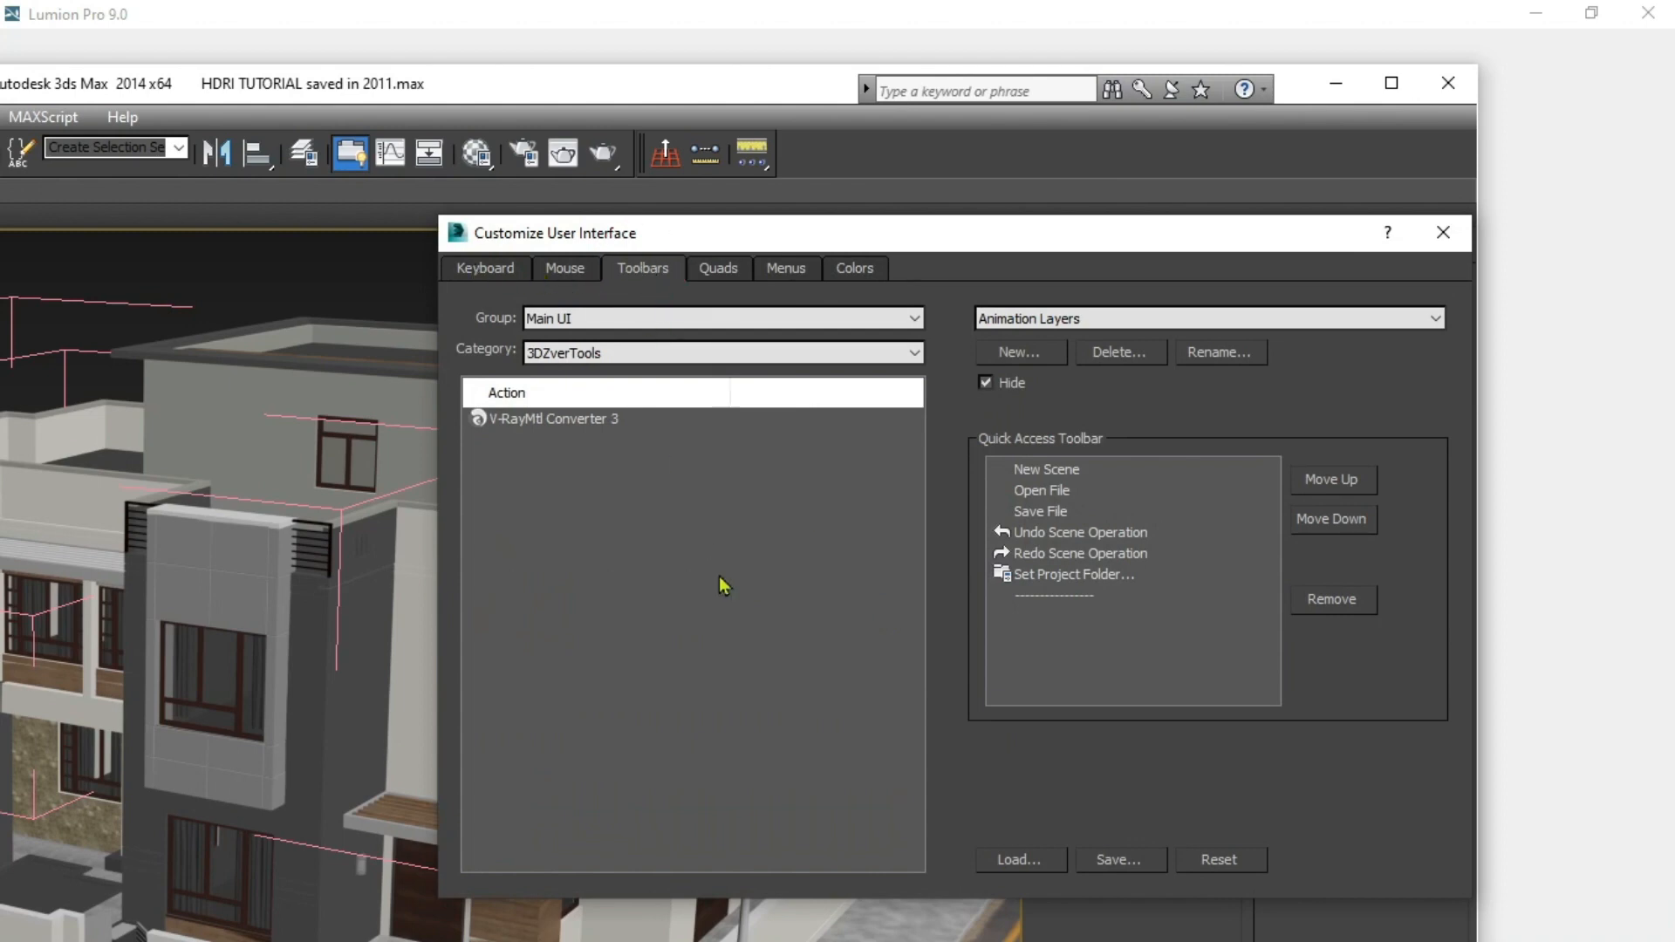
pyautogui.click(540, 428)
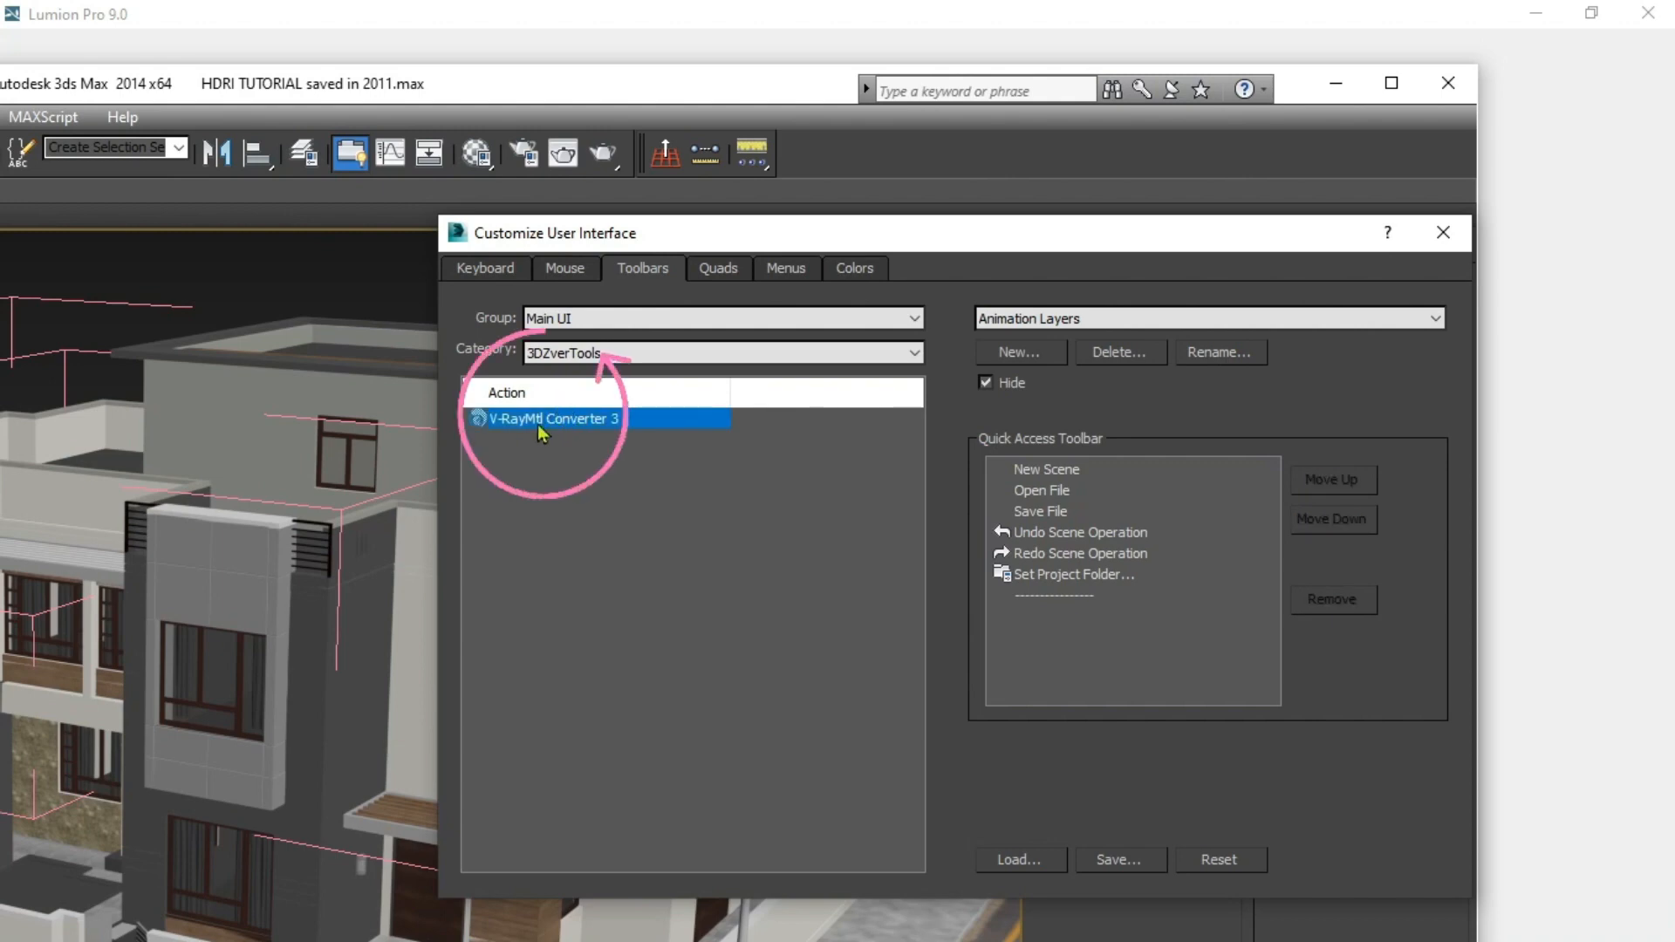
pyautogui.click(1184, 322)
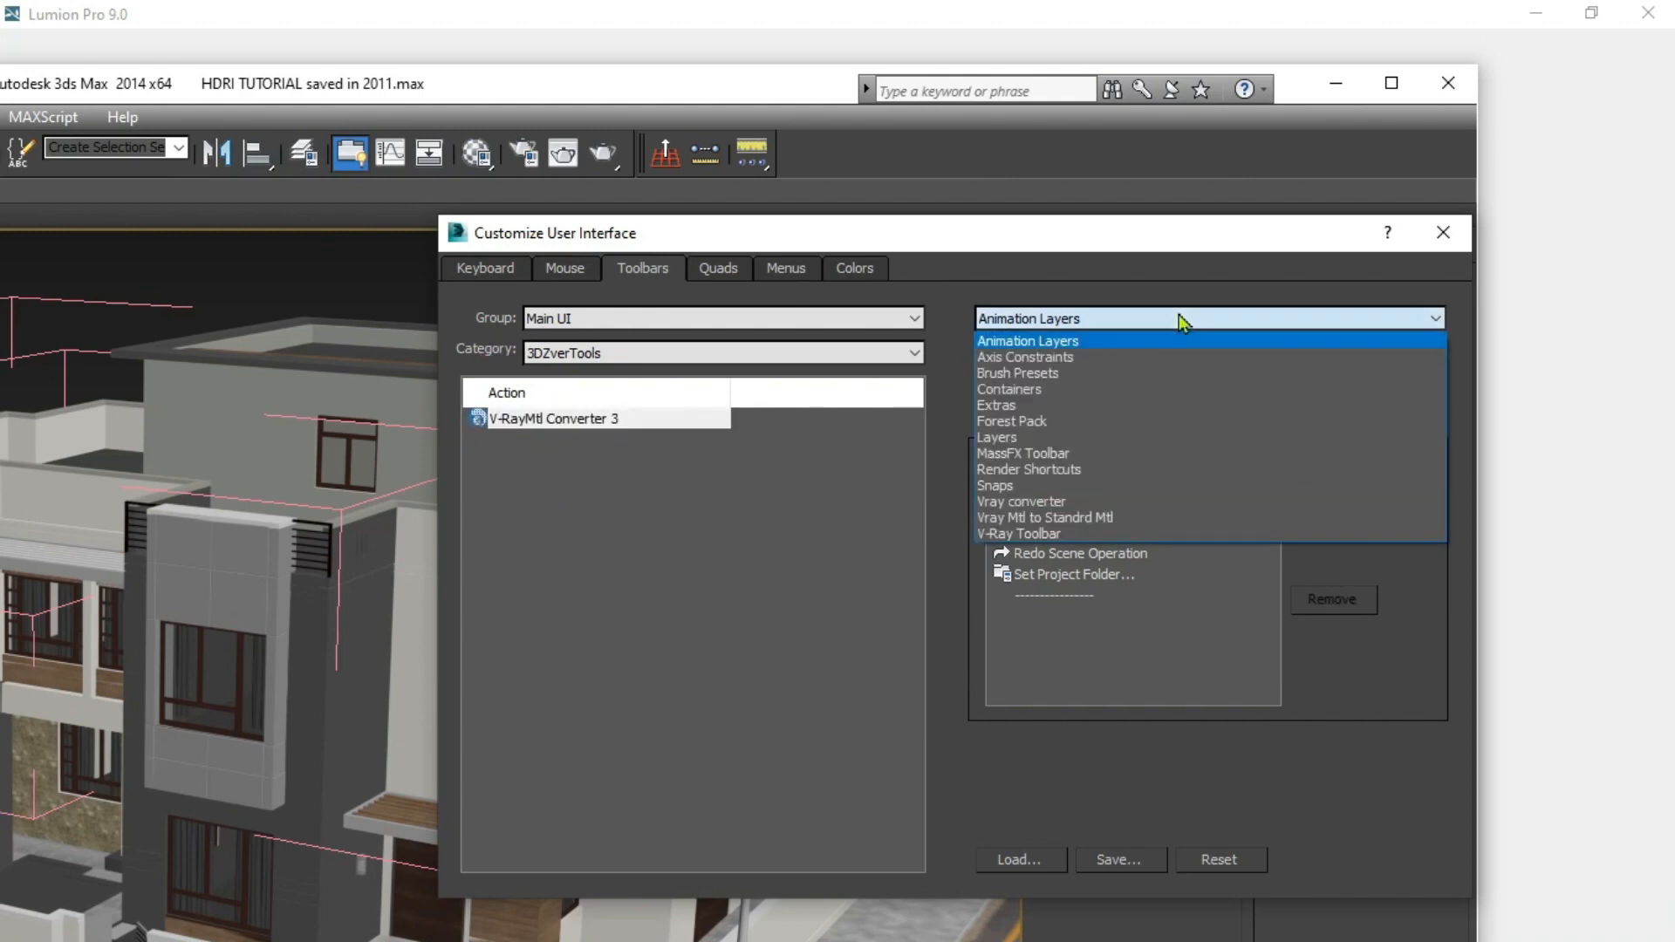
pyautogui.click(1160, 341)
pyautogui.click(1012, 357)
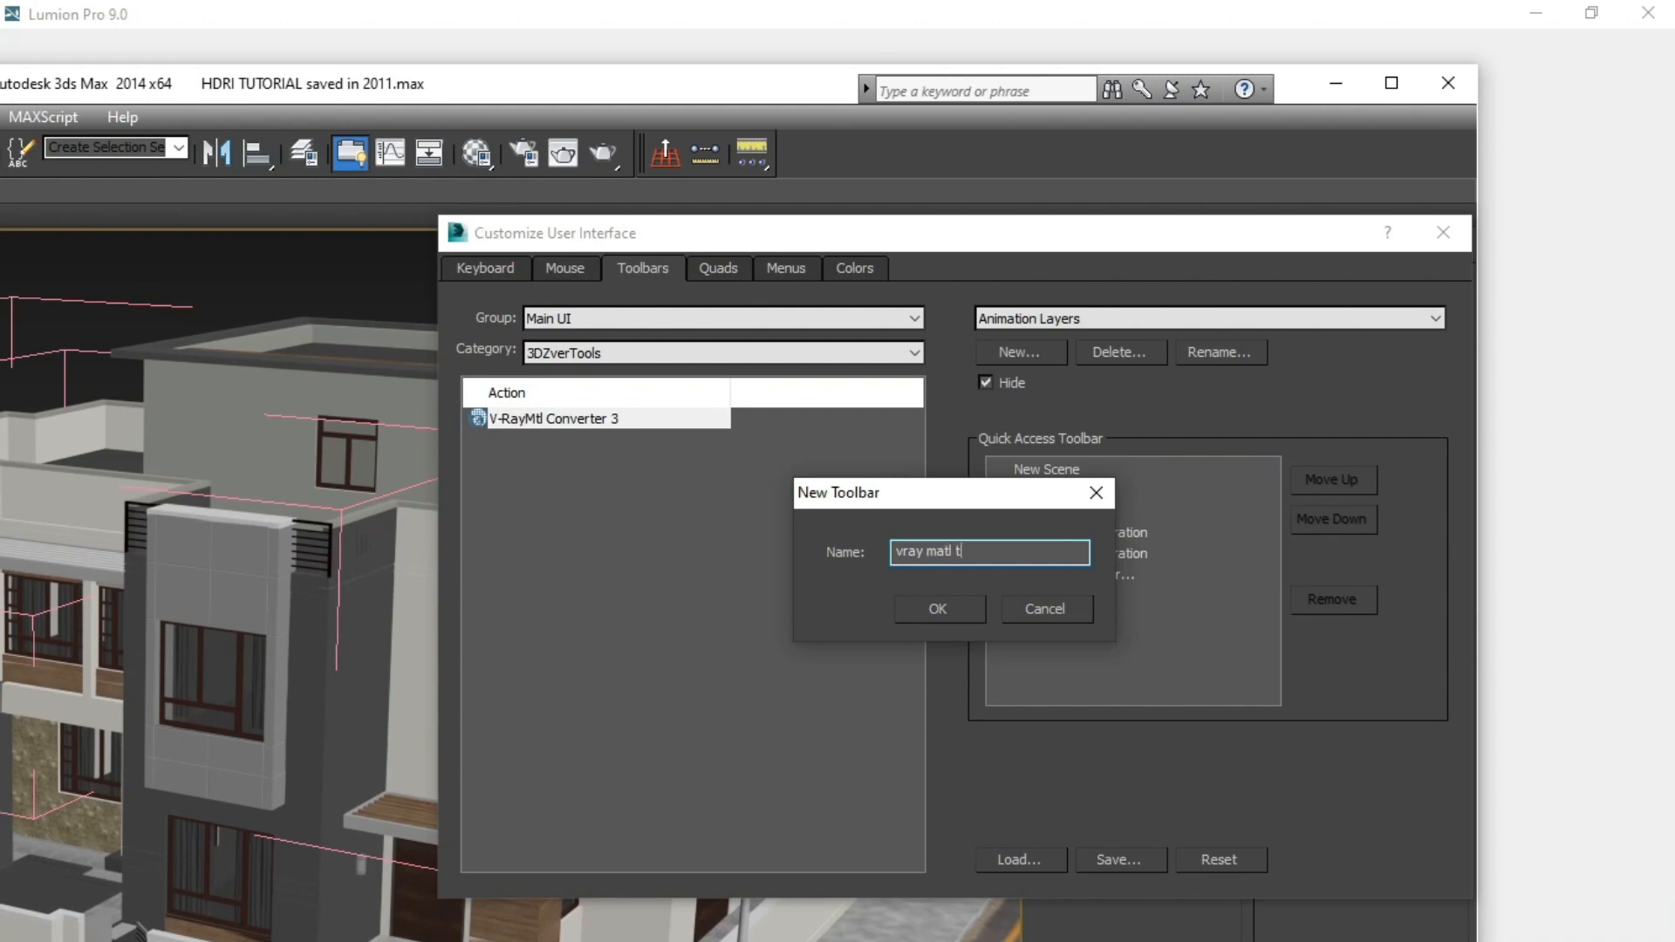
pyautogui.press('BackSpace')
pyautogui.click(937, 609)
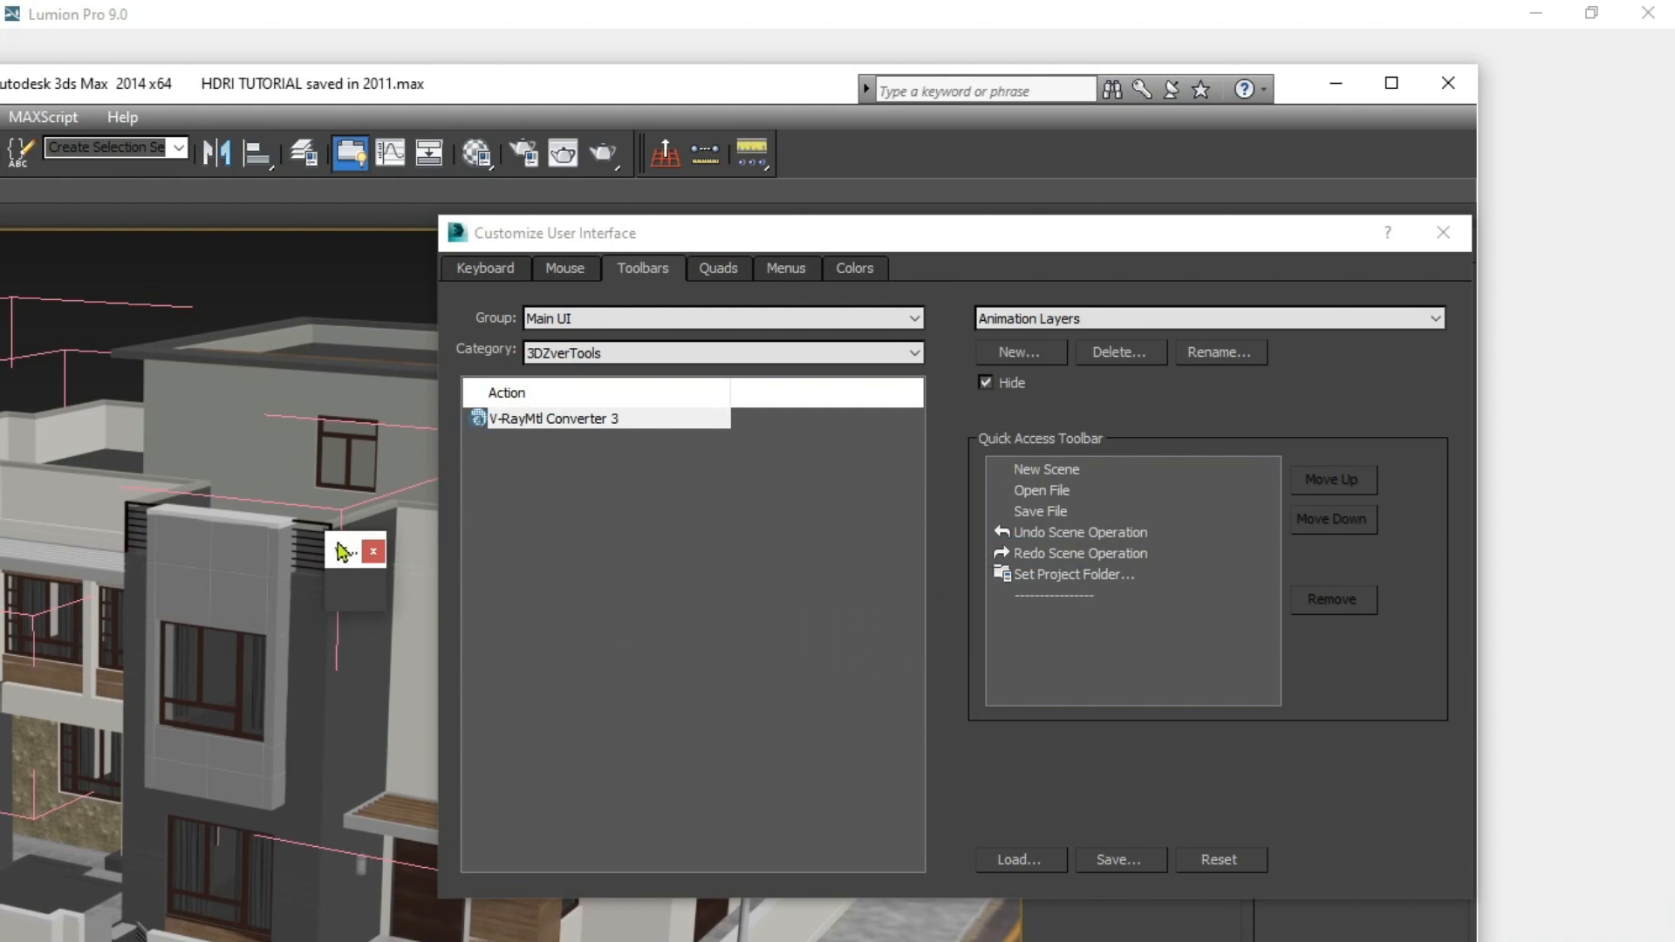
# Step: Add the V-RayMtl Converter 3 action from the 3DZverTools category to the new toolbar and finish customizing the interface
pyautogui.moveTo(342, 551); pyautogui.dragTo(345, 458)
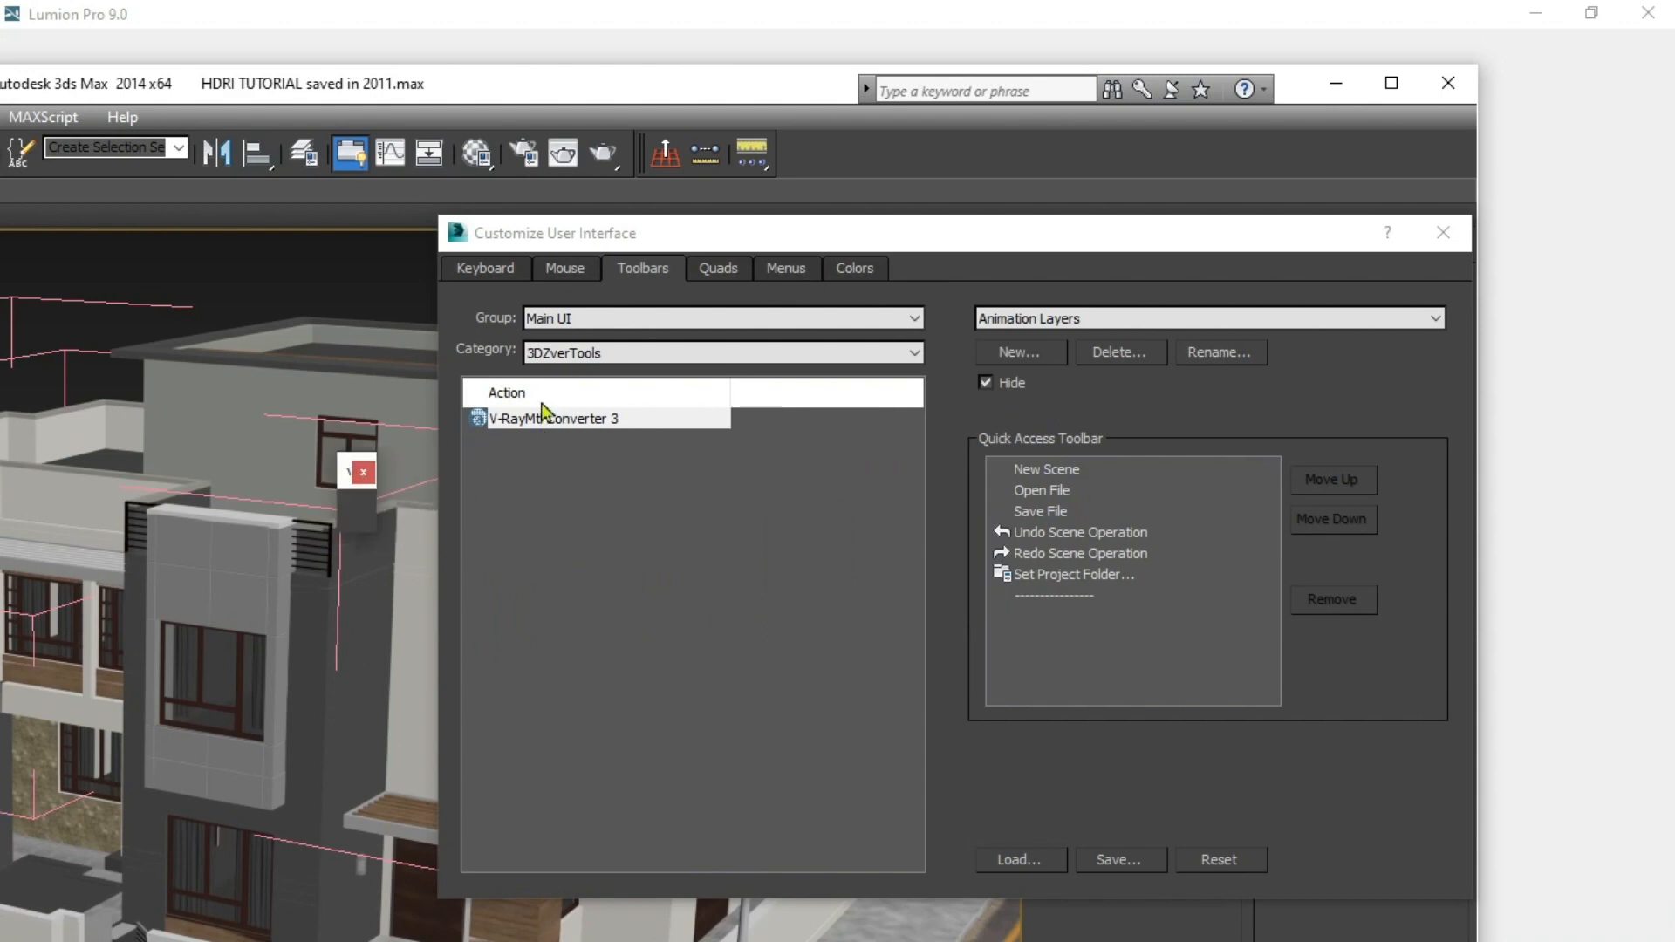
pyautogui.moveTo(556, 425); pyautogui.dragTo(358, 522)
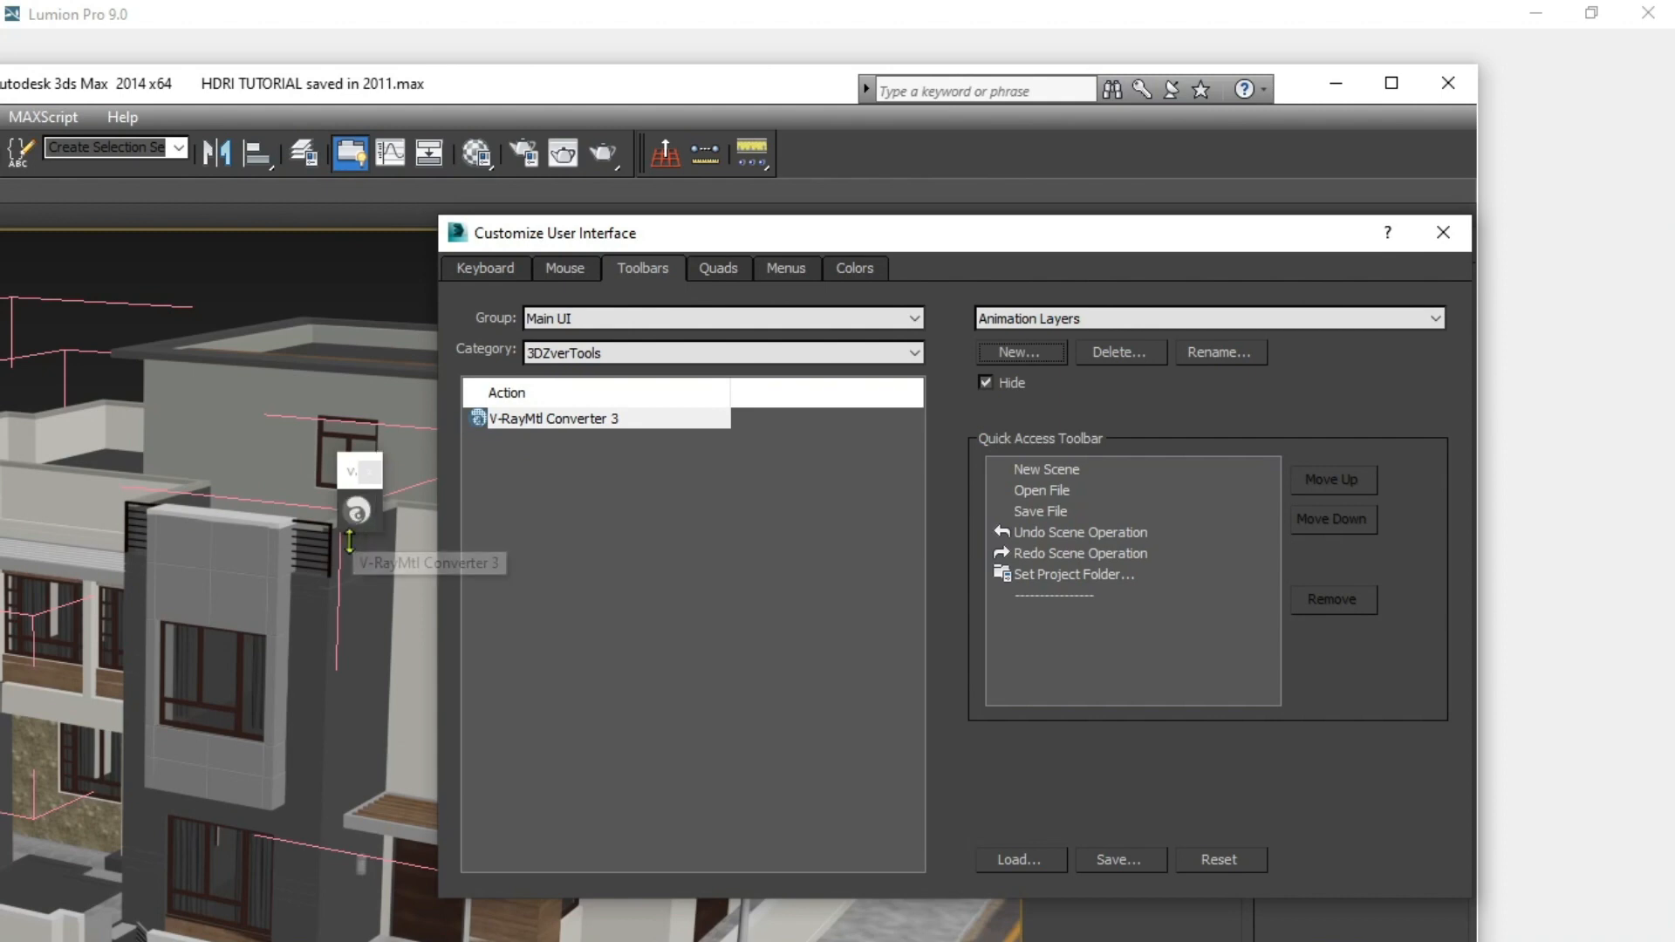
pyautogui.click(1461, 233)
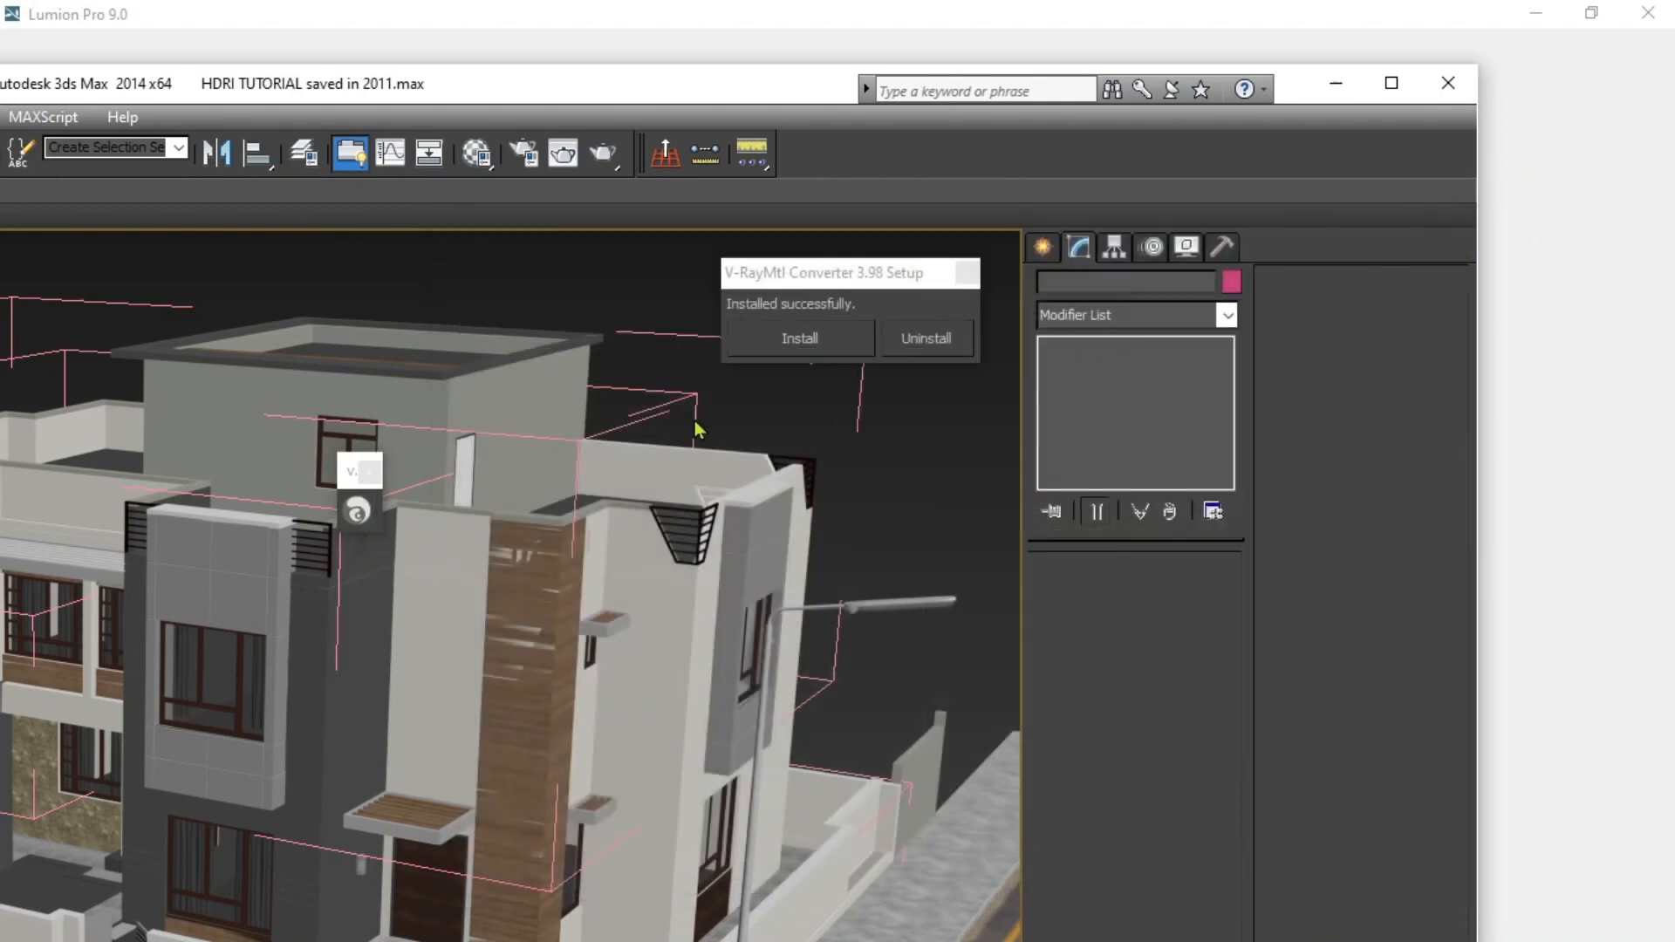
# Step: Dock the new converter toolbar under the ribbon and launch V-RayMtl Converter 3
pyautogui.moveTo(347, 476); pyautogui.dragTo(834, 155)
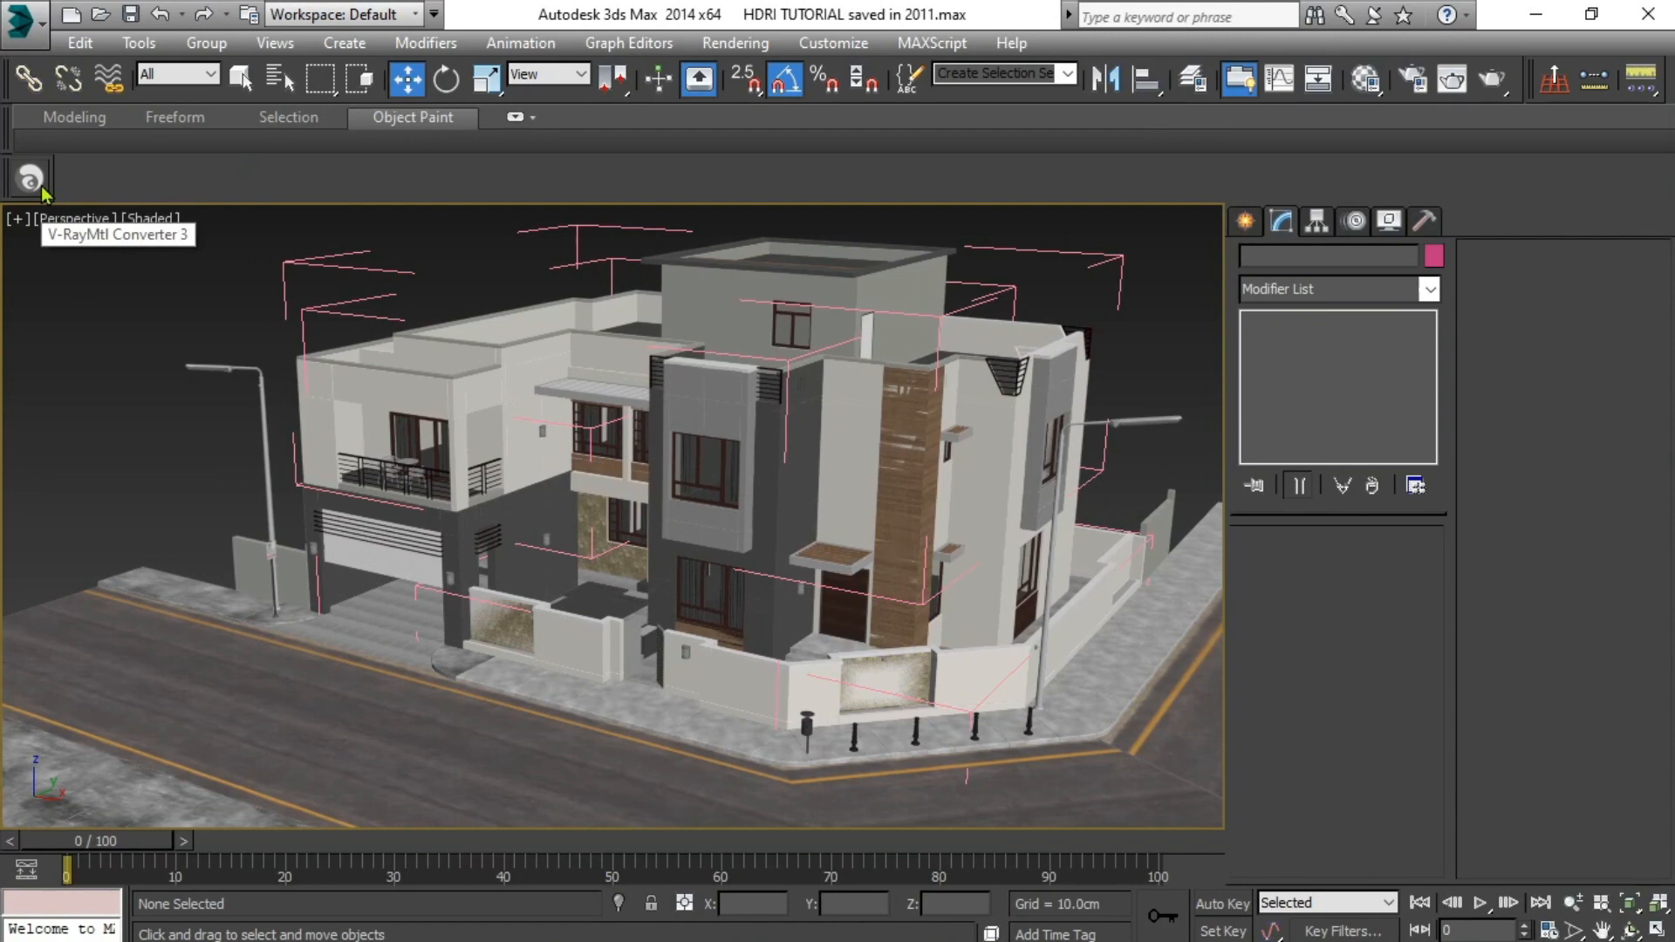
pyautogui.click(42, 185)
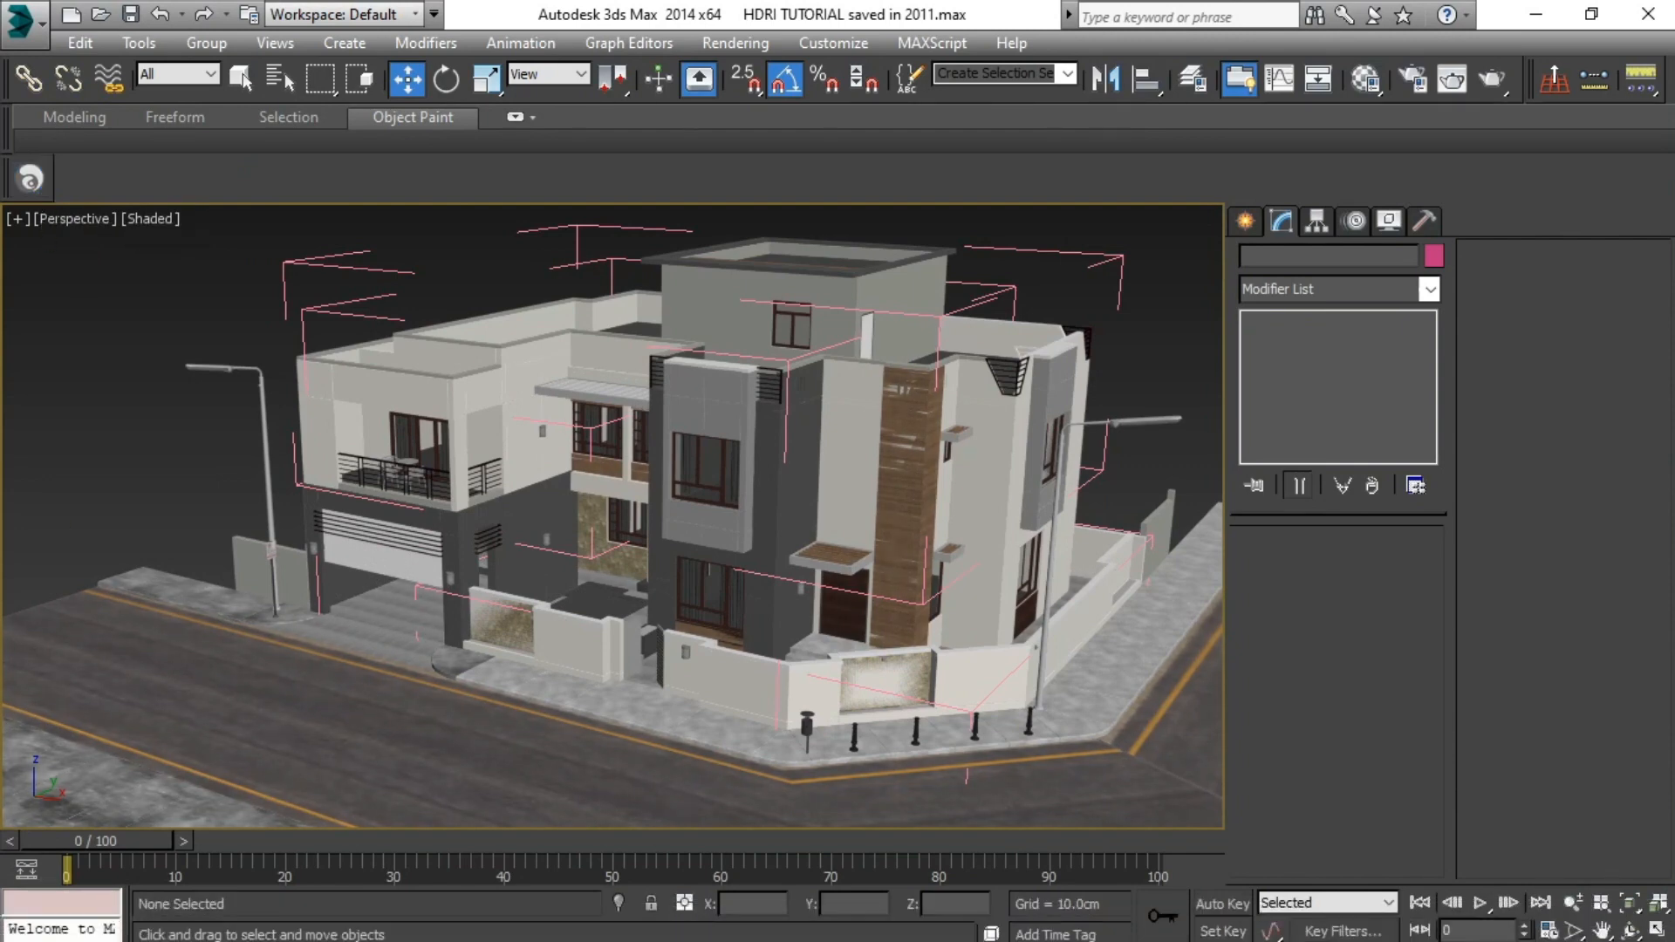
# Step: Set the converter's direction to V-Ray Materials → Standard Materials, with all scene materials chosen for conversion
pyautogui.moveTo(524, 18); pyautogui.dragTo(1189, 72)
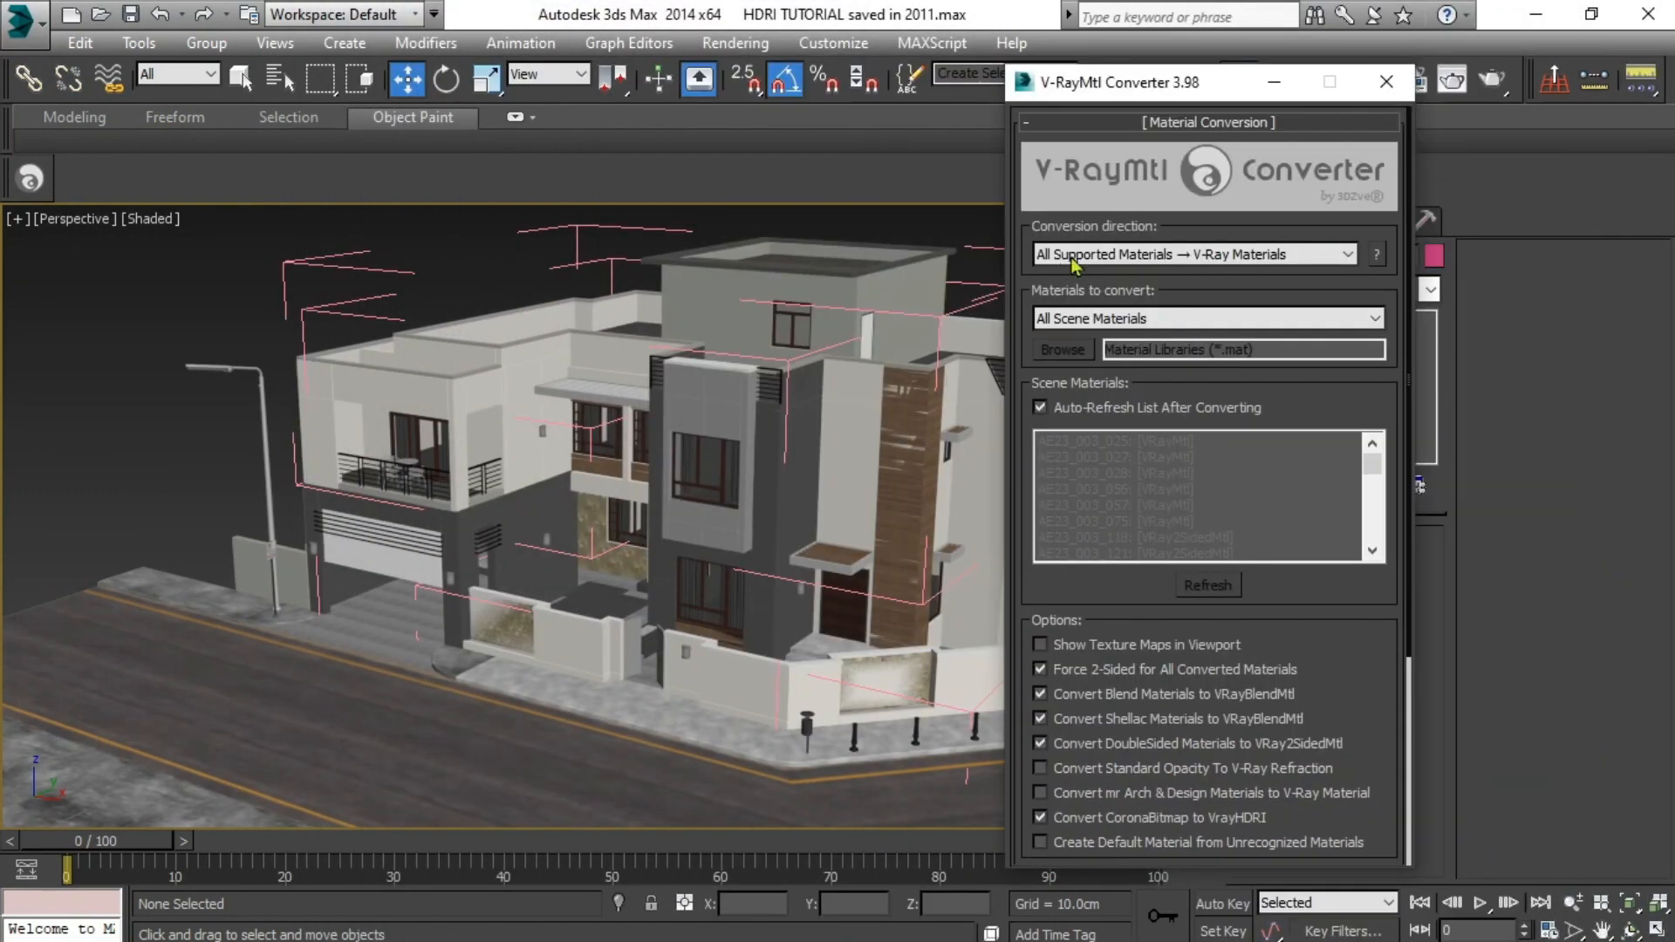
pyautogui.click(1069, 319)
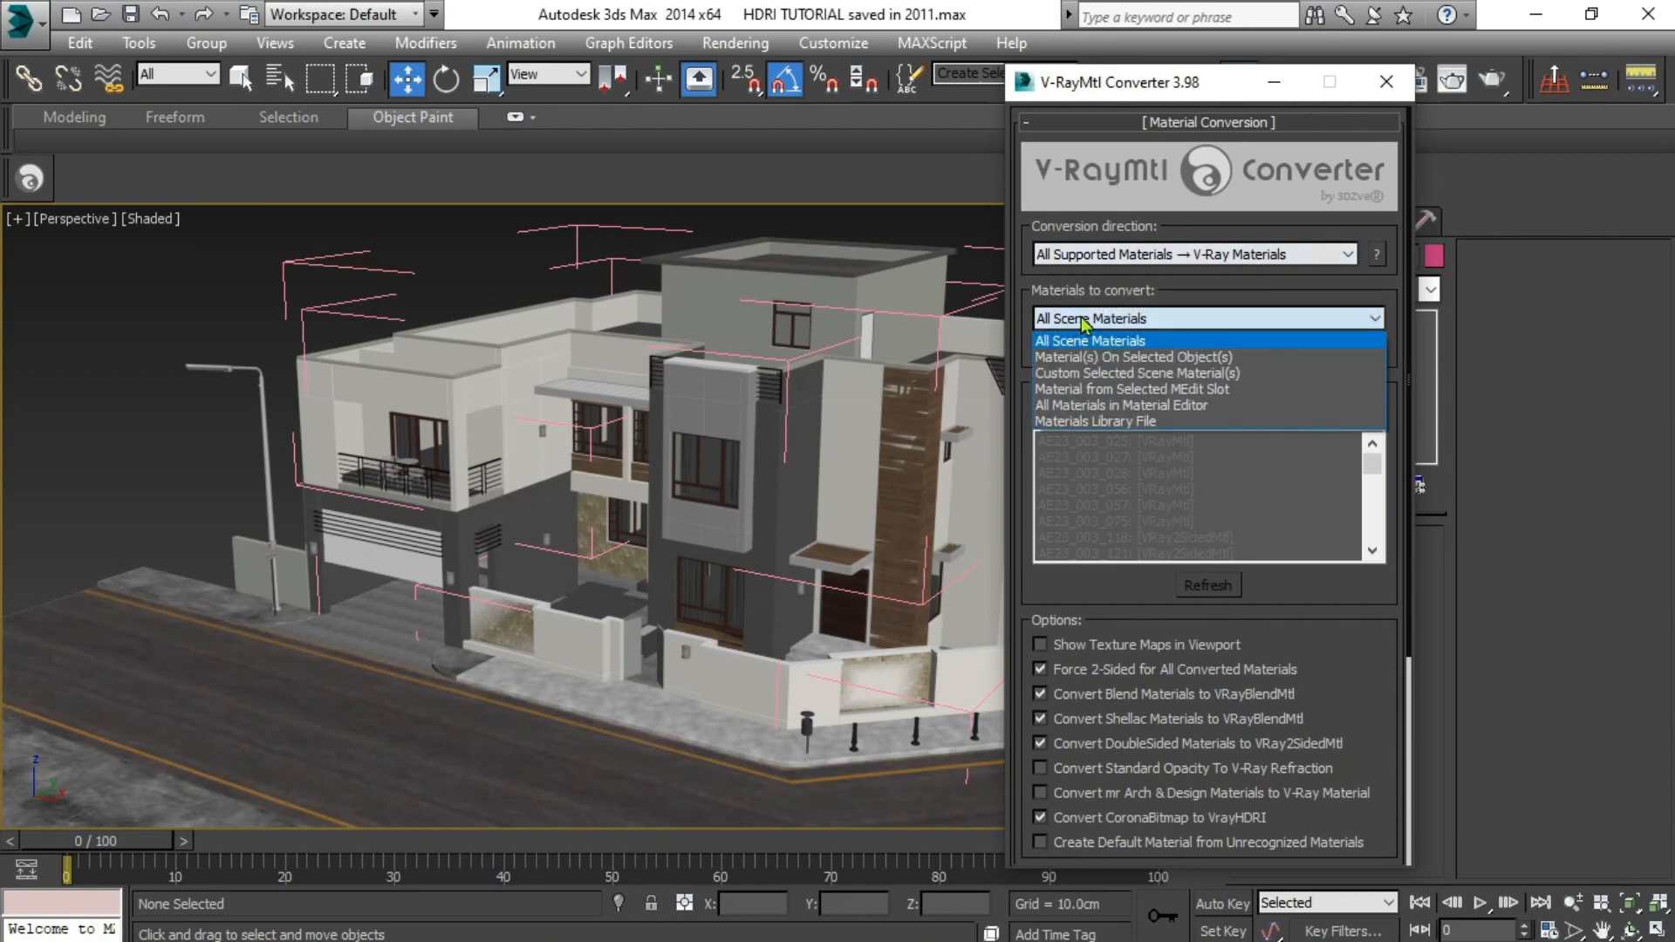
pyautogui.click(1084, 324)
pyautogui.click(1097, 255)
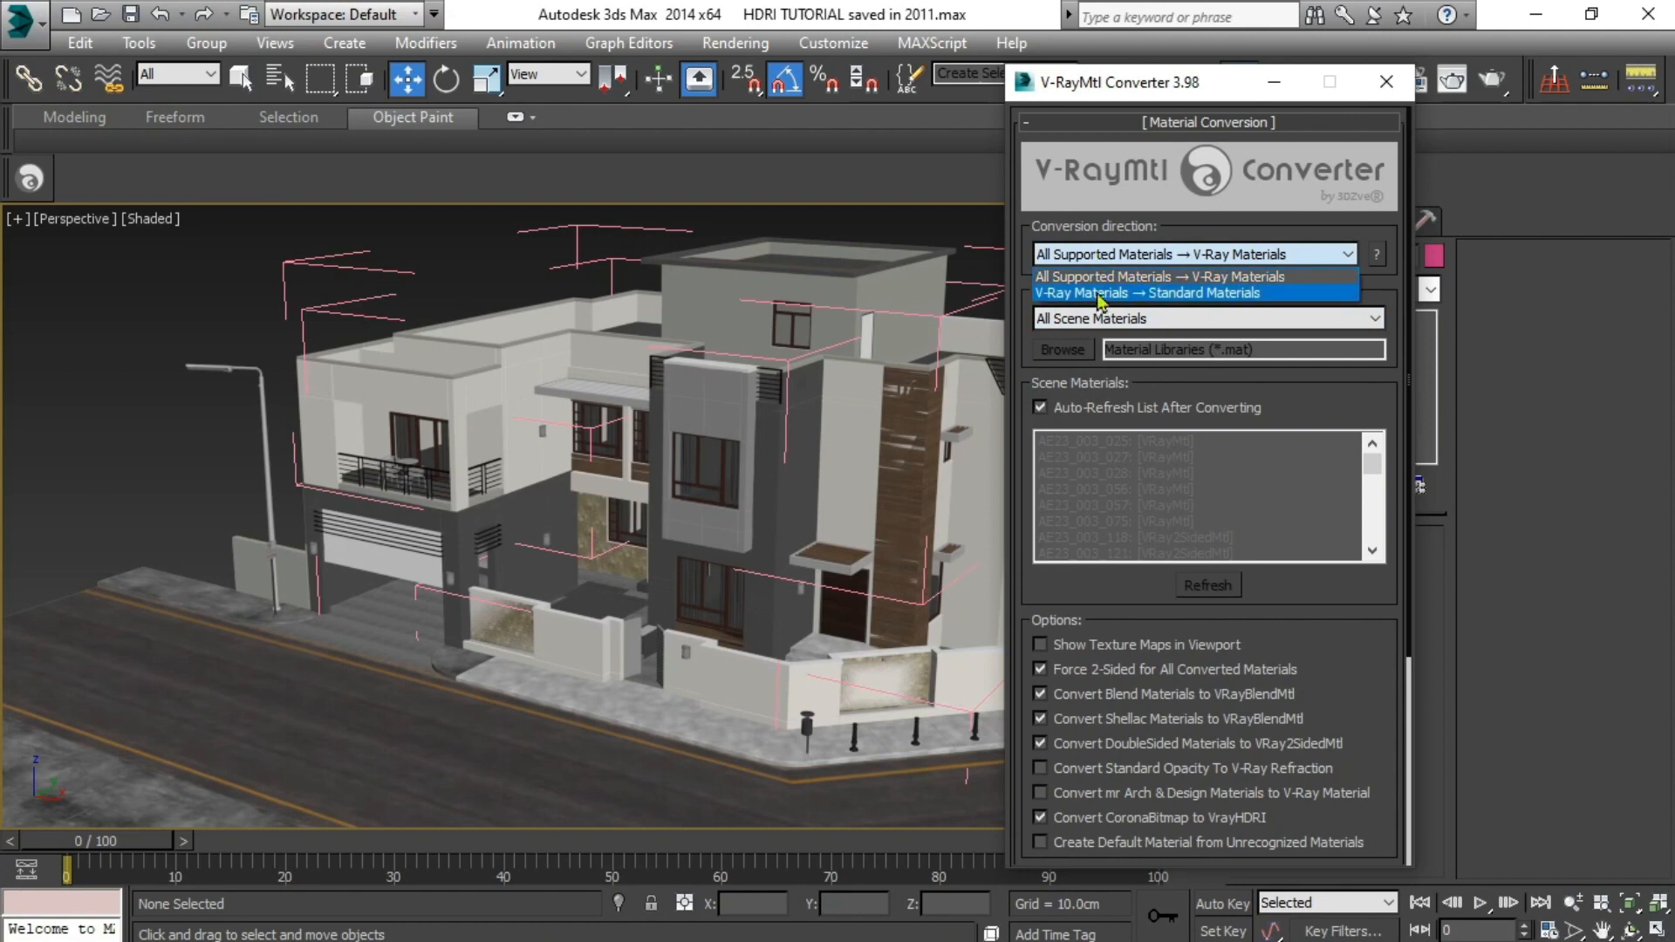
pyautogui.click(1095, 276)
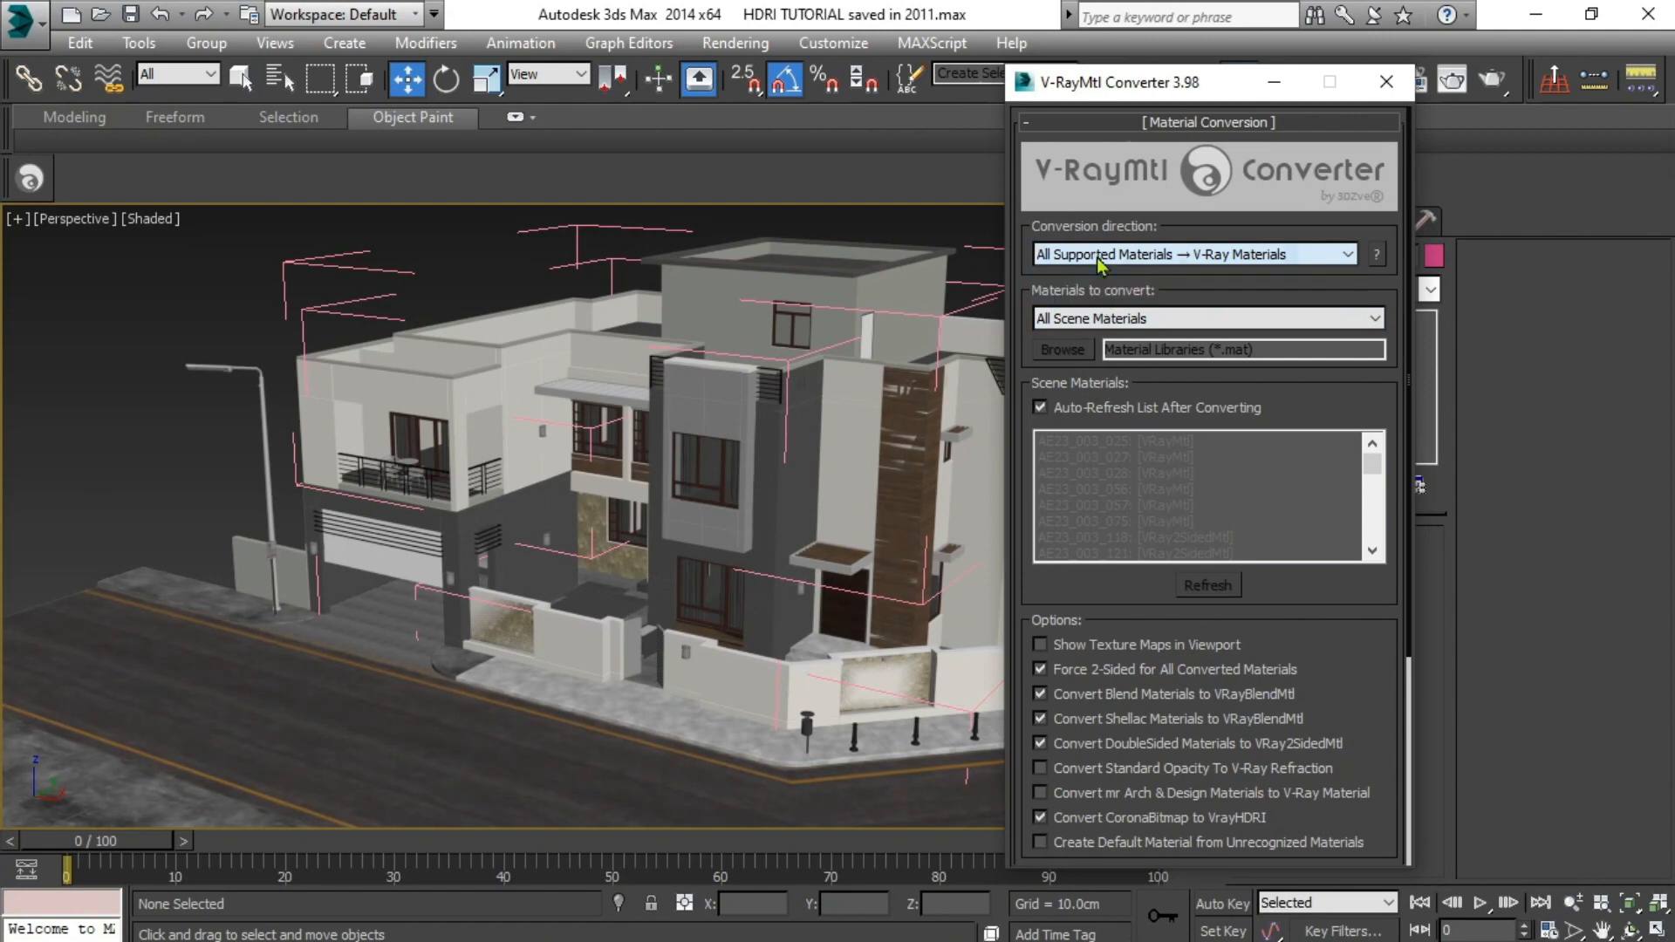
pyautogui.click(1095, 255)
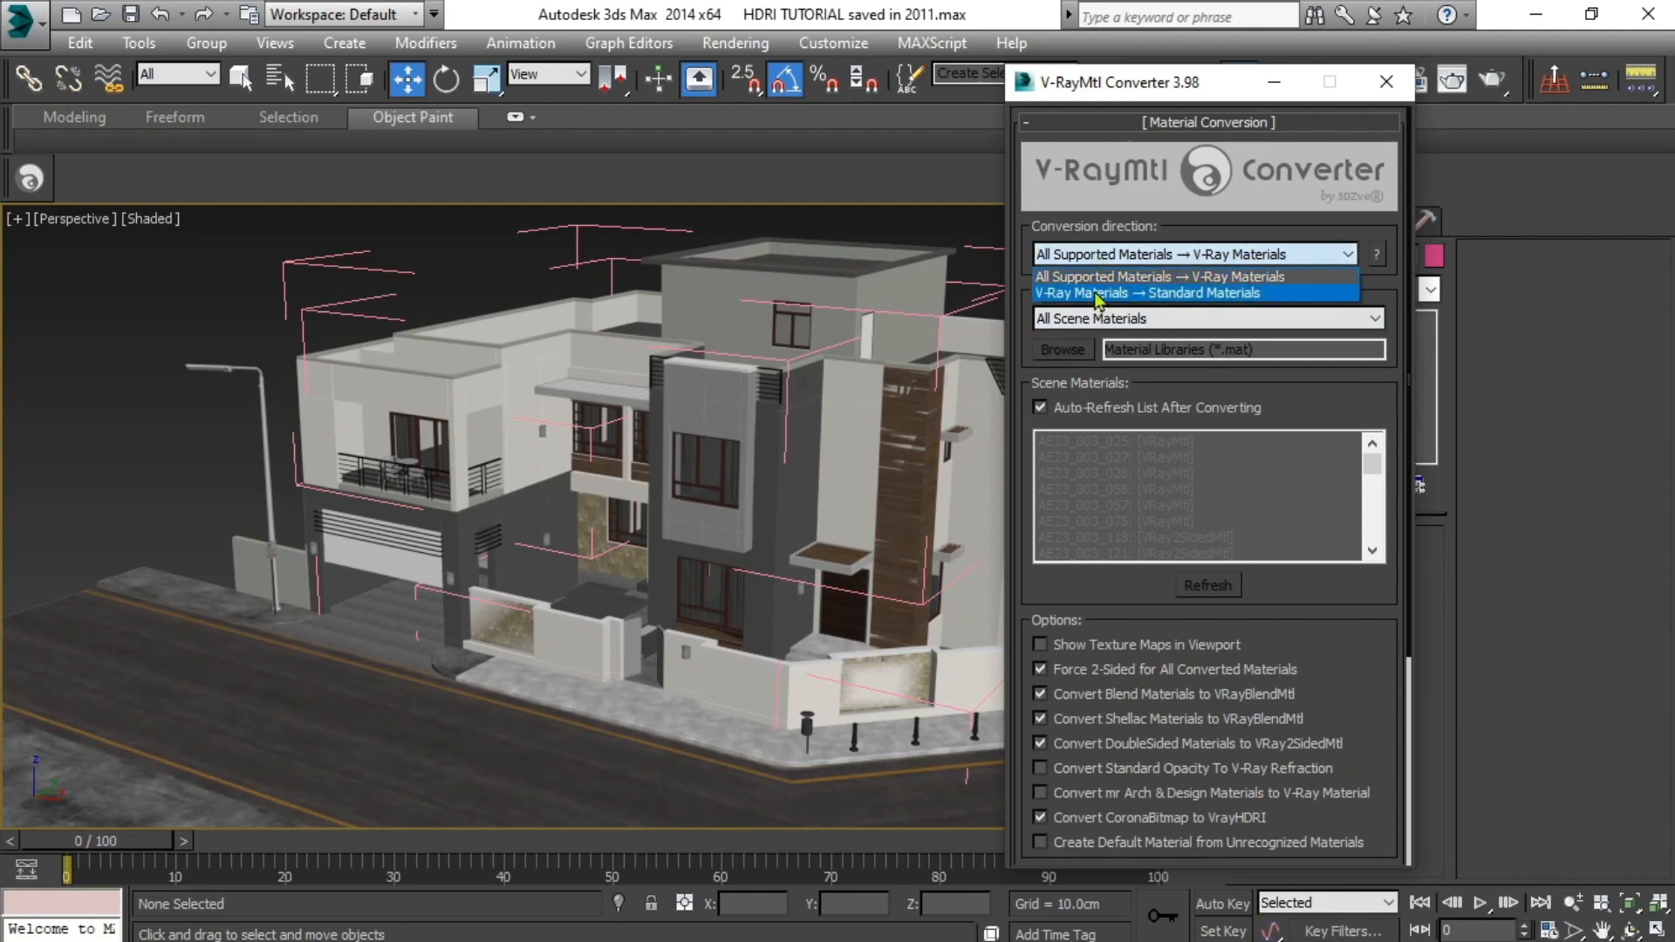
pyautogui.click(1098, 294)
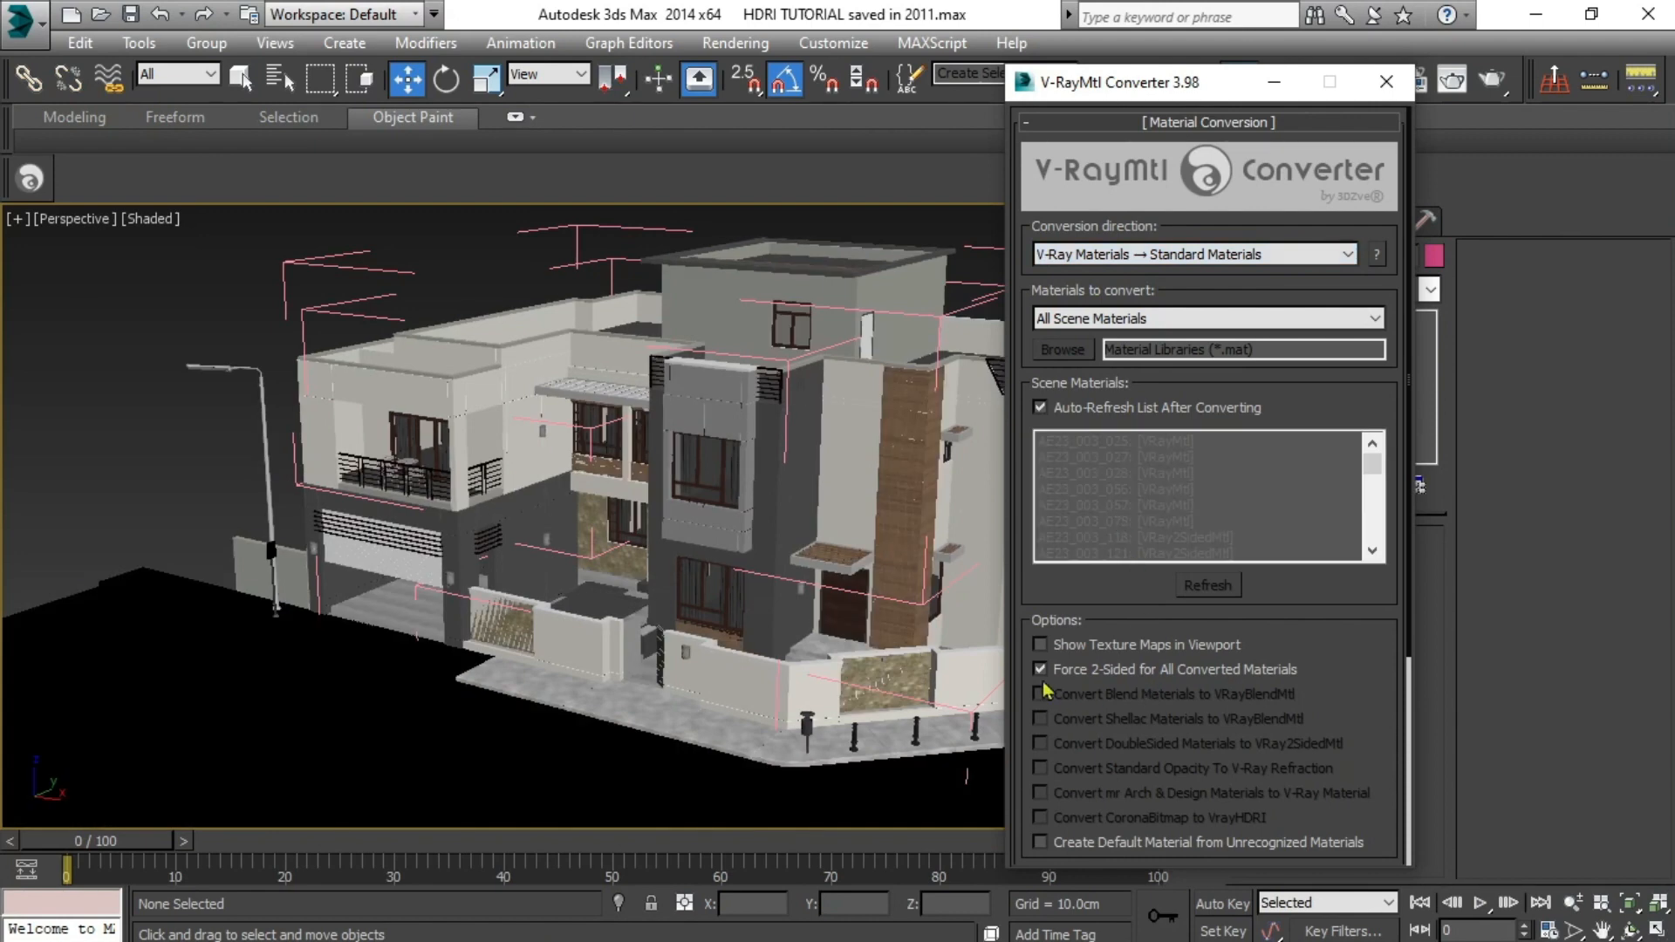
# Step: Enable showing texture maps in the viewport and creating a default material from unrecognized materials in the conversion options
pyautogui.click(1039, 647)
pyautogui.scroll(-4, 1309, 663)
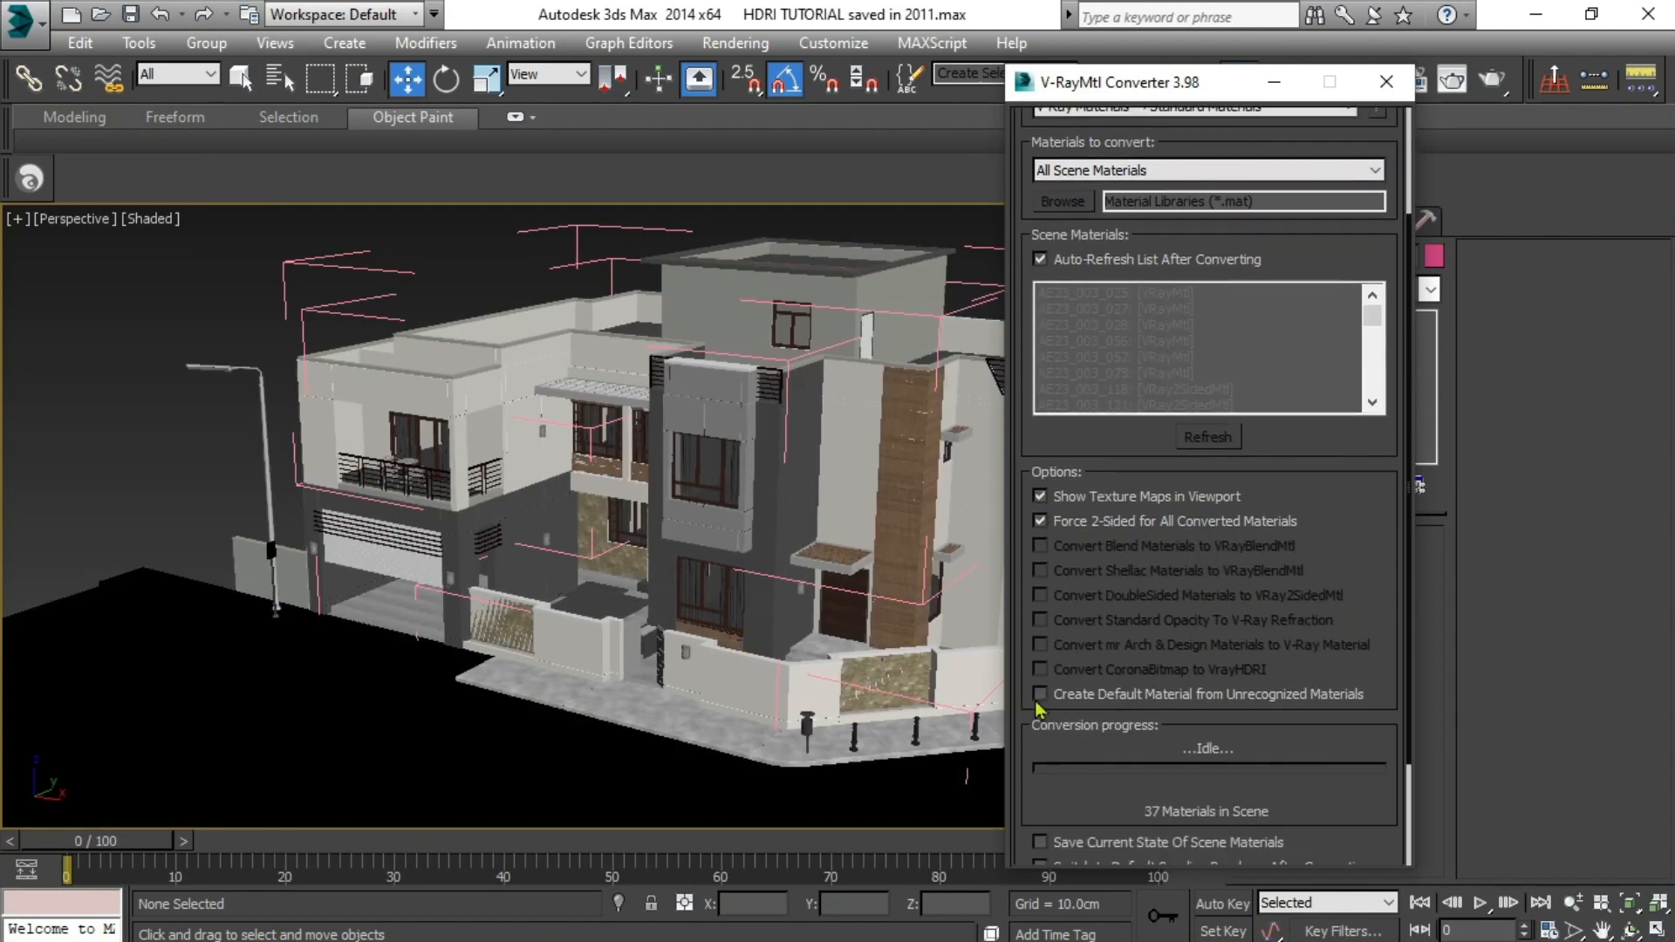
pyautogui.click(1040, 696)
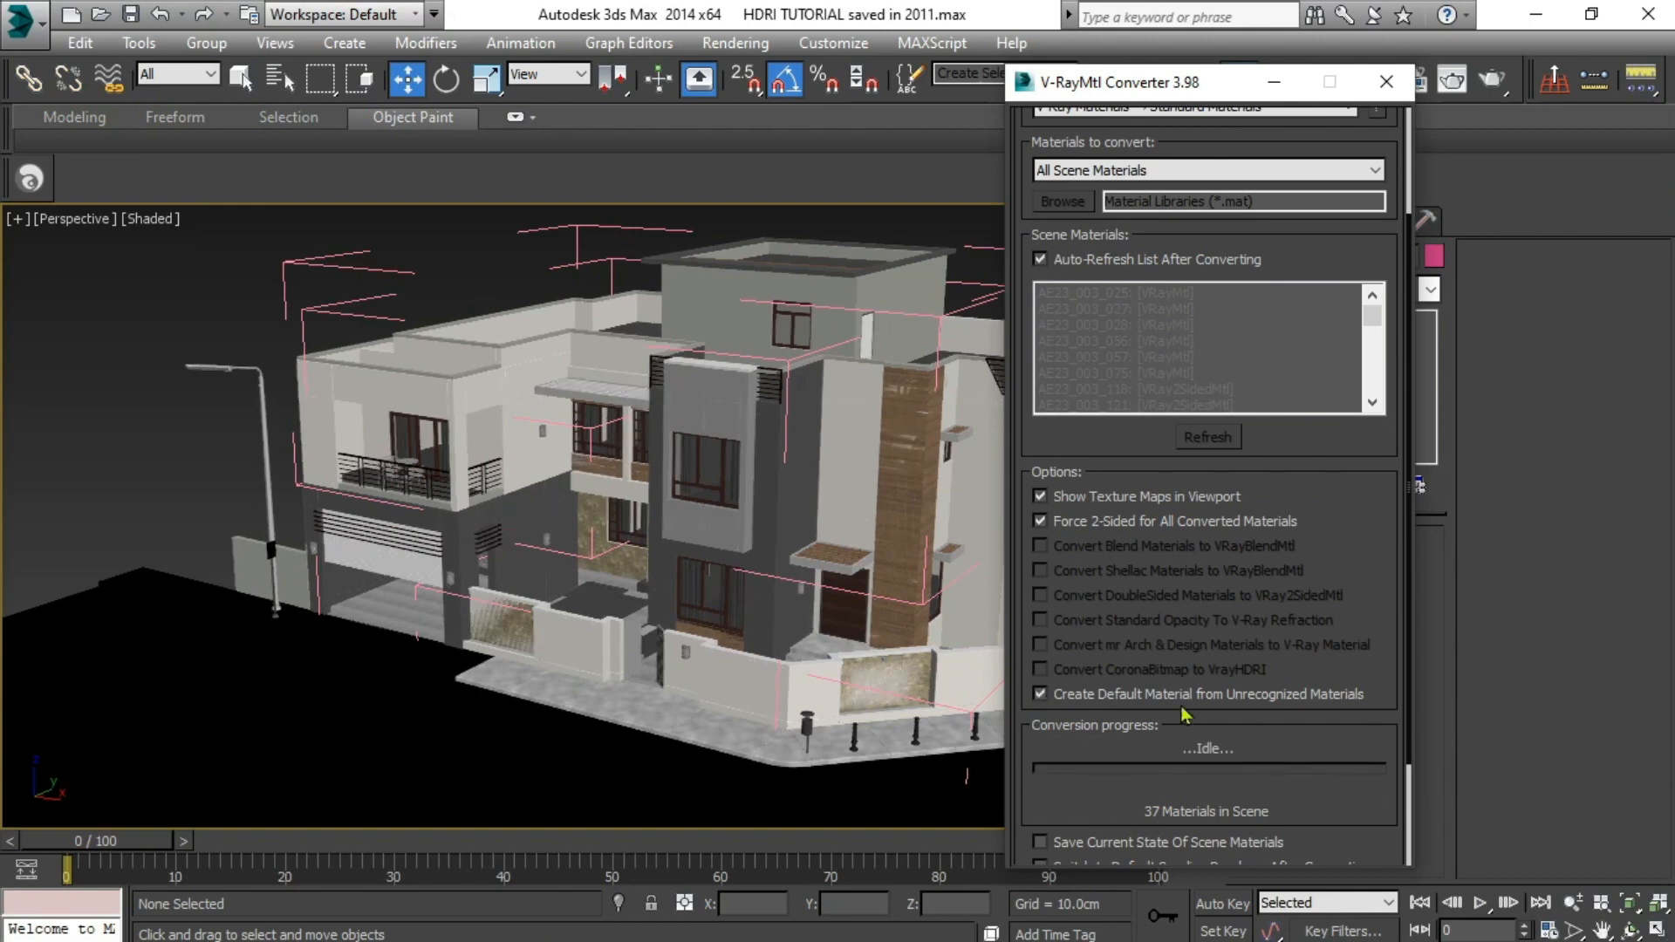
# Step: Run the conversion of the V-Ray materials to Standard materials, confirm it, and close the converter
pyautogui.scroll(-1, 1315, 703)
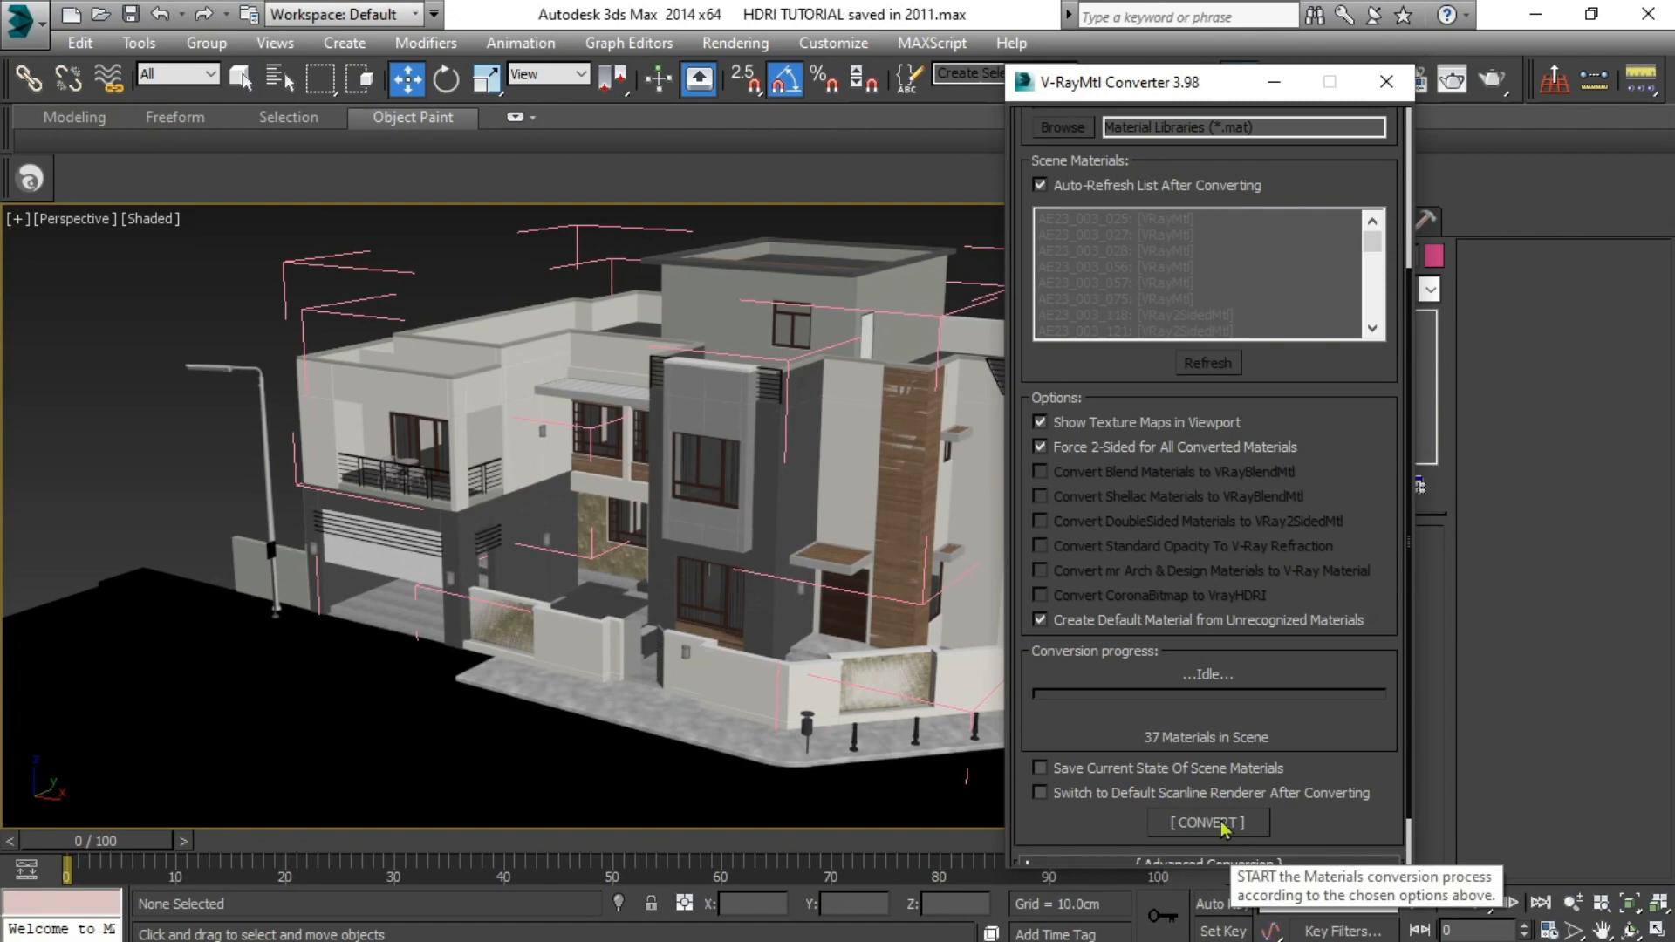
pyautogui.scroll(-1, 1231, 833)
pyautogui.click(1221, 759)
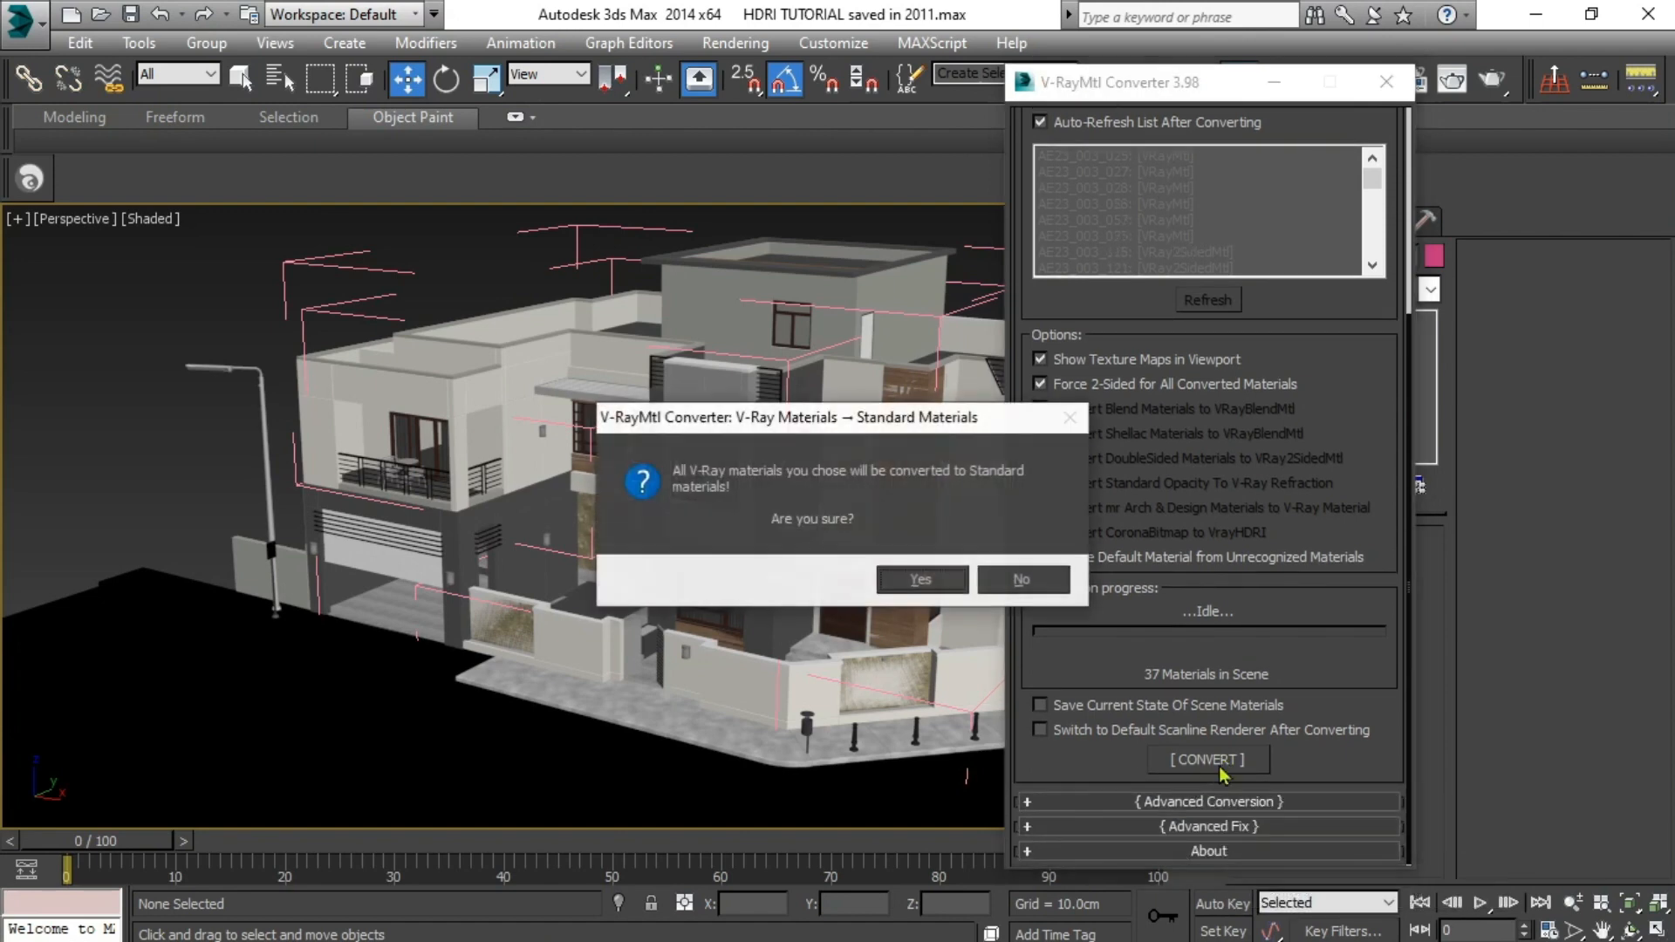
pyautogui.click(898, 574)
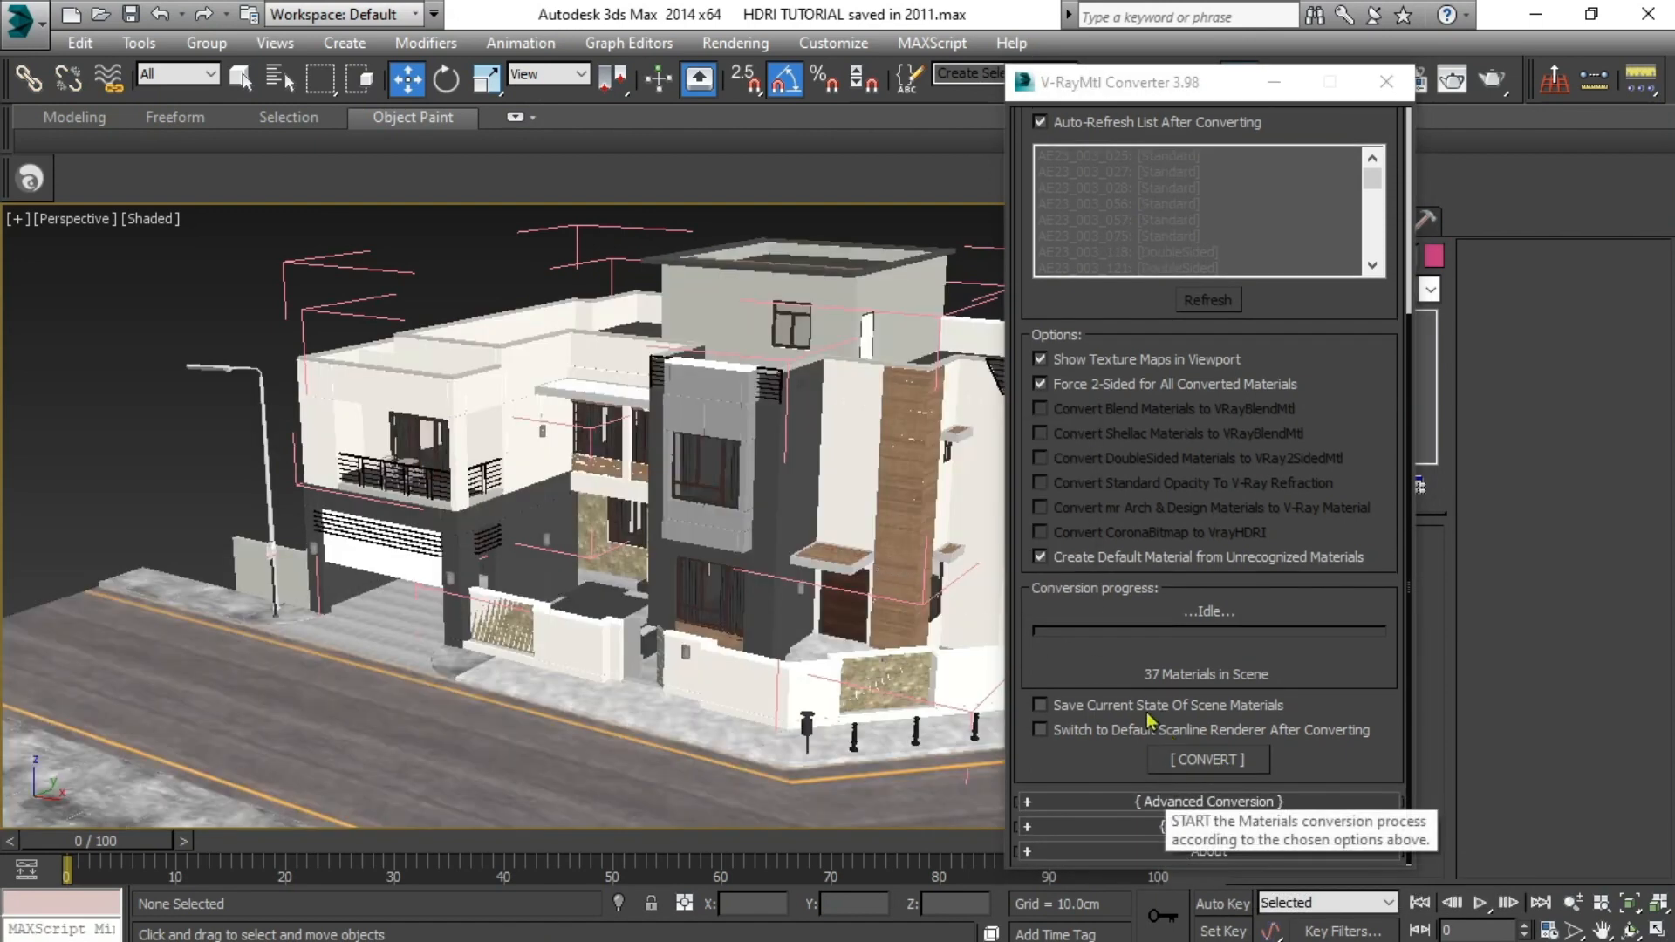
pyautogui.click(1386, 85)
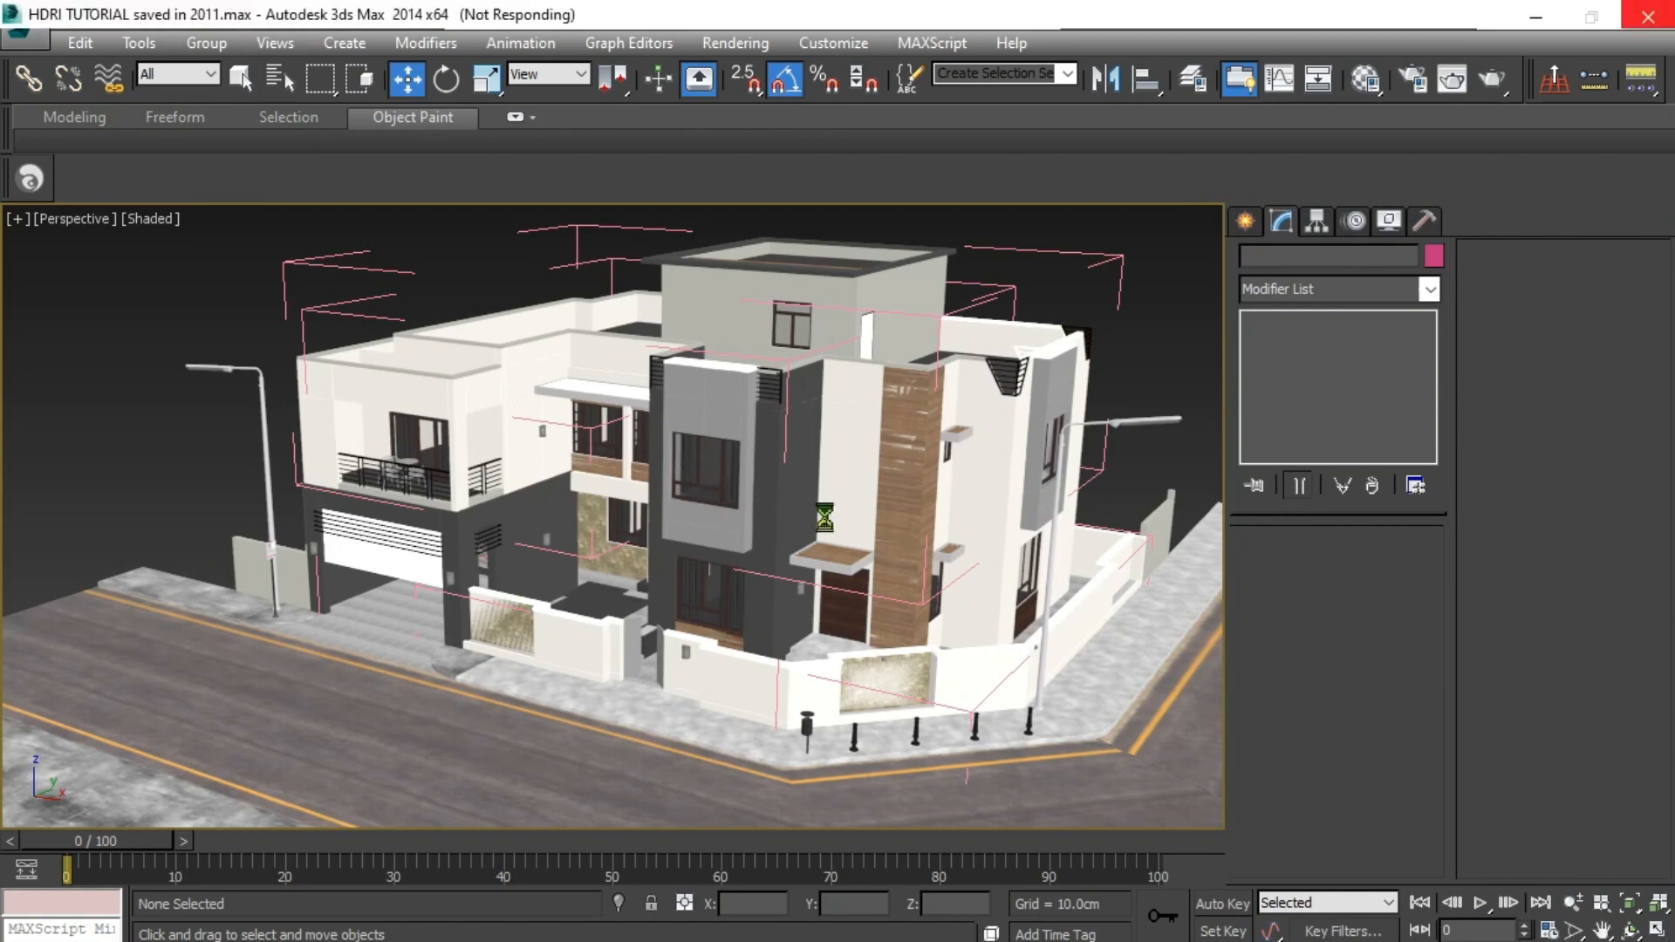
pyautogui.click(1143, 486)
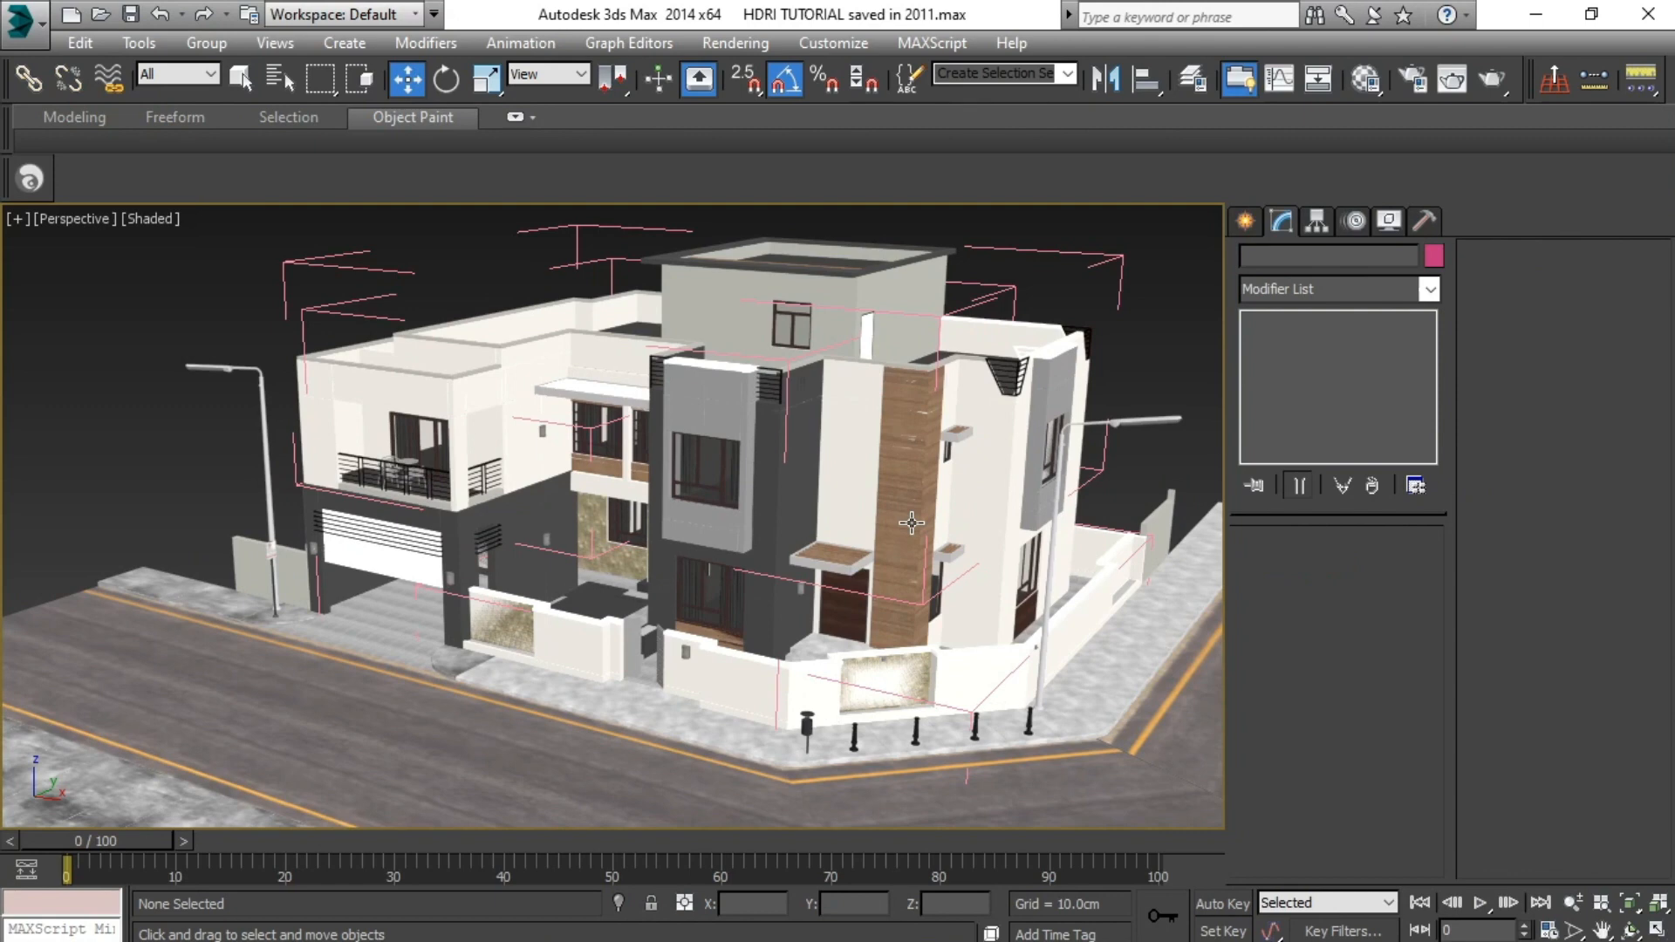
# Step: Select the slatted vertical cladding object and sample the white wall's material into the vray 22 - Default slot to check its type
pyautogui.click(911, 521)
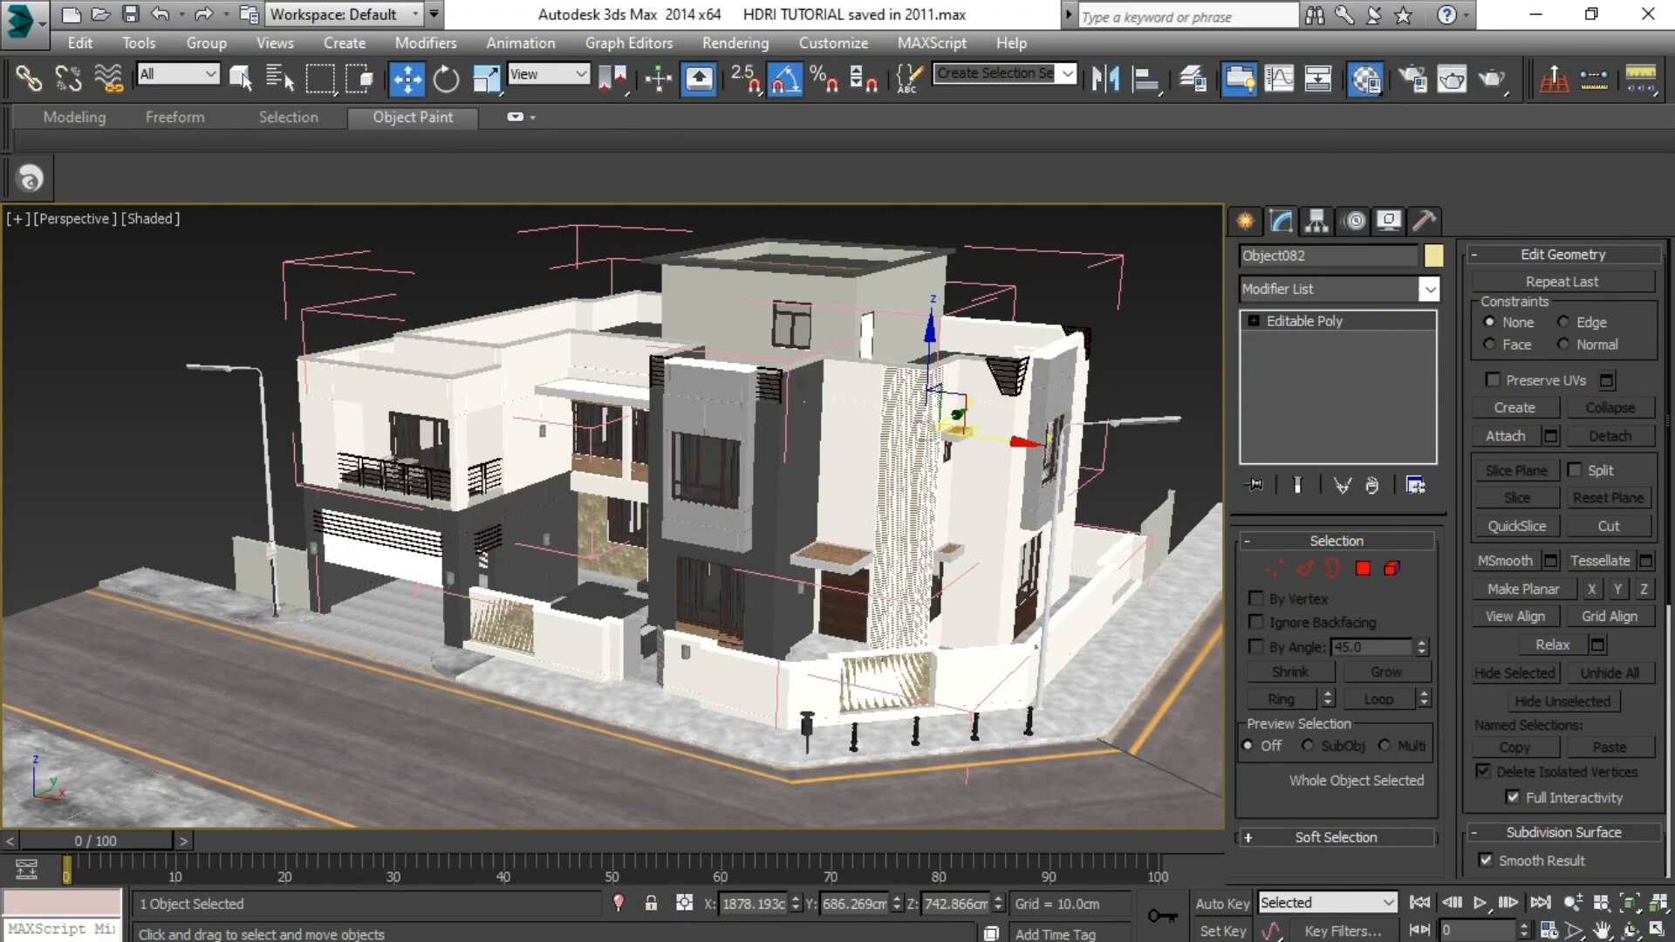
pyautogui.press('m')
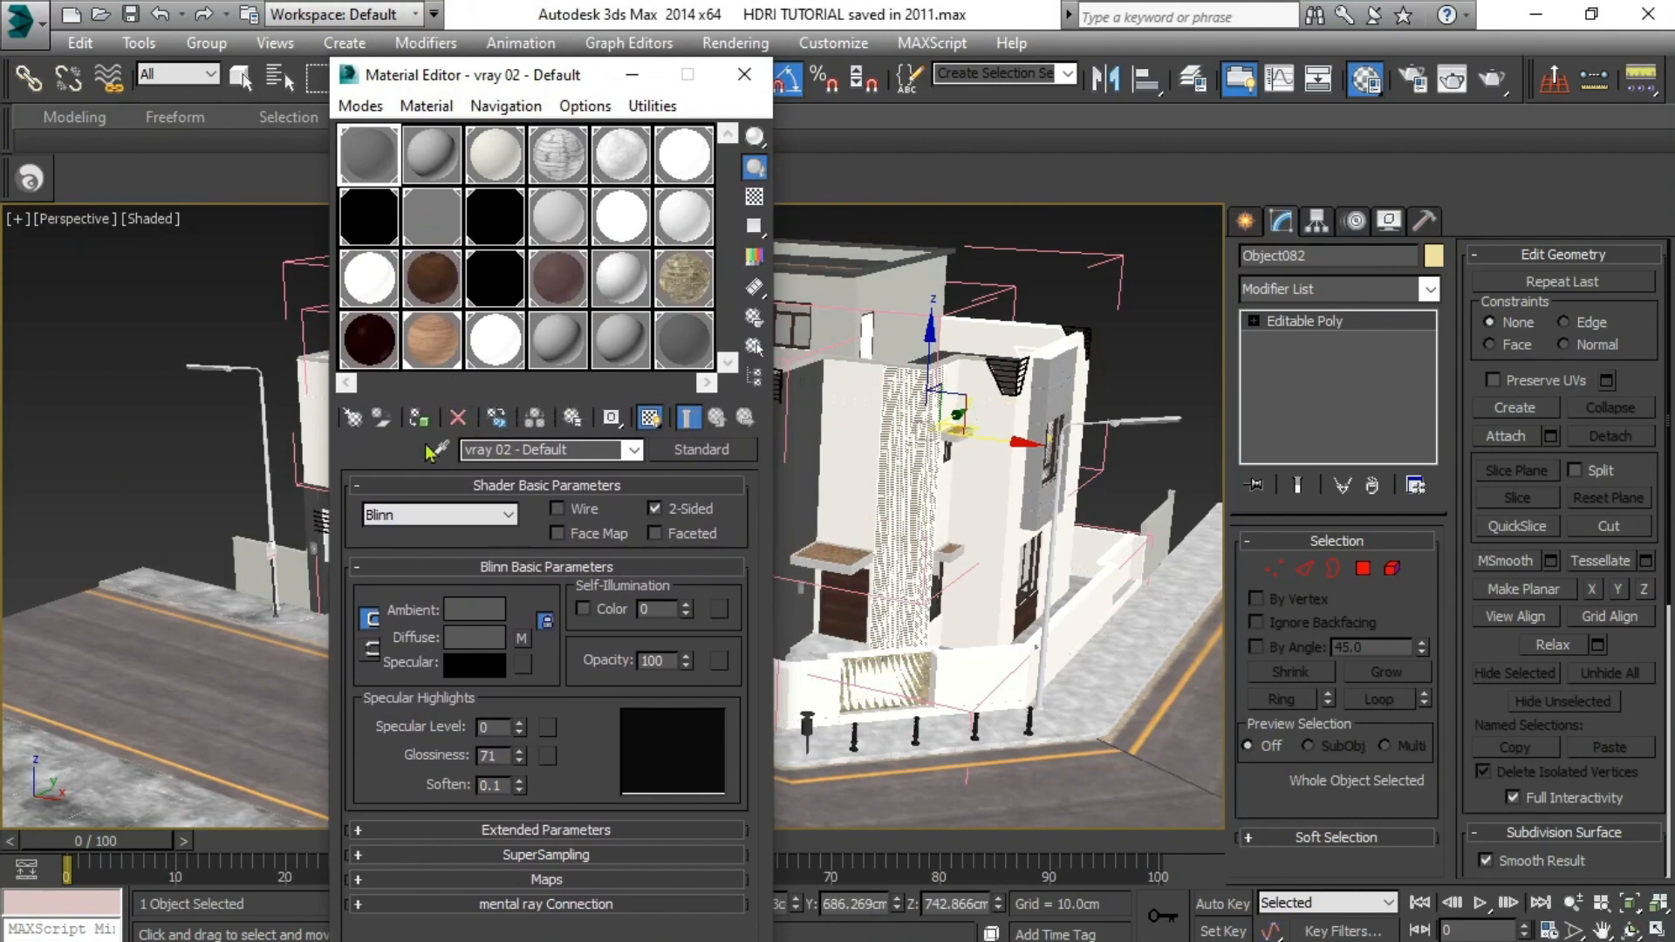
pyautogui.click(440, 344)
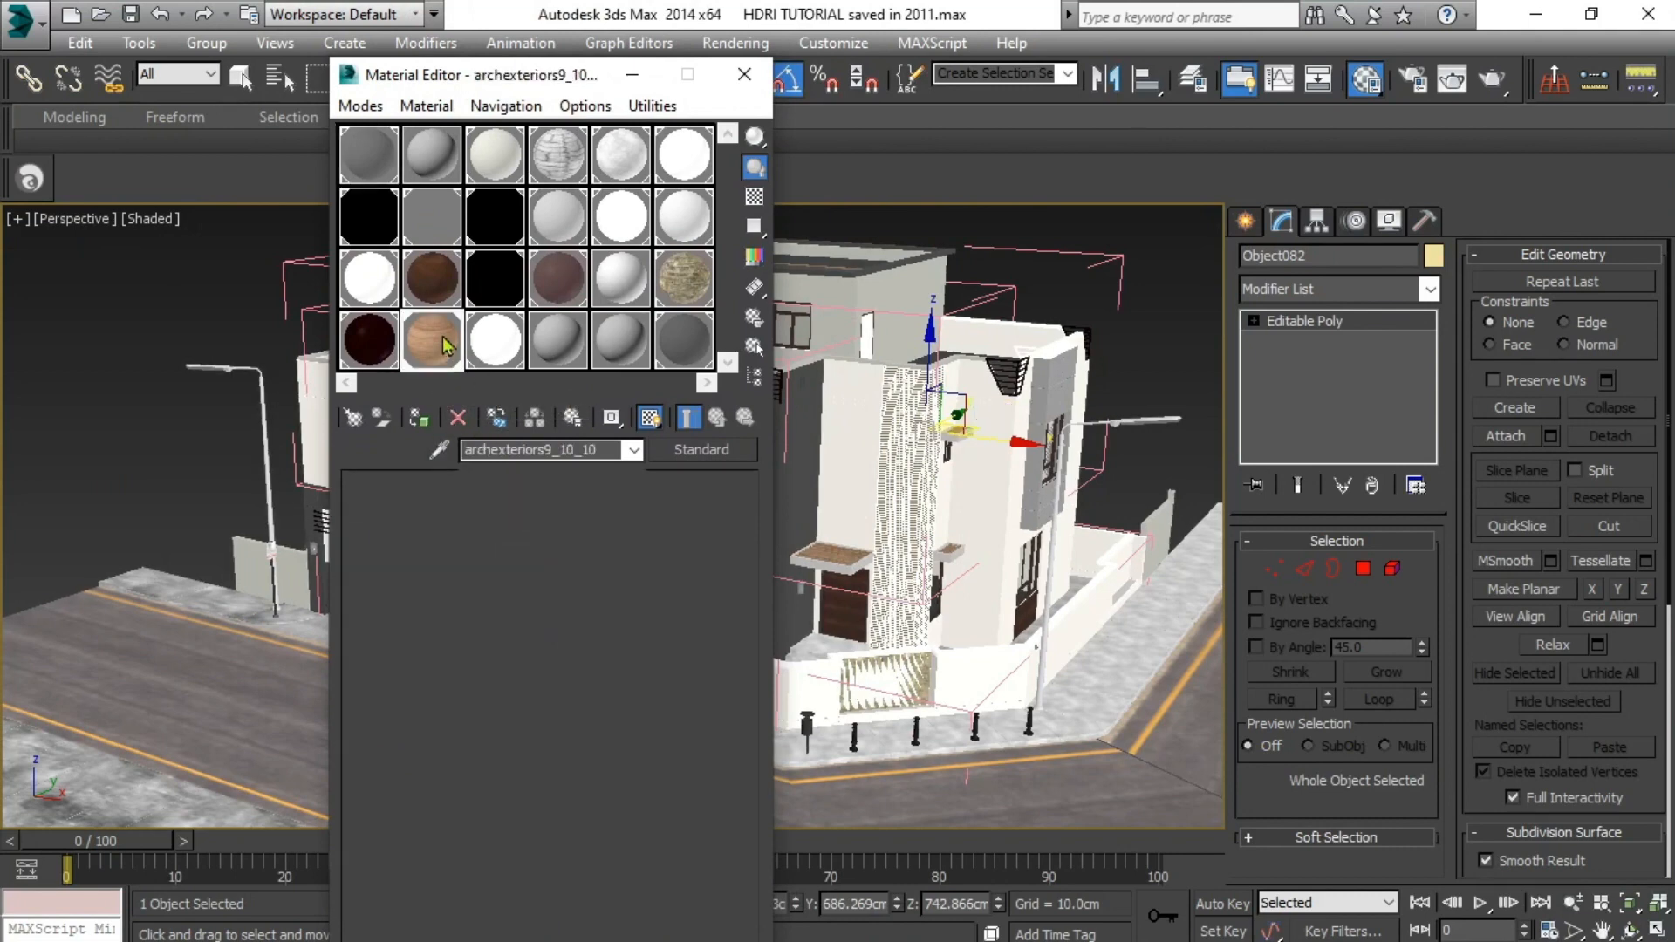
pyautogui.click(578, 344)
pyautogui.click(438, 449)
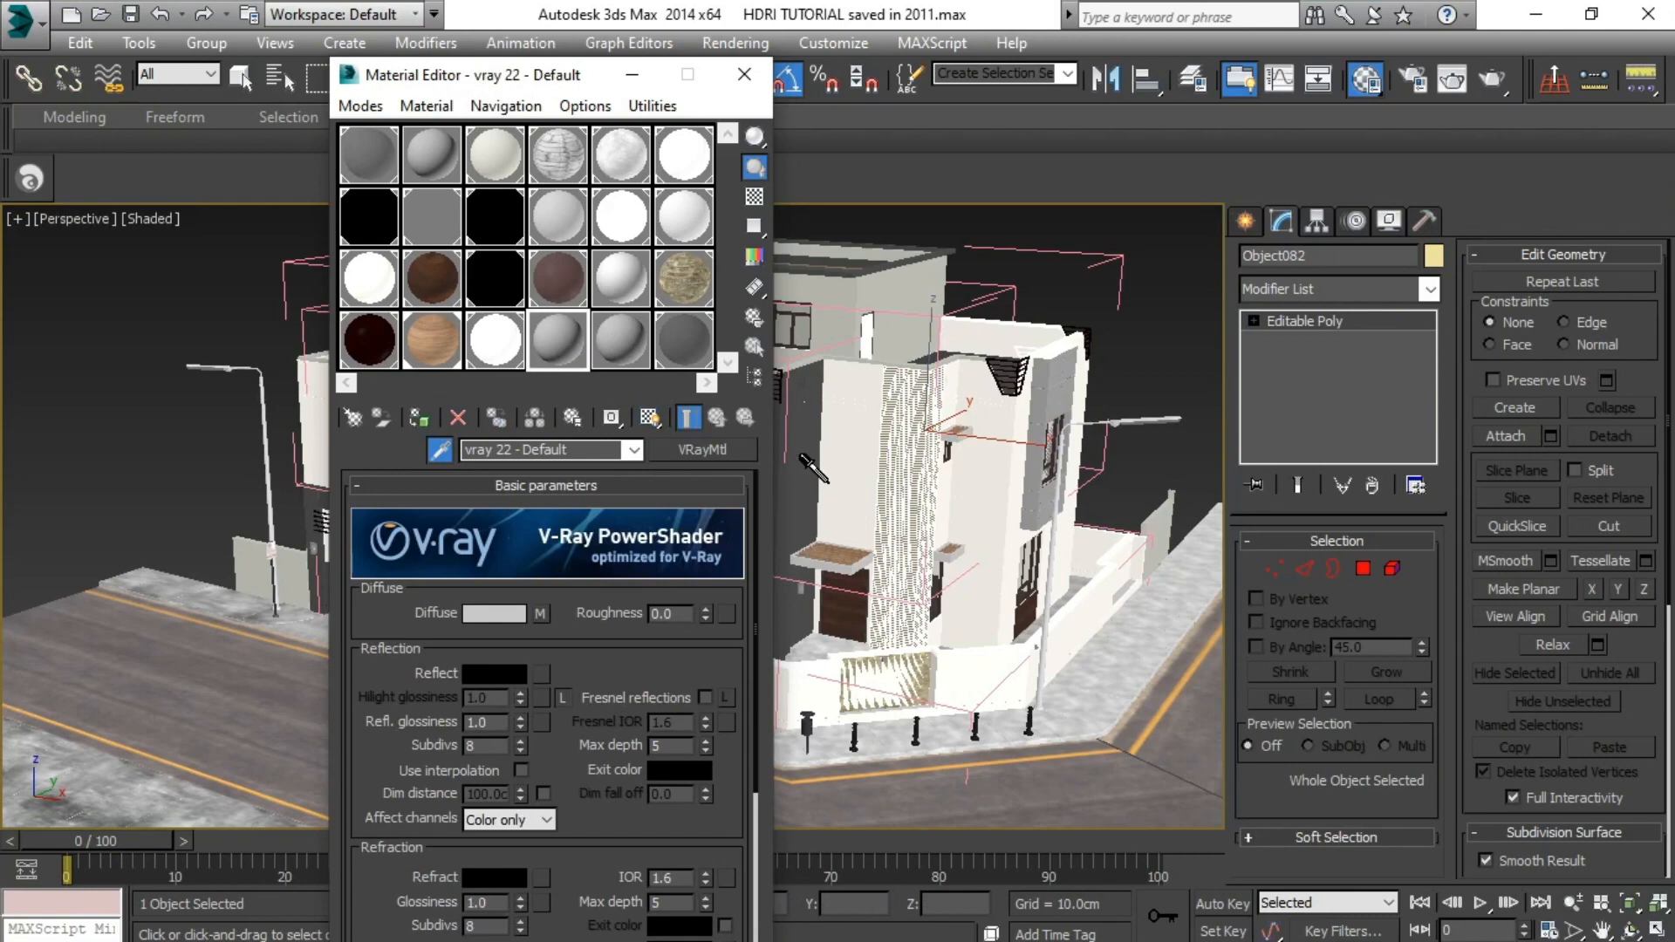
pyautogui.click(873, 448)
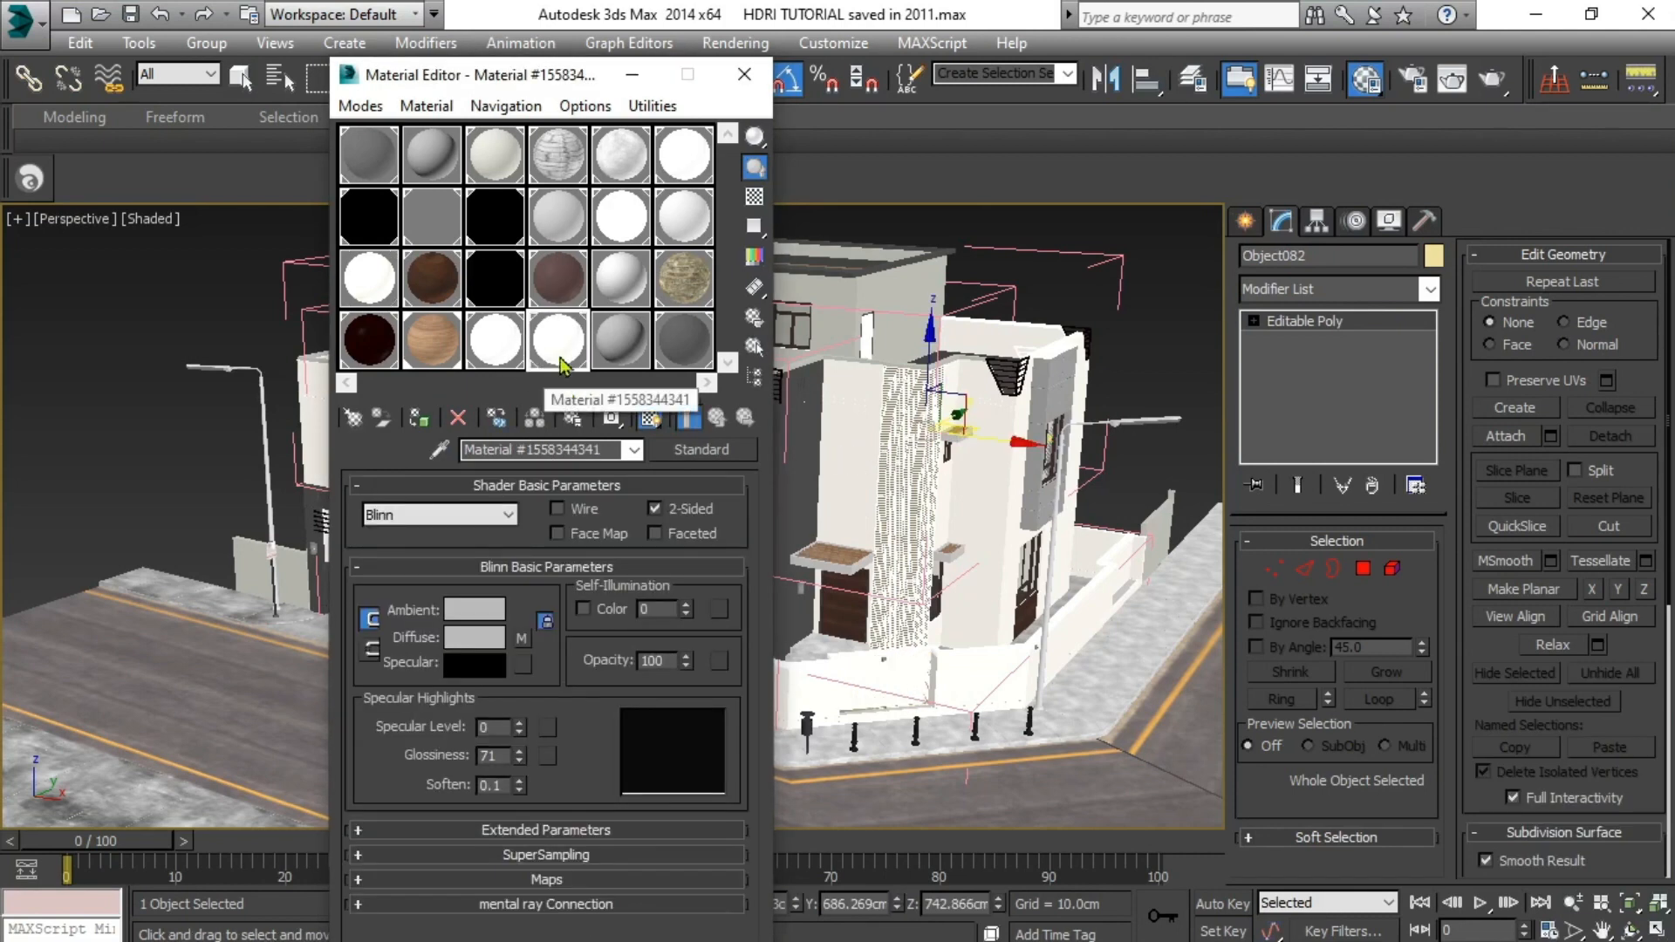
# Step: Sample the wood material archexteriors9_10_10 from the house to check its type, then close the Material Editor and clear the selection
pyautogui.click(439, 450)
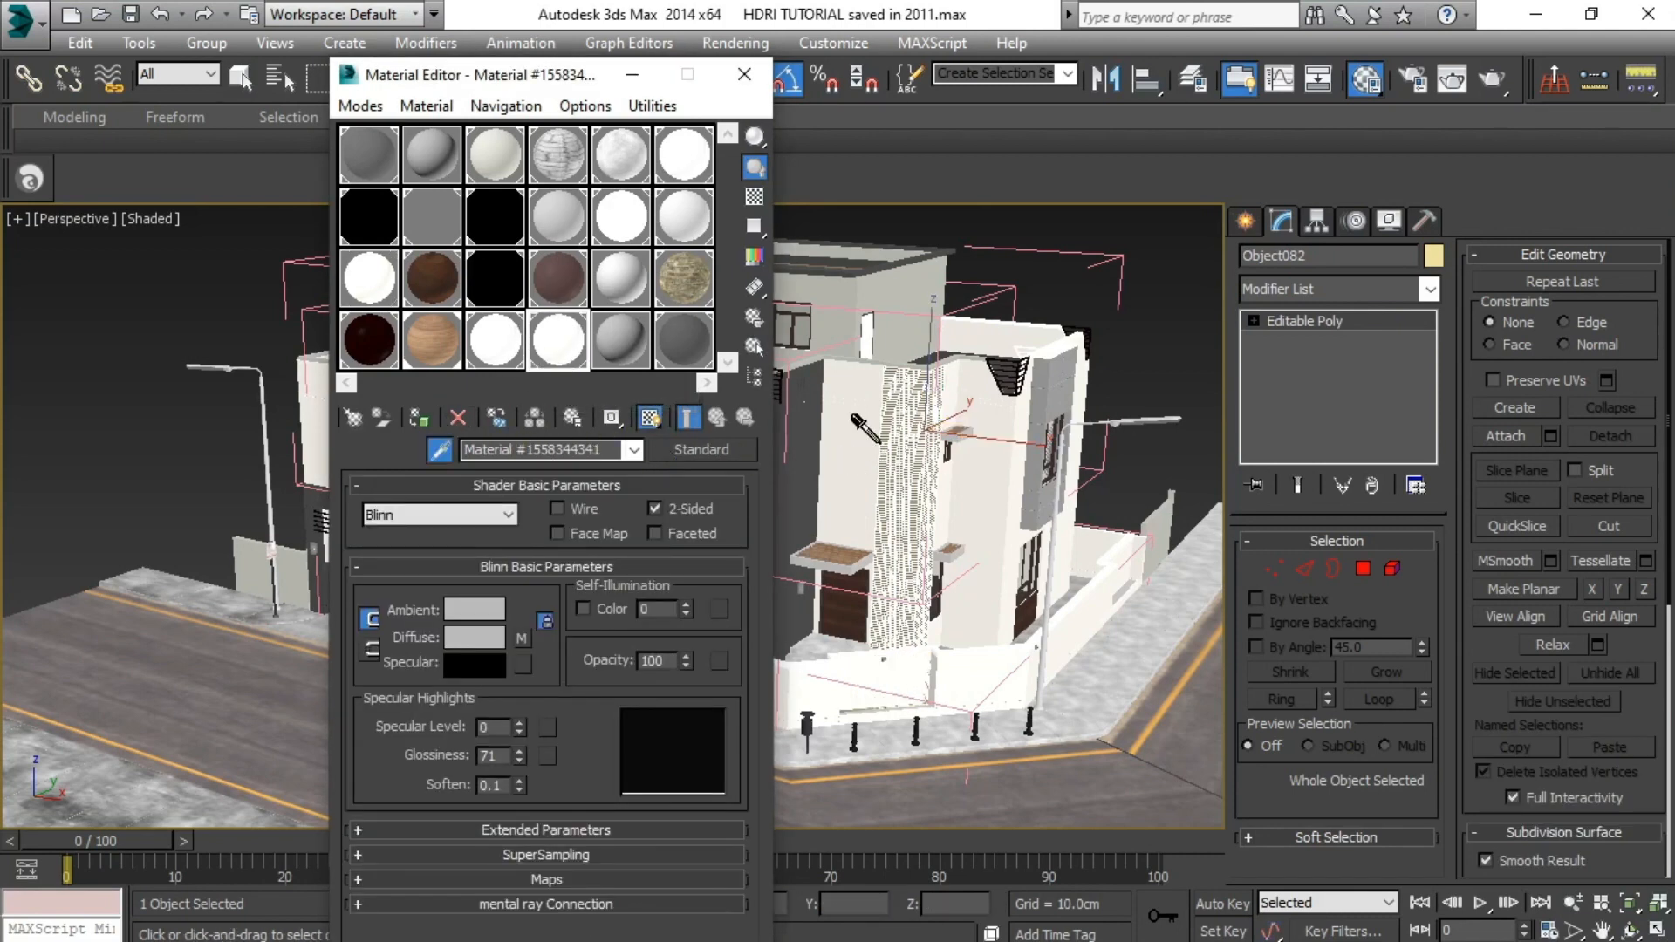
pyautogui.click(806, 541)
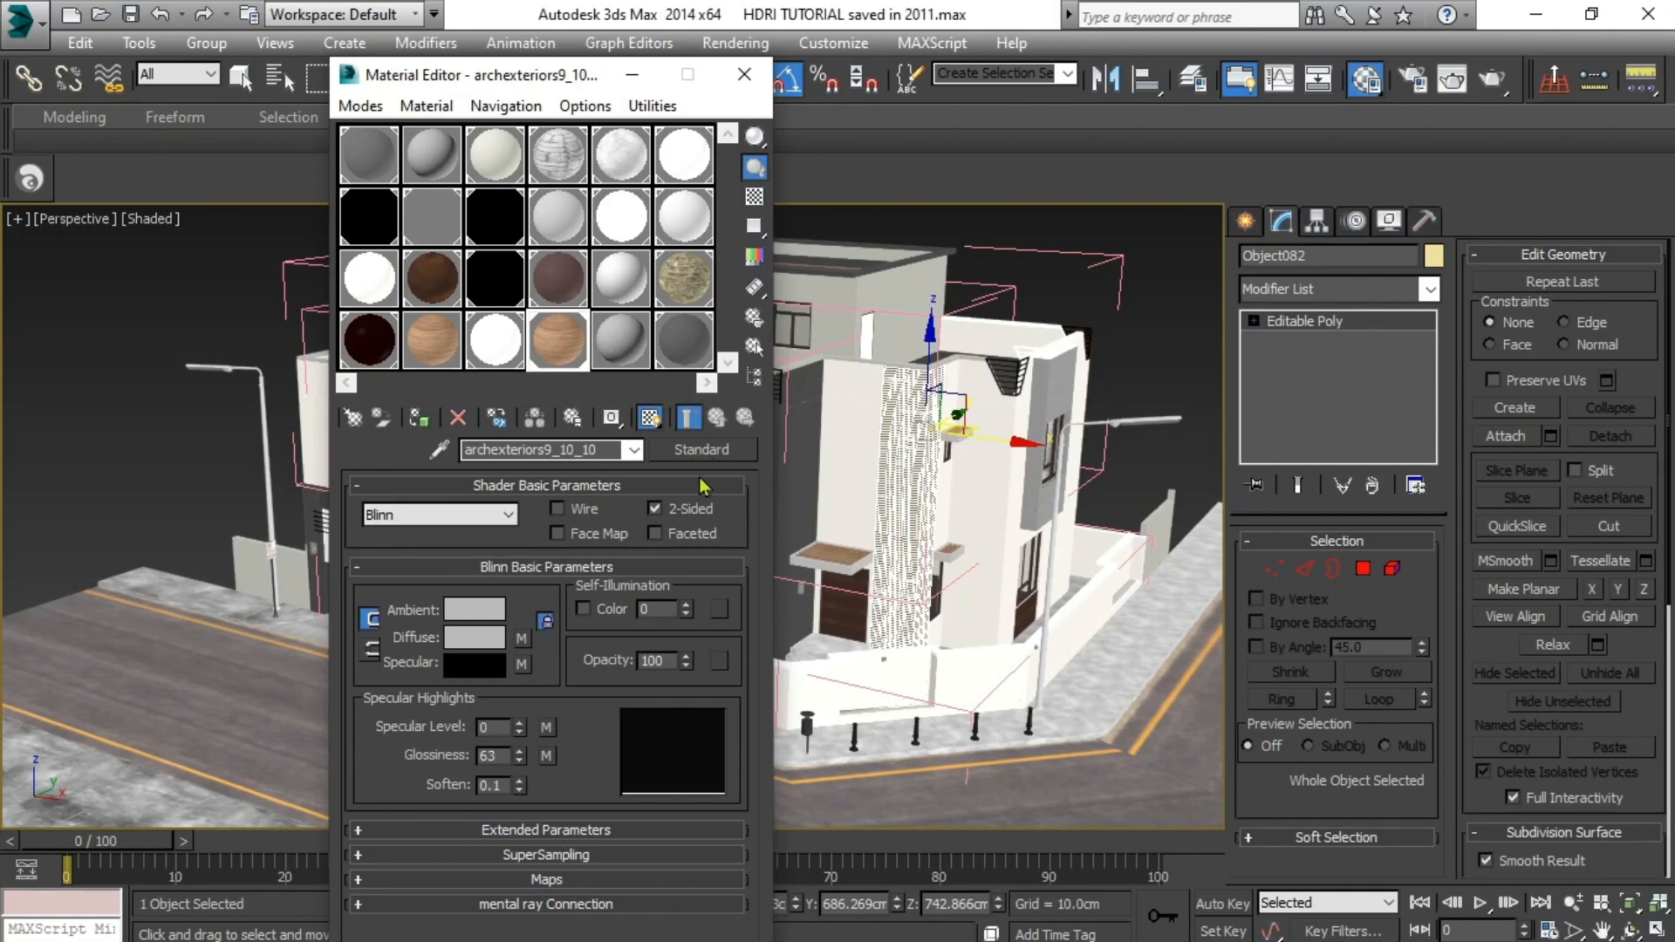
pyautogui.click(744, 74)
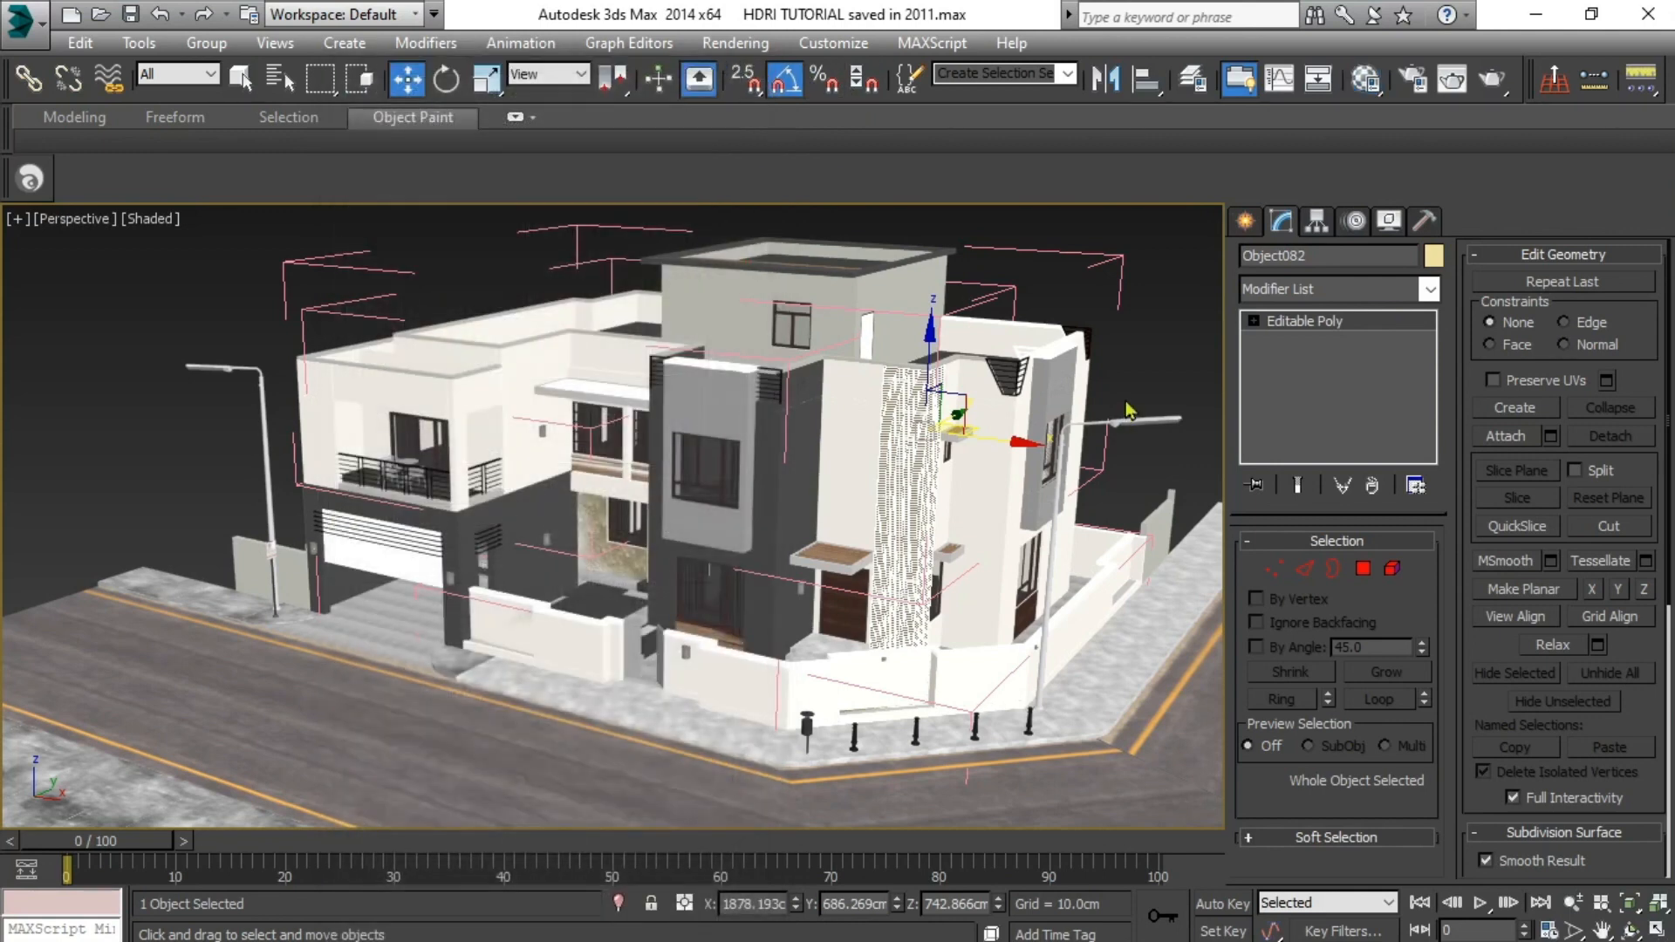
pyautogui.click(1158, 406)
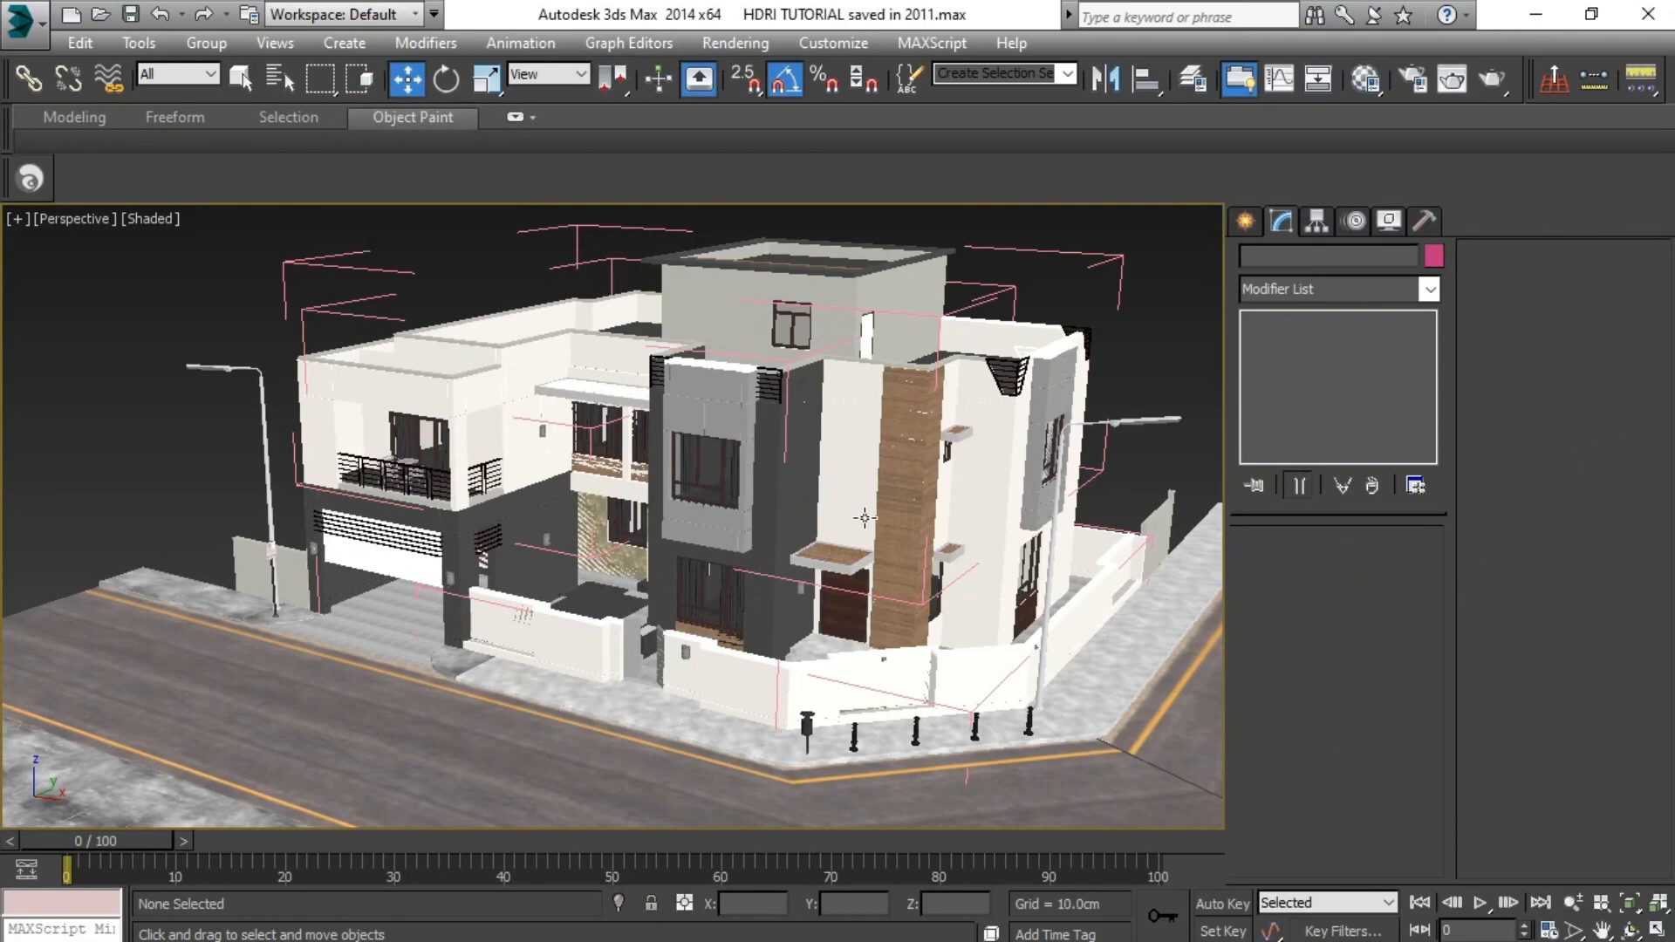
pyautogui.rightClick(1151, 365)
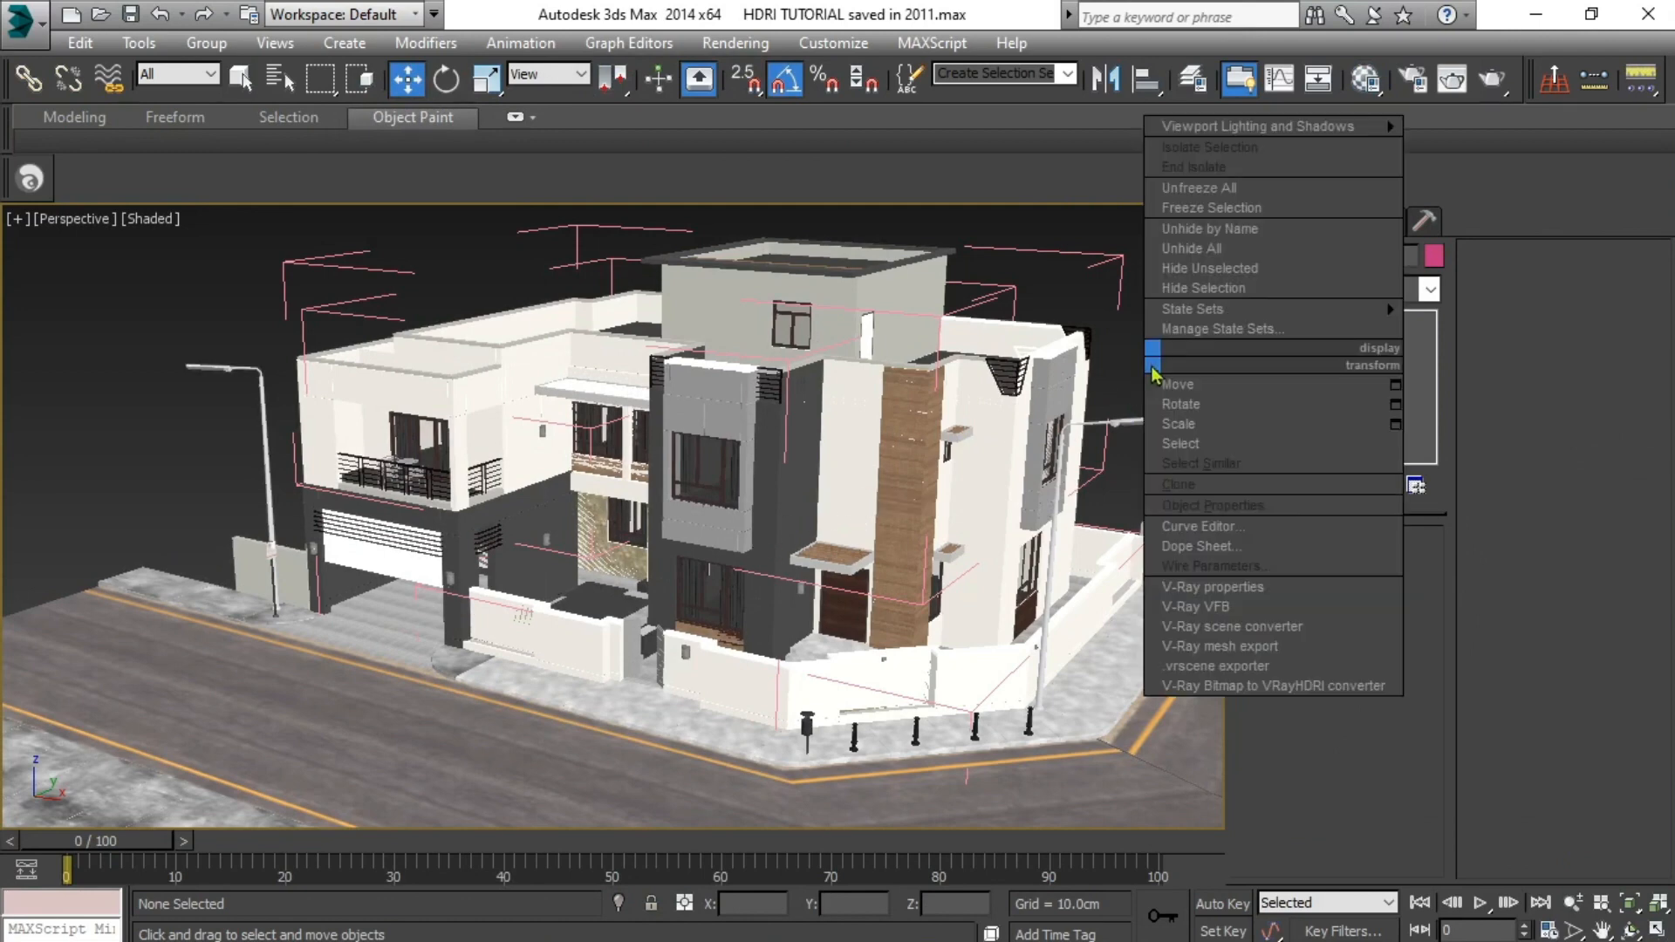
pyautogui.click(1126, 337)
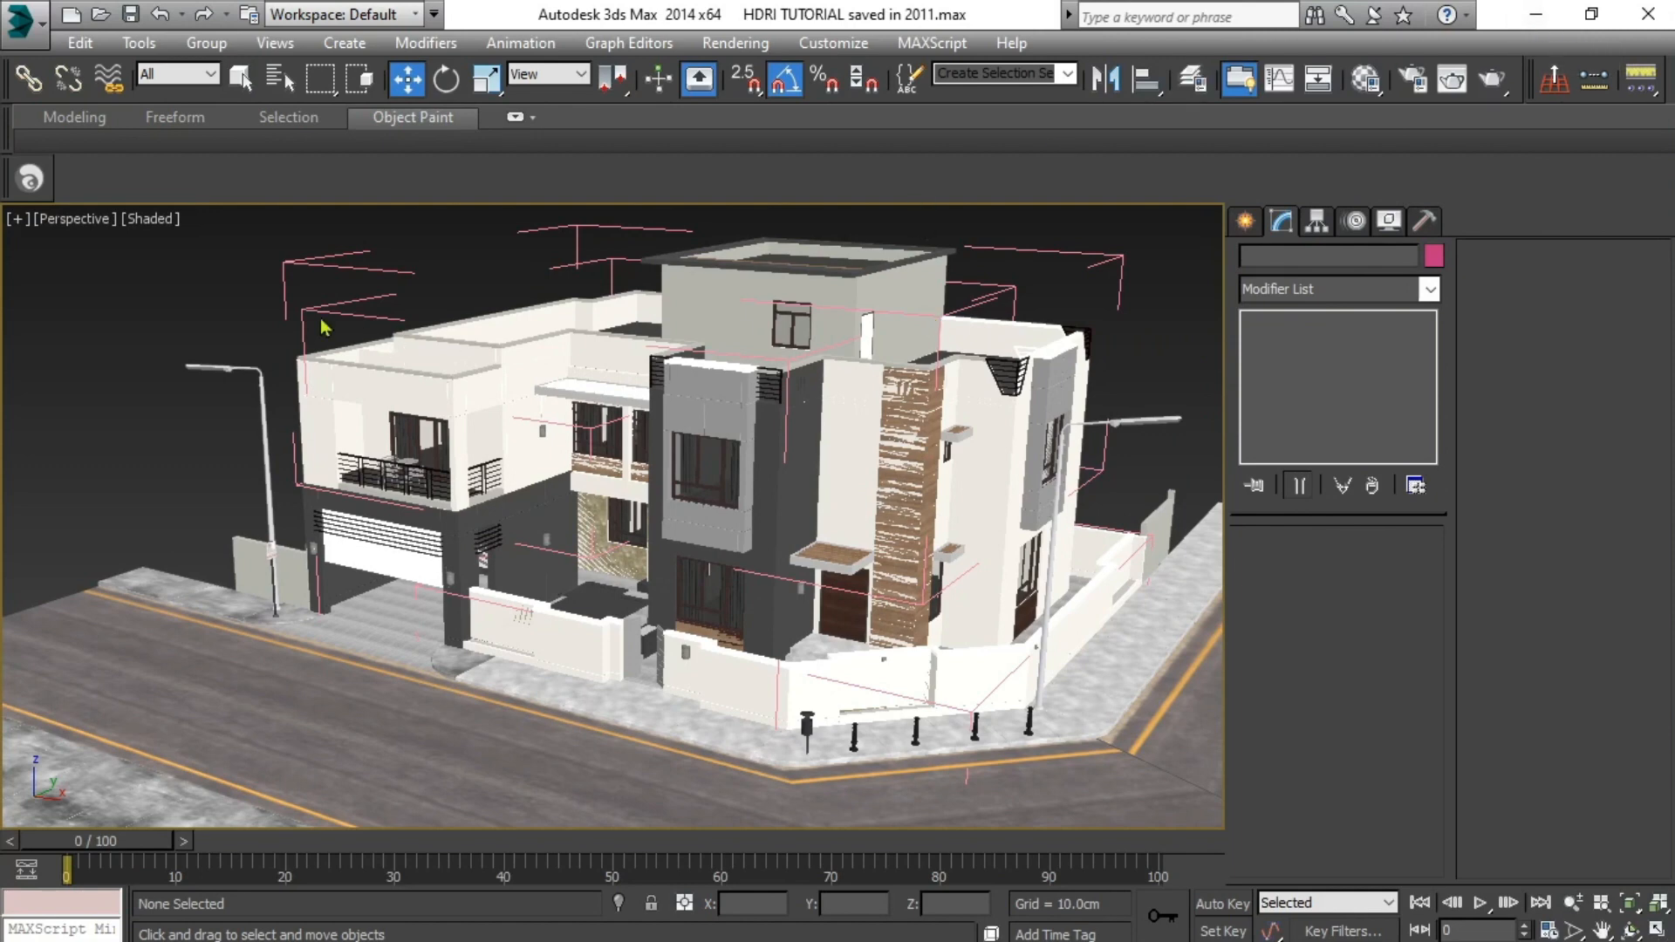
# Step: Switch to Lumion and import FOR LUMION.max into the Main (default) category with edge import off, placing it in the scene
pyautogui.click(17, 30)
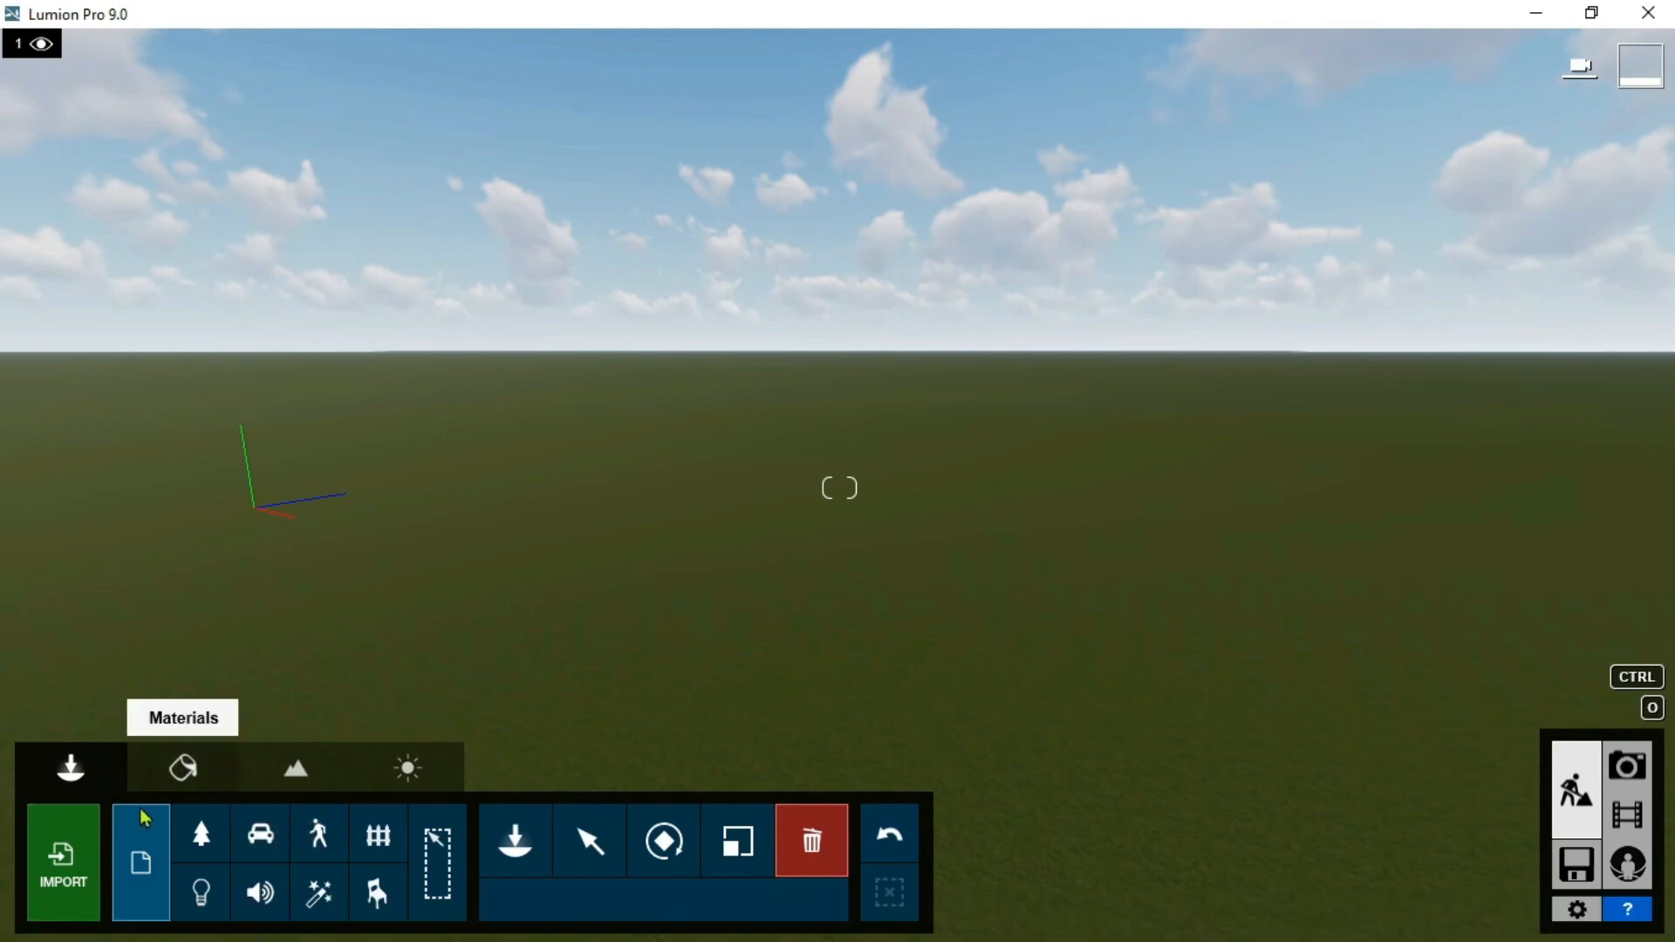
pyautogui.click(61, 865)
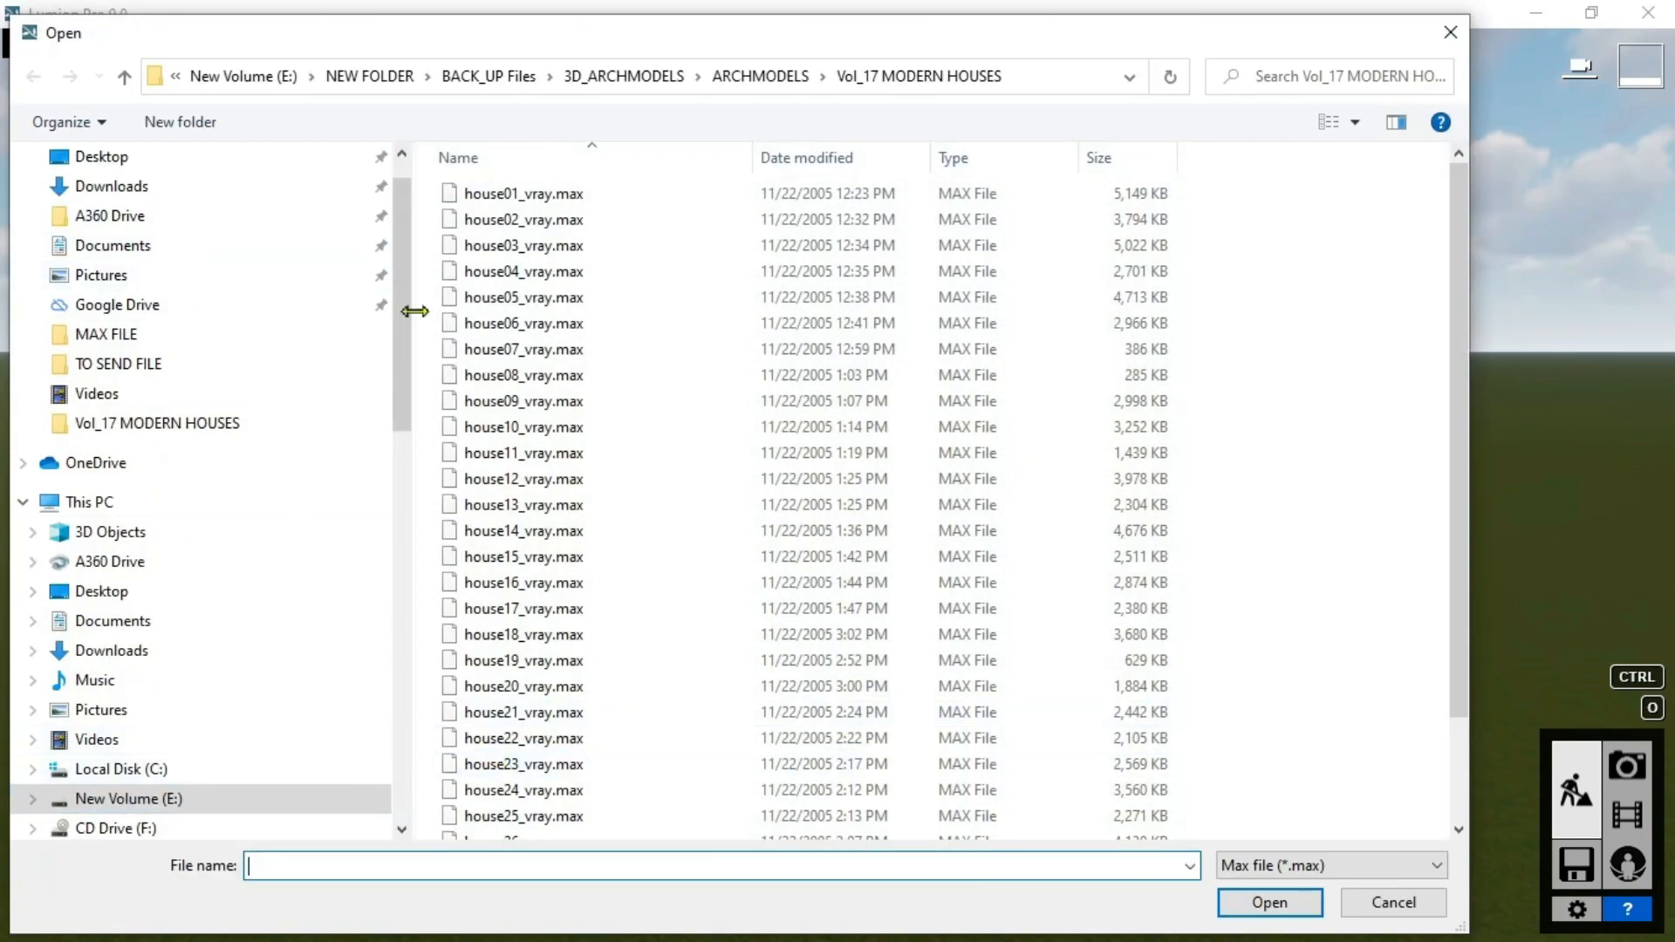
pyautogui.moveTo(407, 322); pyautogui.dragTo(403, 253)
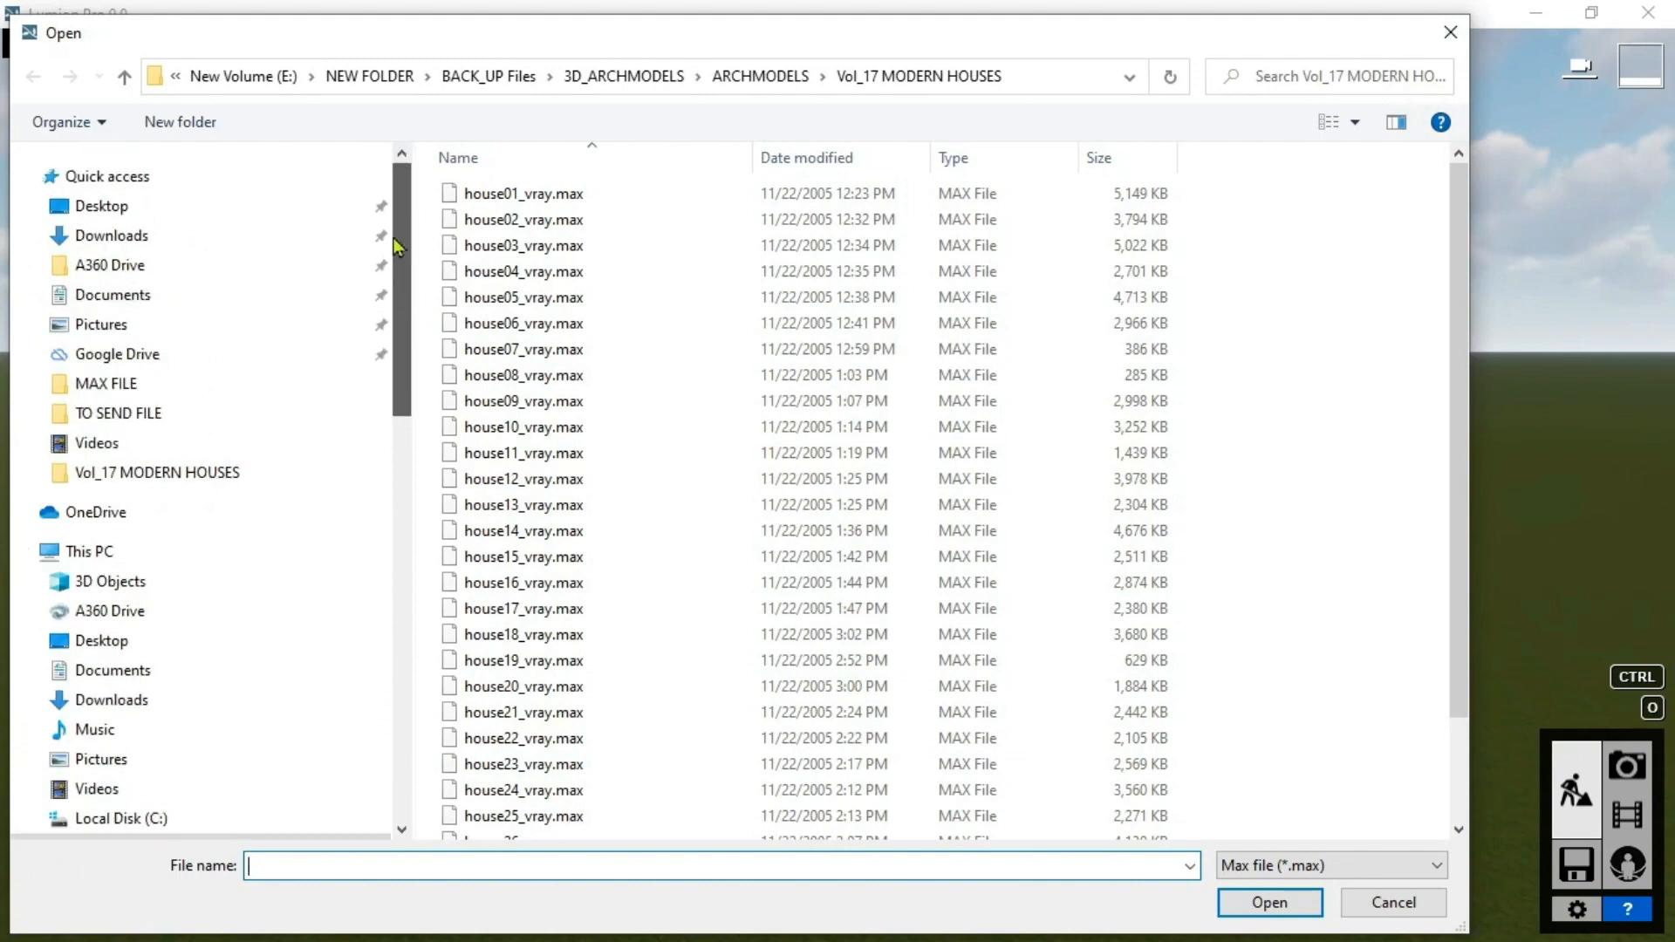
pyautogui.click(101, 206)
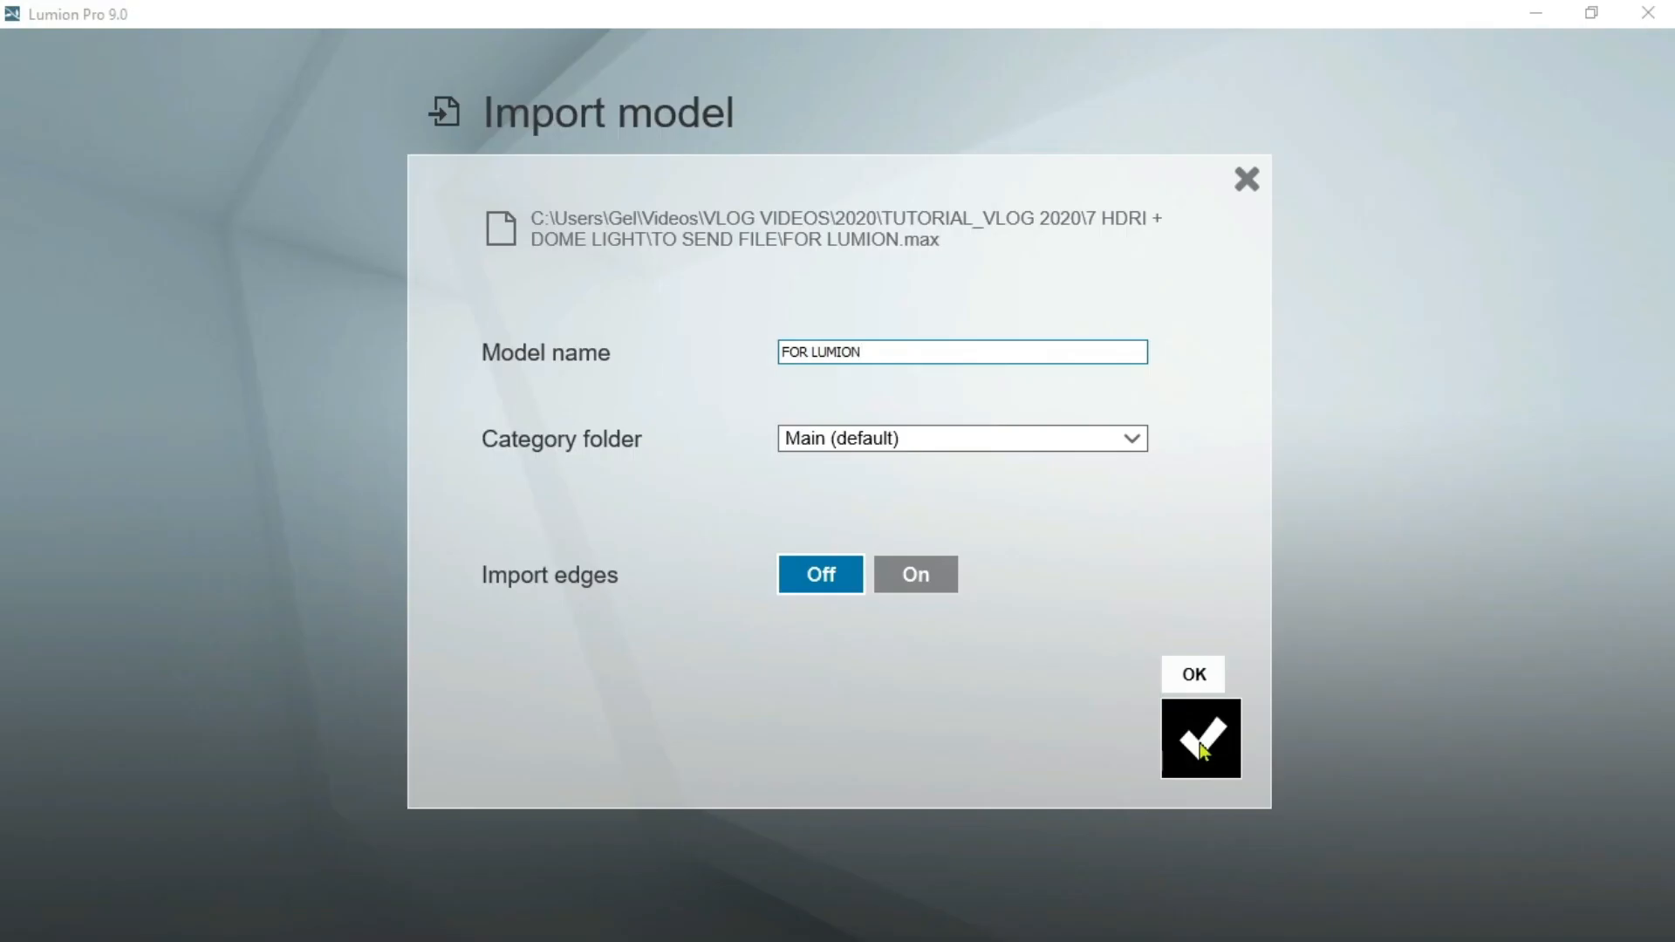
pyautogui.click(1203, 748)
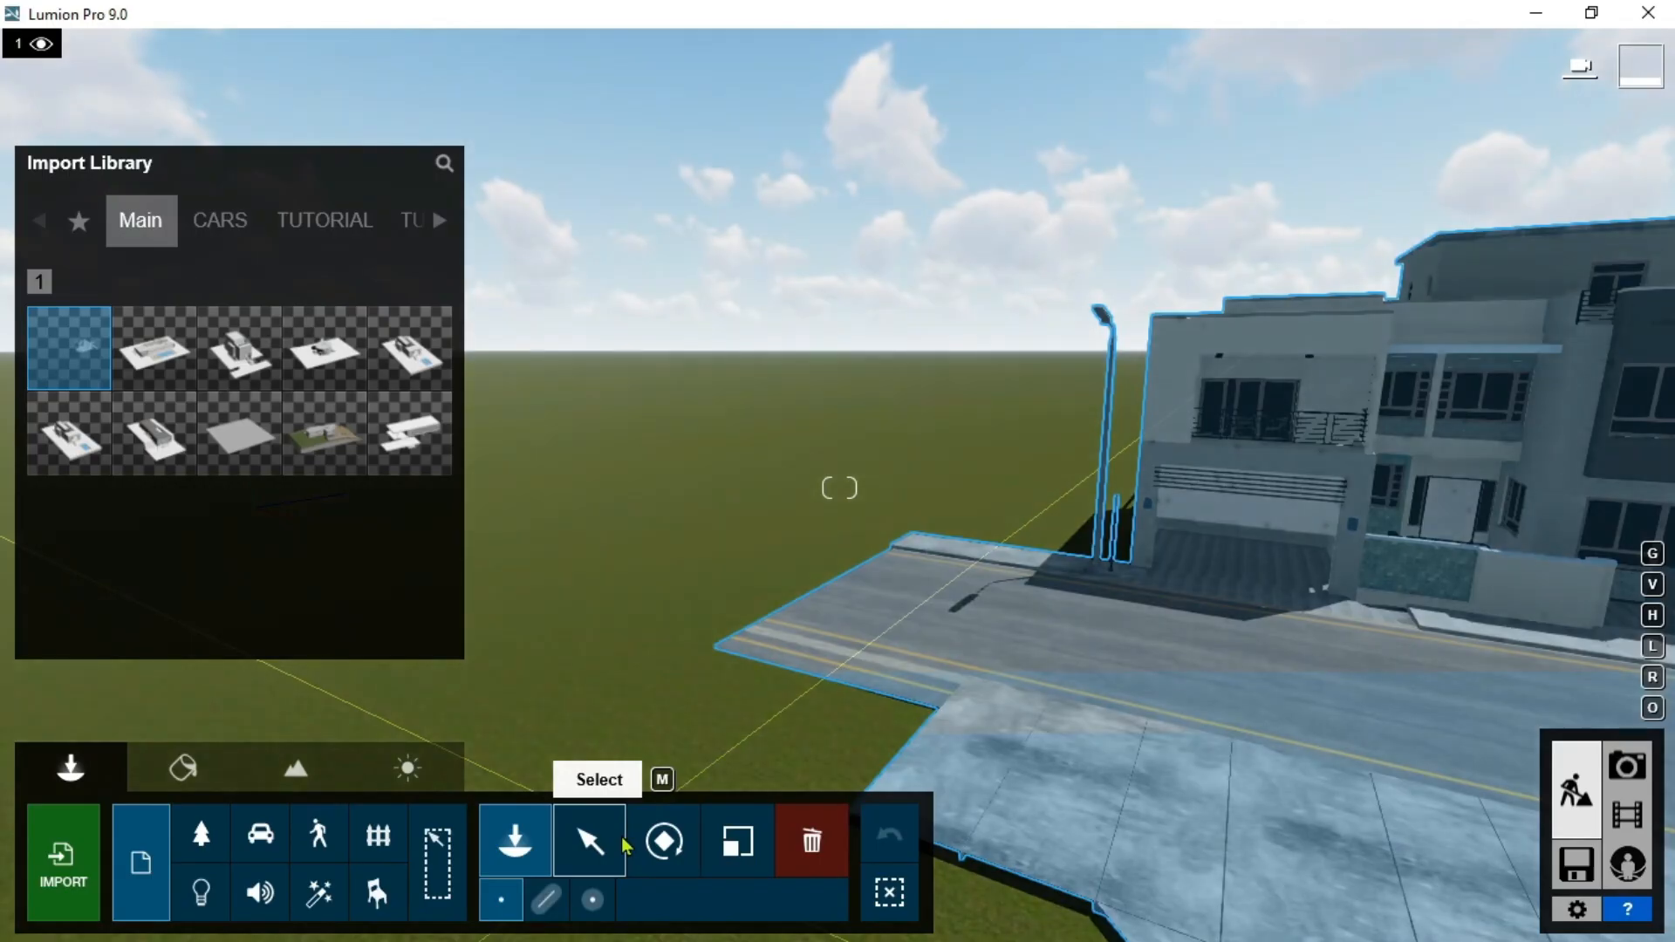
# Step: Switch to object selection and examine the imported house's street facade, entrance and boundary wall materials up close
pyautogui.click(590, 840)
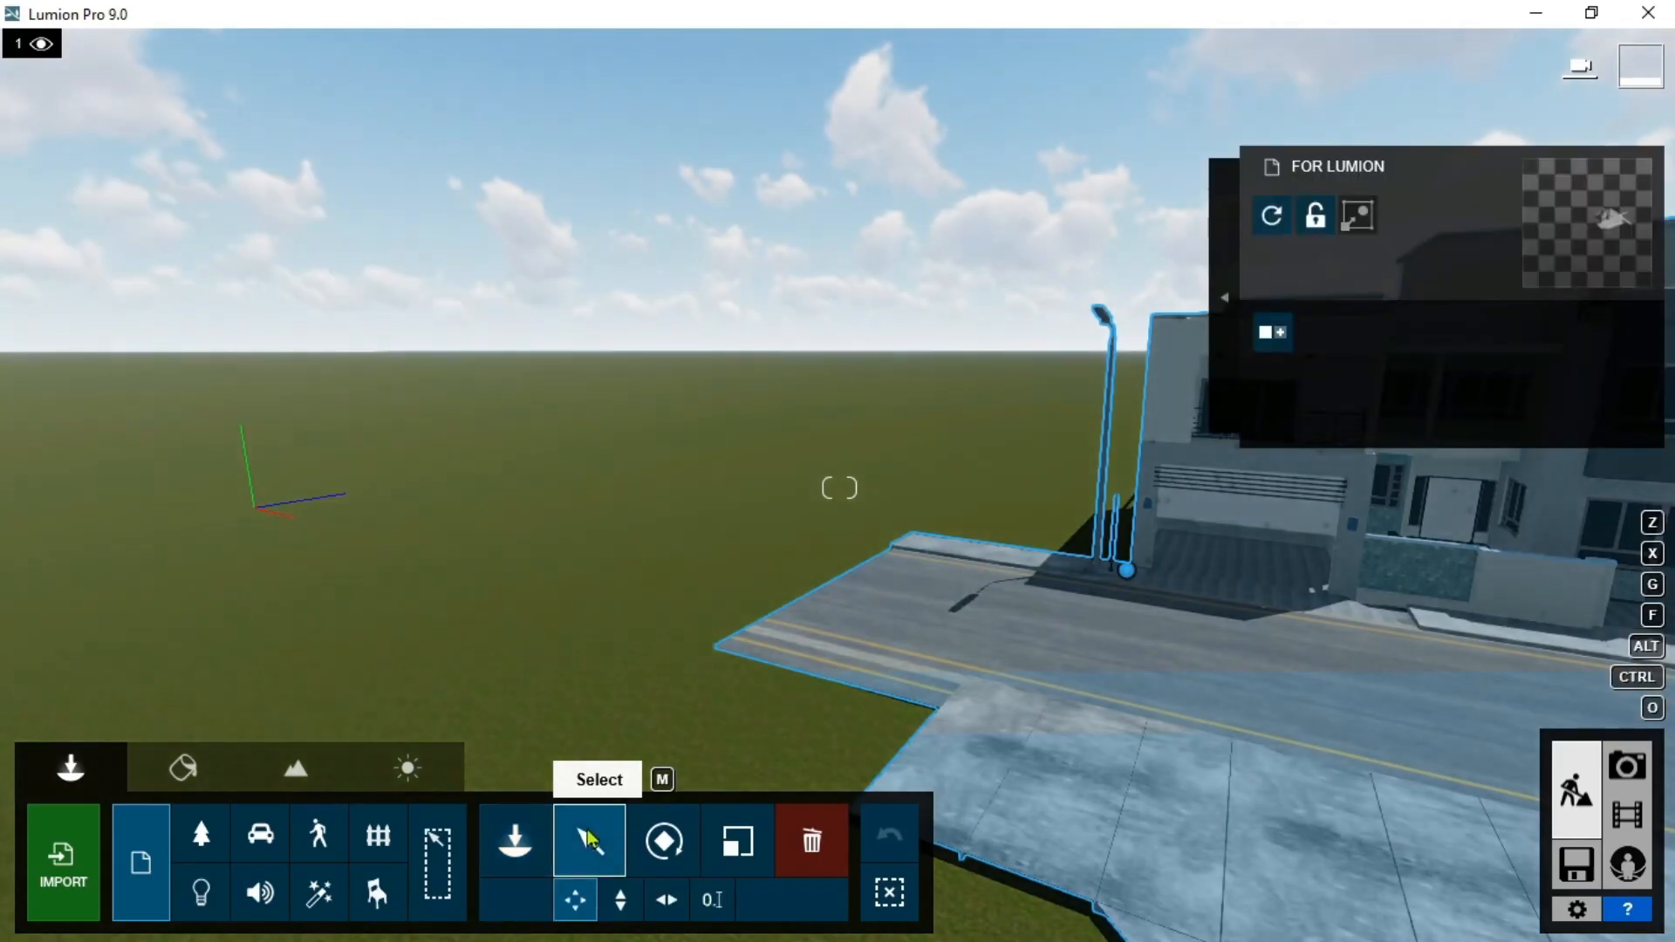
pyautogui.press('d')
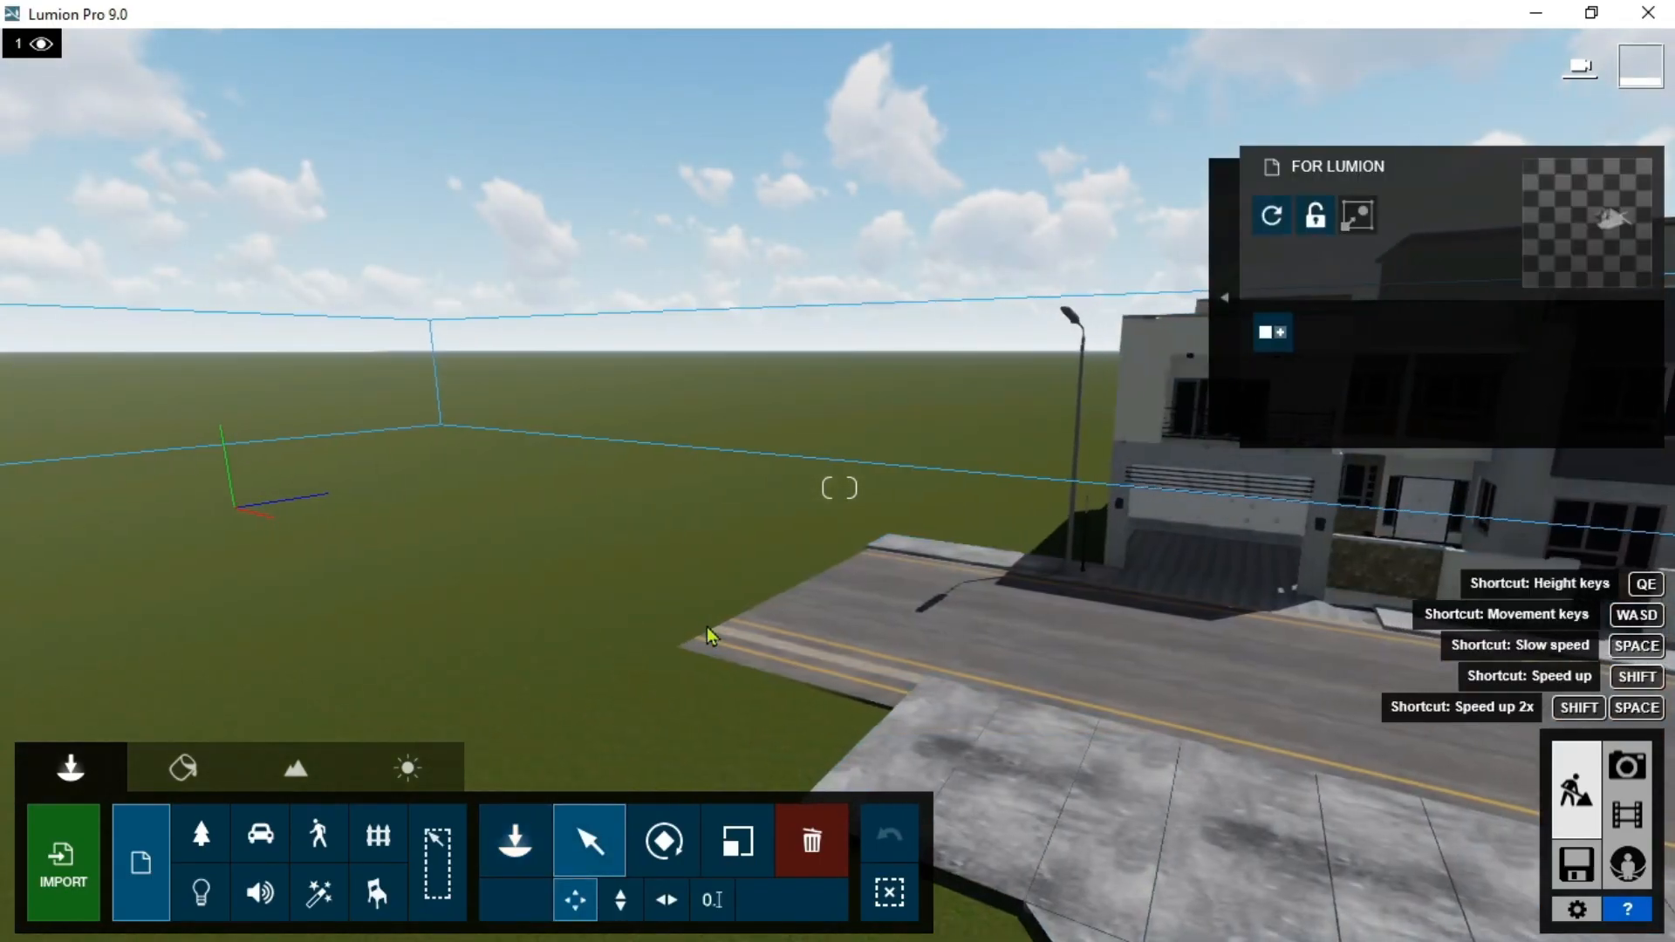
pyautogui.press('d')
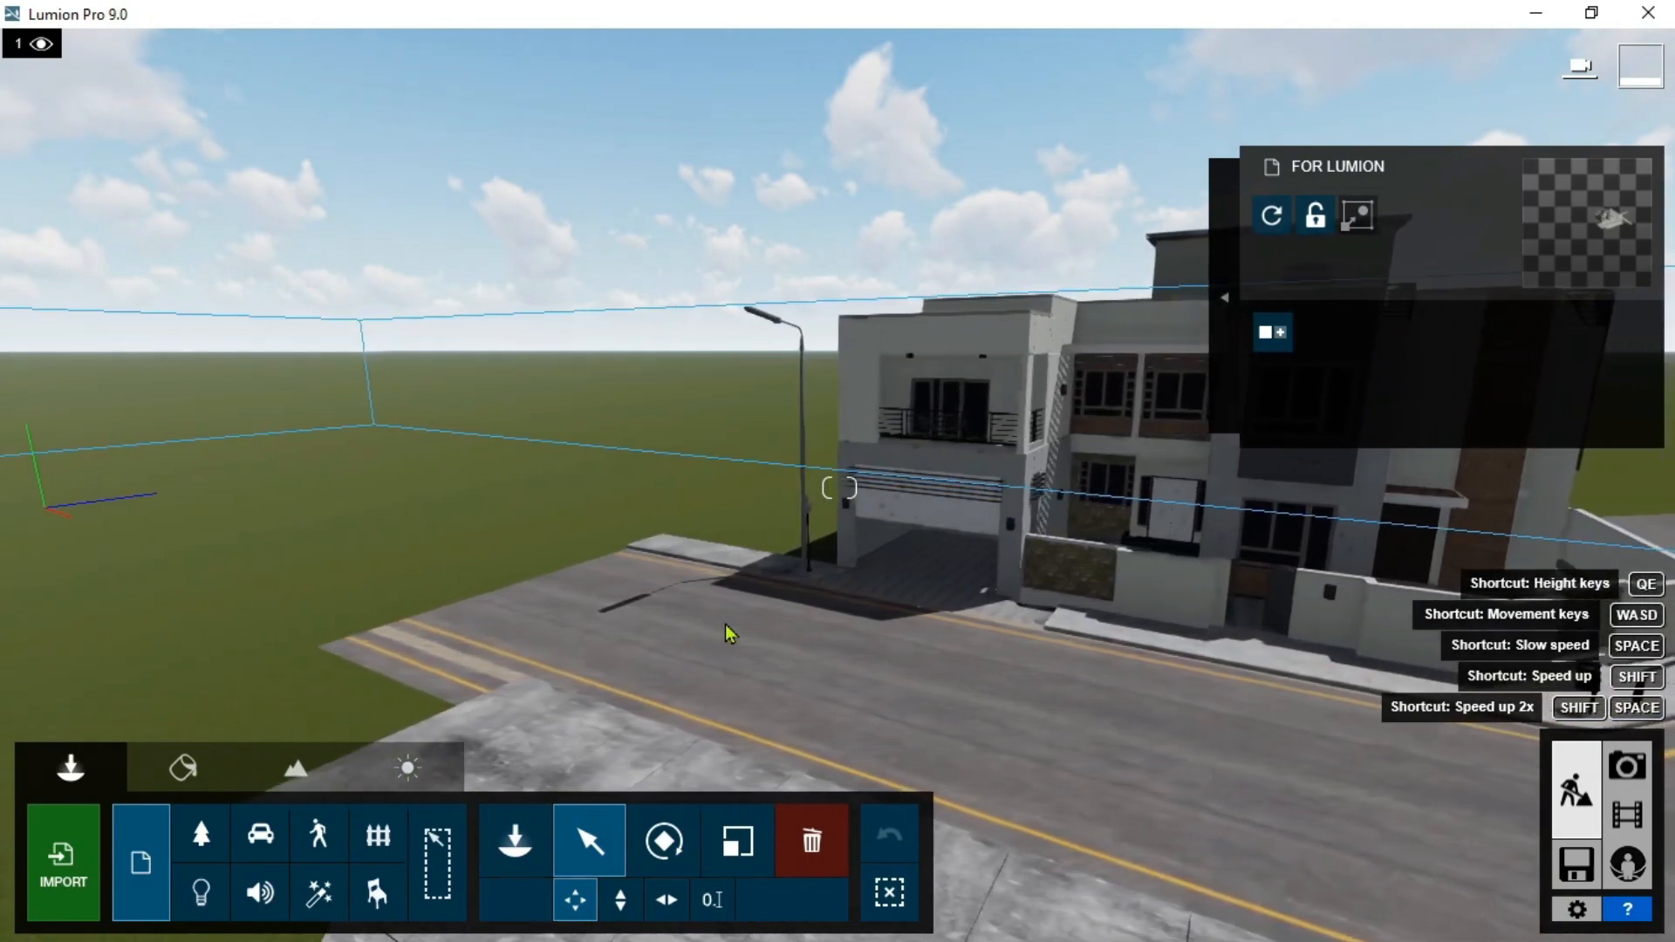
pyautogui.press('d')
pyautogui.moveTo(854, 577); pyautogui.dragTo(824, 539, button='right')
pyautogui.press('w')
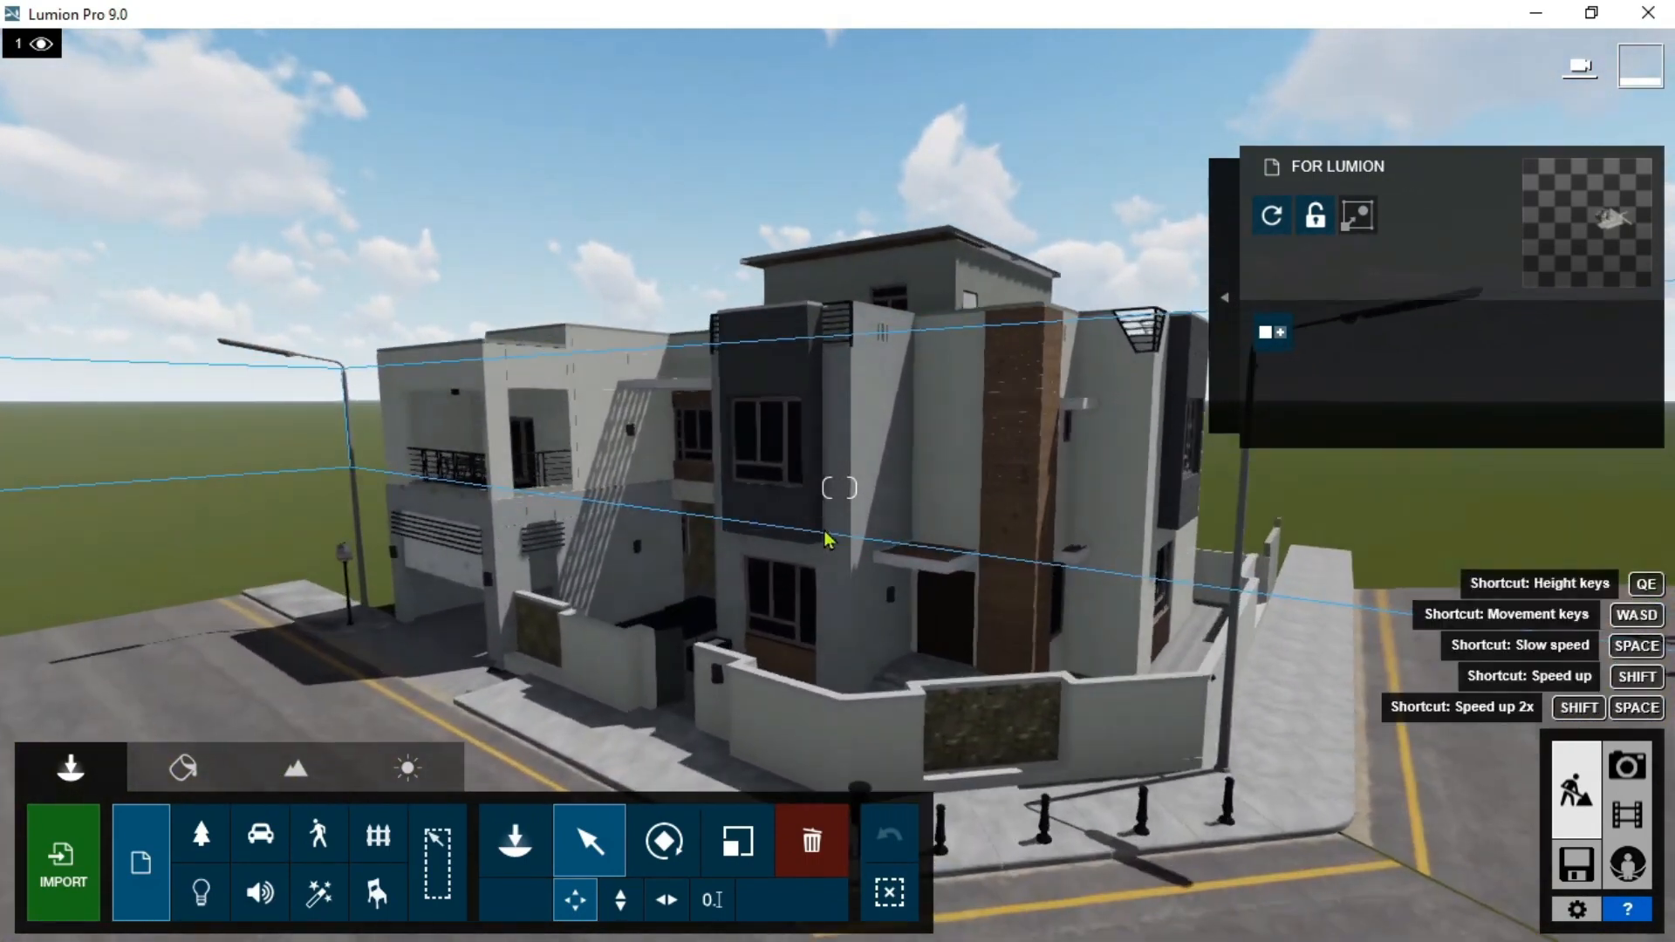
pyautogui.press('d')
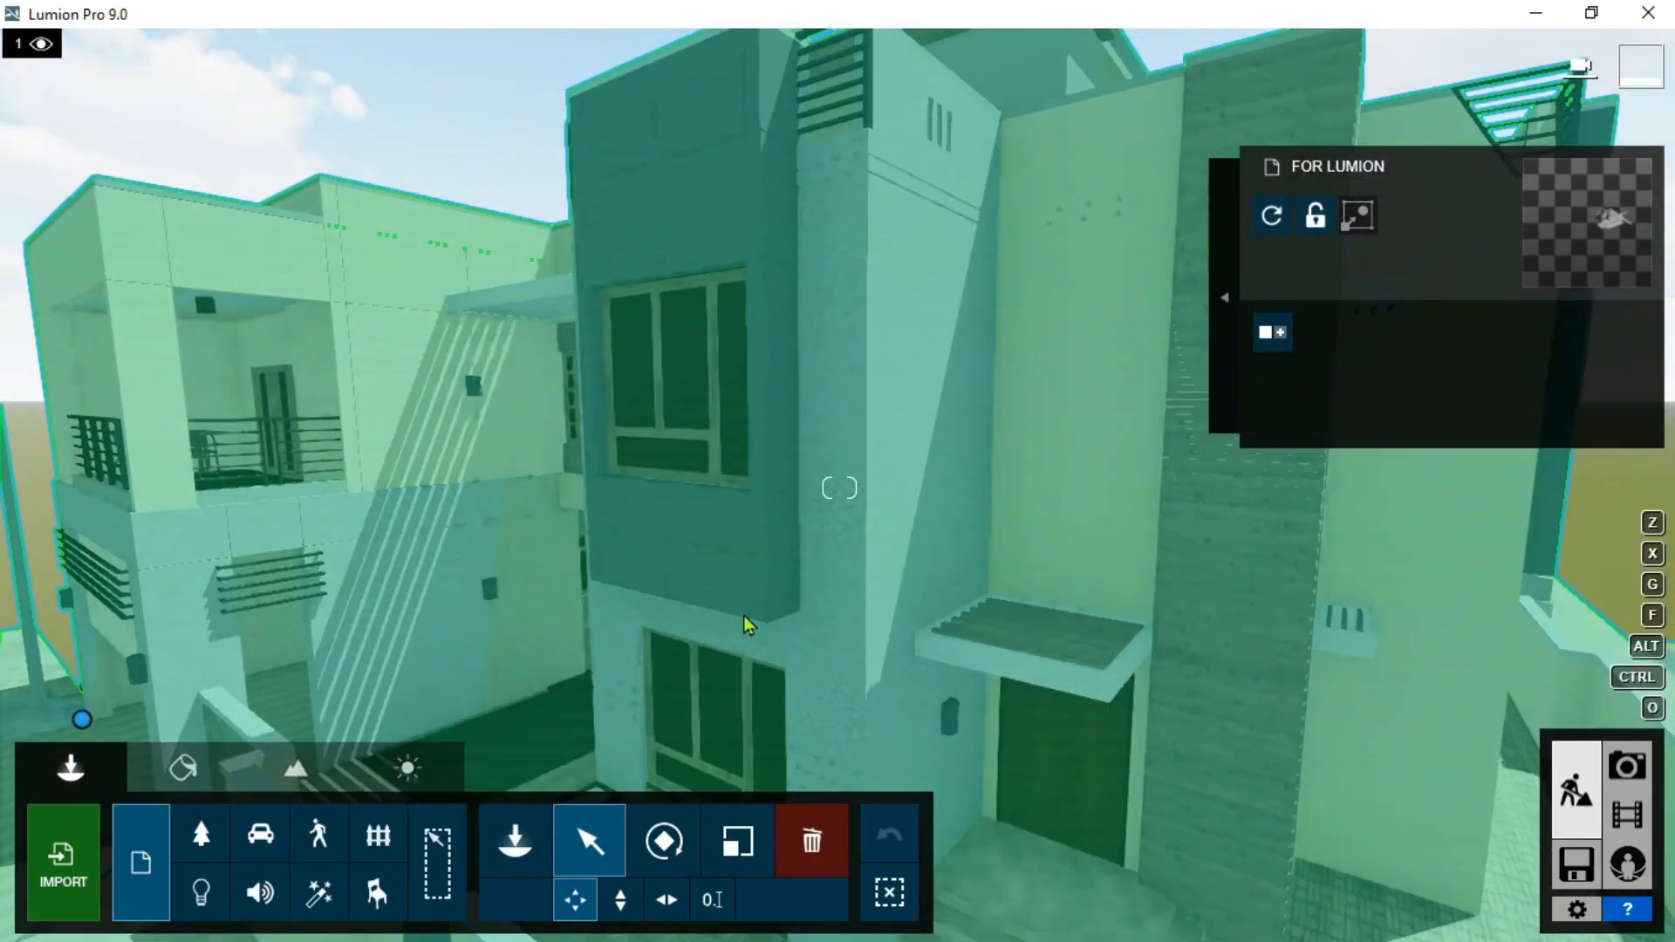
pyautogui.press('e')
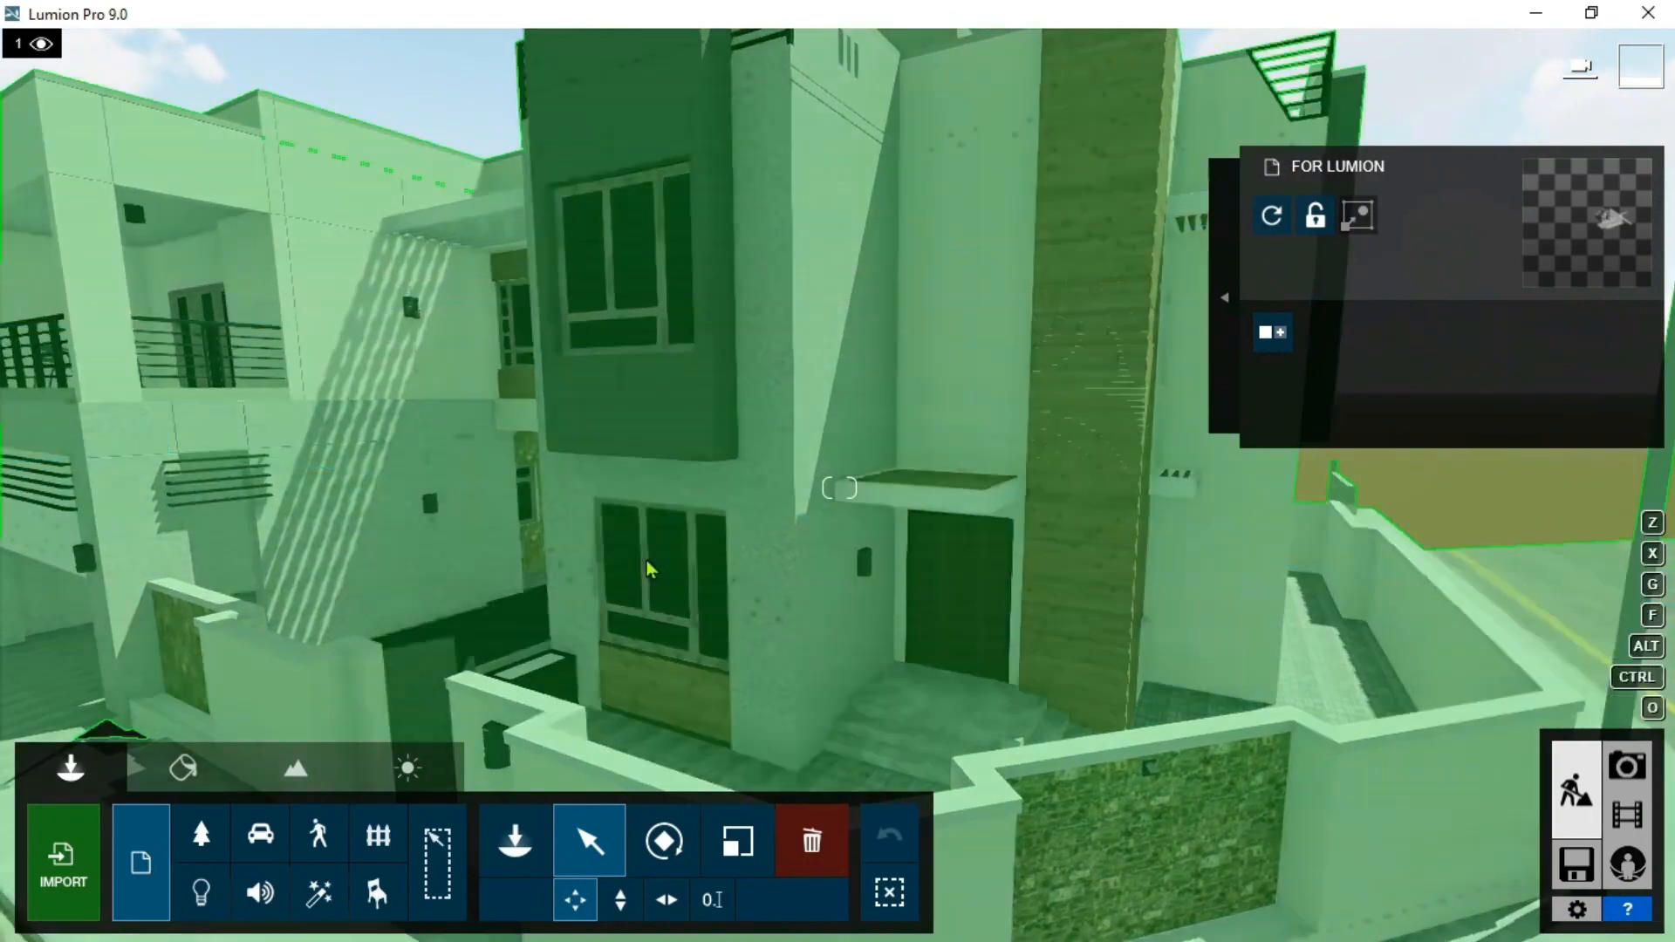
# Step: Bring the house's entrance corner with the tall wood column into view and switch to material editing
pyautogui.press('d')
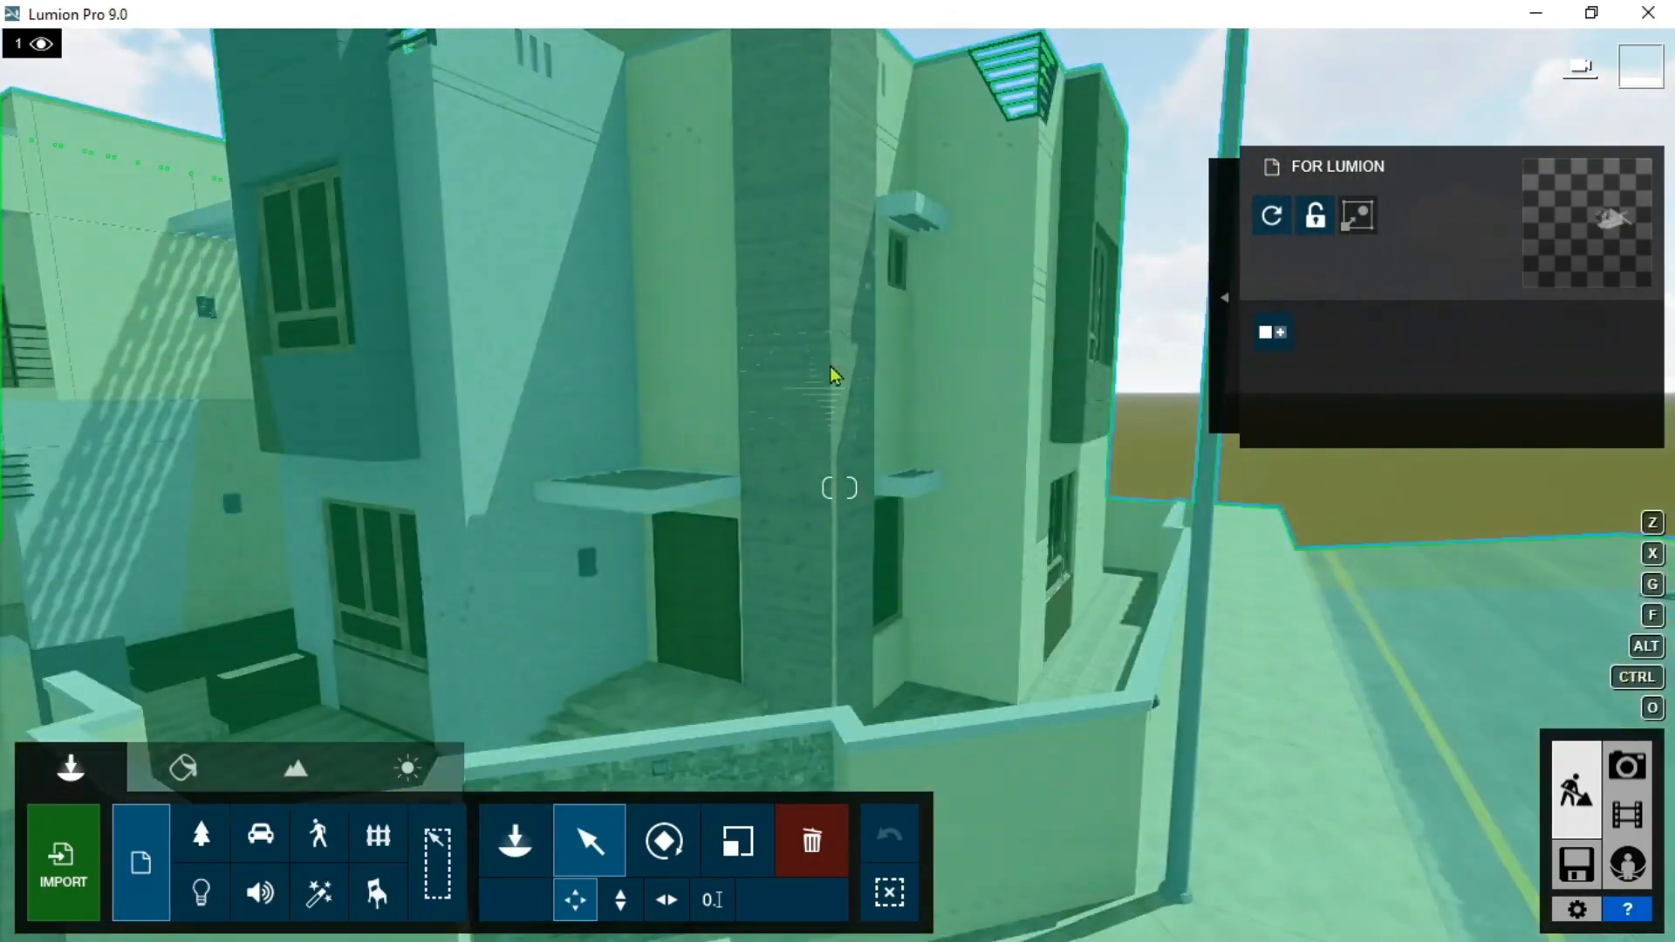
pyautogui.scroll(-3, 724, 581)
pyautogui.moveTo(703, 677); pyautogui.dragTo(533, 57, button='middle')
pyautogui.moveTo(838, 487); pyautogui.dragTo(750, 486, button='right')
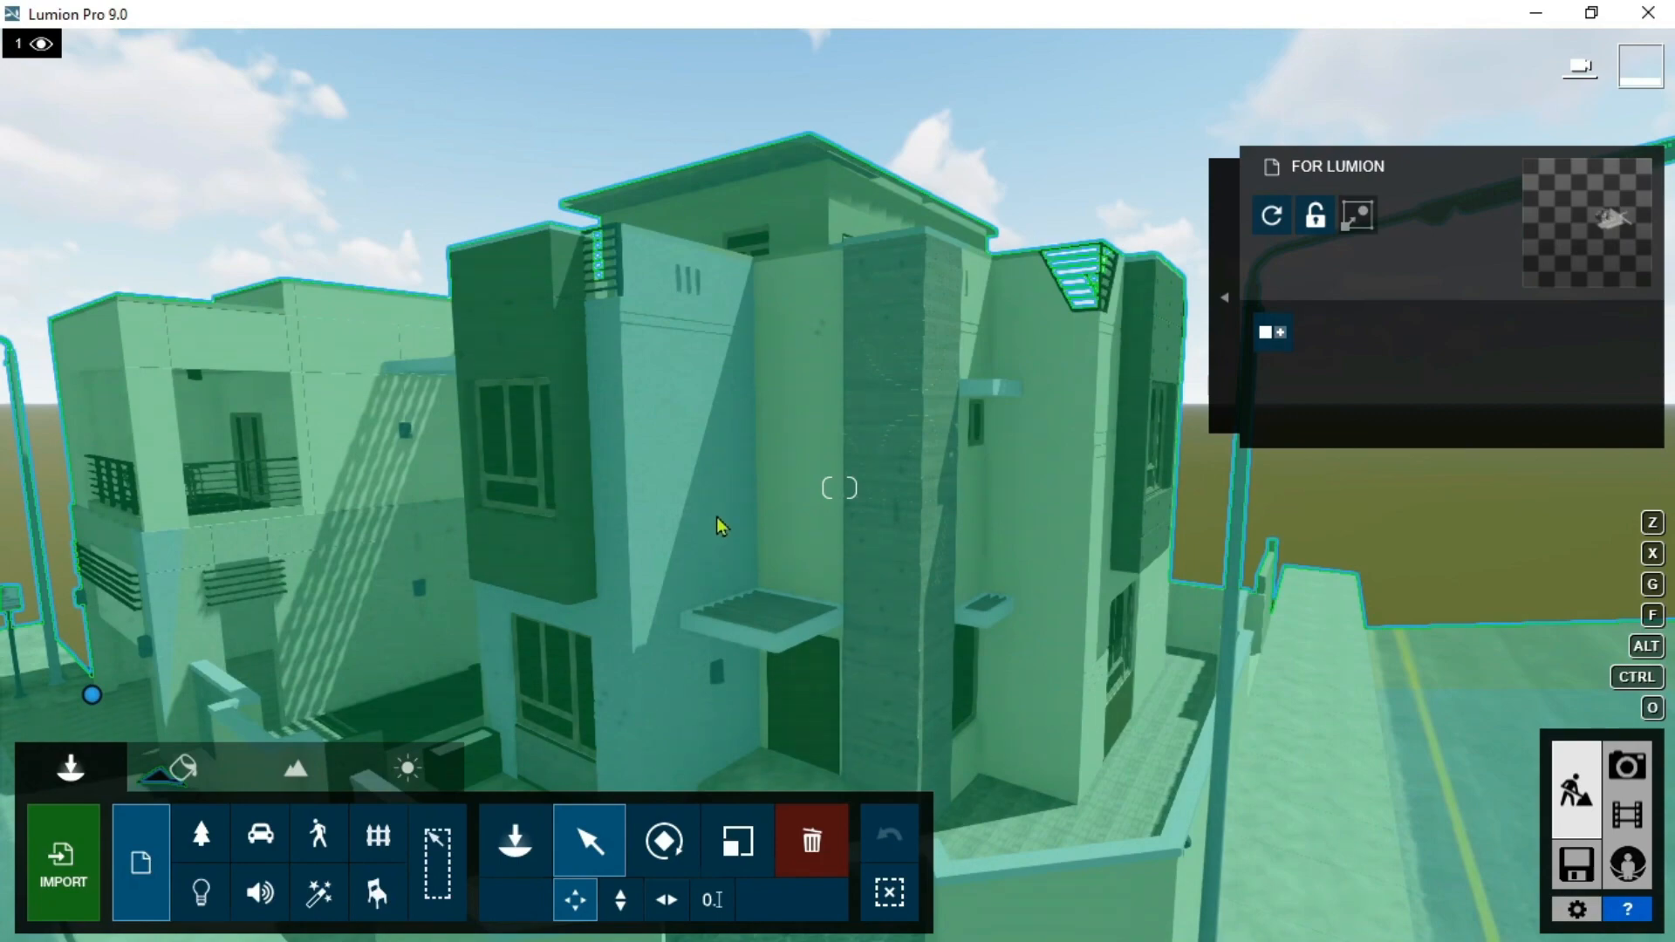
pyautogui.press('s')
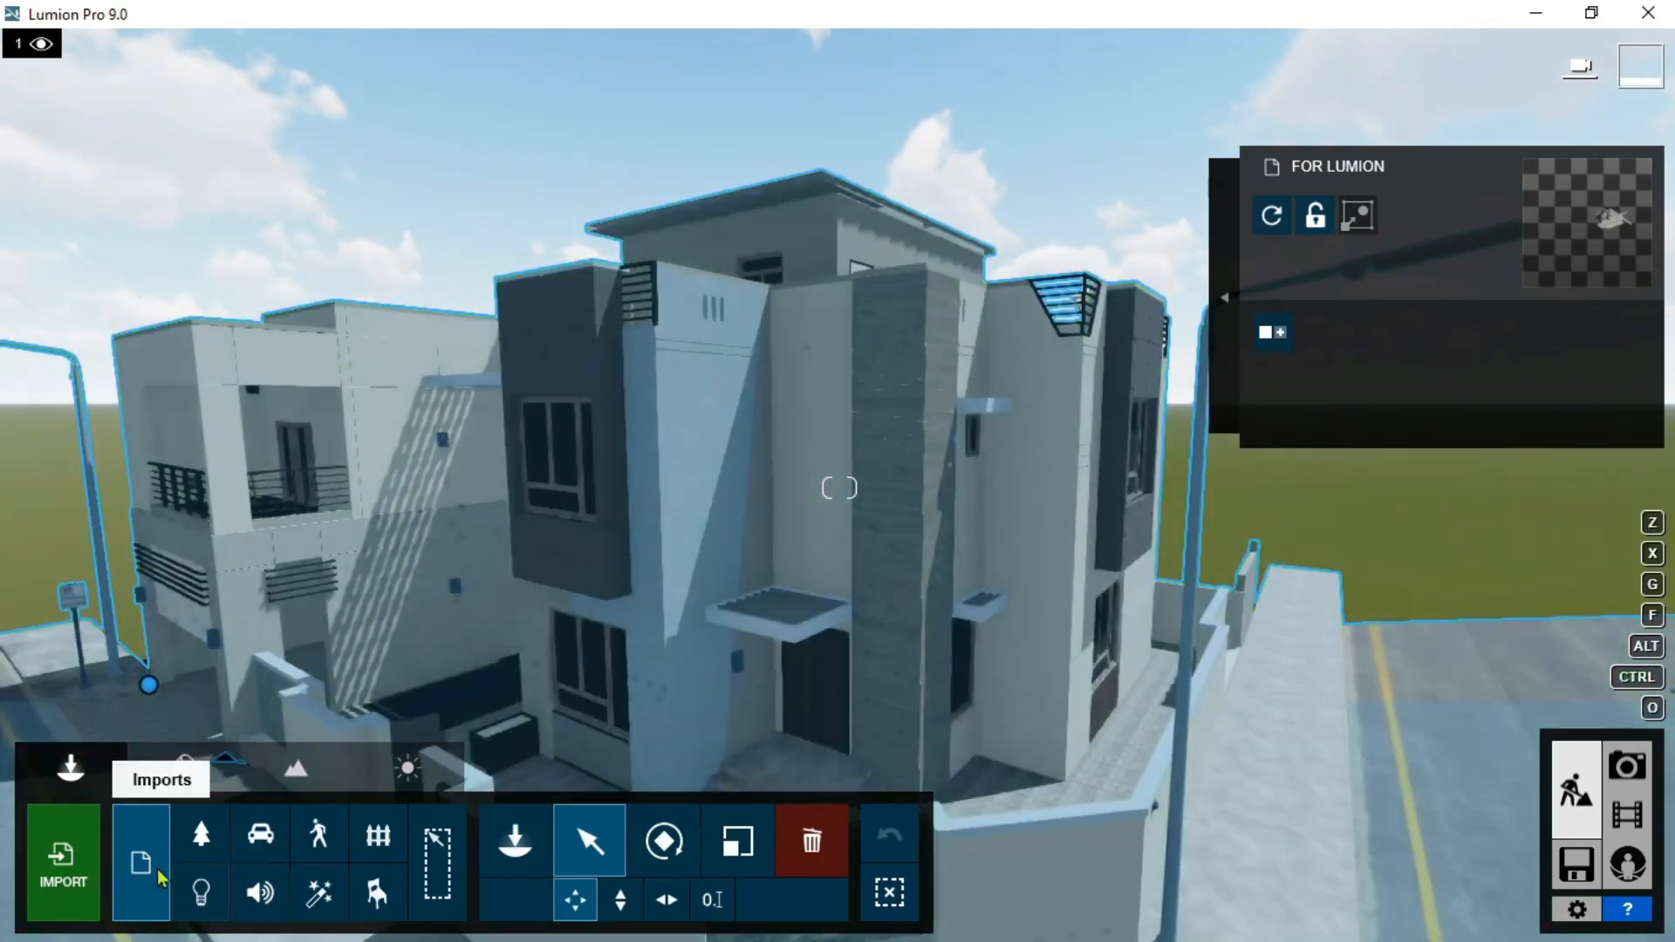
pyautogui.click(209, 780)
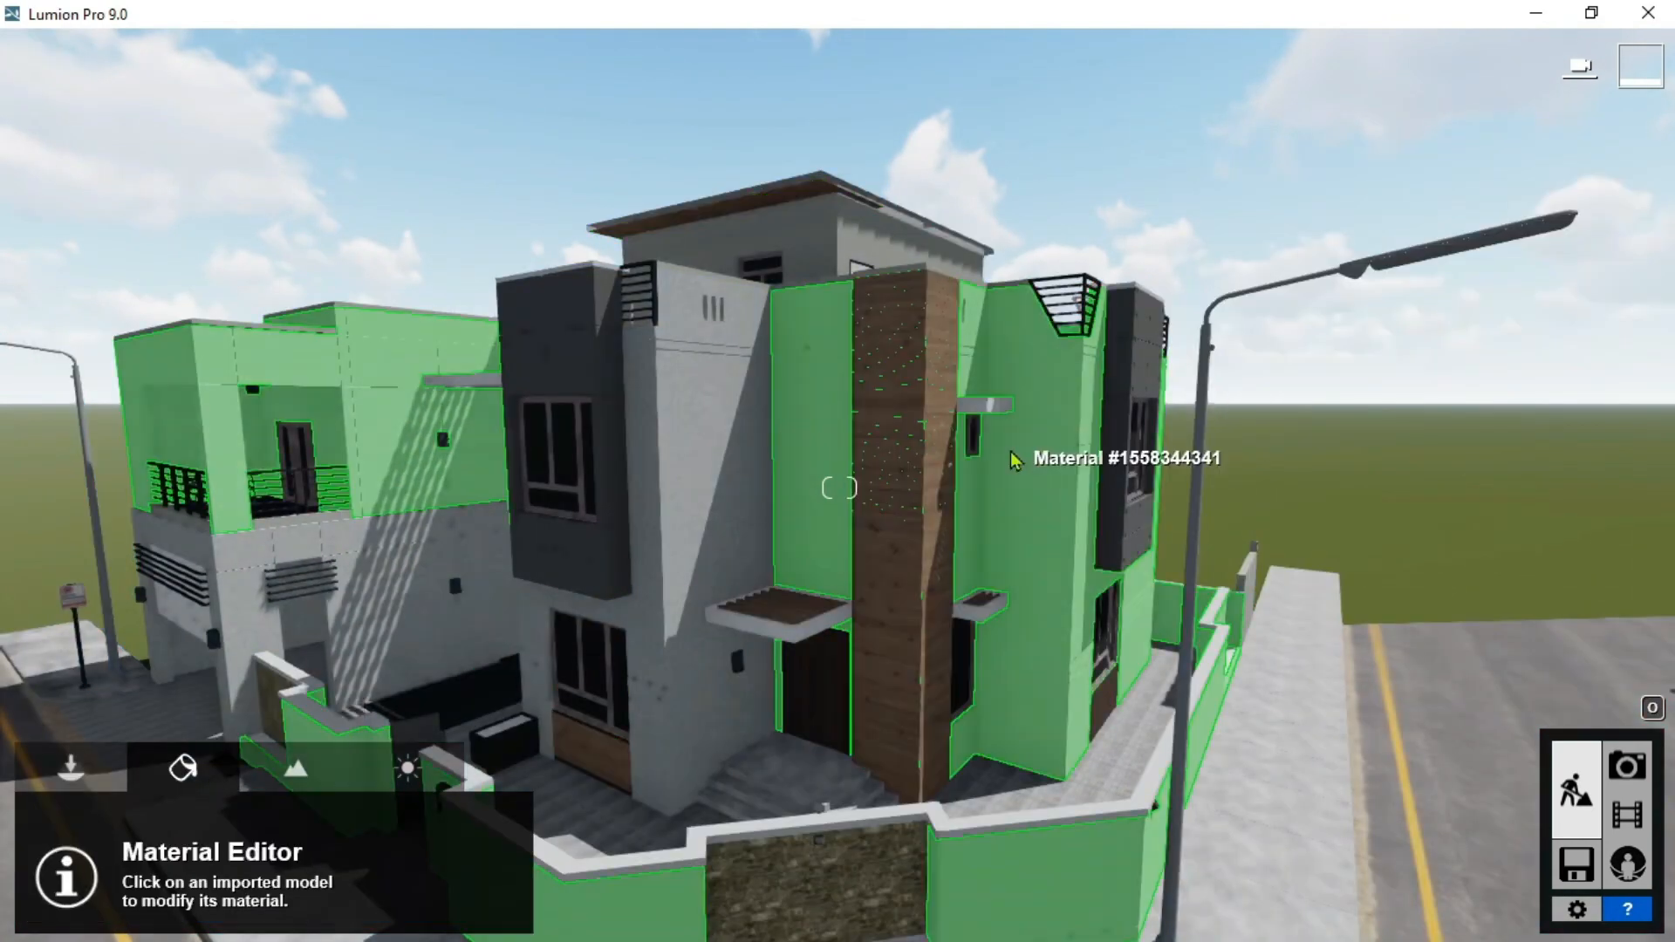
# Step: Select the tall column's wood material archexteriors9_10_10 and assign it the custom Standard material type
pyautogui.click(908, 471)
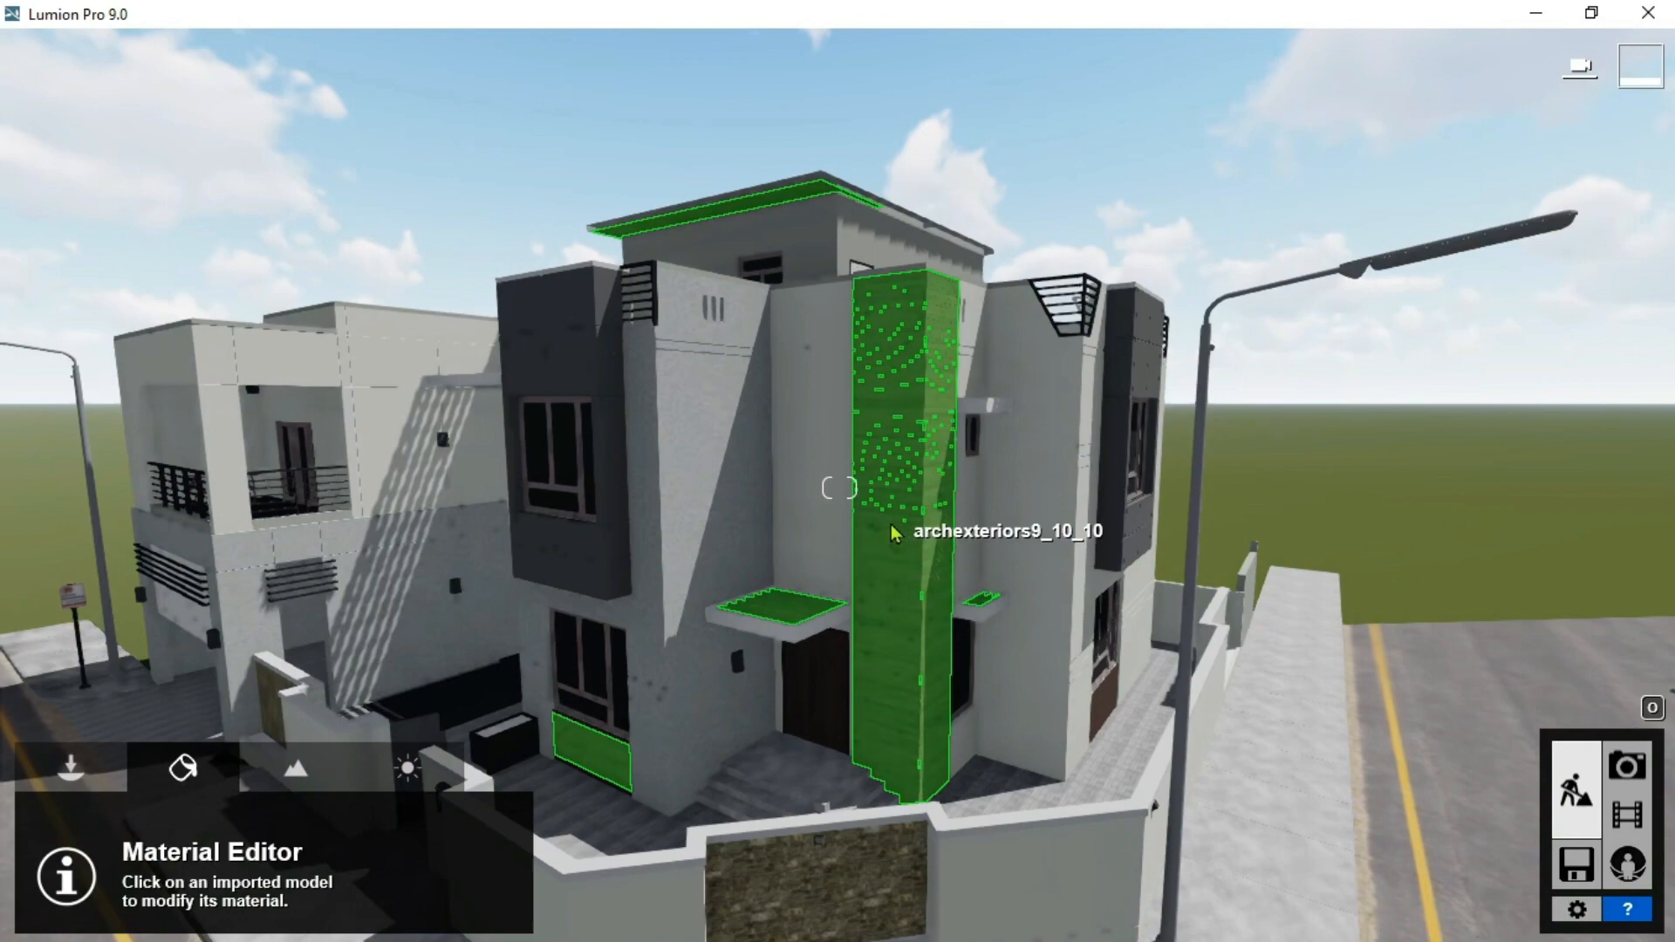
pyautogui.press('a')
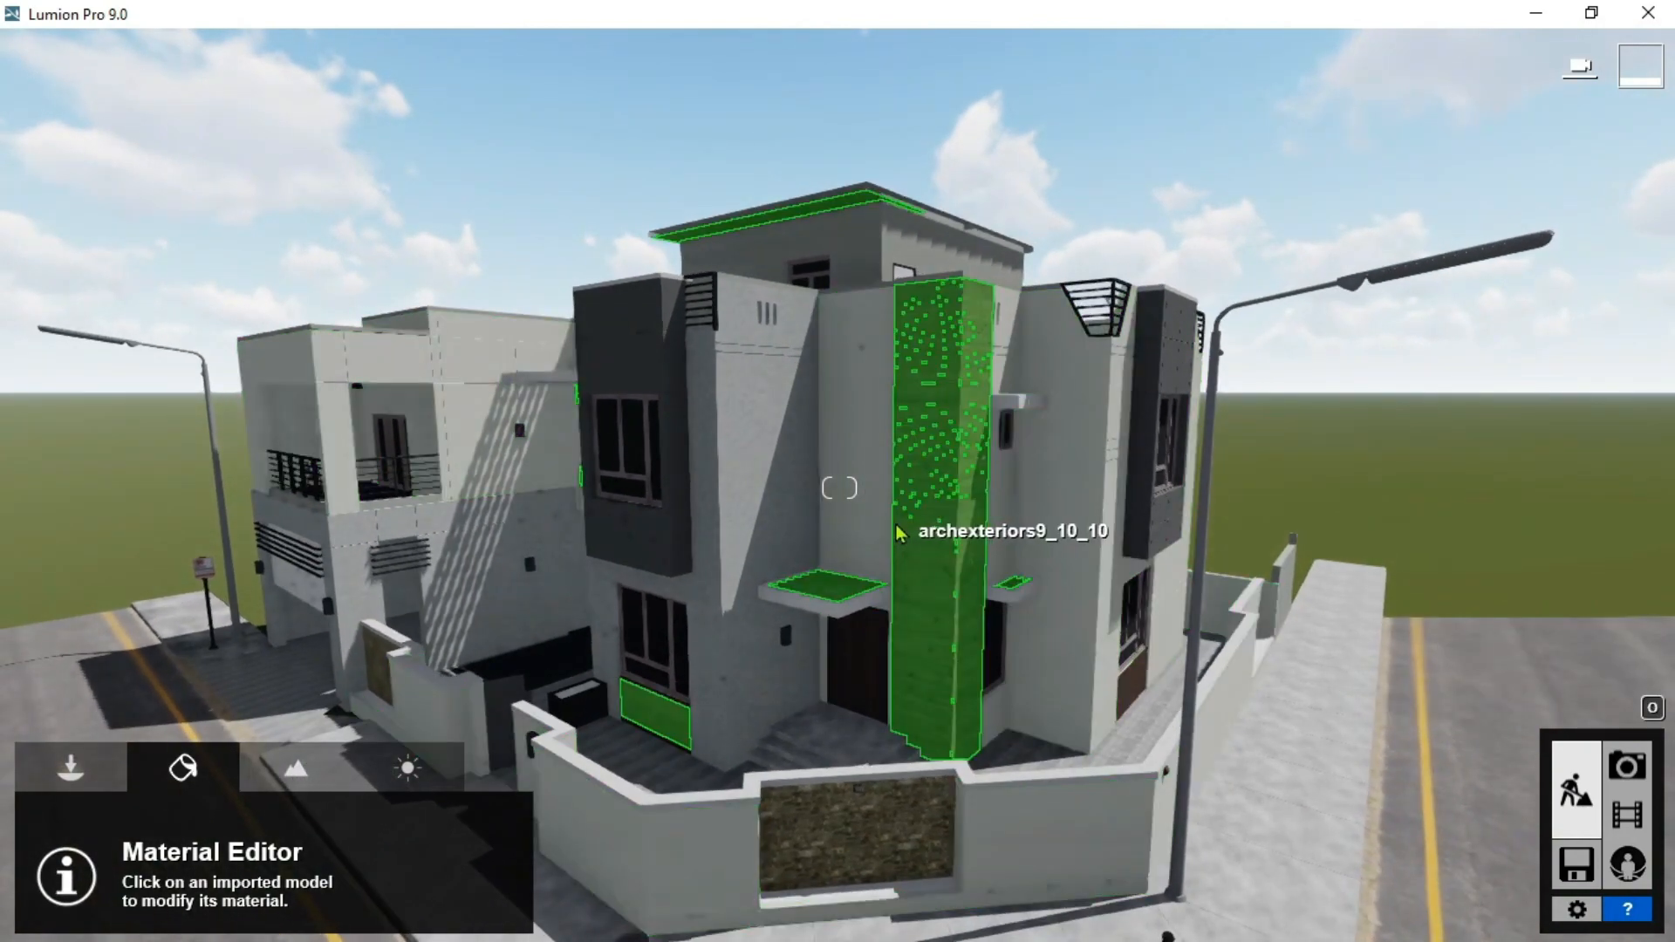
pyautogui.press('d')
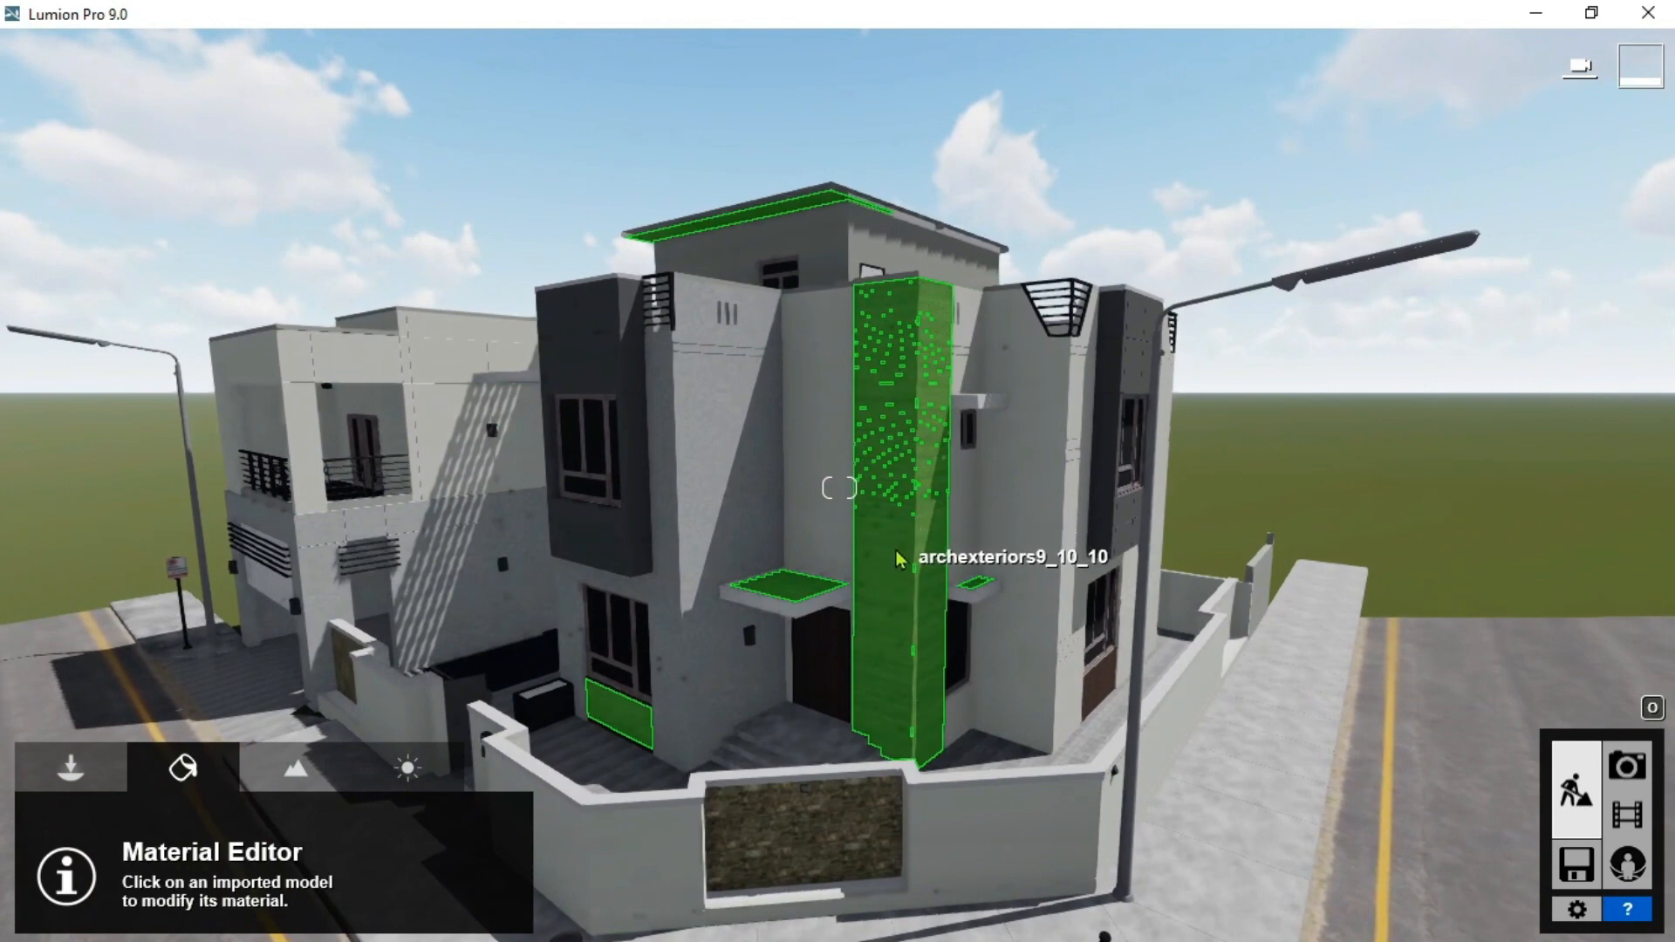
pyautogui.click(899, 558)
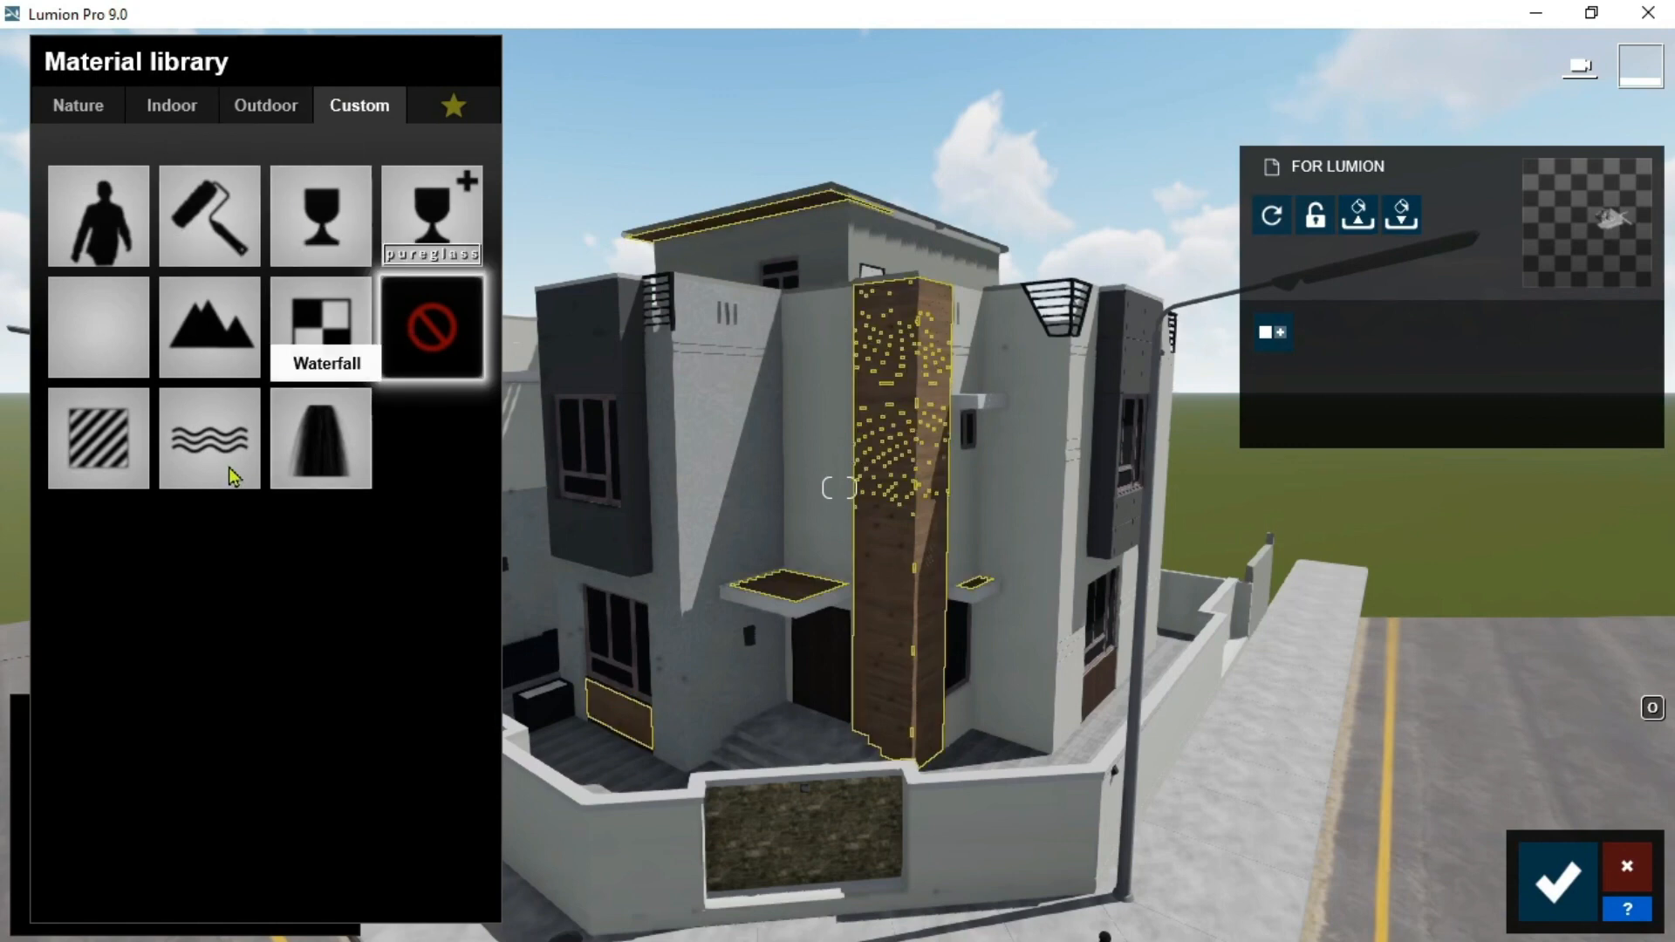
pyautogui.click(98, 475)
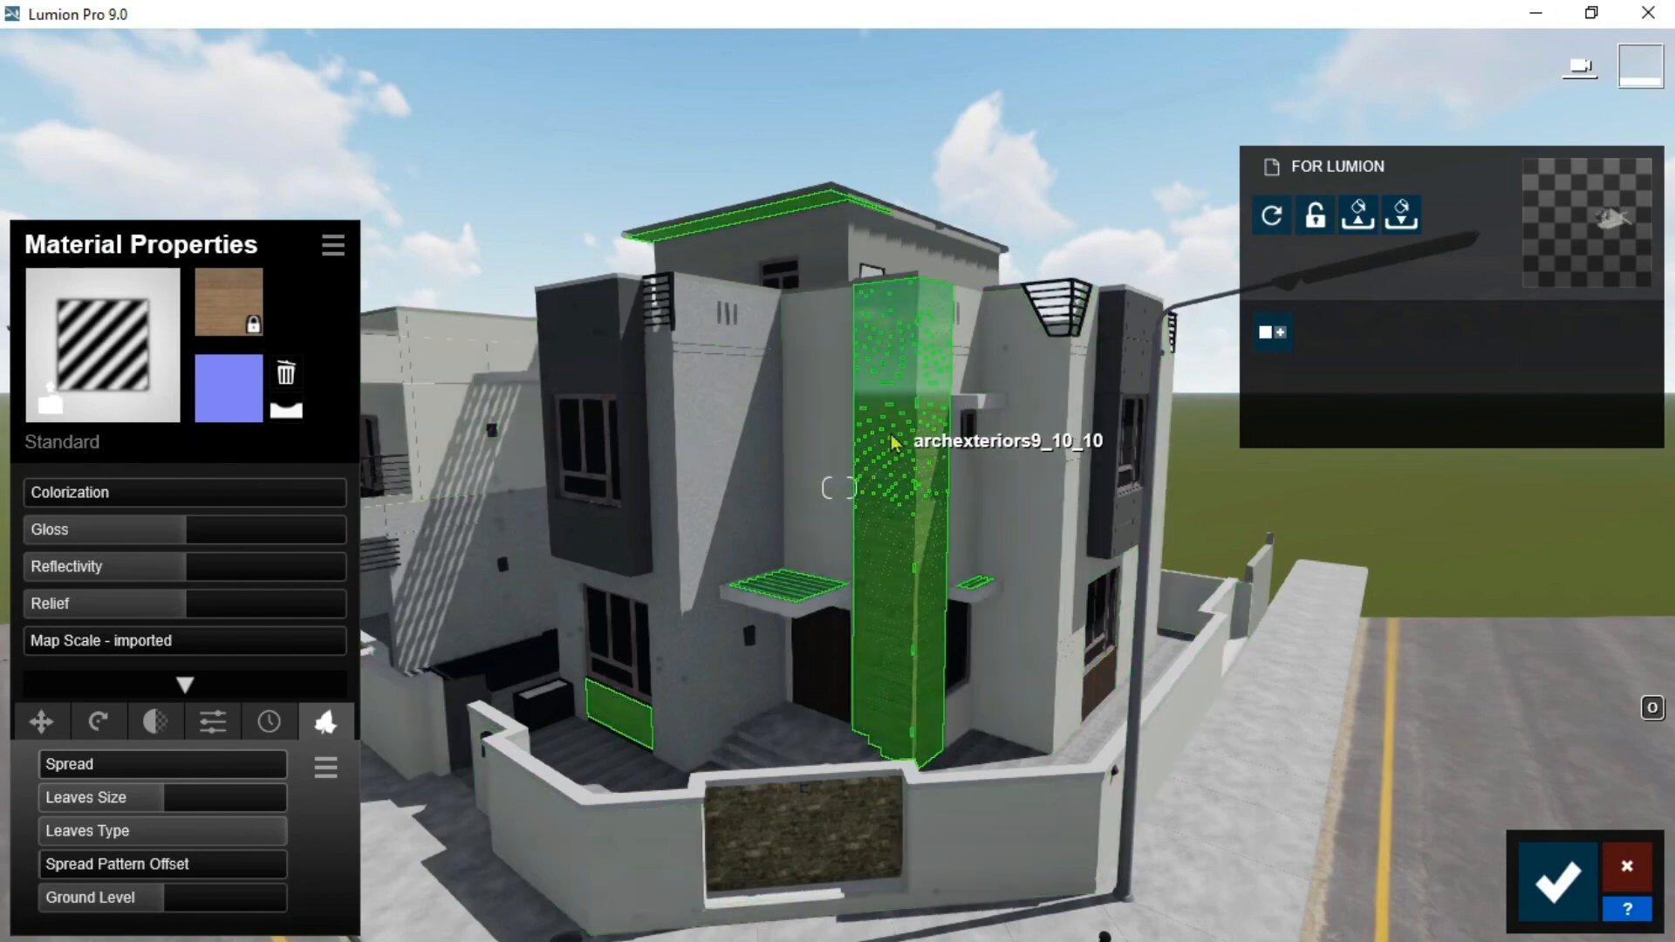
# Step: Lower the wood material's gloss, raise its reflectivity and relief, give it a custom map scale, and save the changes
pyautogui.scroll(2, 894, 443)
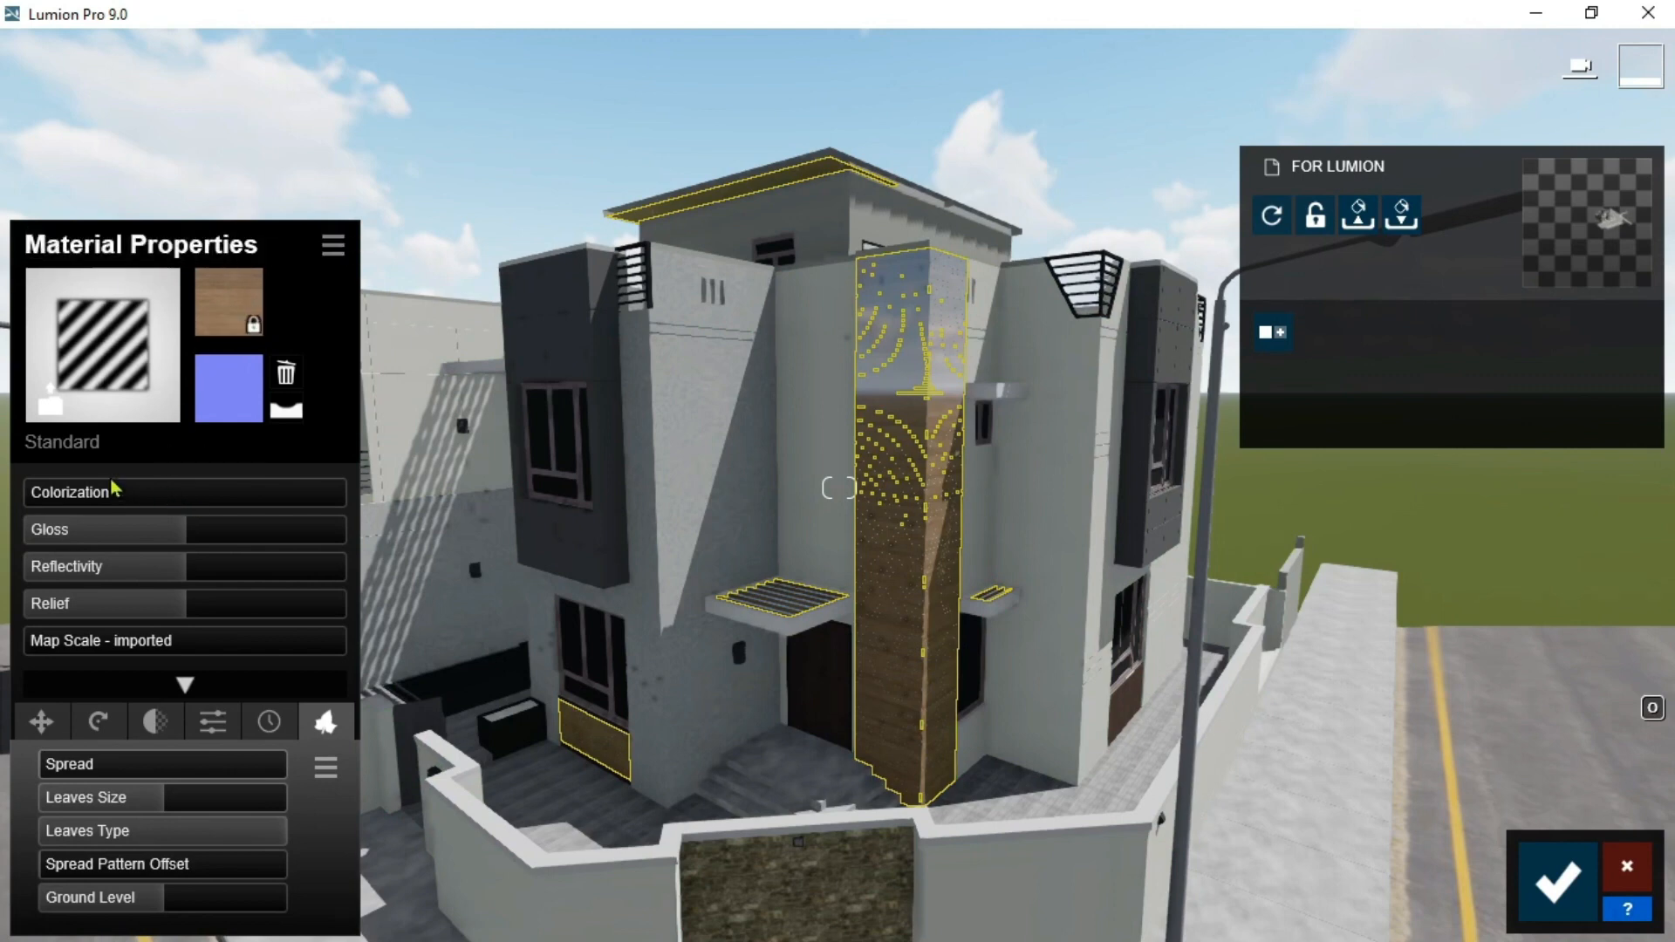
pyautogui.moveTo(142, 496); pyautogui.dragTo(10, 501)
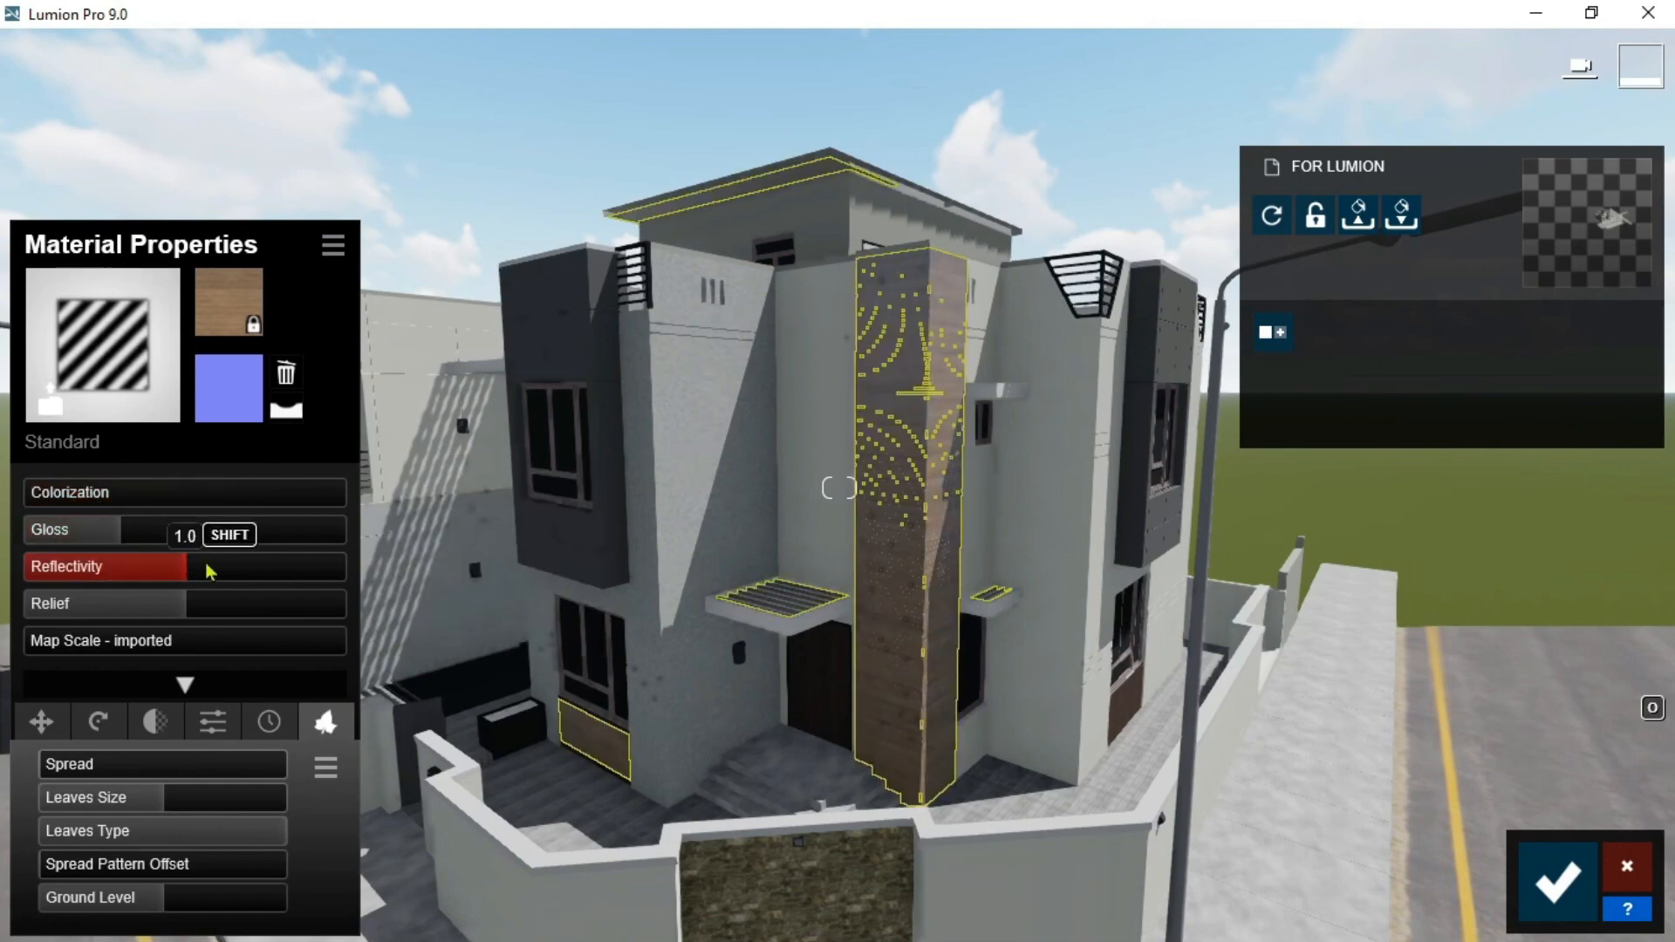
pyautogui.moveTo(188, 567); pyautogui.dragTo(140, 650)
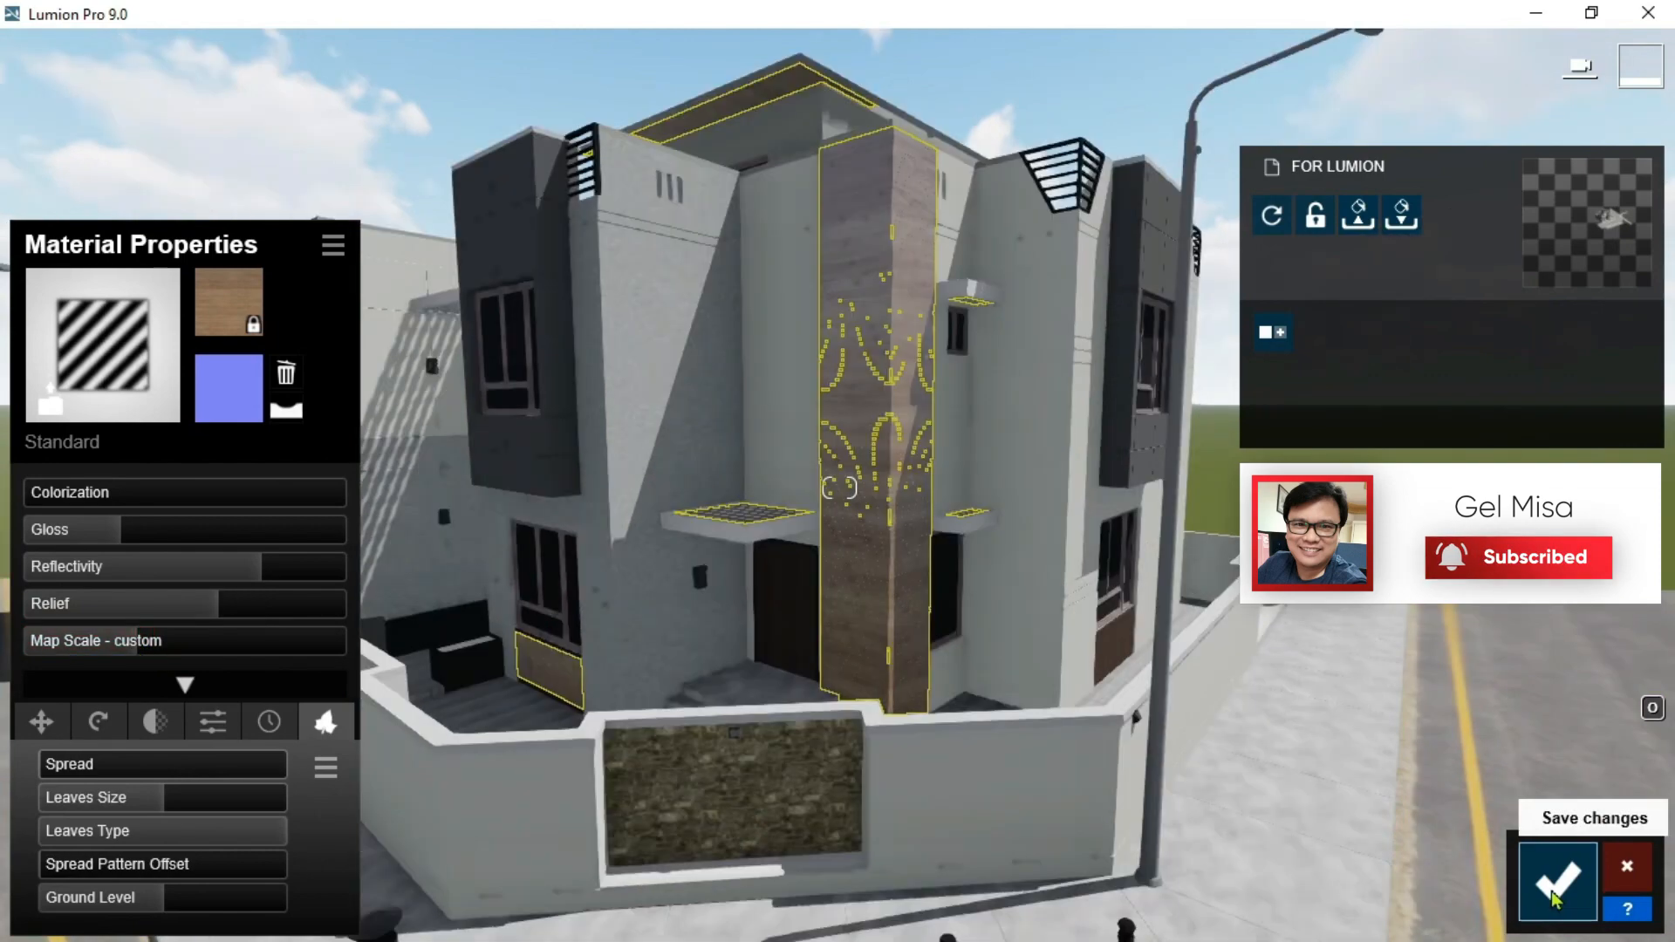
pyautogui.click(1553, 899)
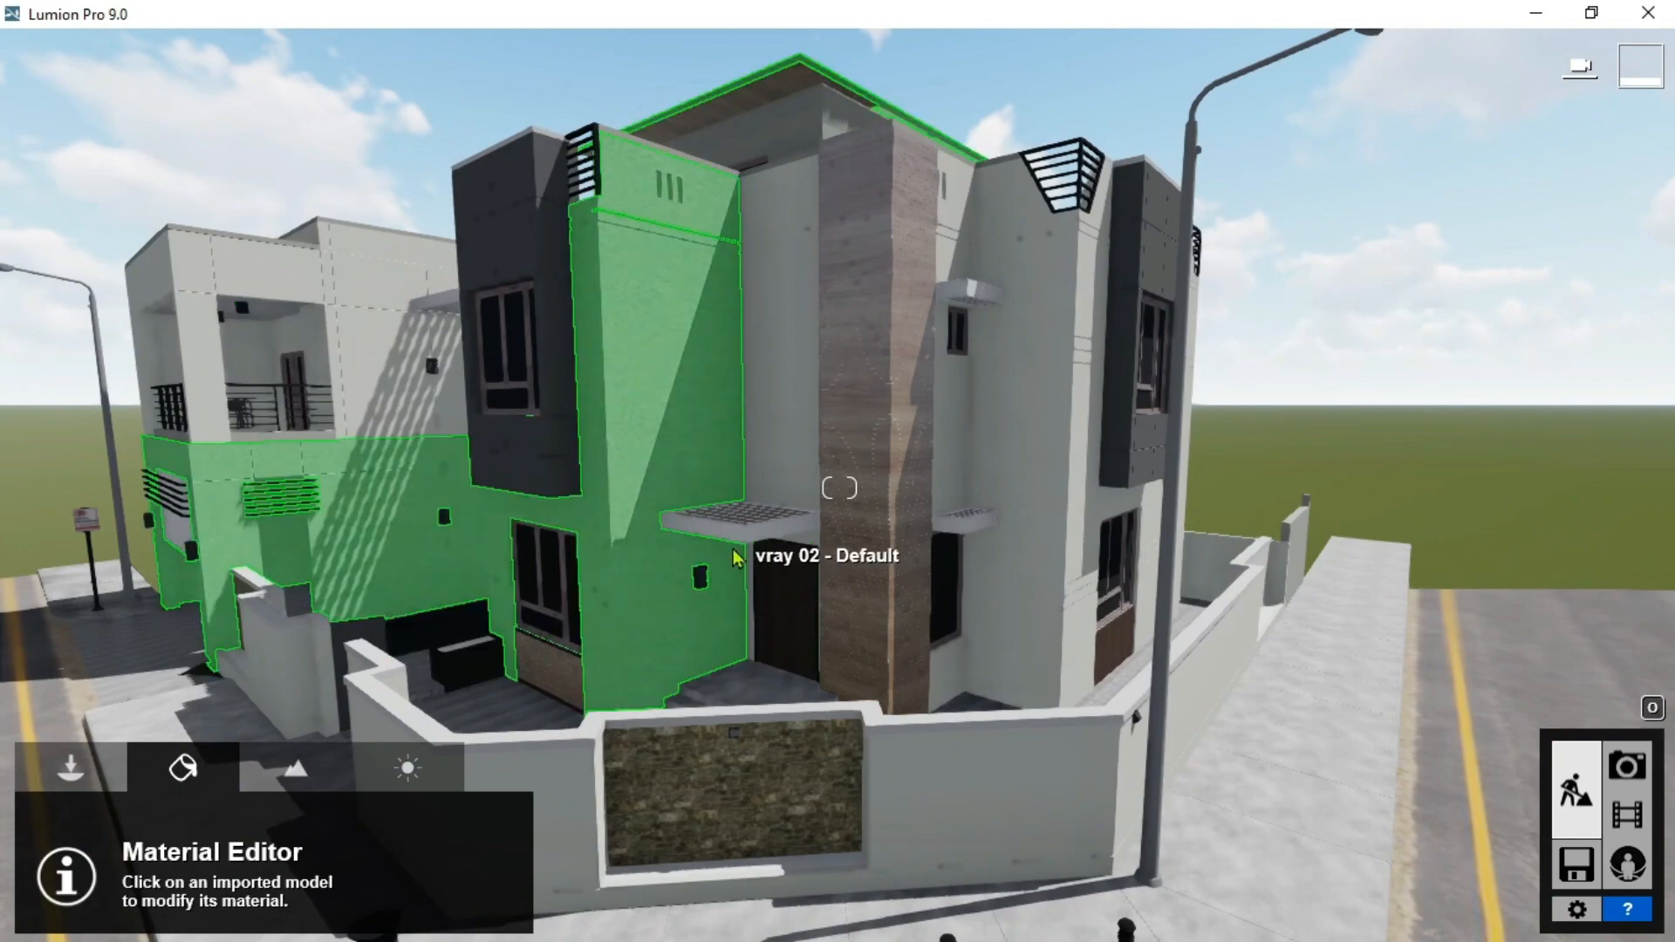
pyautogui.moveTo(689, 545); pyautogui.dragTo(735, 558, button='right')
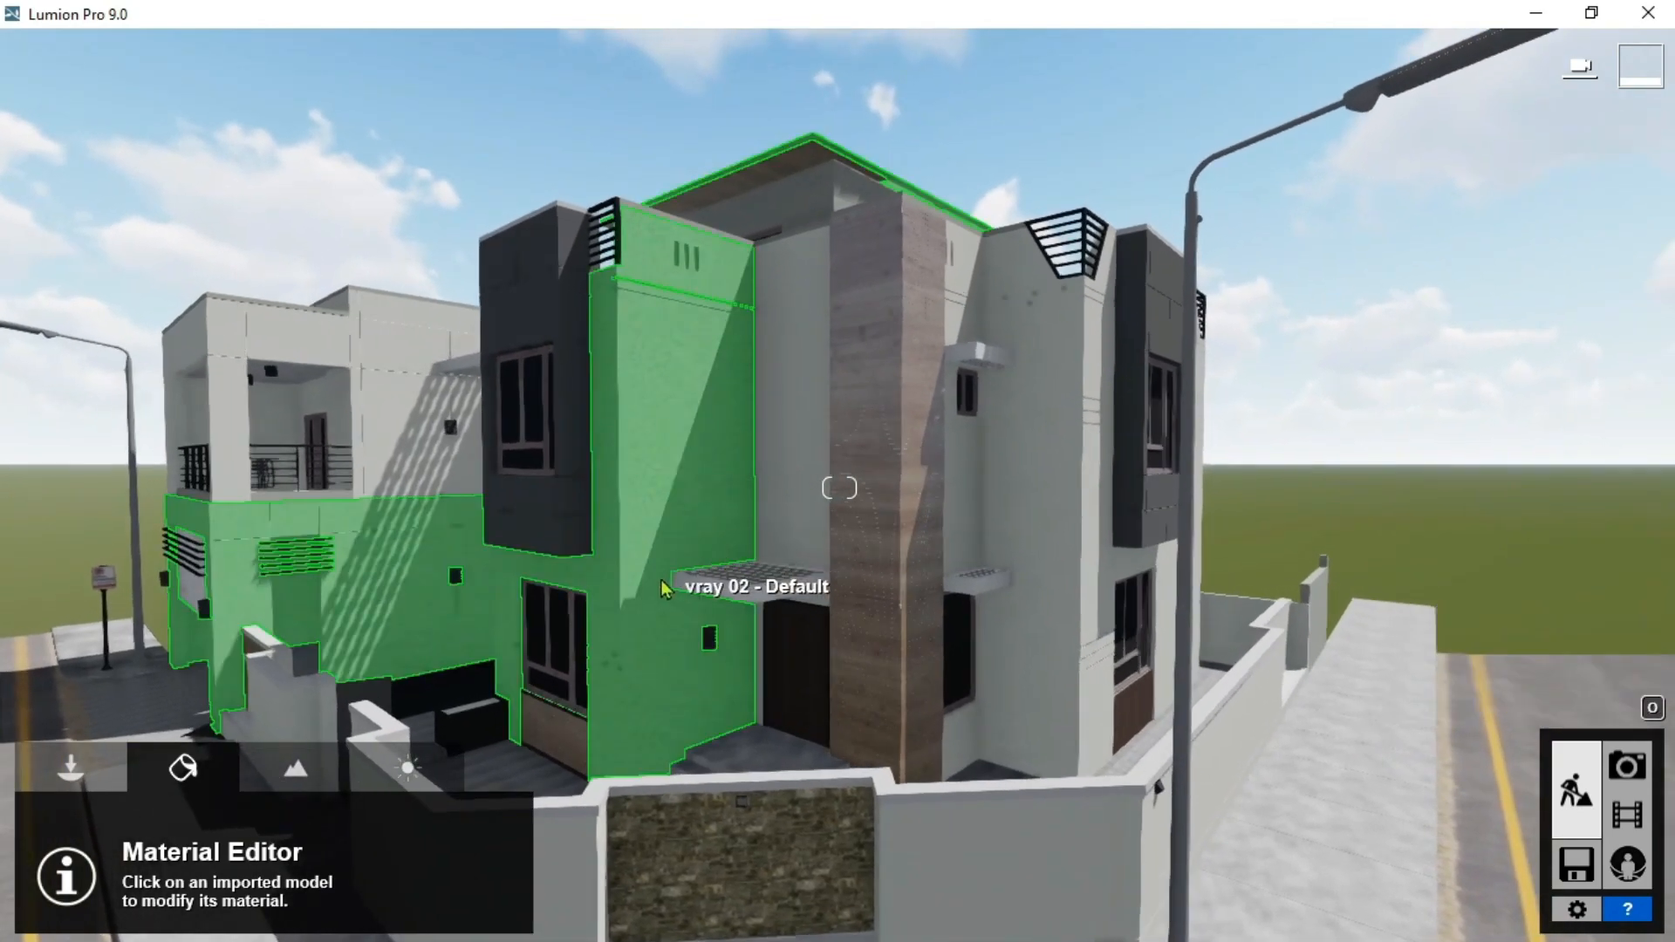